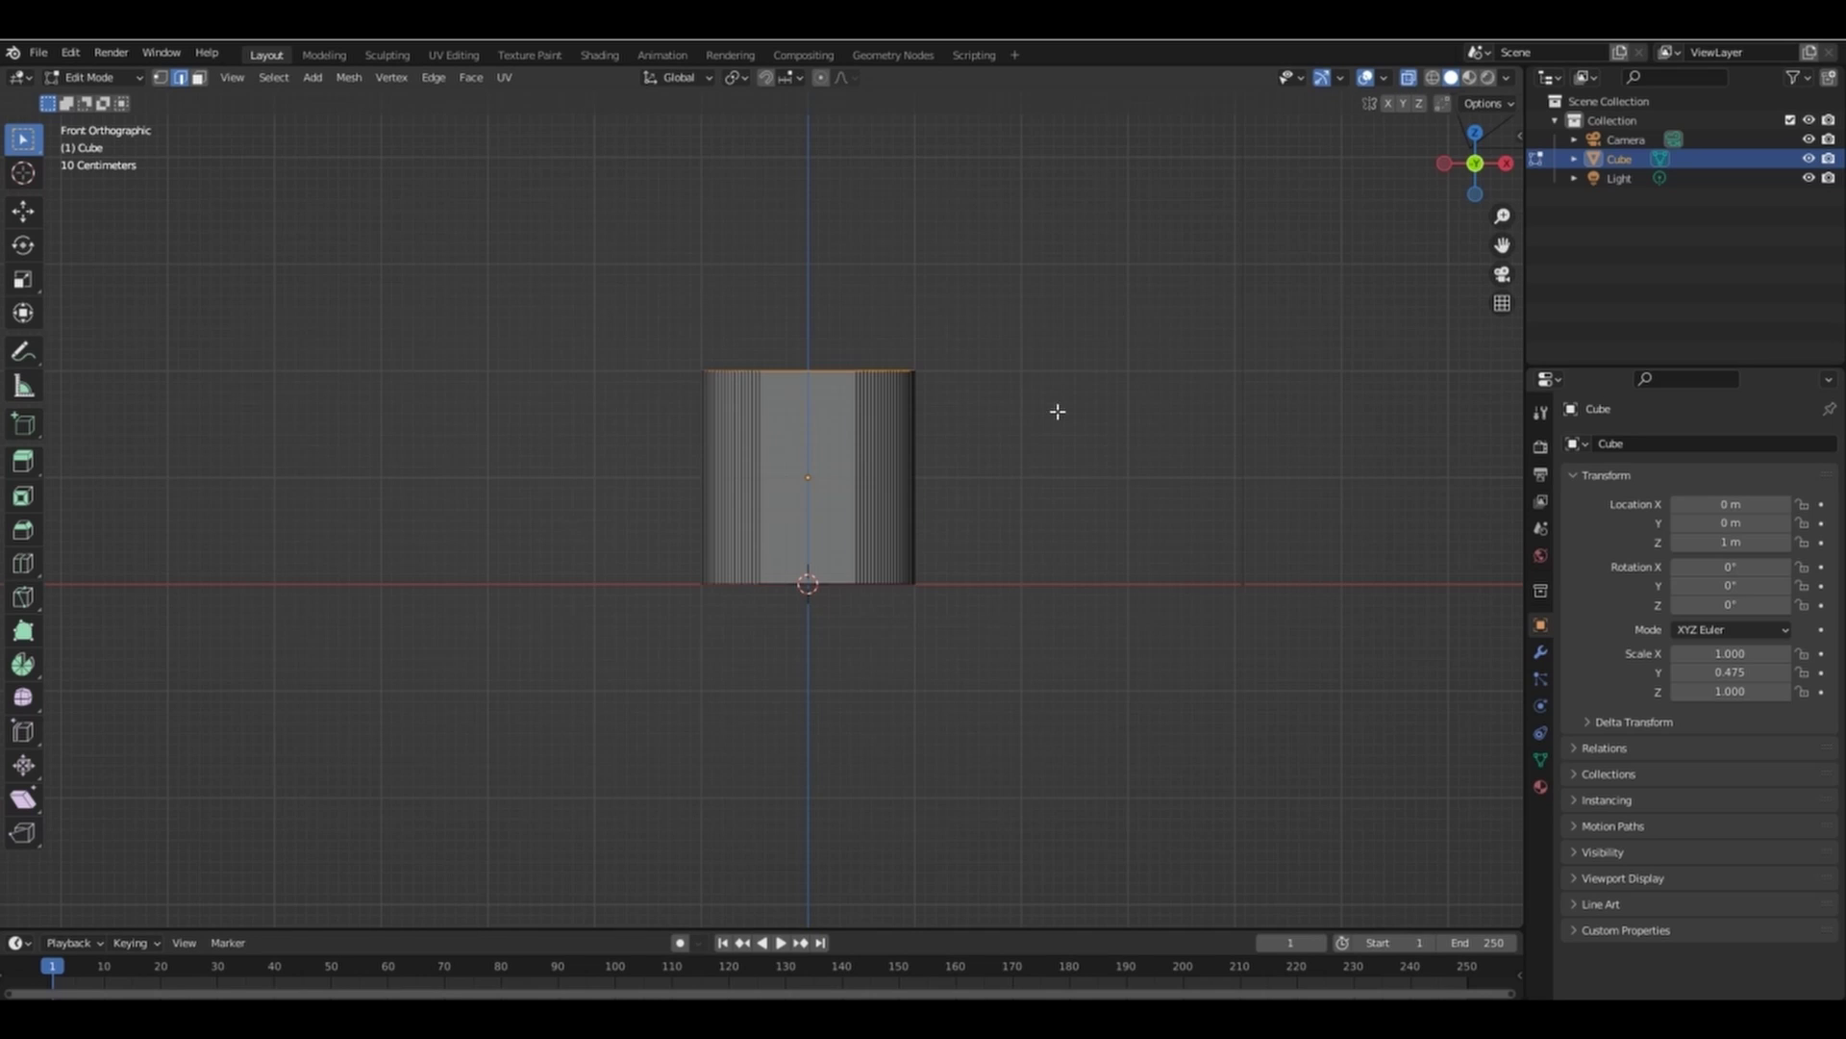
Raise the body's top edge loop along Z by about 2 m to double the body's height.
shift+middle_drag(837, 502, 853, 598)
key(g)
key(z)
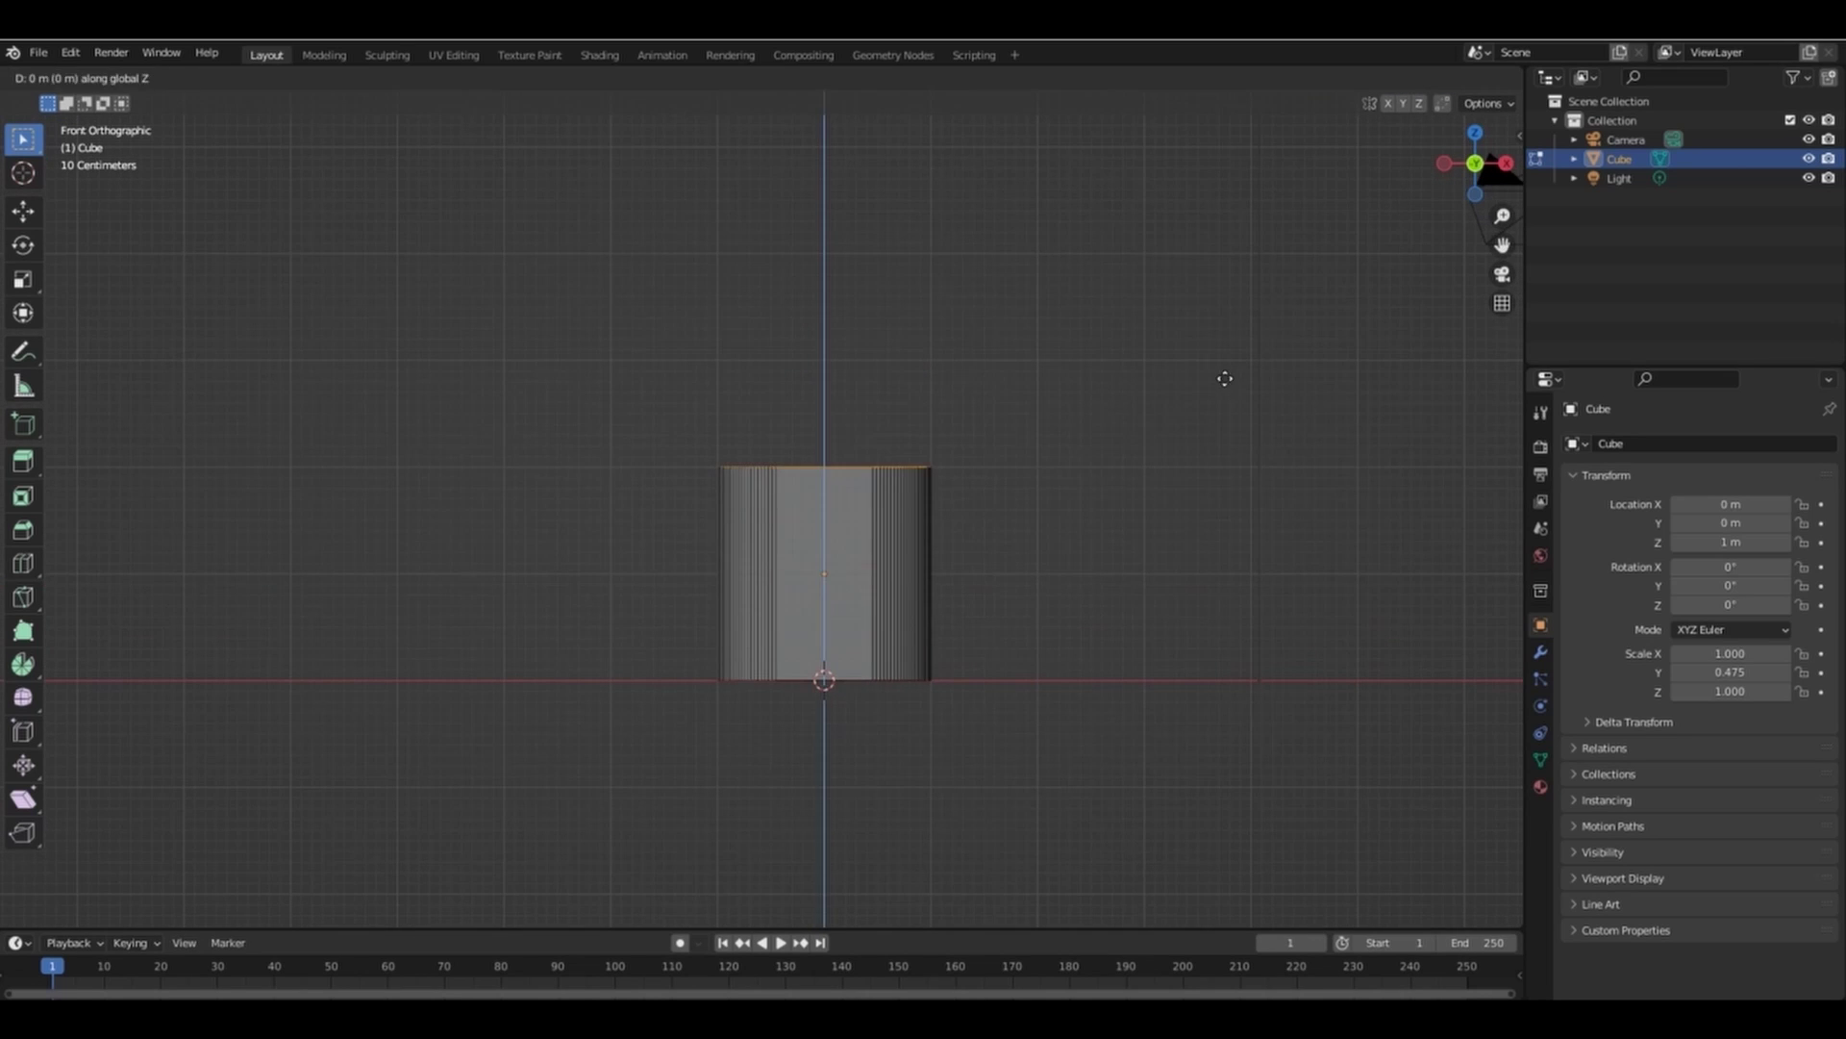
click(1193, 168)
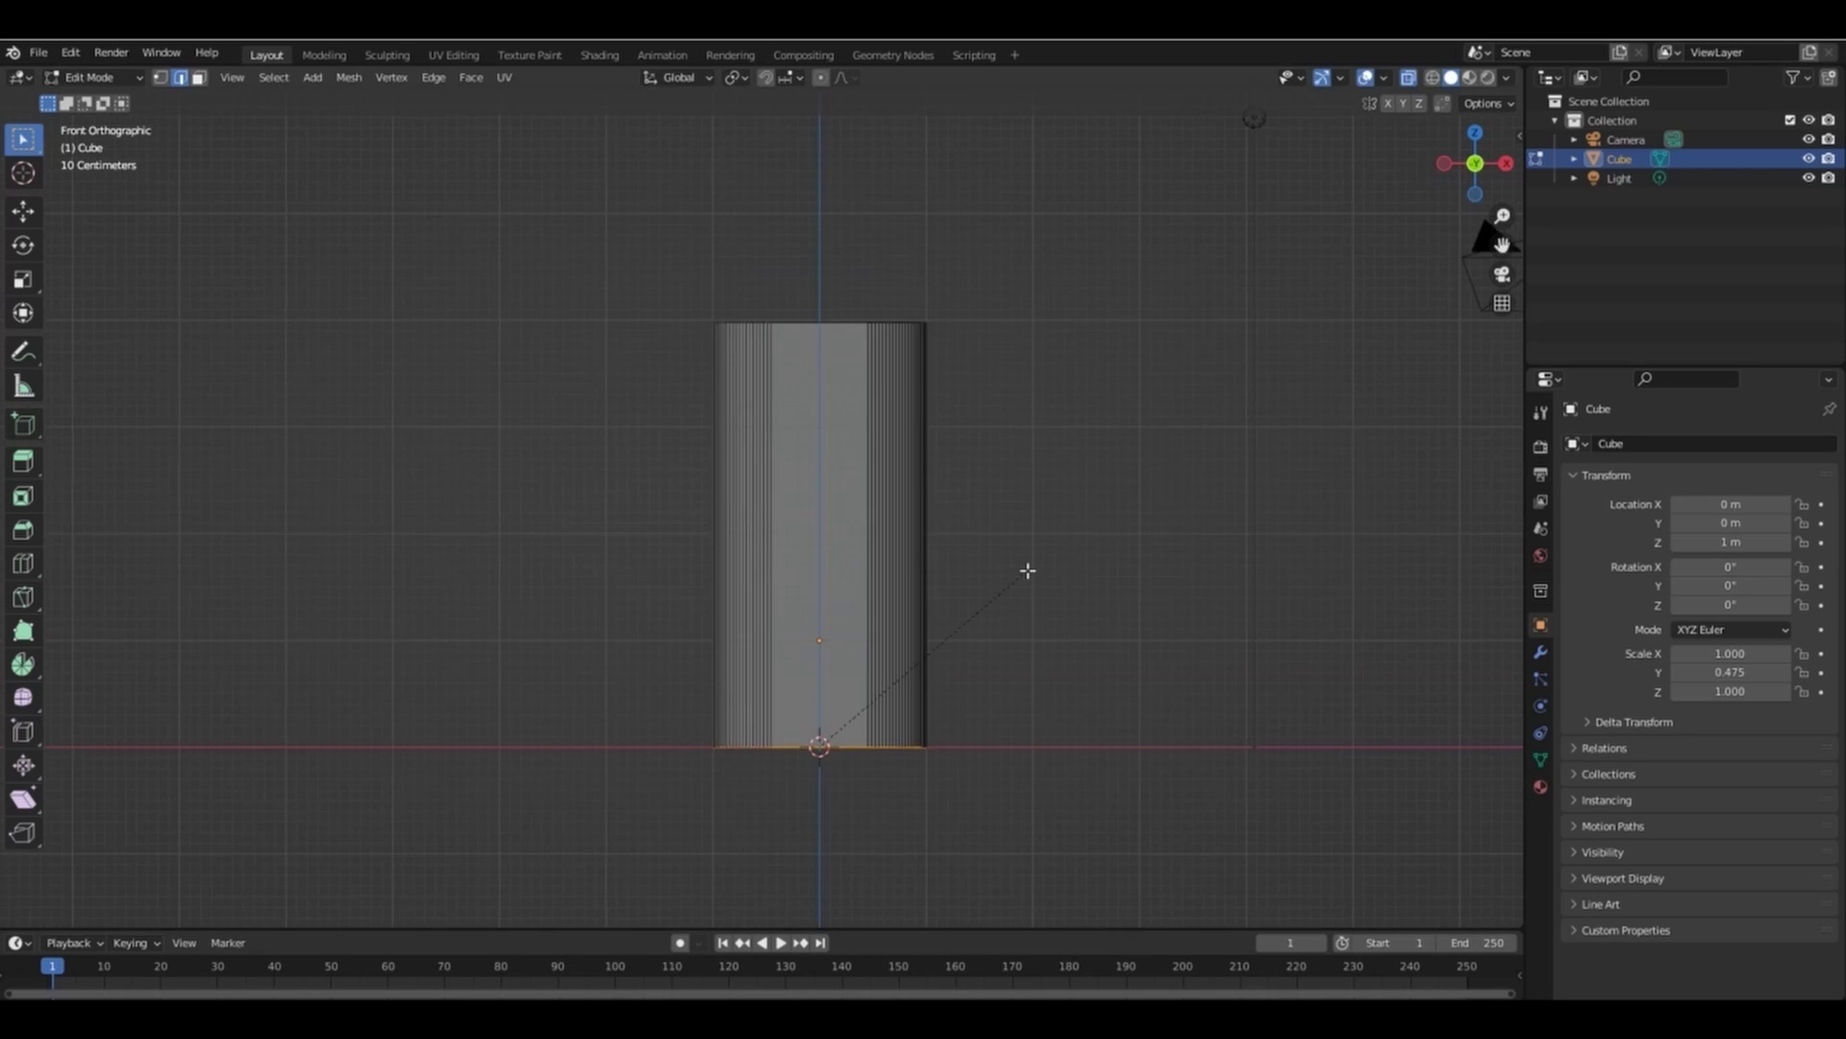
Bevel the bottom and top edge loops of the body to round both ends.
key(ctrl+b)
click(1049, 548)
drag(684, 300, 1009, 366)
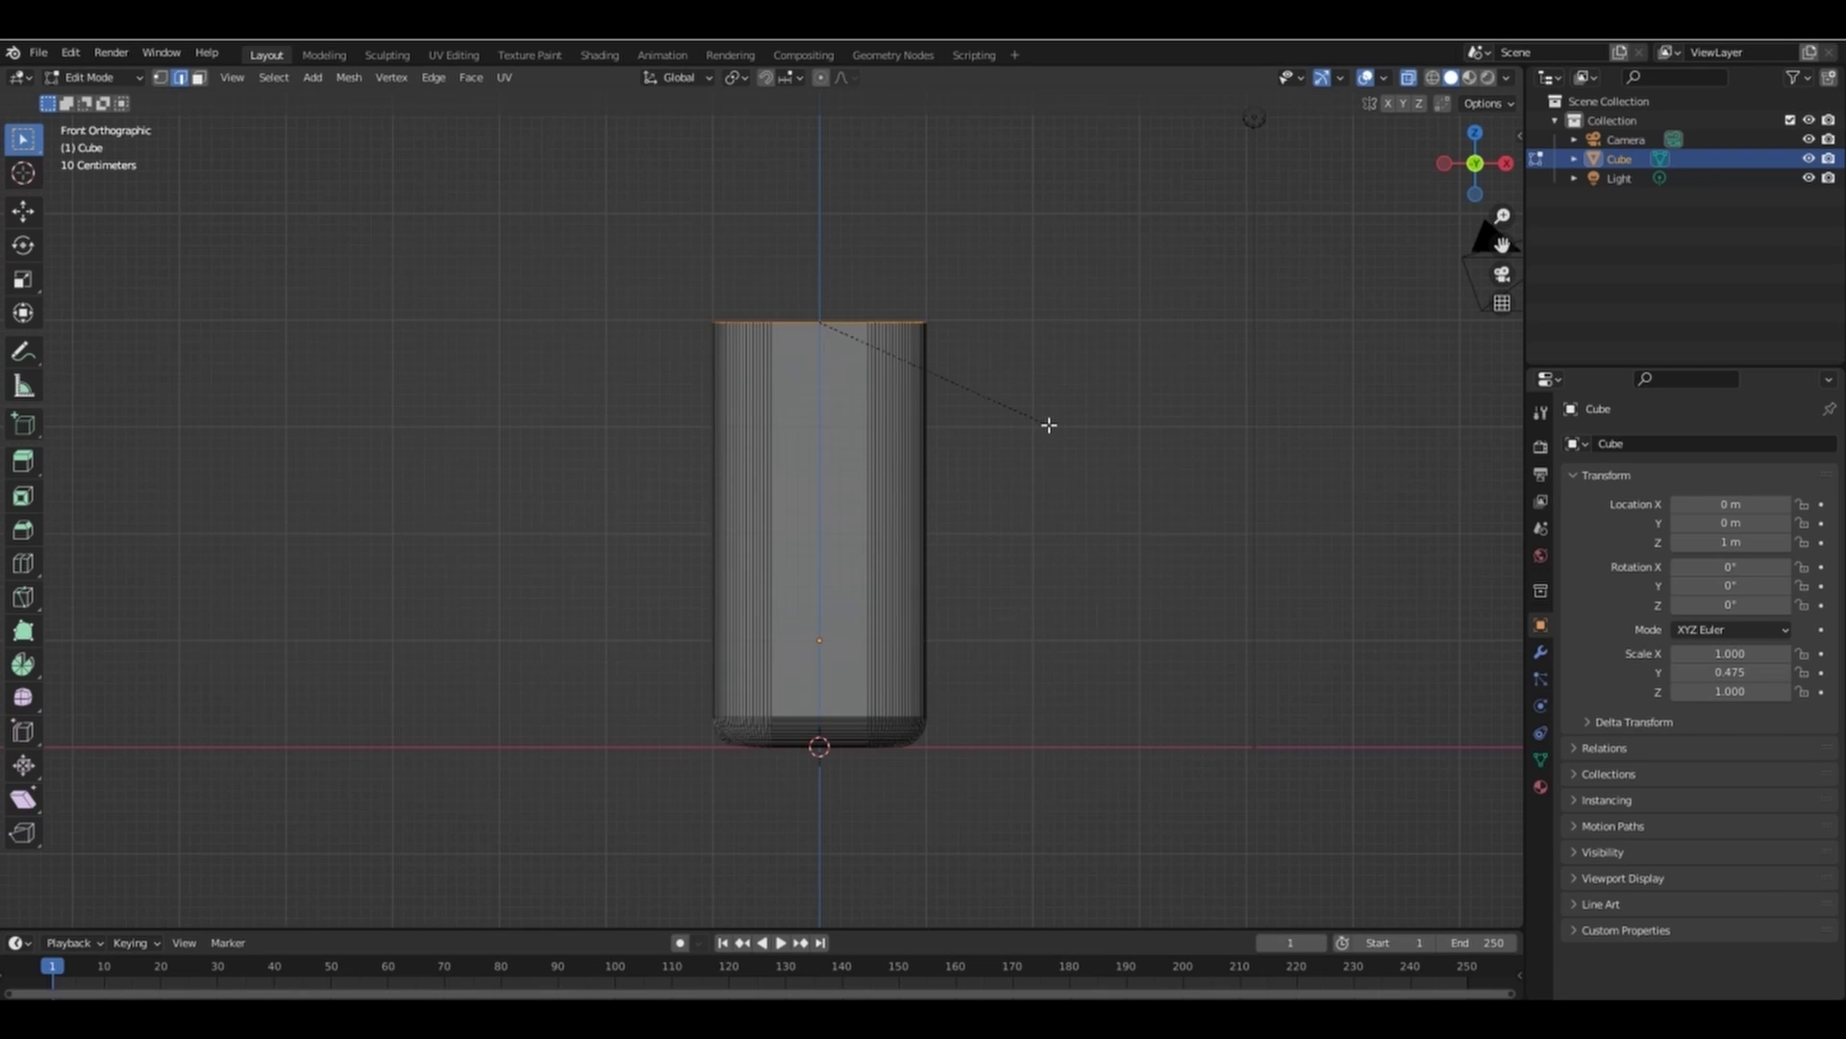
key(ctrl+b)
click(1079, 443)
Return to Object Mode, turn off X-ray and shade the body smooth.
key(Tab)
click(1079, 444)
click(1409, 79)
drag(1476, 159, 1322, 162)
click(796, 375)
right_click(796, 375)
click(795, 375)
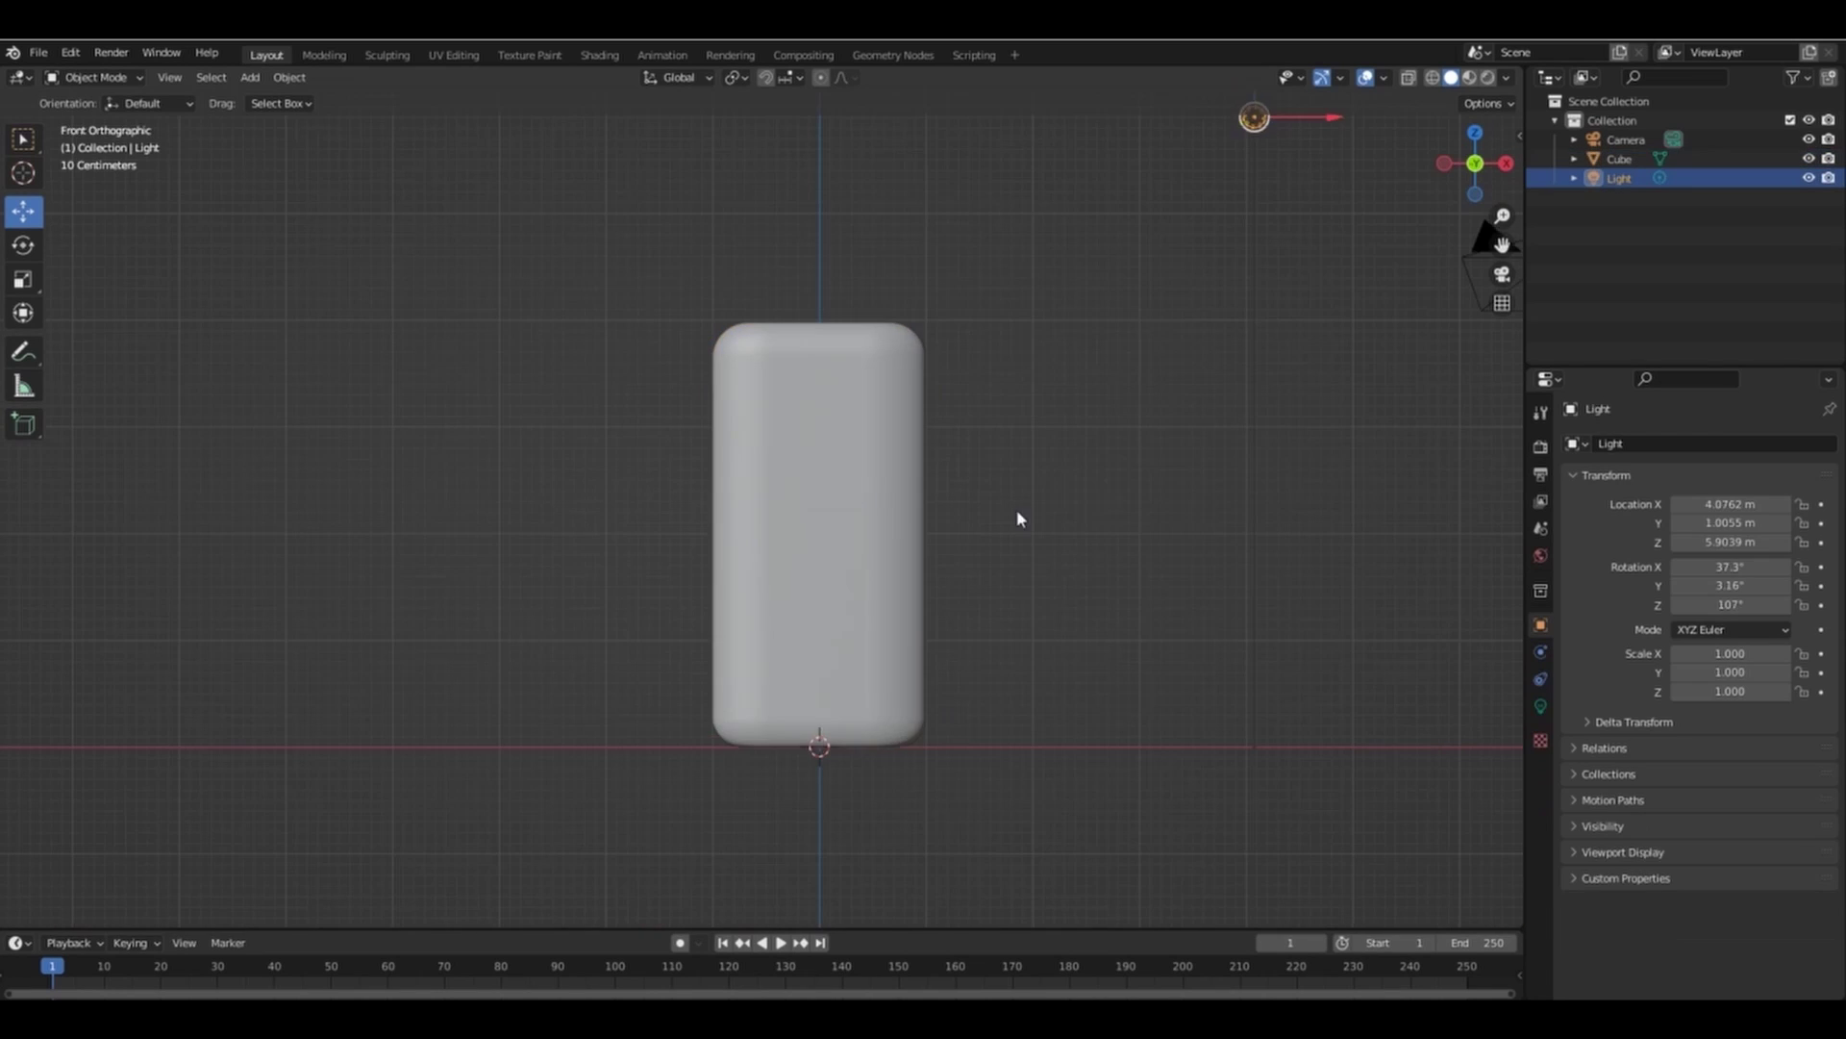
Move the body down along Z until its top surface meets the world origin.
click(813, 490)
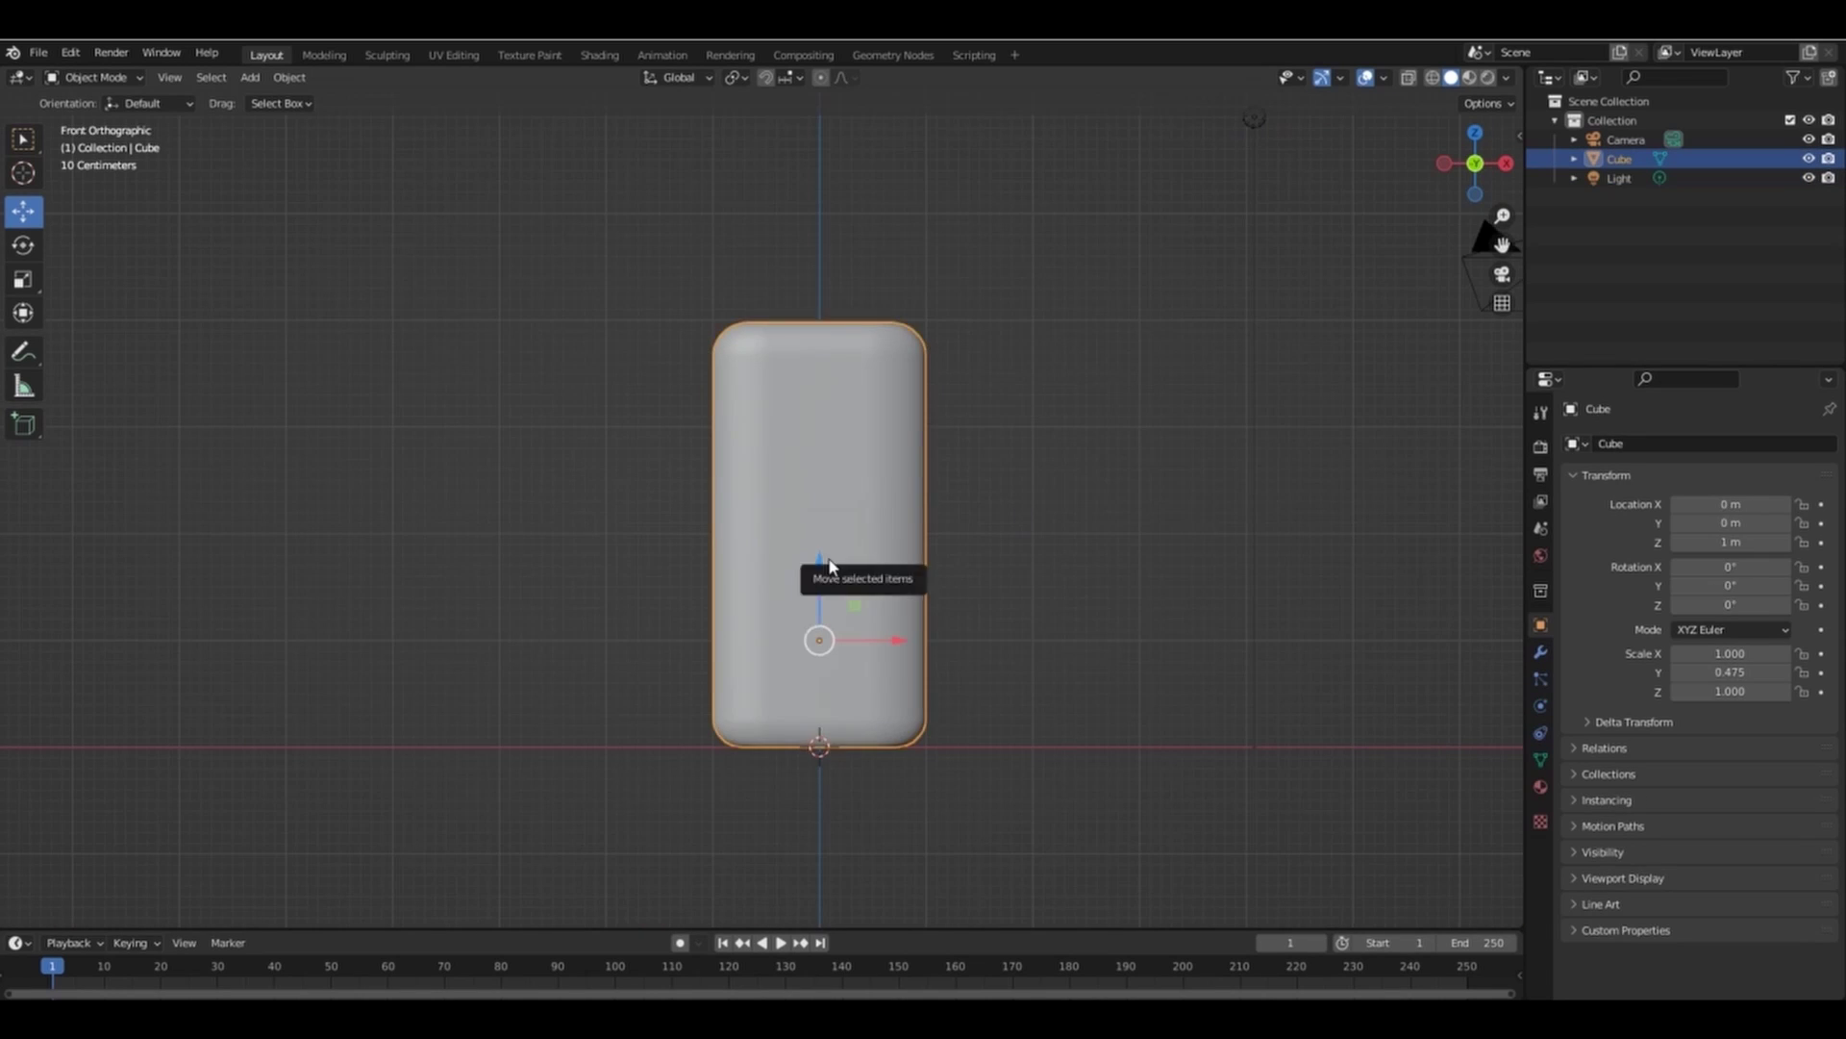
drag(826, 563, 866, 157)
Add a cylinder, scale it to 0.345 and raise it along Z so it stands on top of the body.
key(shift+a)
mouse_move(1040, 397)
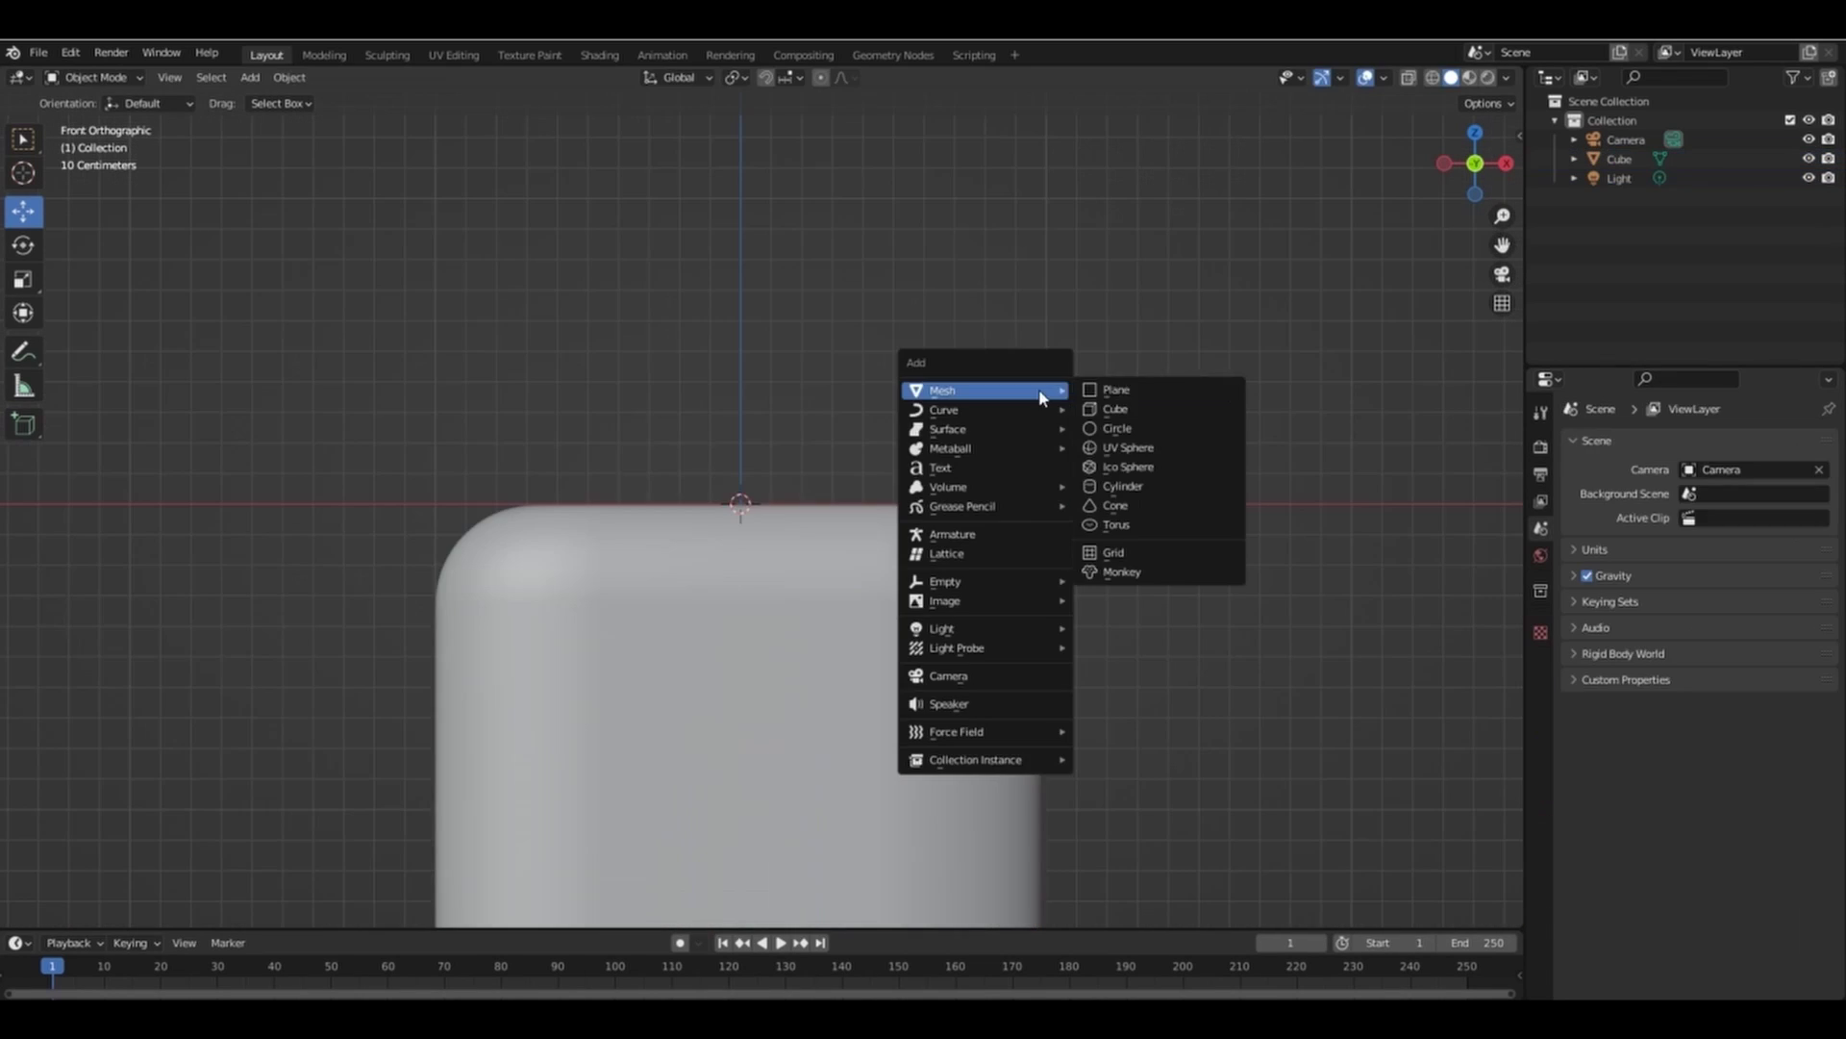
click(1122, 486)
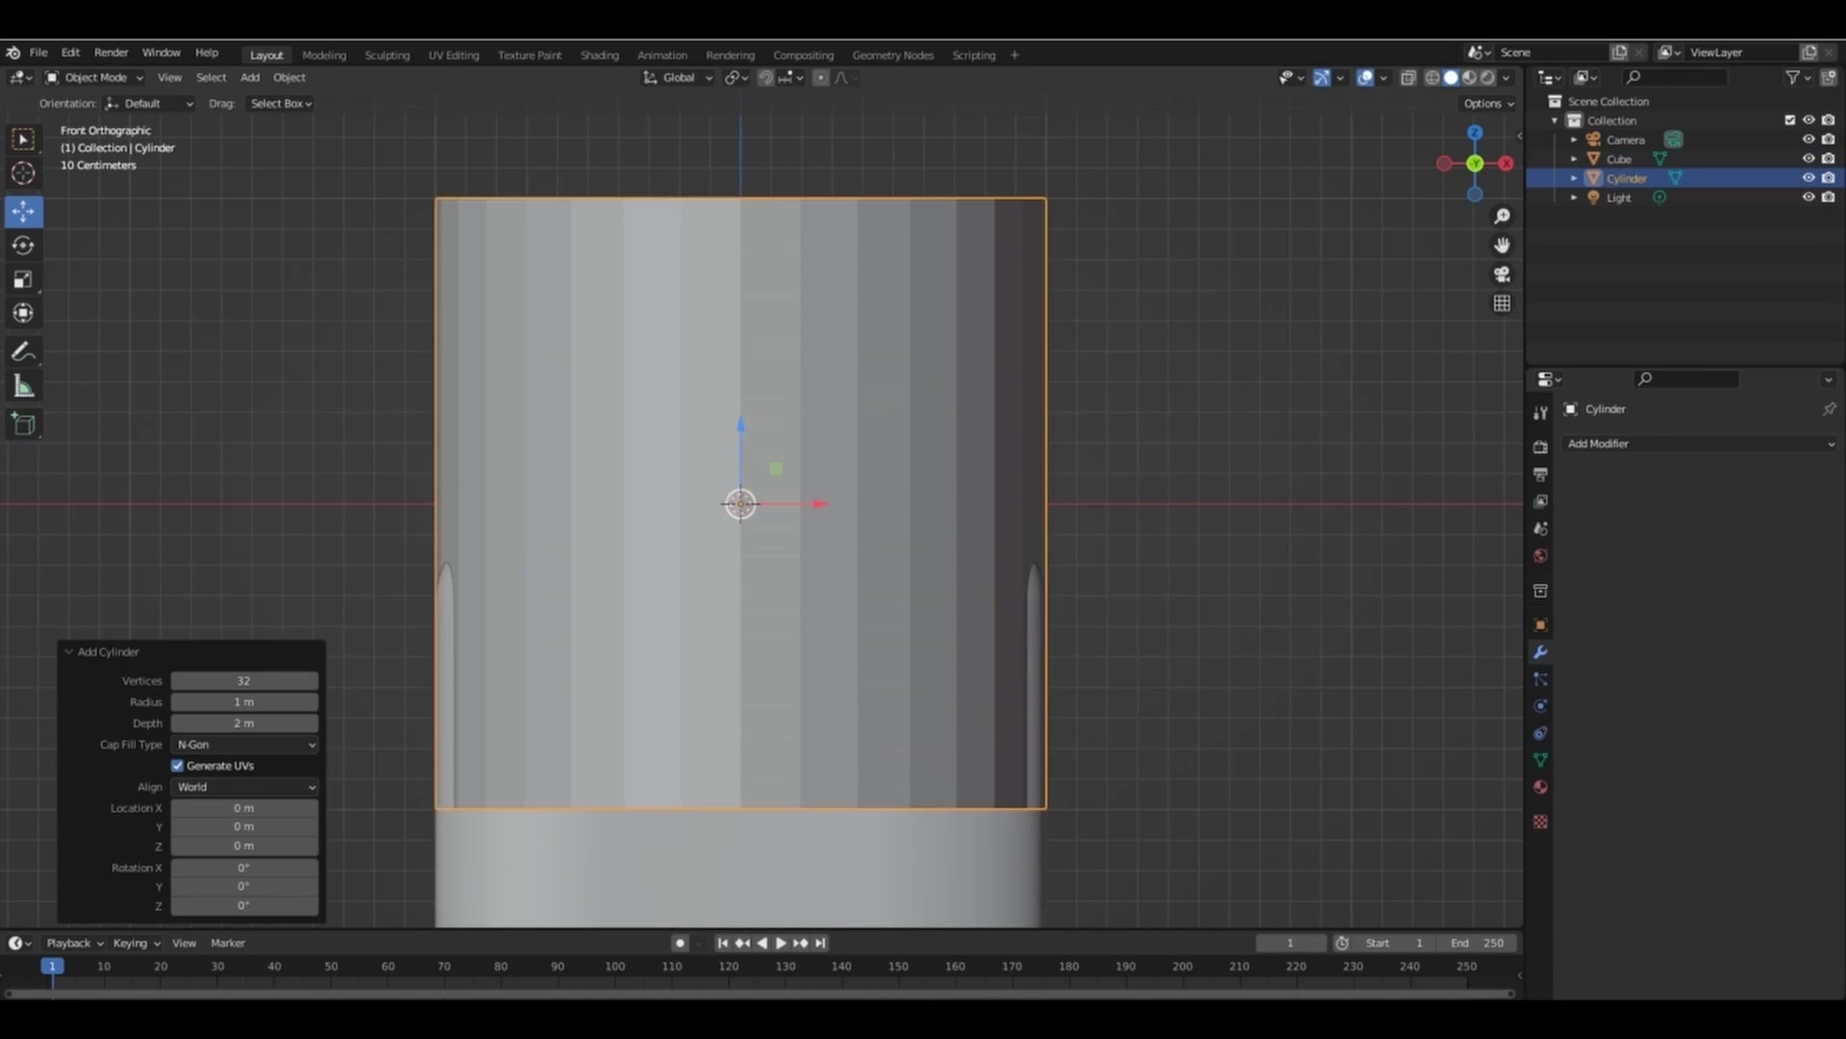
key(s)
click(937, 494)
key(s)
key(z)
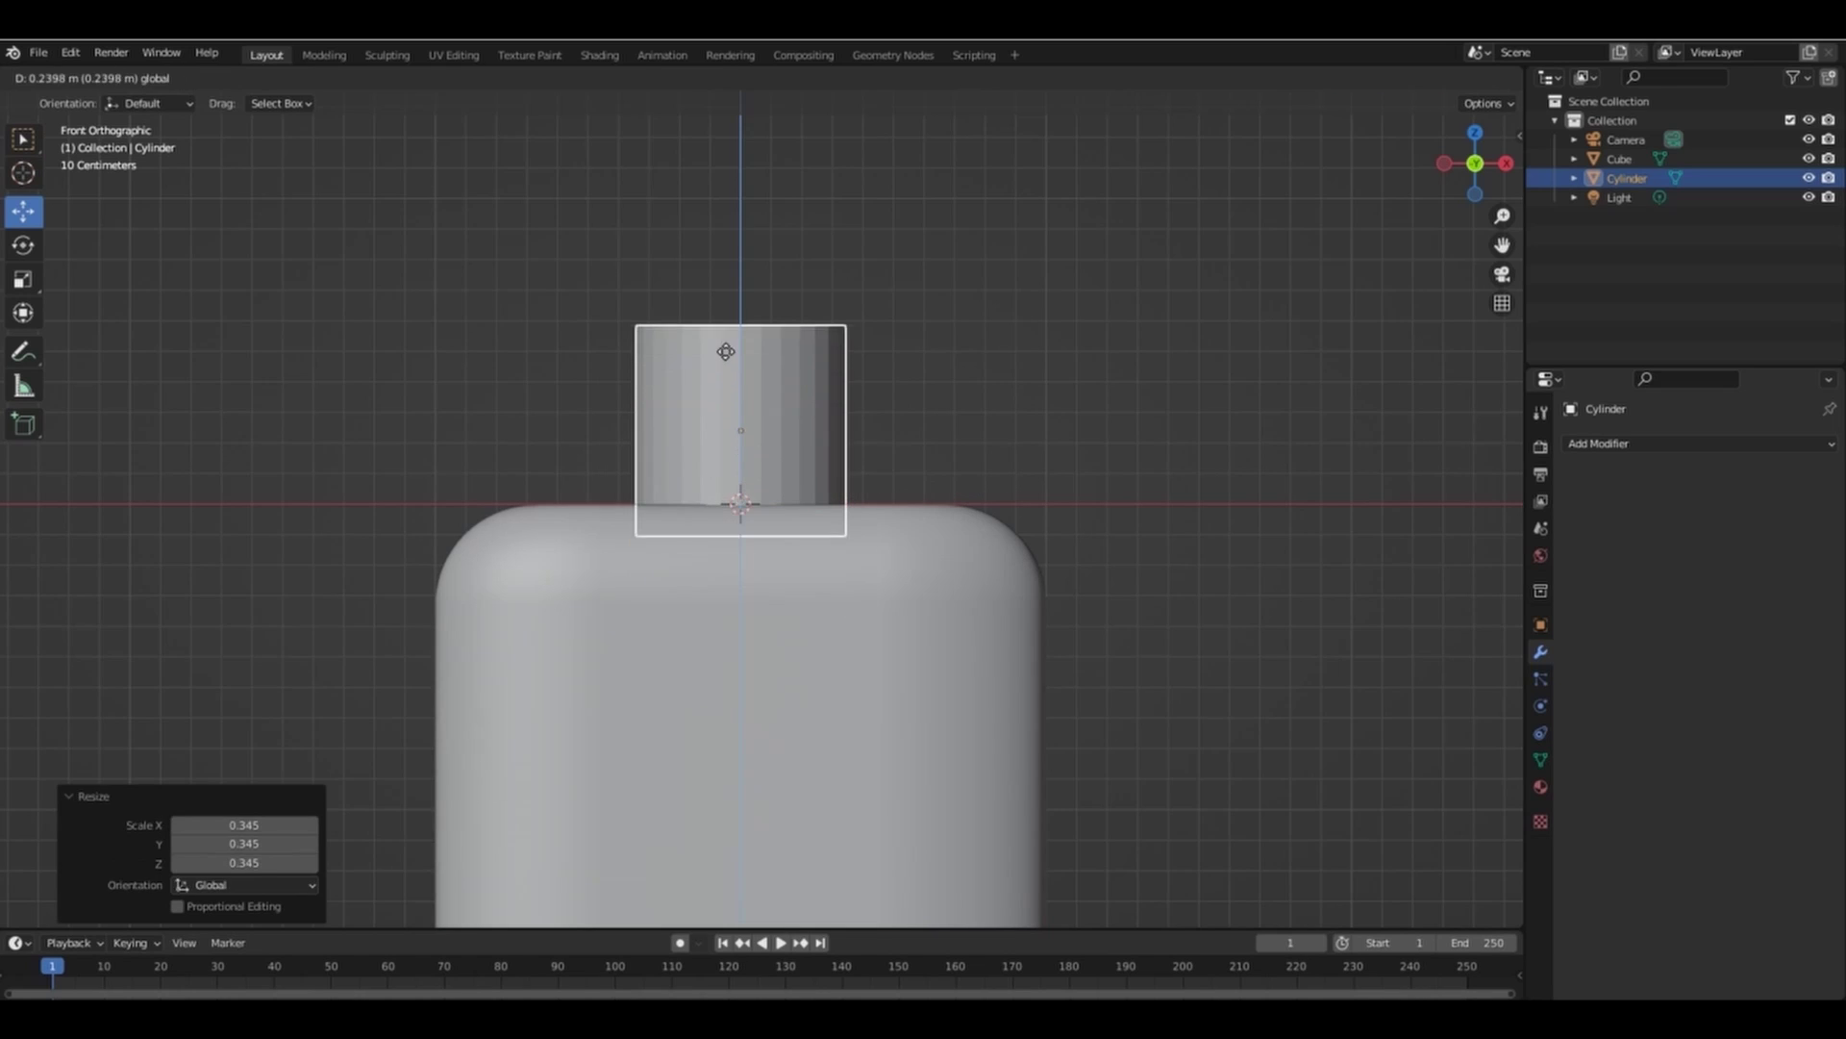
click(694, 316)
Bevel the top edge of the cylinder and shade the cylinder smooth.
key(Tab)
click(917, 354)
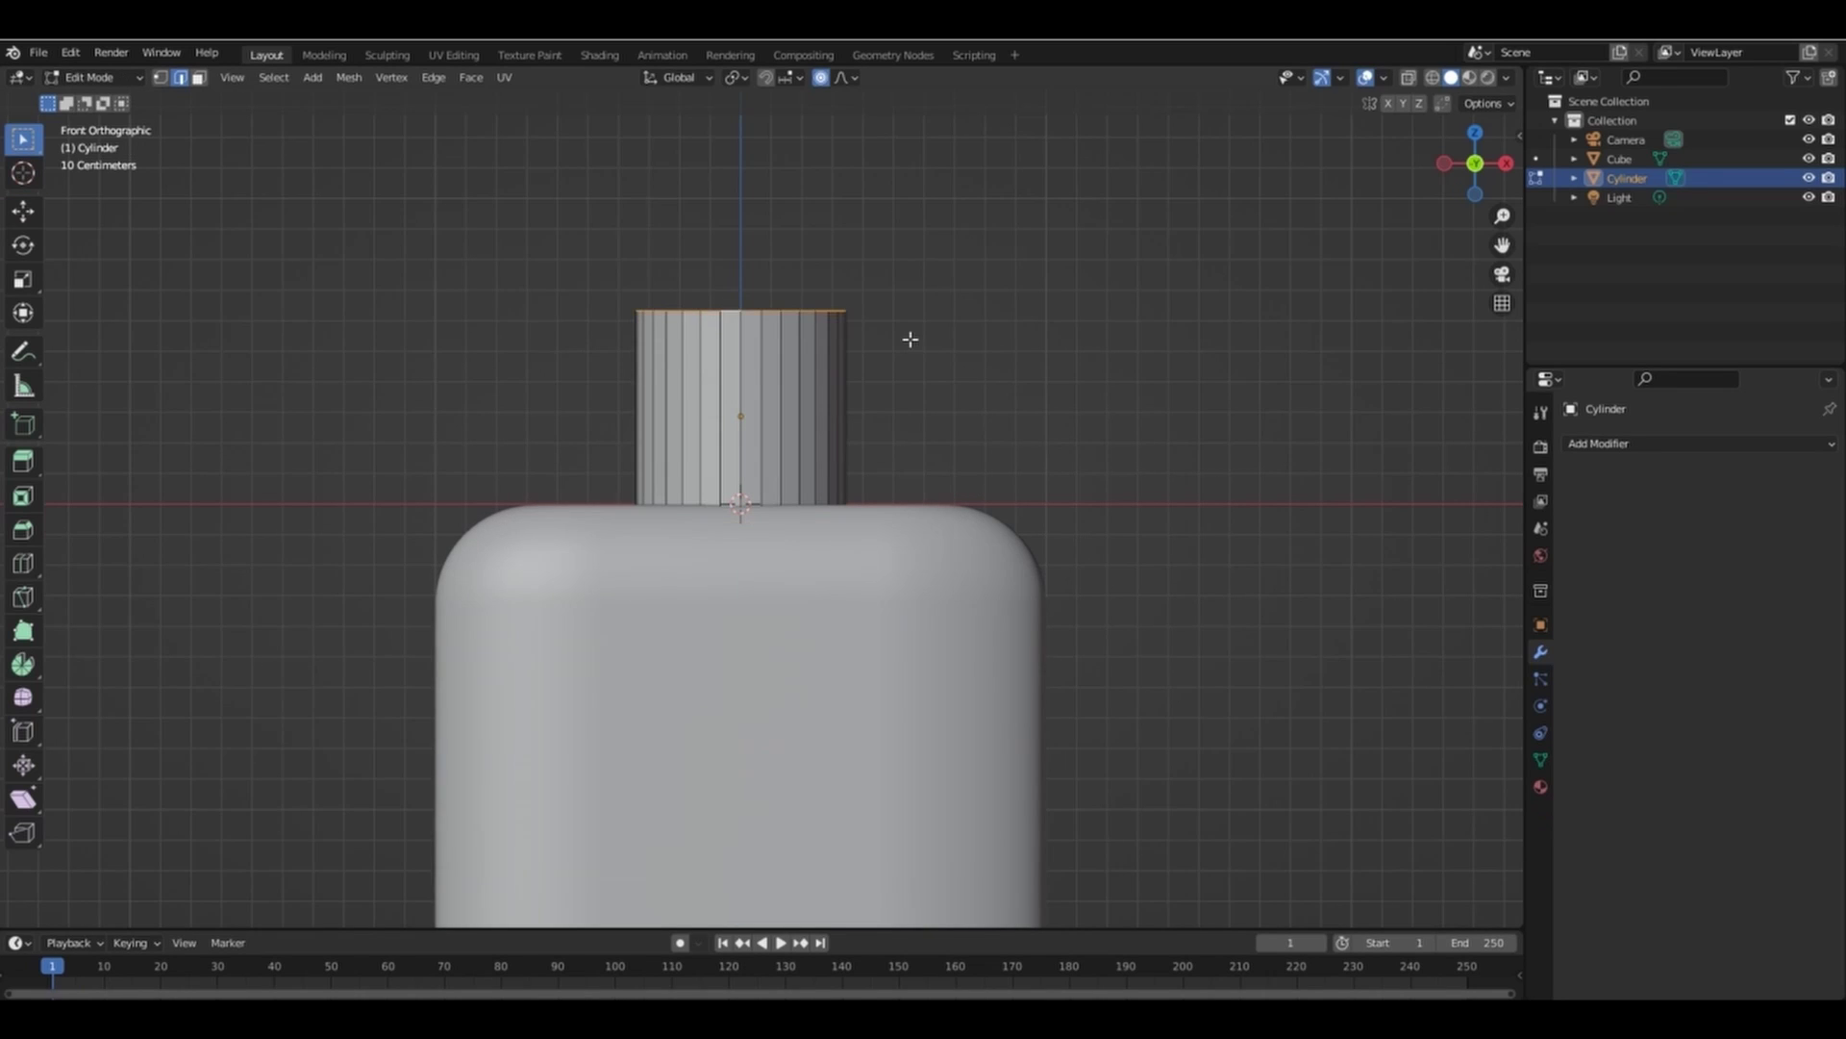
click(929, 346)
key(Tab)
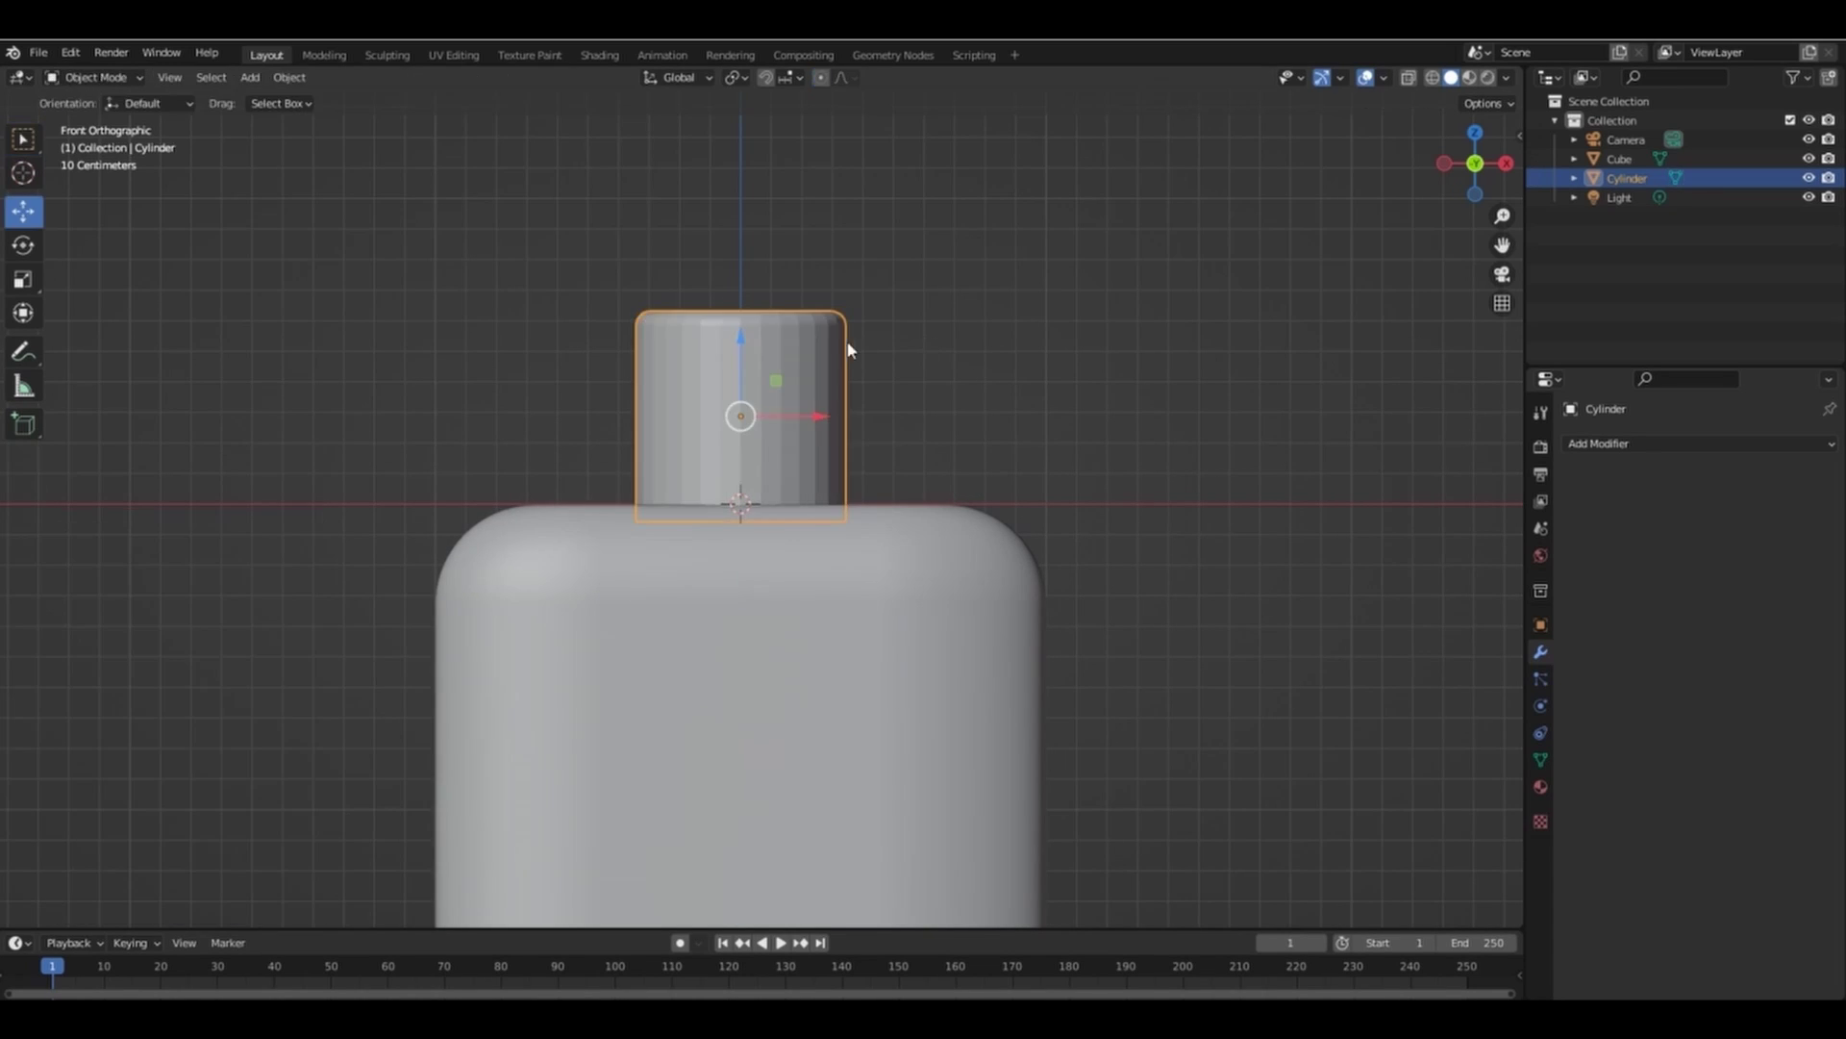
right_click(758, 351)
click(758, 351)
Add a loop cut around the cylinder and slide it close to the cylinder's base.
key(Tab)
click(763, 423)
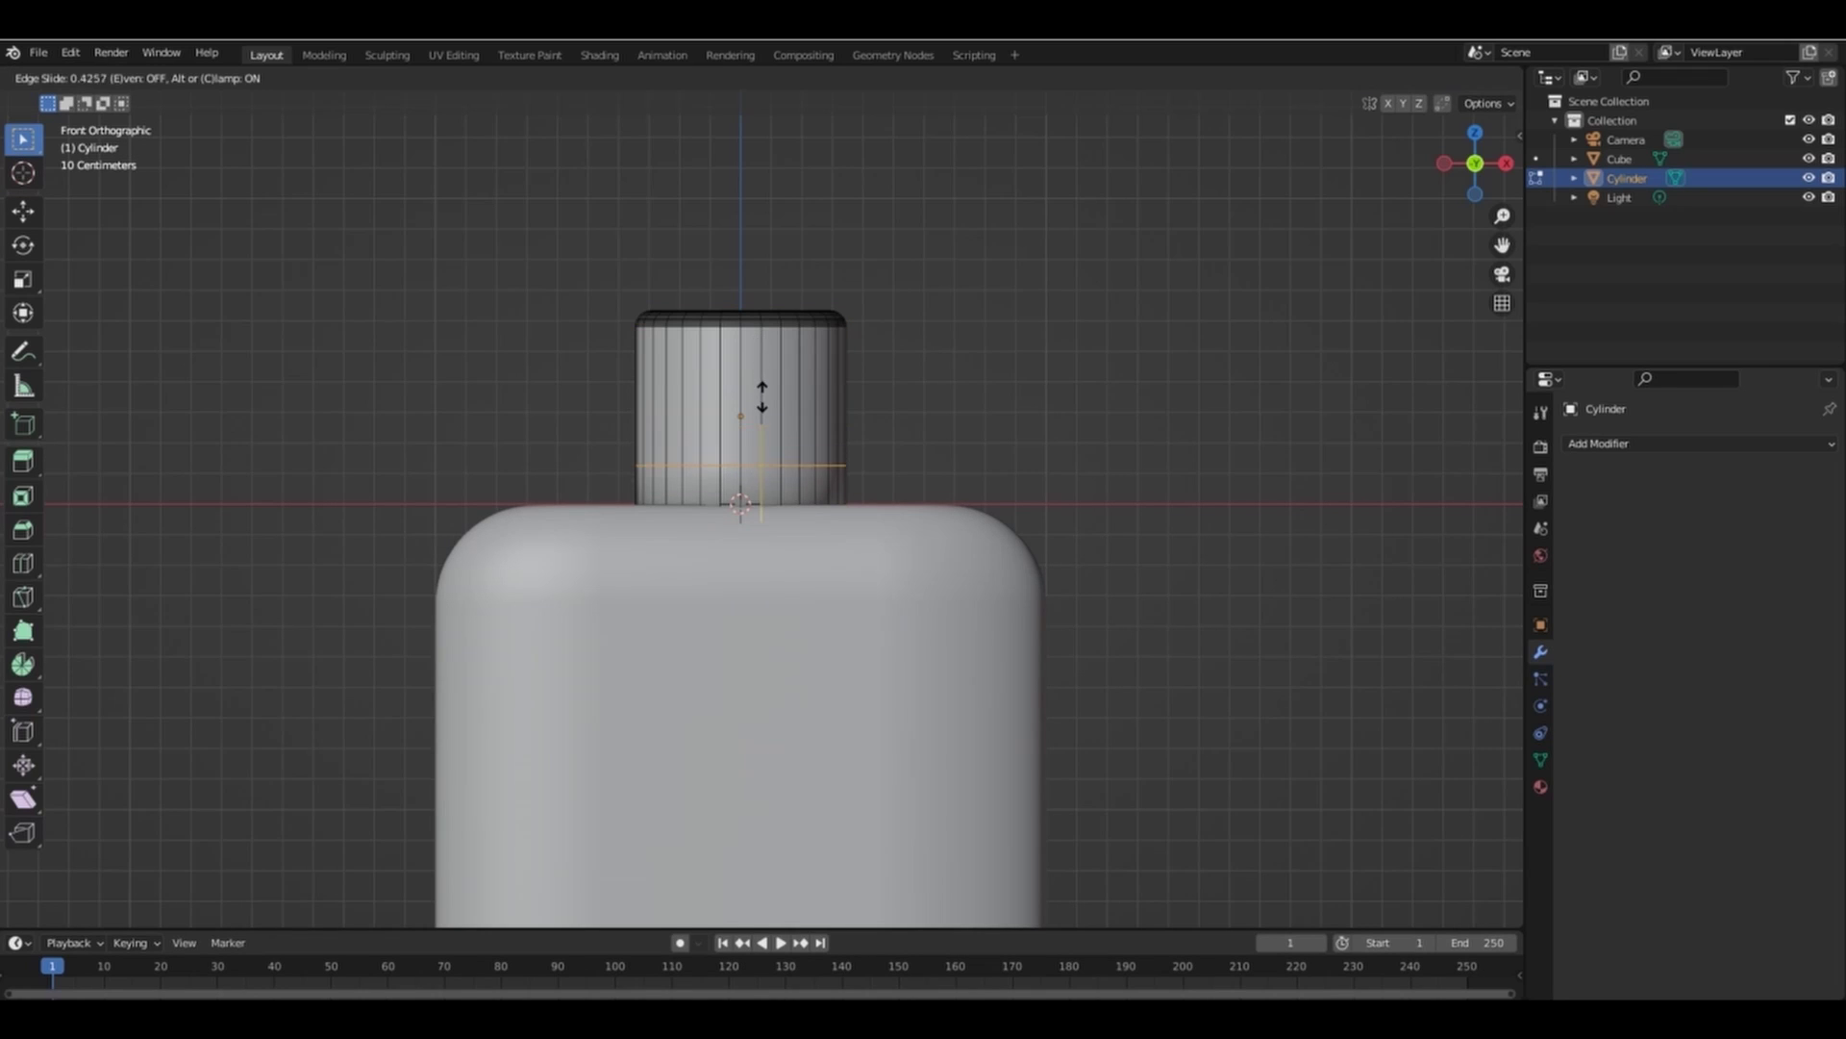
click(763, 428)
key(Tab)
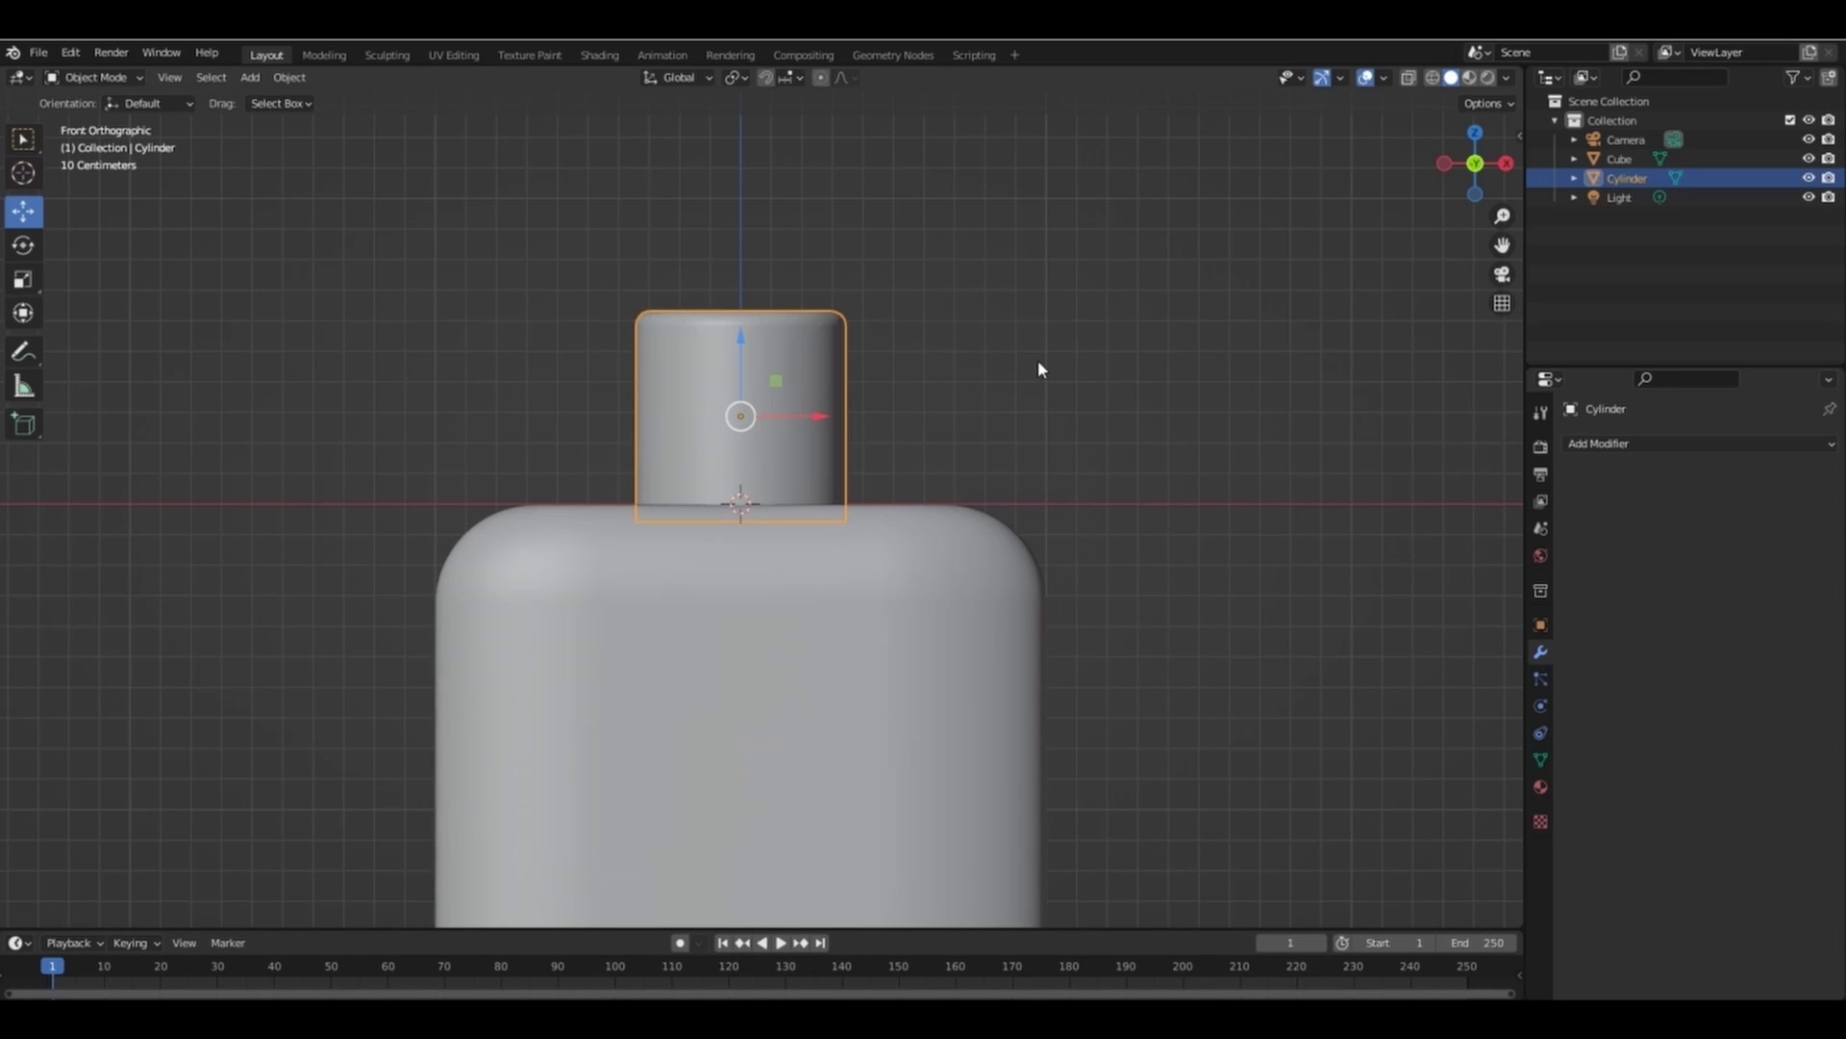
click(1387, 192)
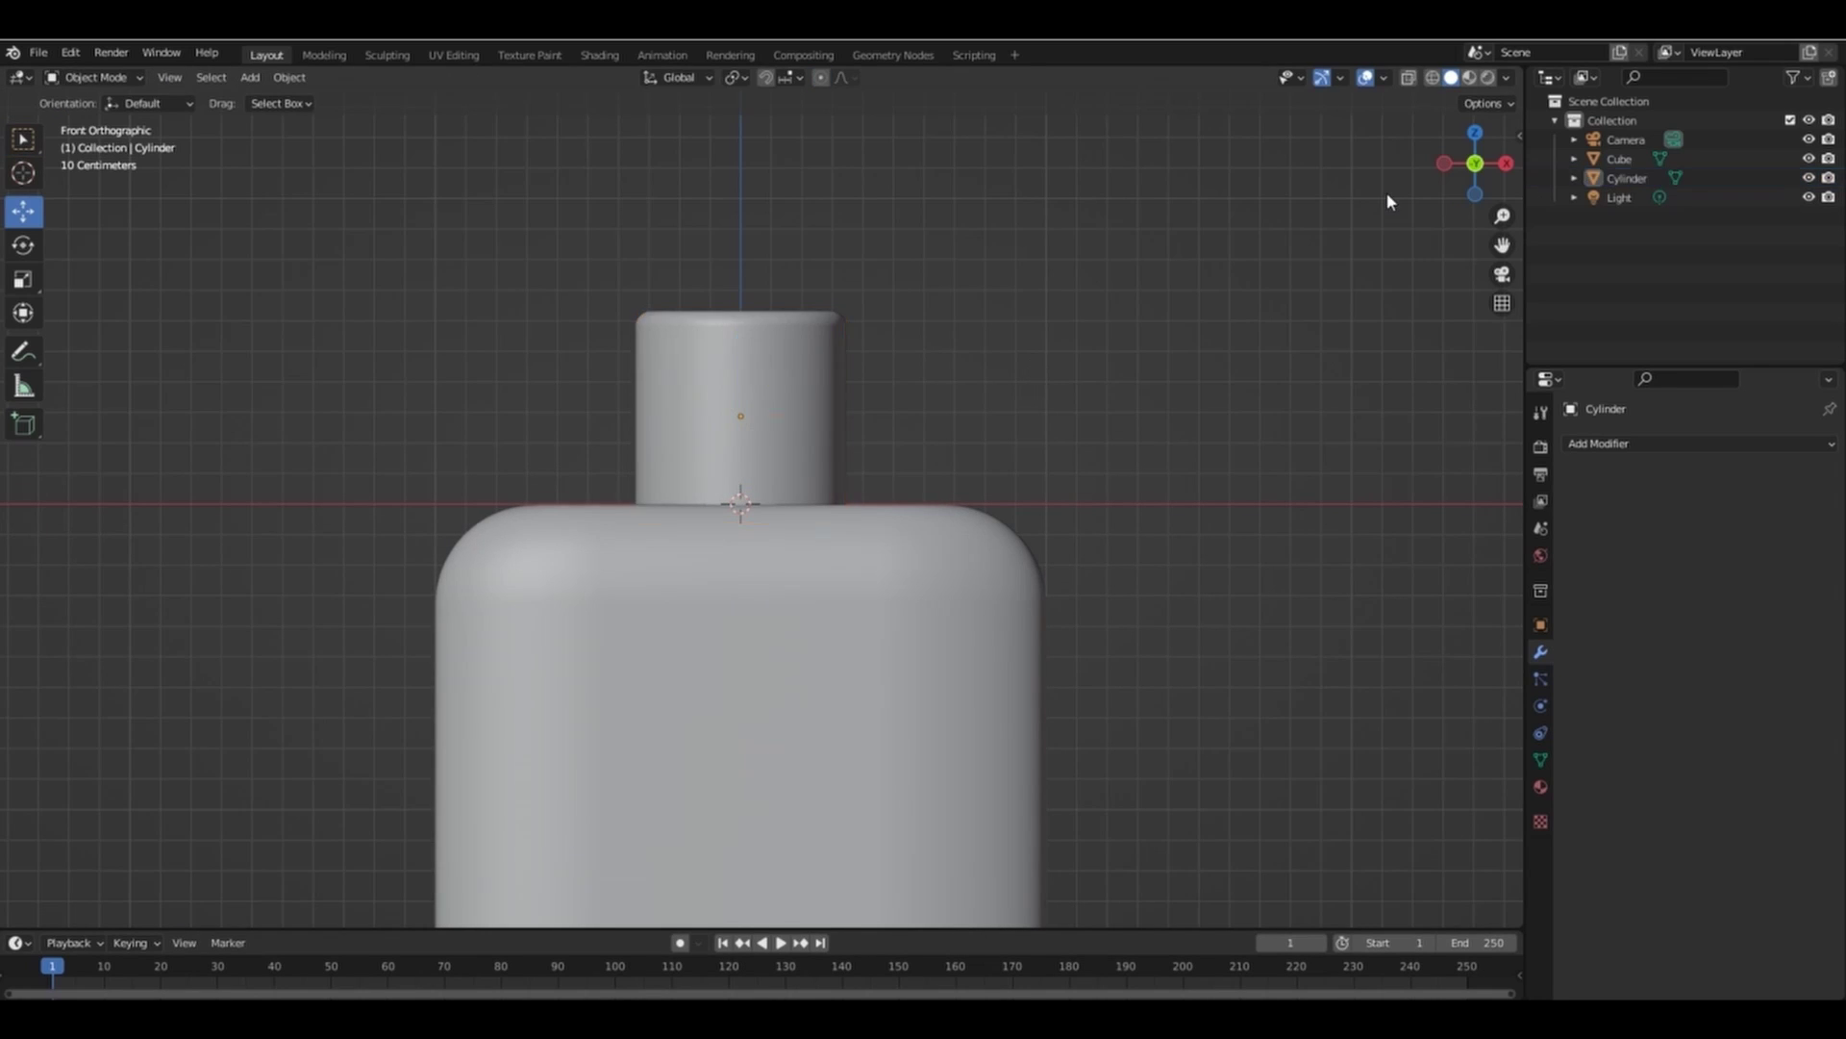
Add a second loop cut to the cylinder and slide it near the top with a factor of about -0.747.
click(754, 336)
key(Tab)
click(724, 356)
click(724, 355)
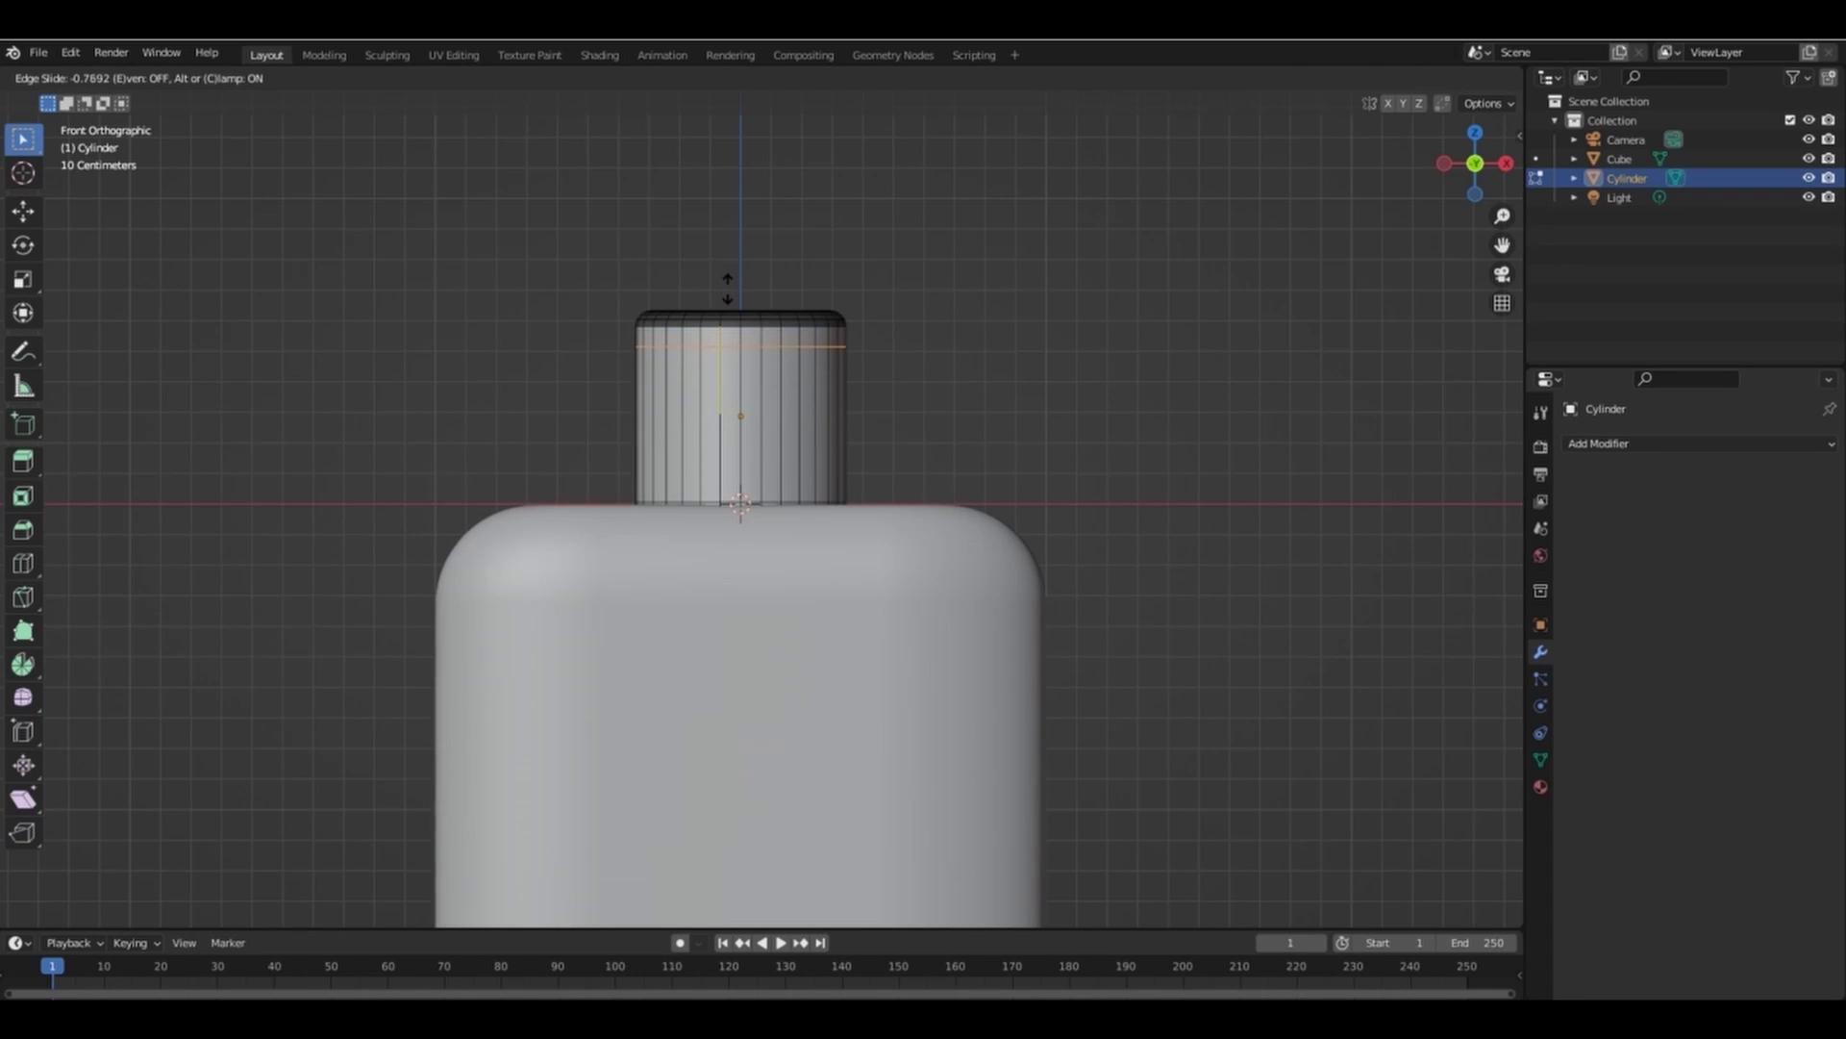
click(728, 291)
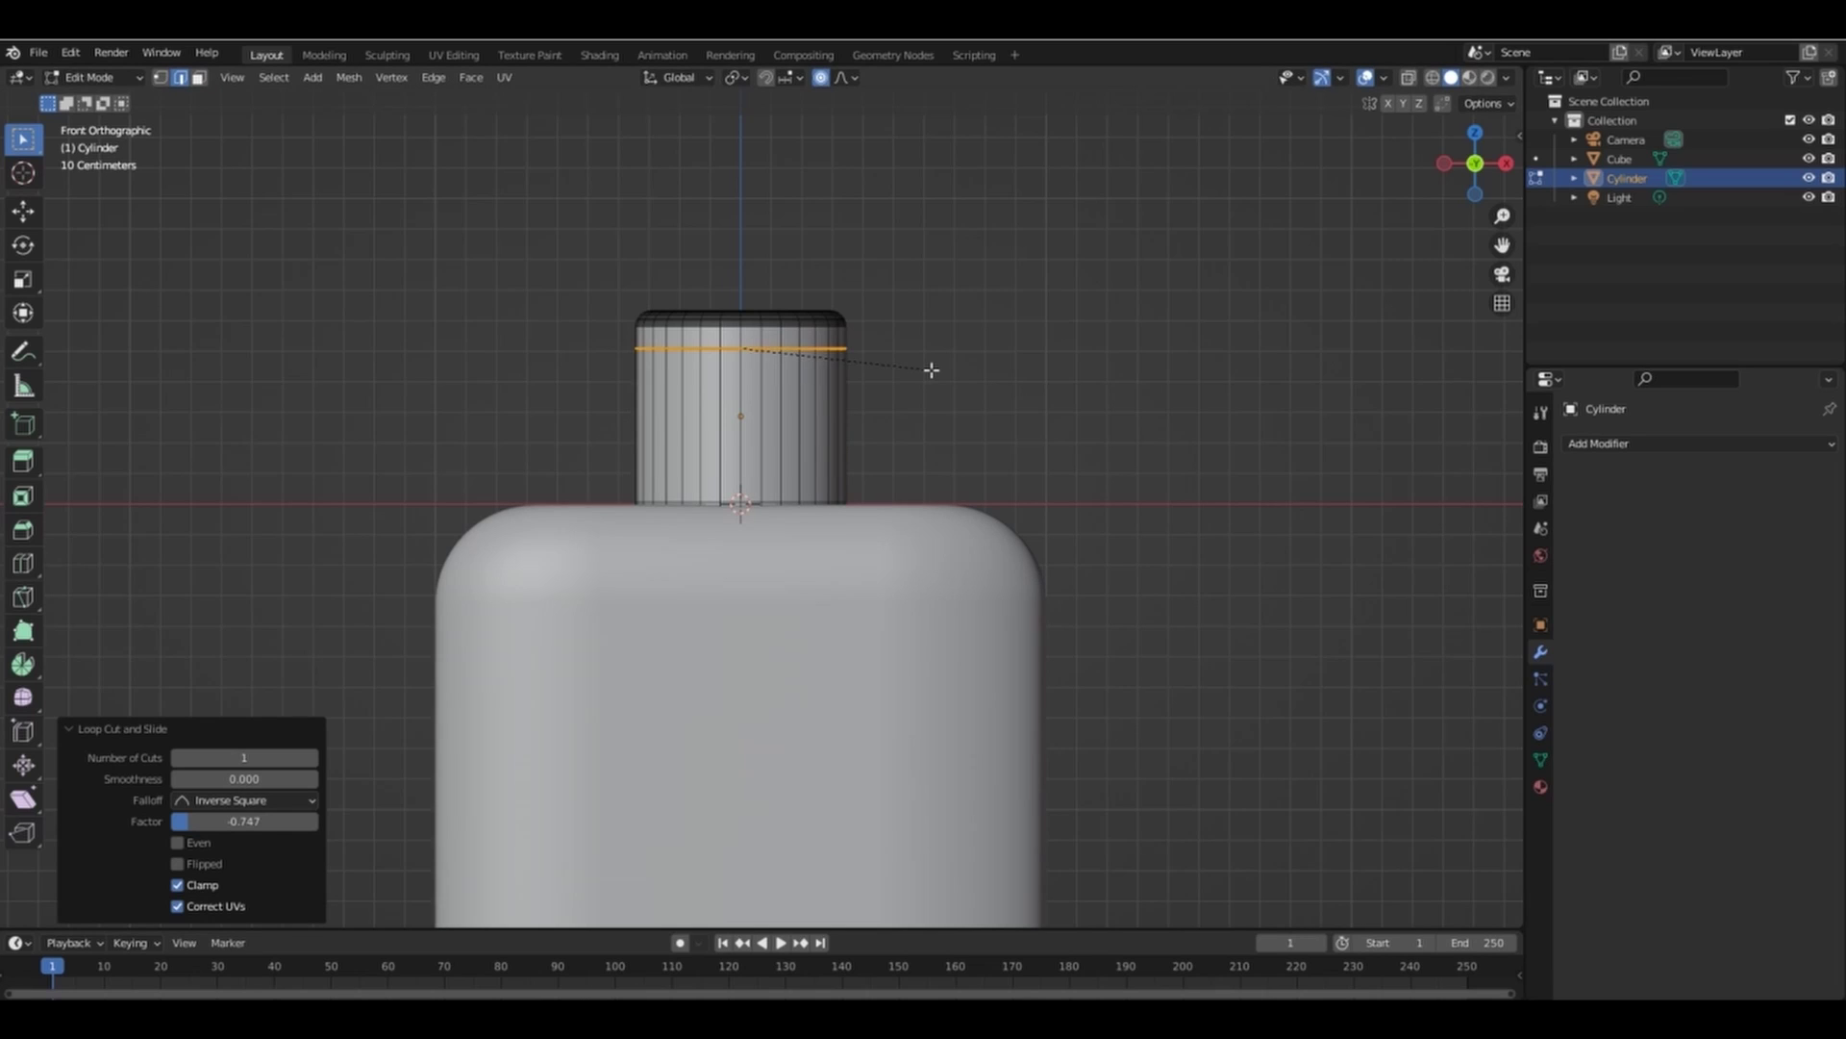
Bevel the upper loop about 0.0088 m wide and set its segments to 1.
click(931, 369)
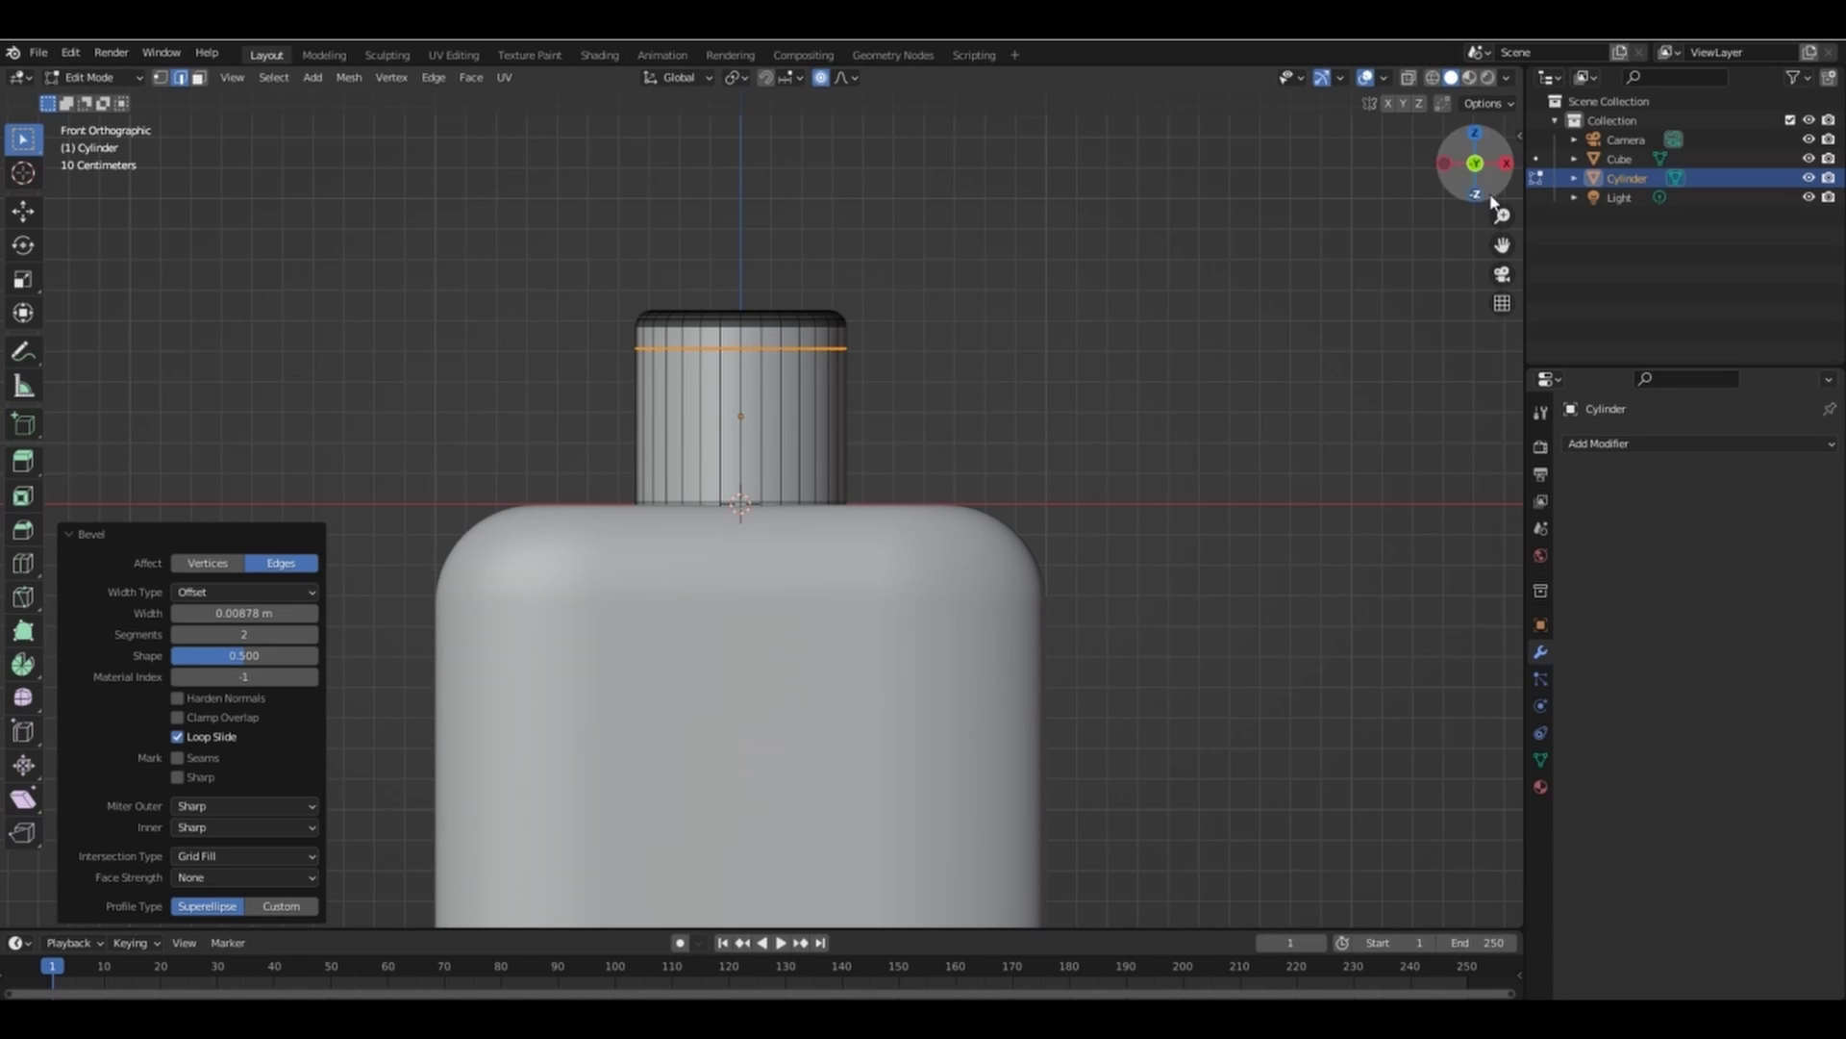
scroll(1006, 245, up, 4)
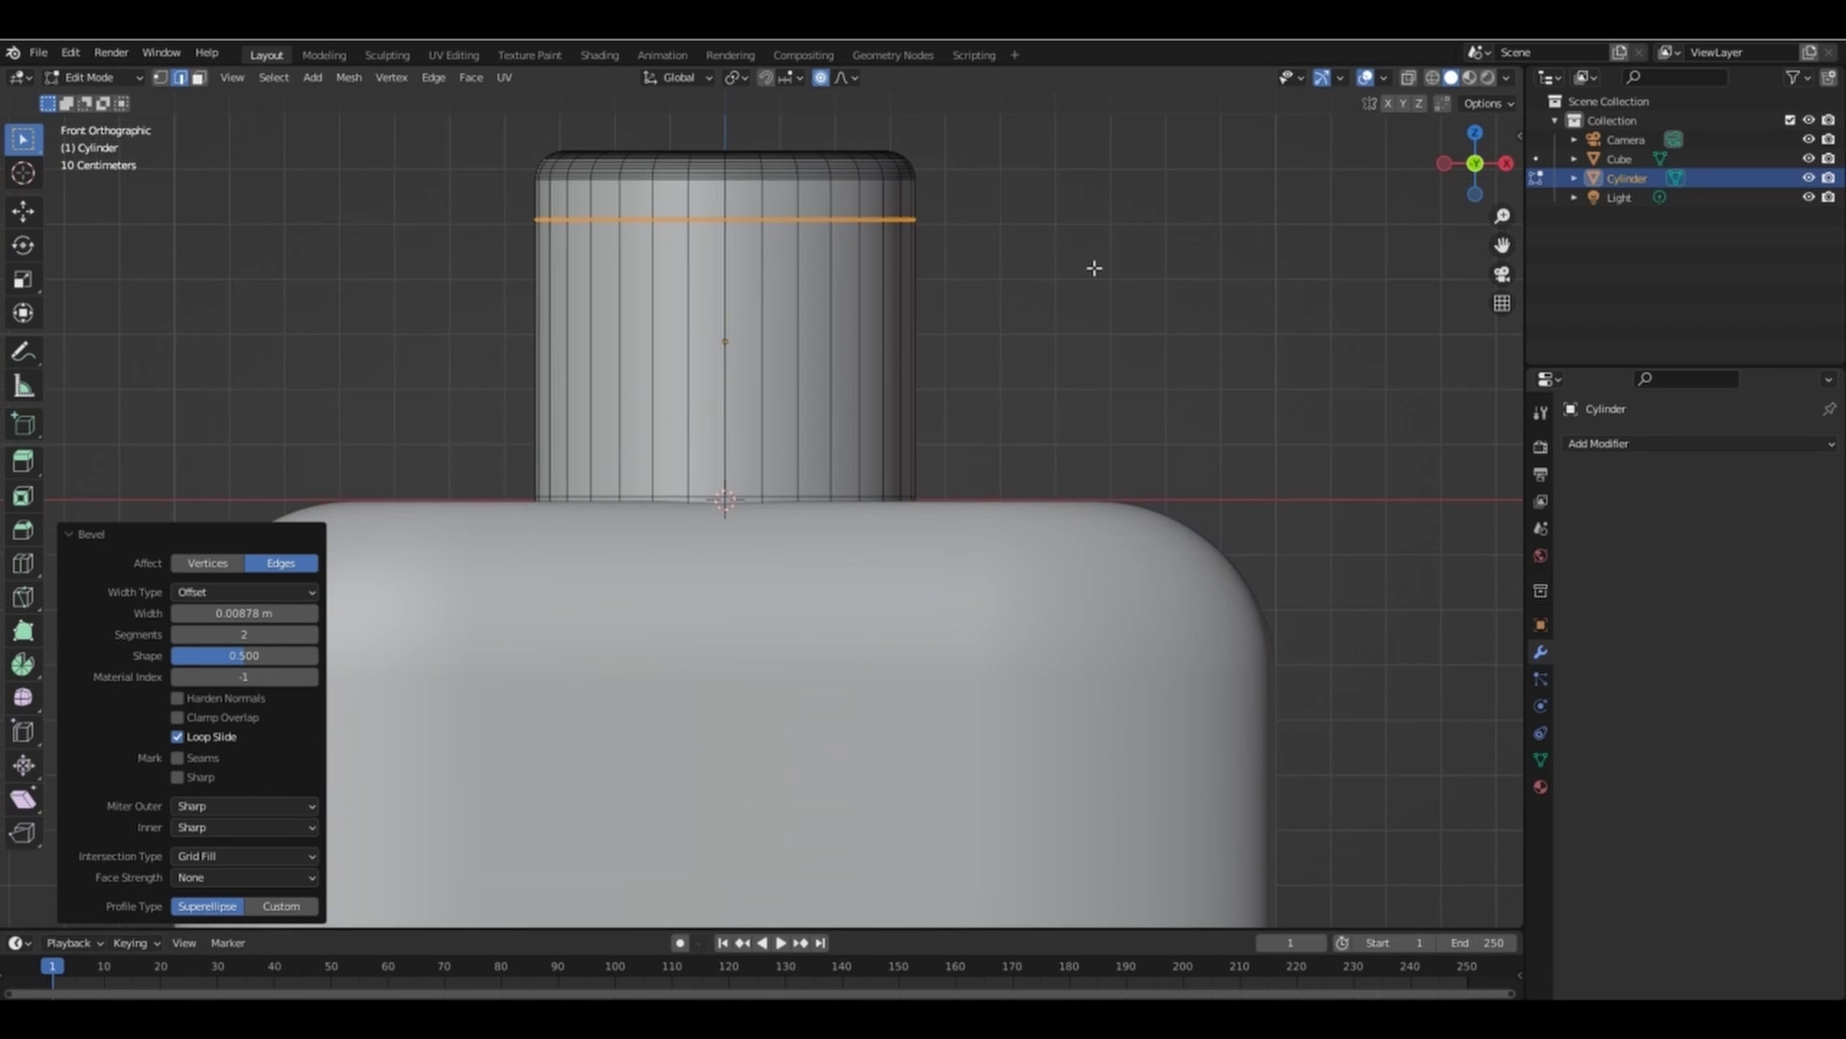
click(219, 634)
text(1)
key(Return)
Extrude the narrow bevelled ring and scale it inward to about 0.964 to form a groove.
key(e)
key(s)
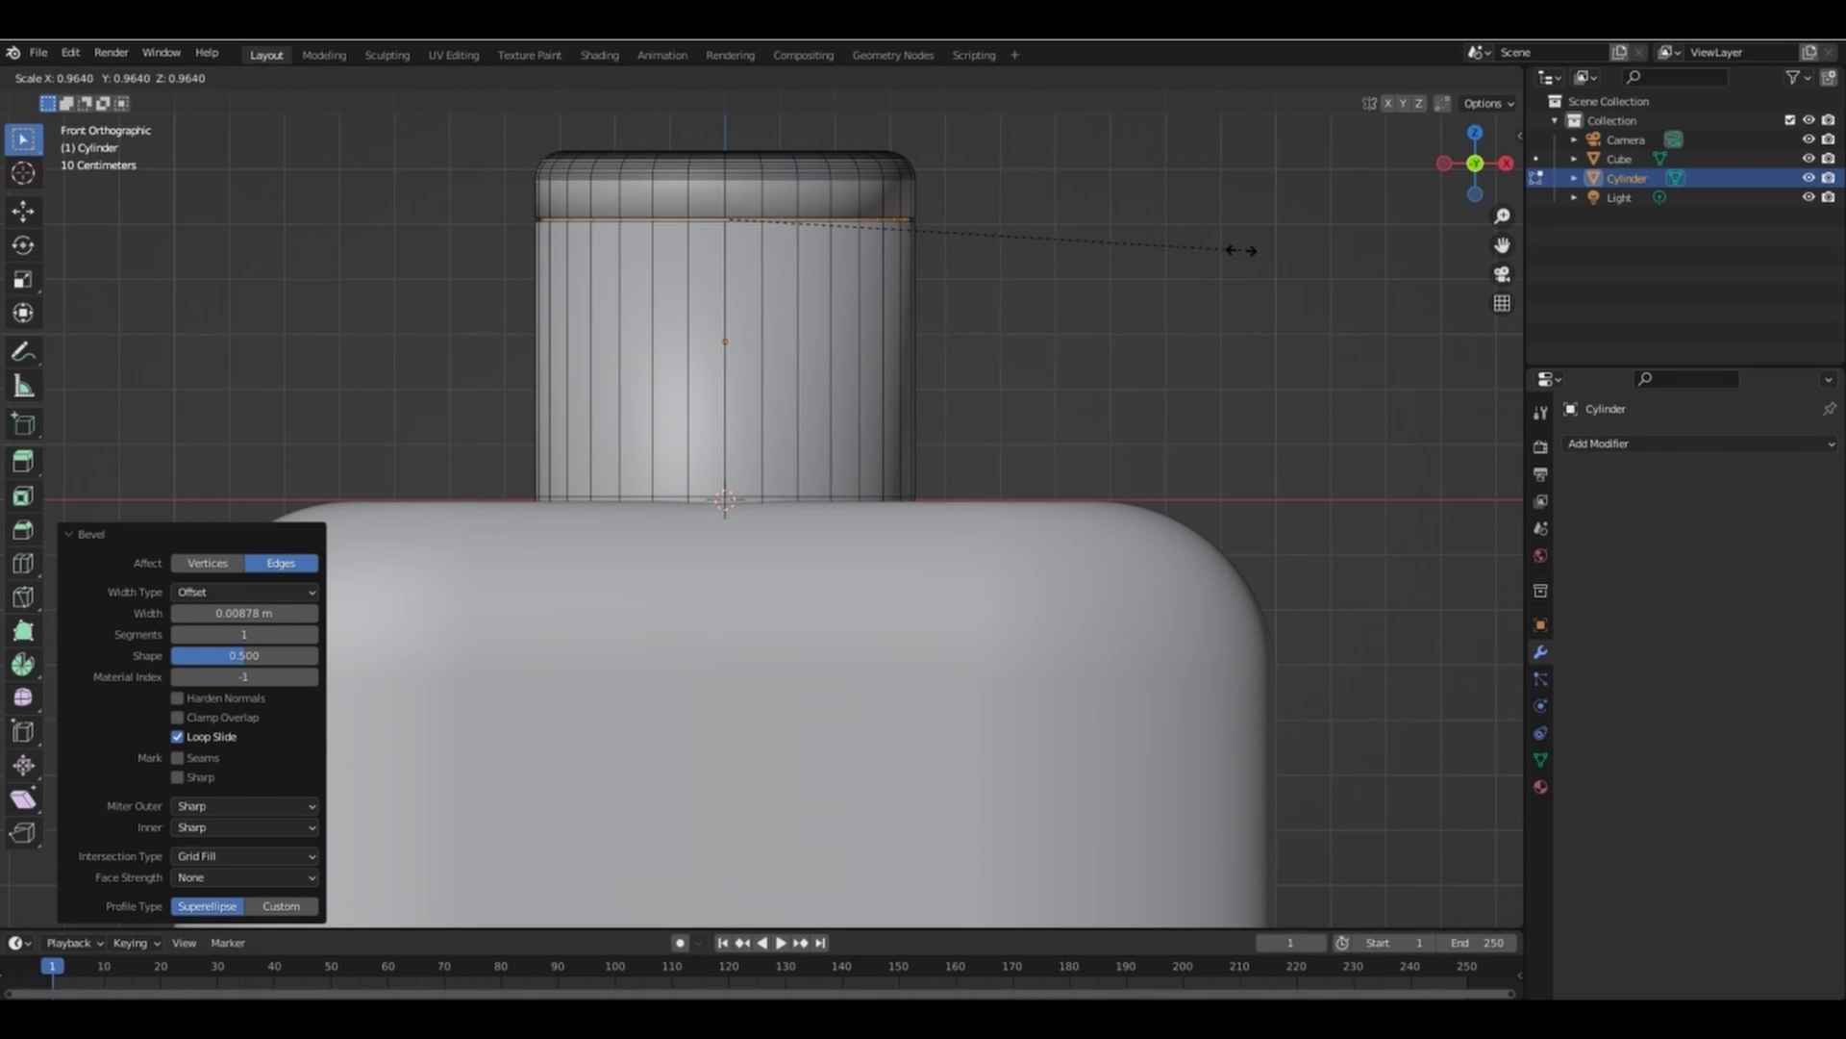
click(1240, 250)
Add a loop cut just above the groove and return to Object Mode in front view.
key(alt+a)
key(ctrl+r)
click(639, 203)
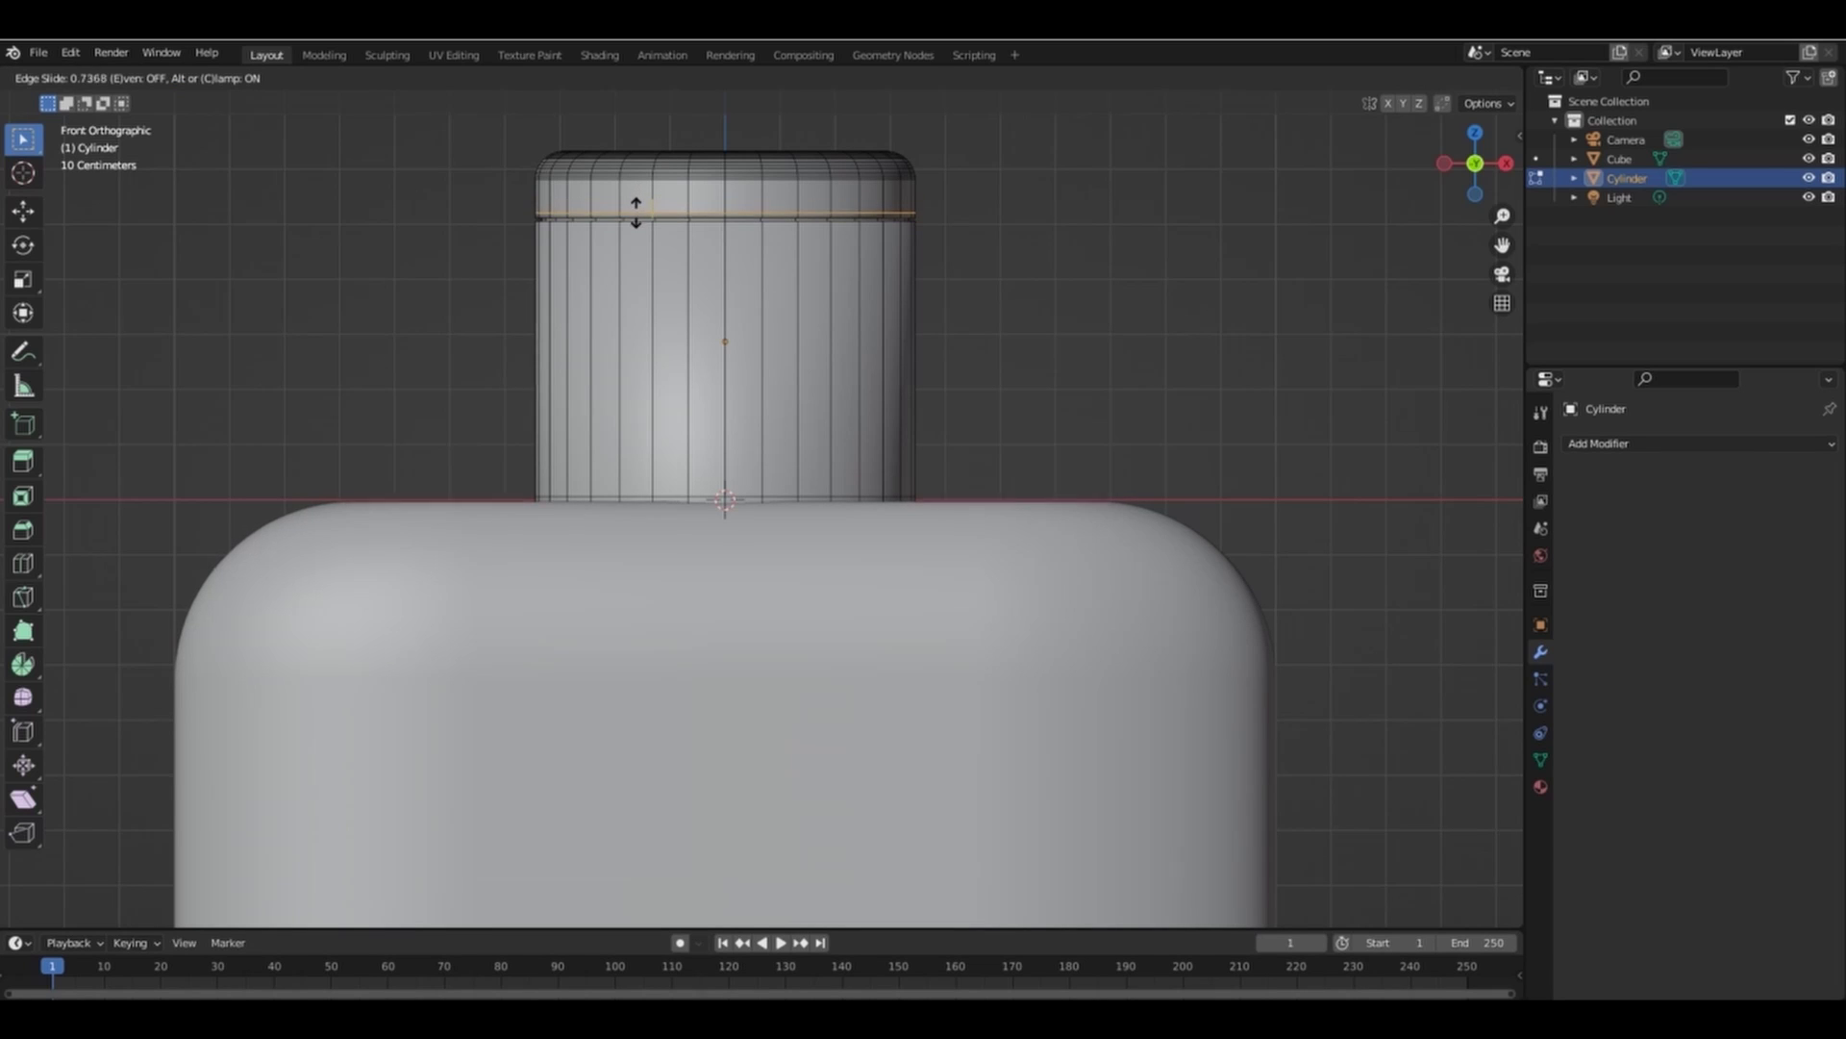
click(637, 219)
key(Tab)
click(1067, 267)
drag(1481, 164, 1347, 175)
key(KP_1)
Add a cube and scale it down to about 0.096.
key(shift+a)
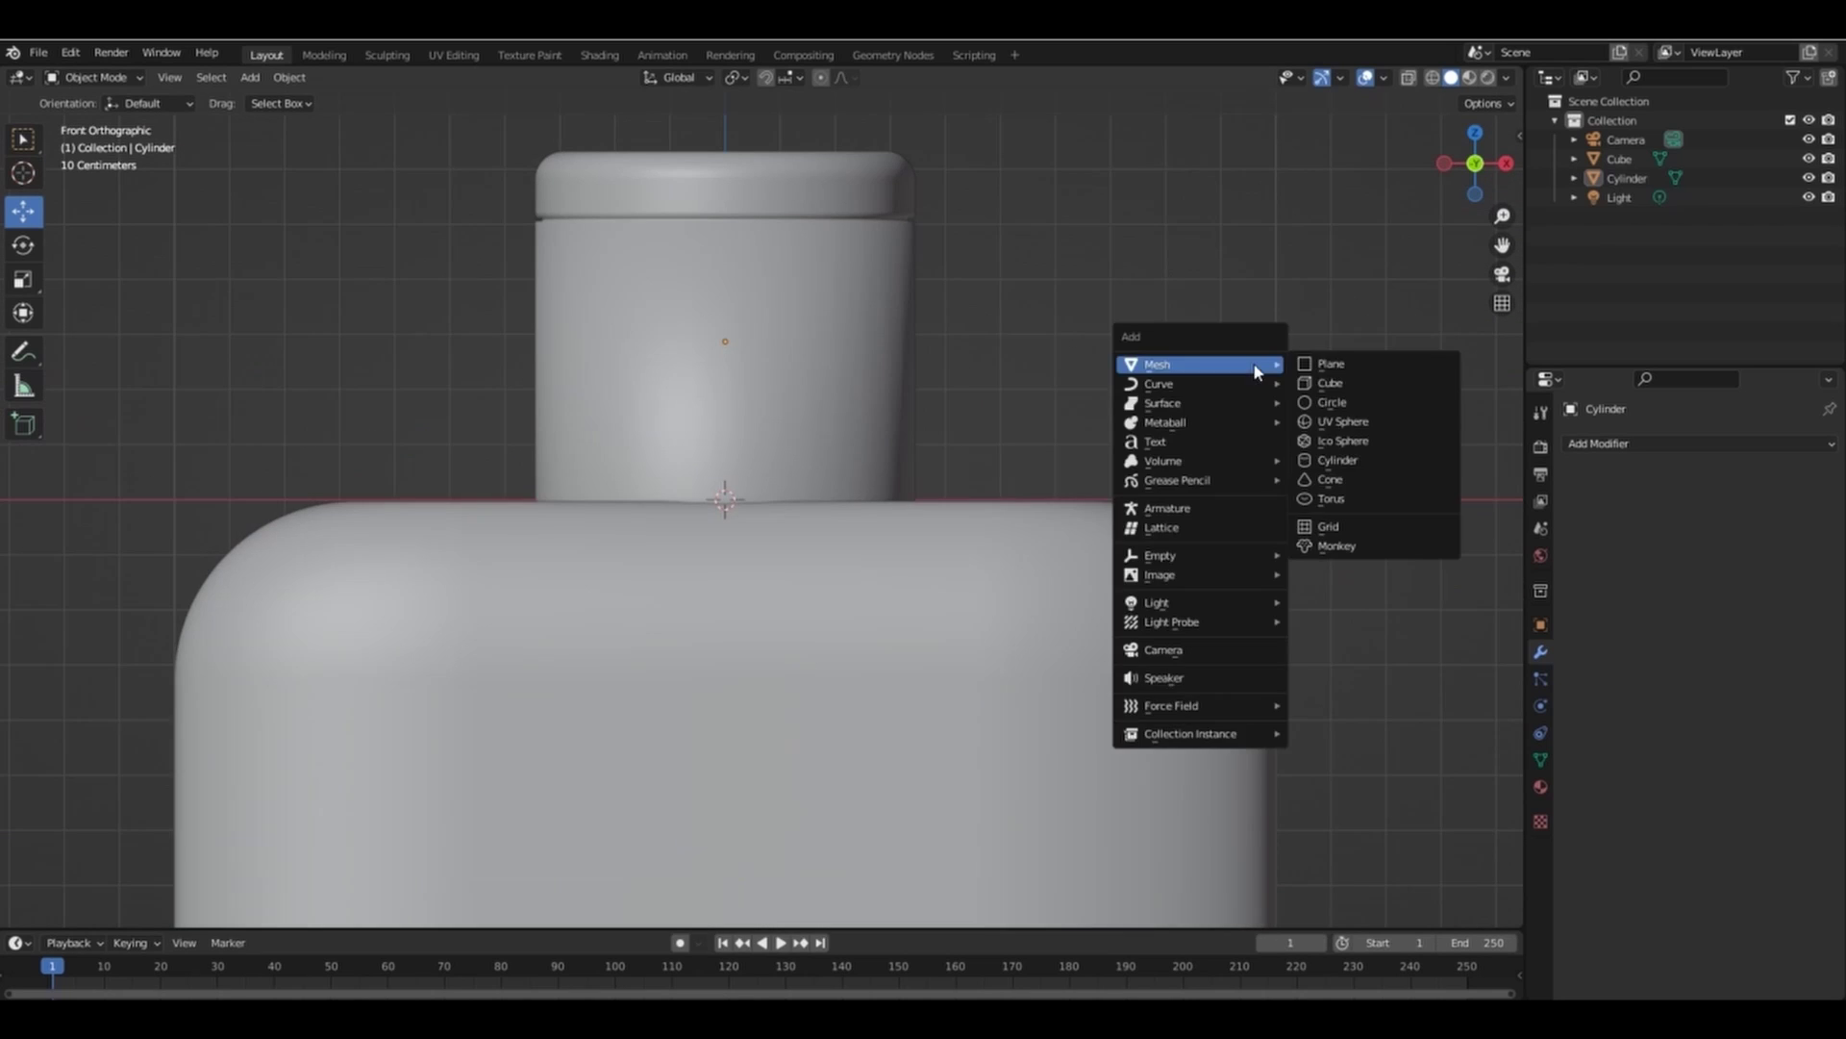
click(1322, 383)
key(s)
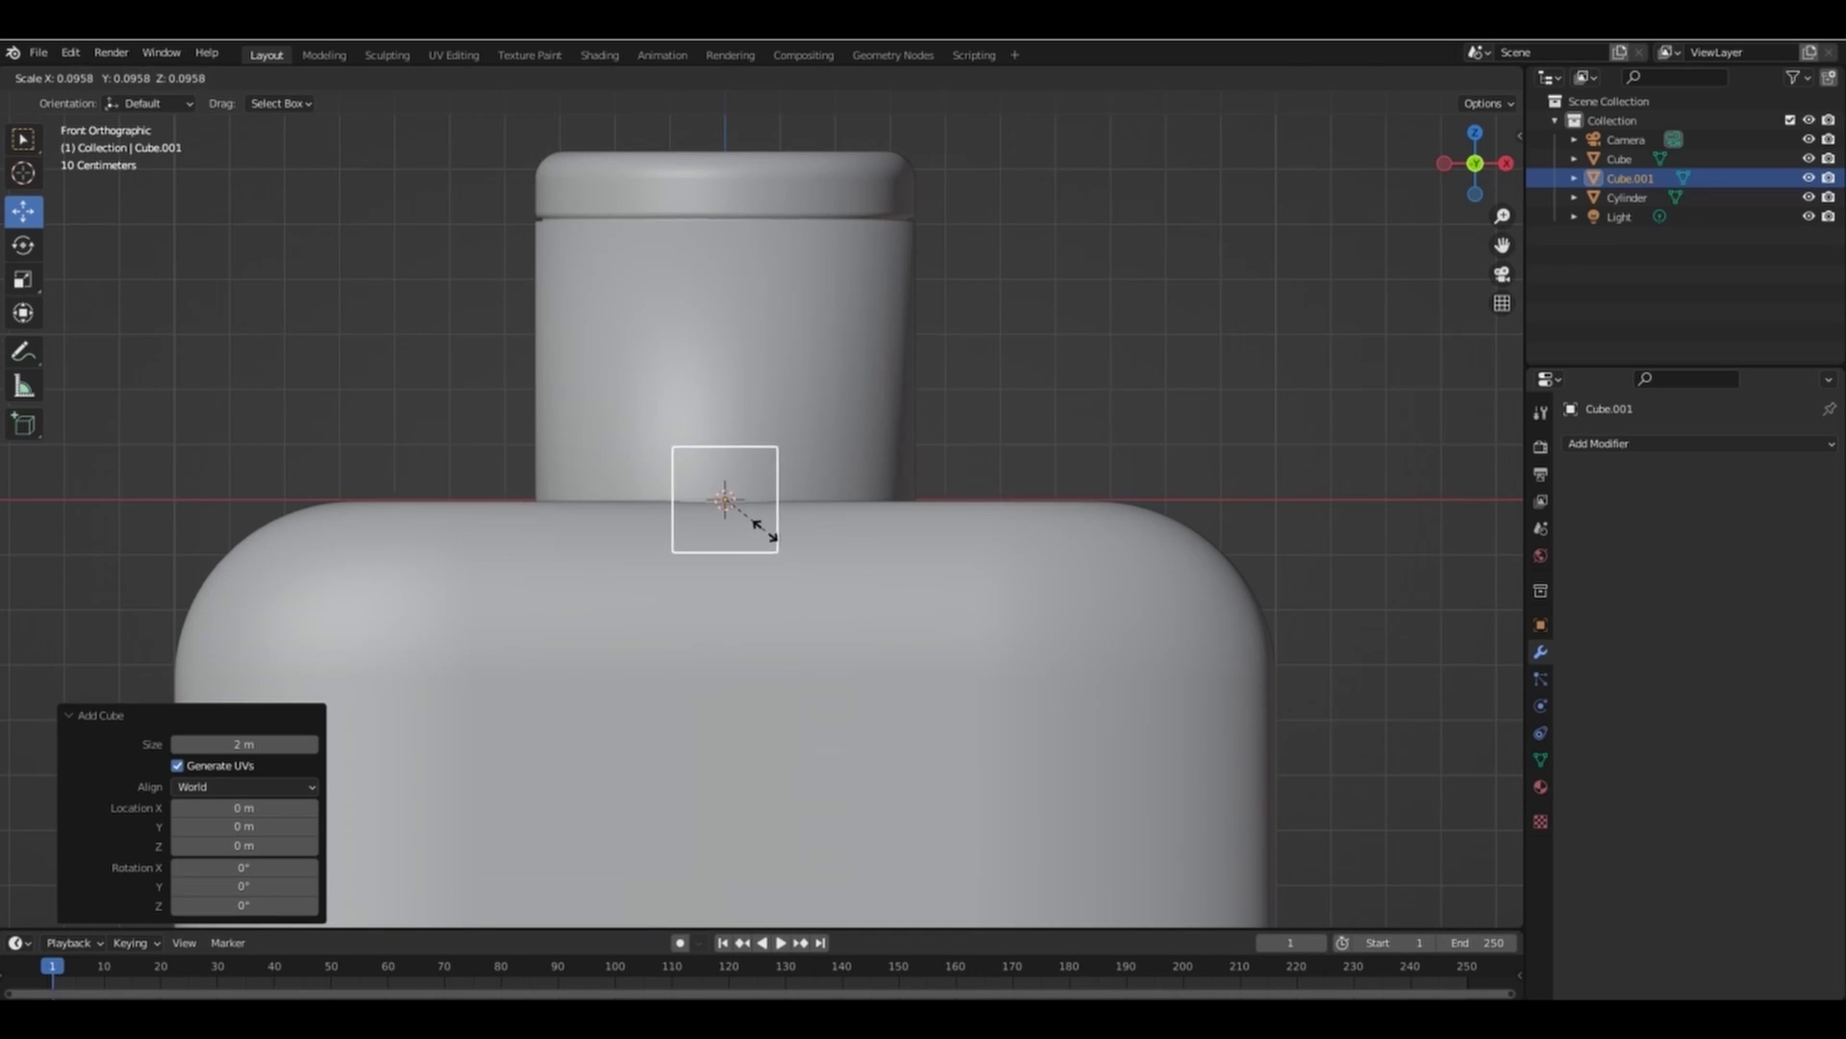
click(763, 530)
Raise the small cube about 0.70 m along Z onto the cap and scale it to 0.681.
drag(729, 450, 729, 69)
drag(1503, 245, 1502, 548)
key(s)
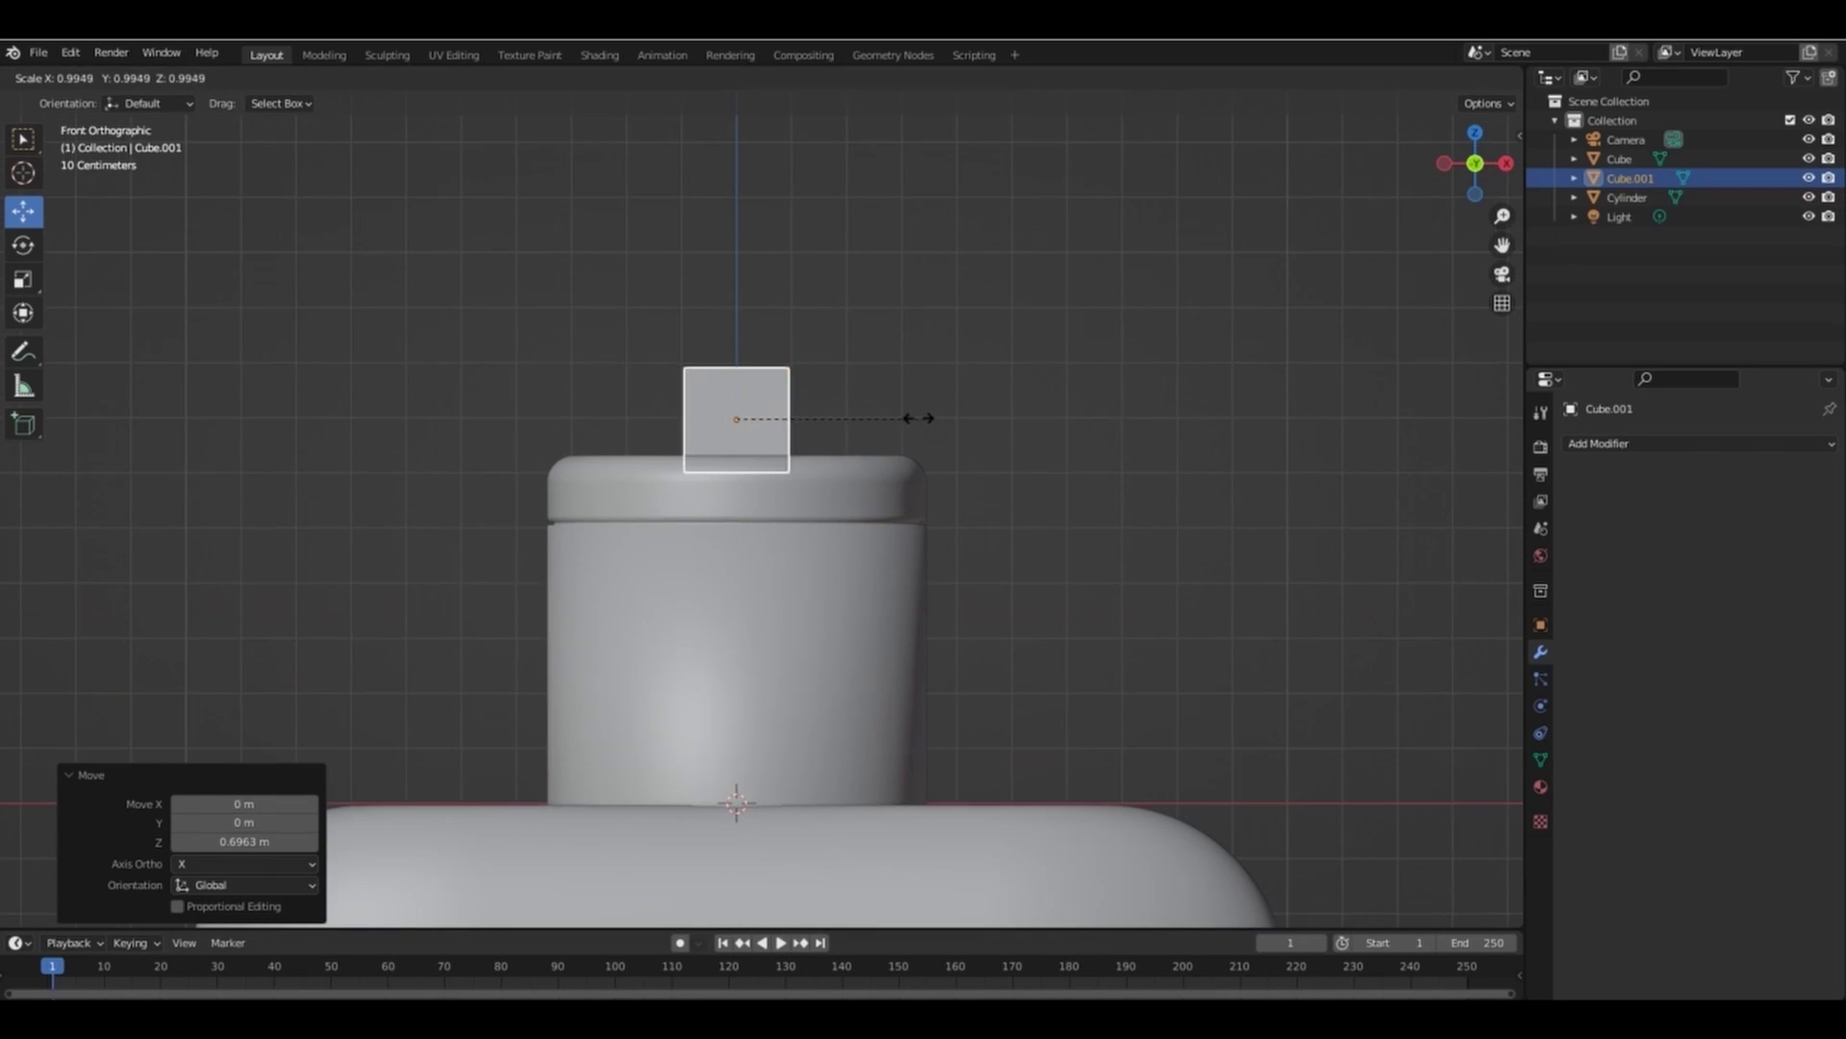
click(866, 417)
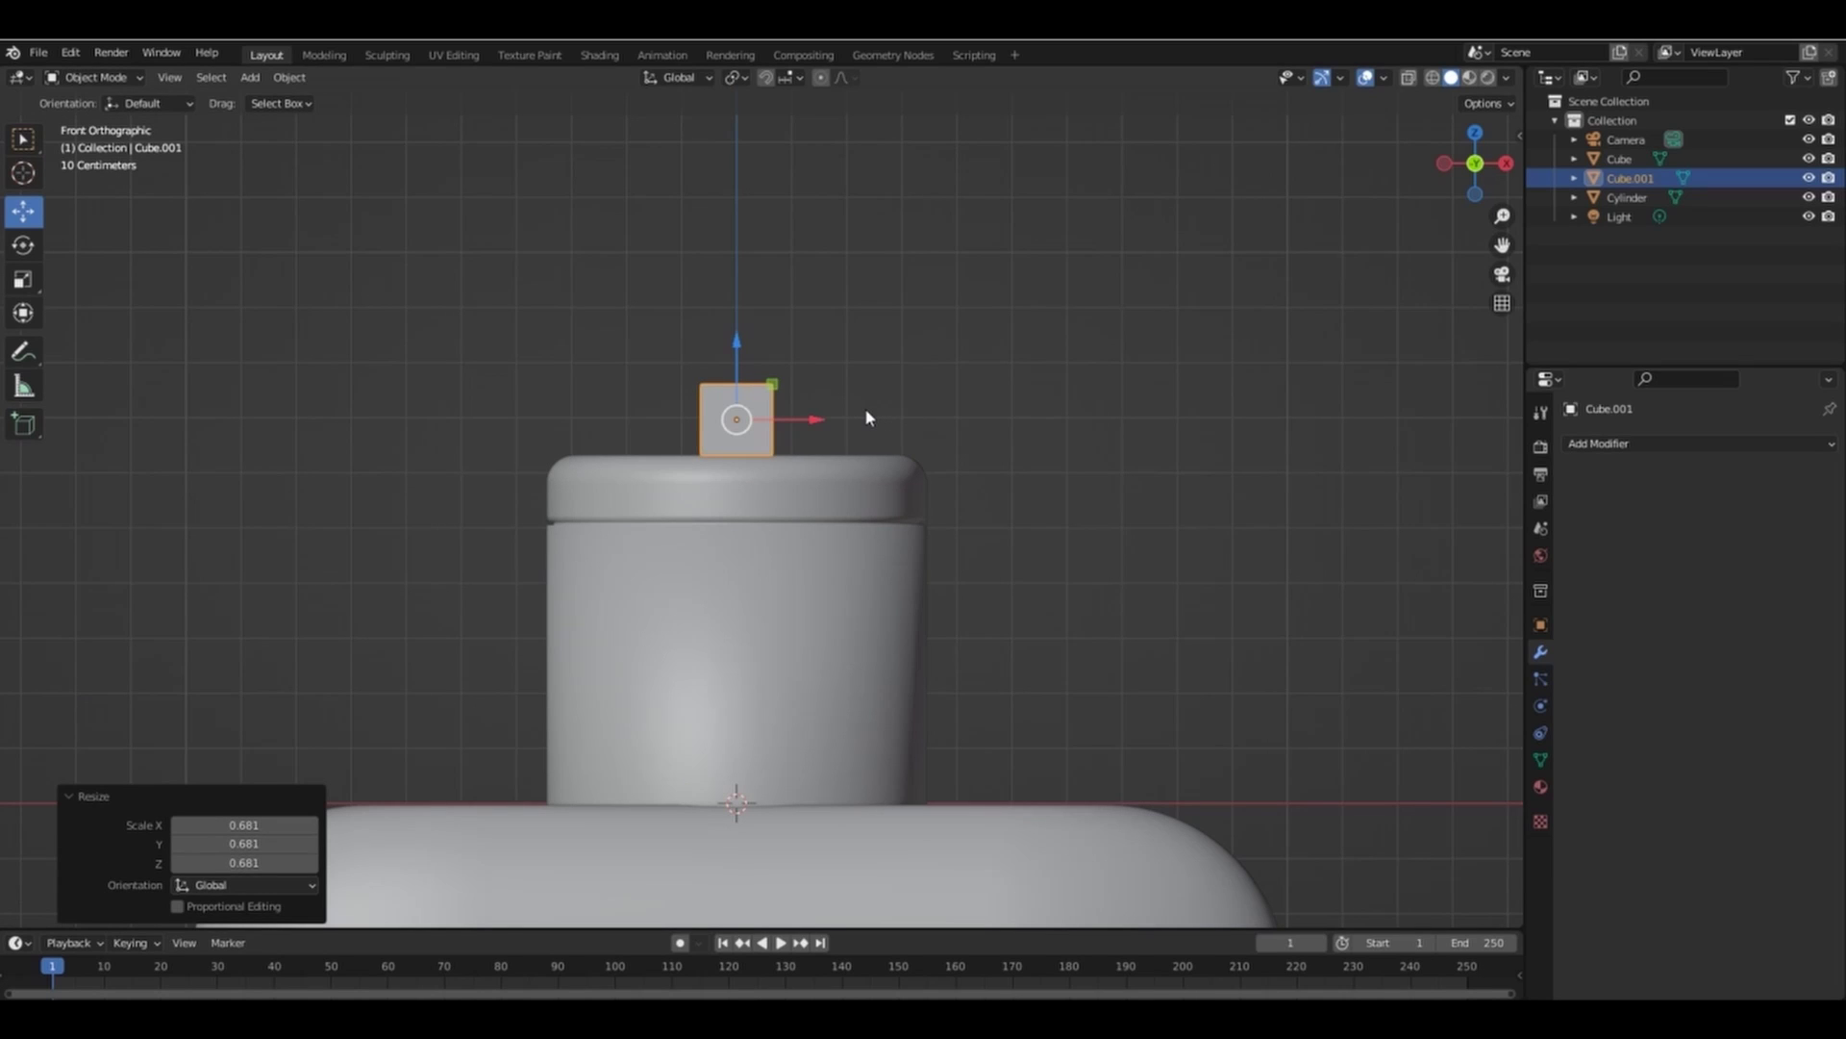
Bevel the edges of one side face of the cube 0.224 m wide with 13 segments and a 0.617 shape.
key(Tab)
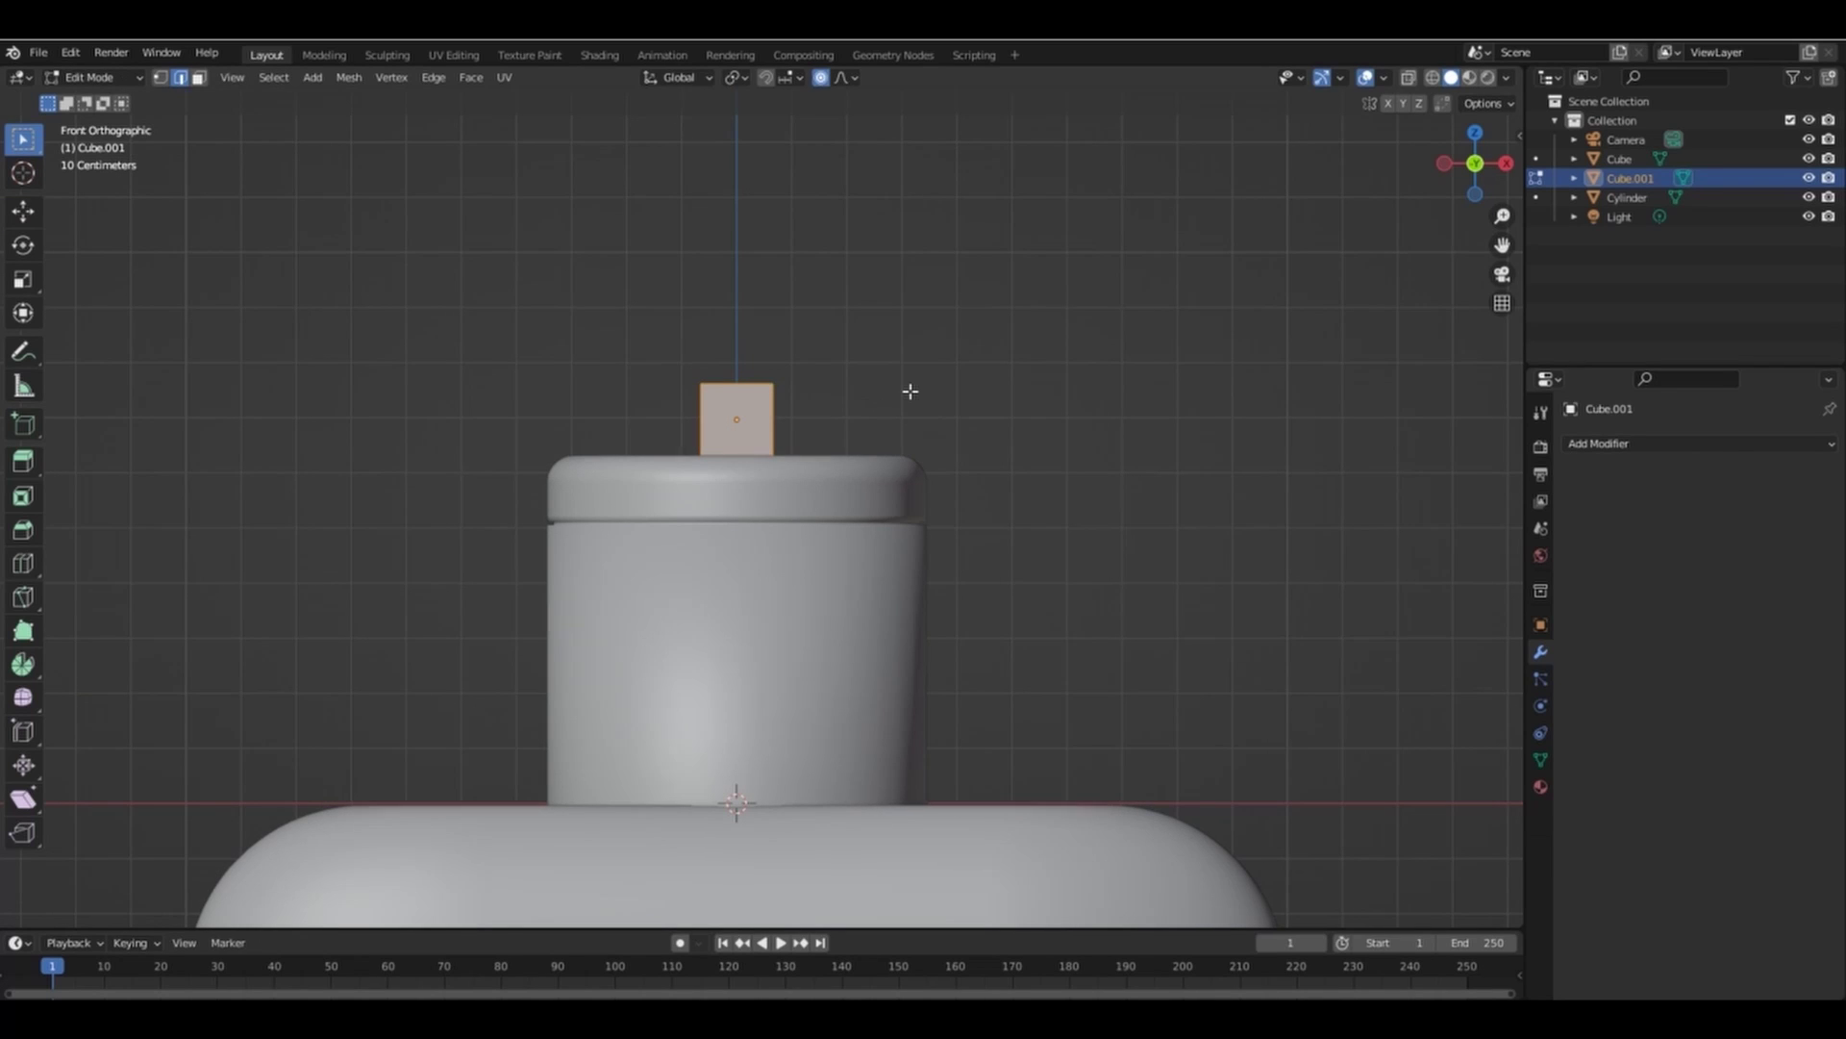
drag(1464, 153, 1457, 154)
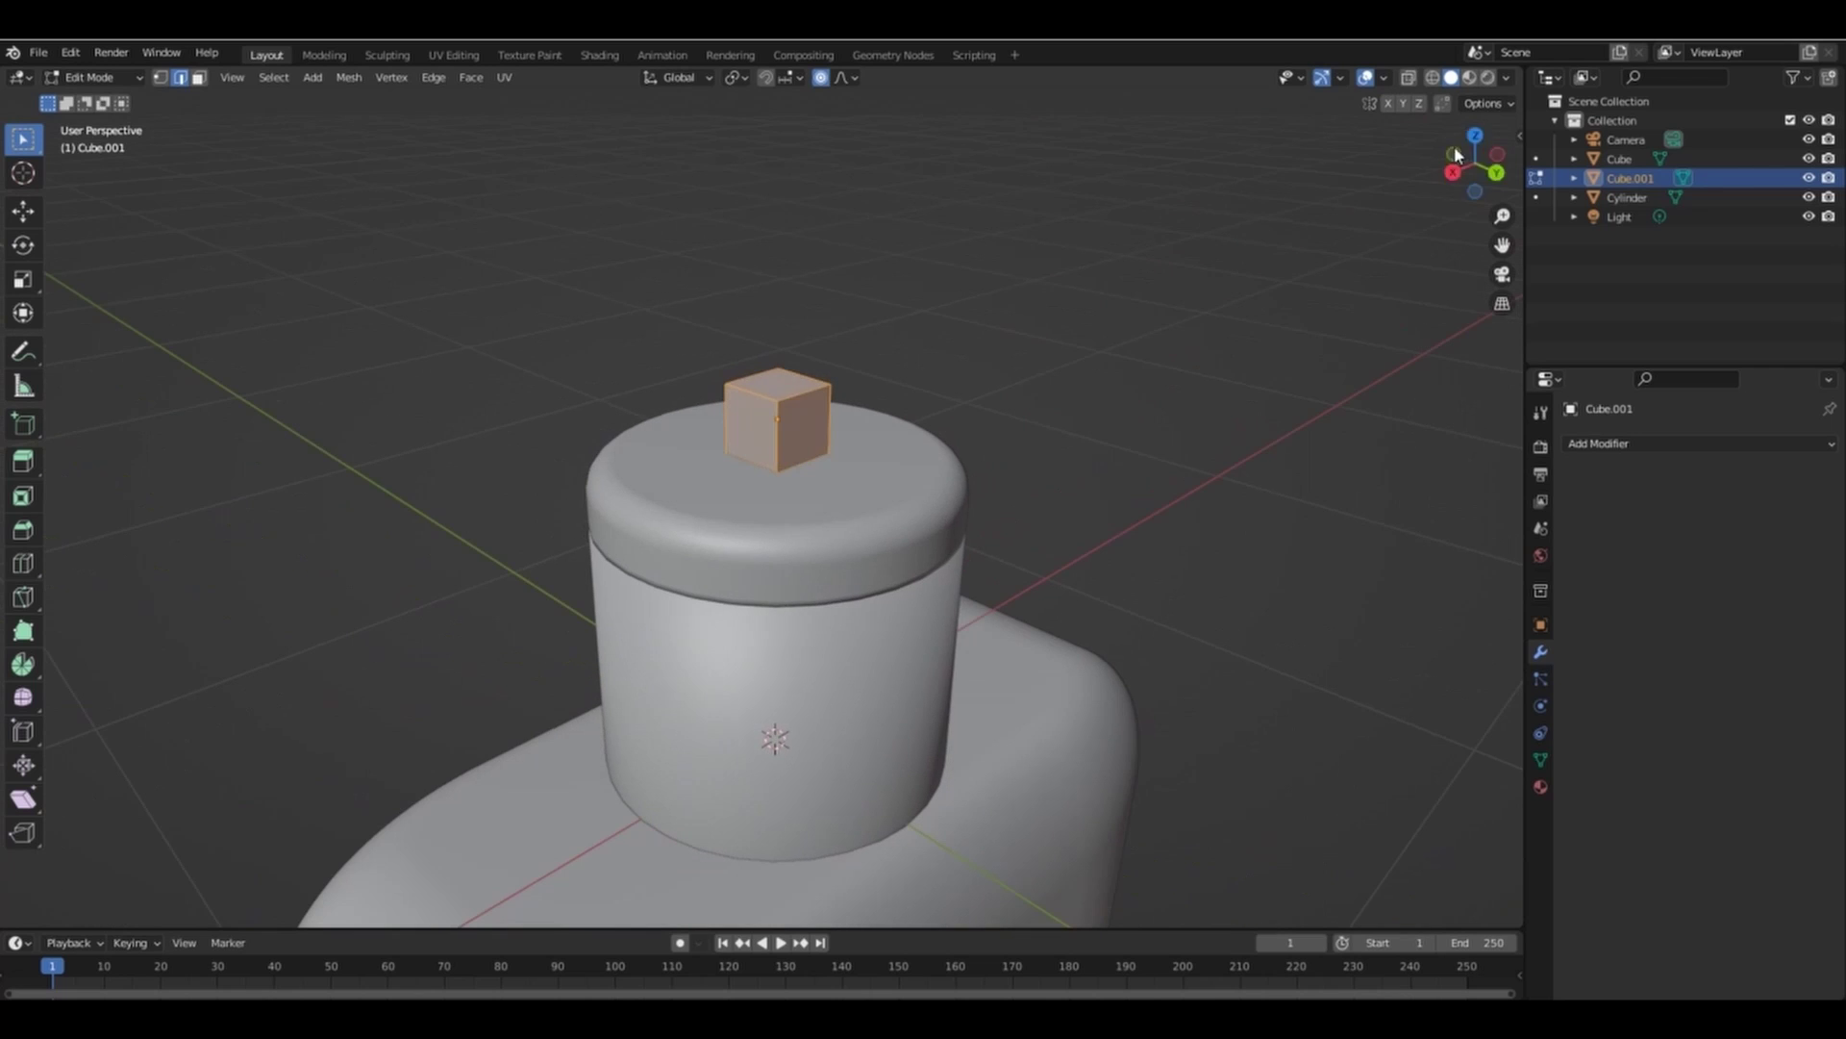
click(799, 395)
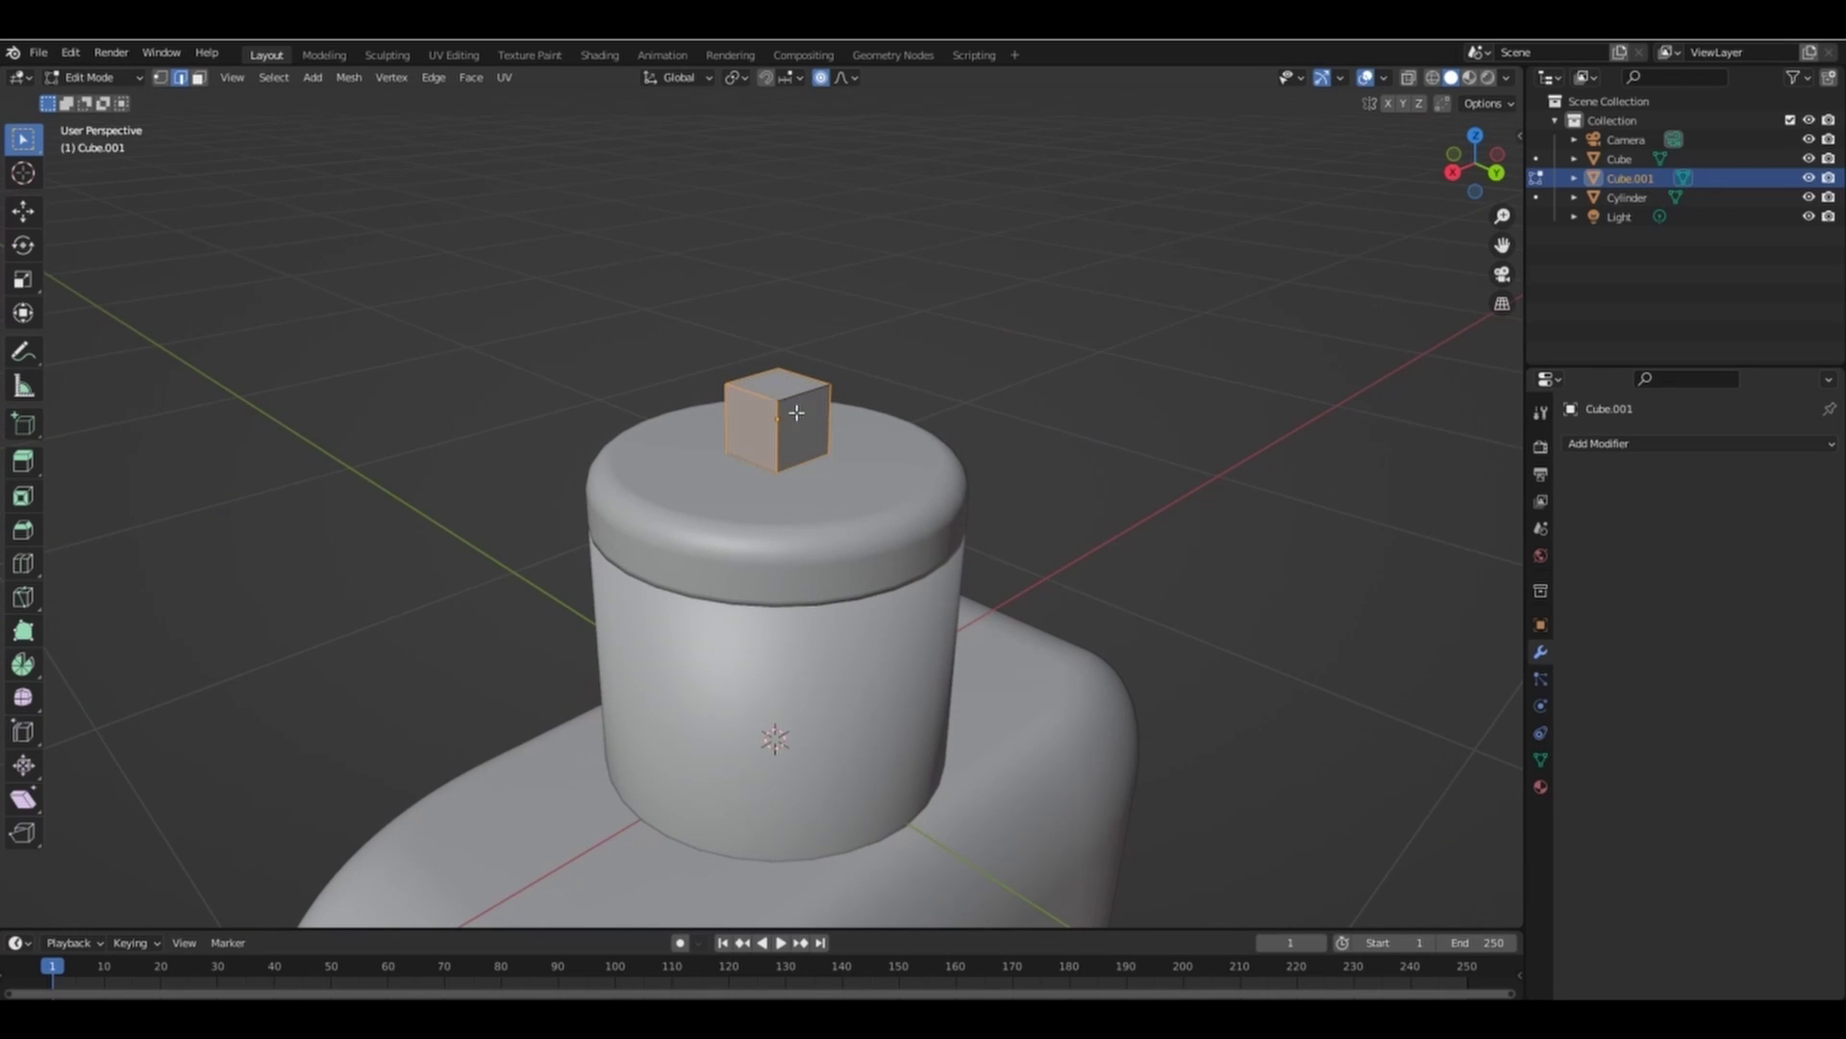
scroll(1029, 323, up, 3)
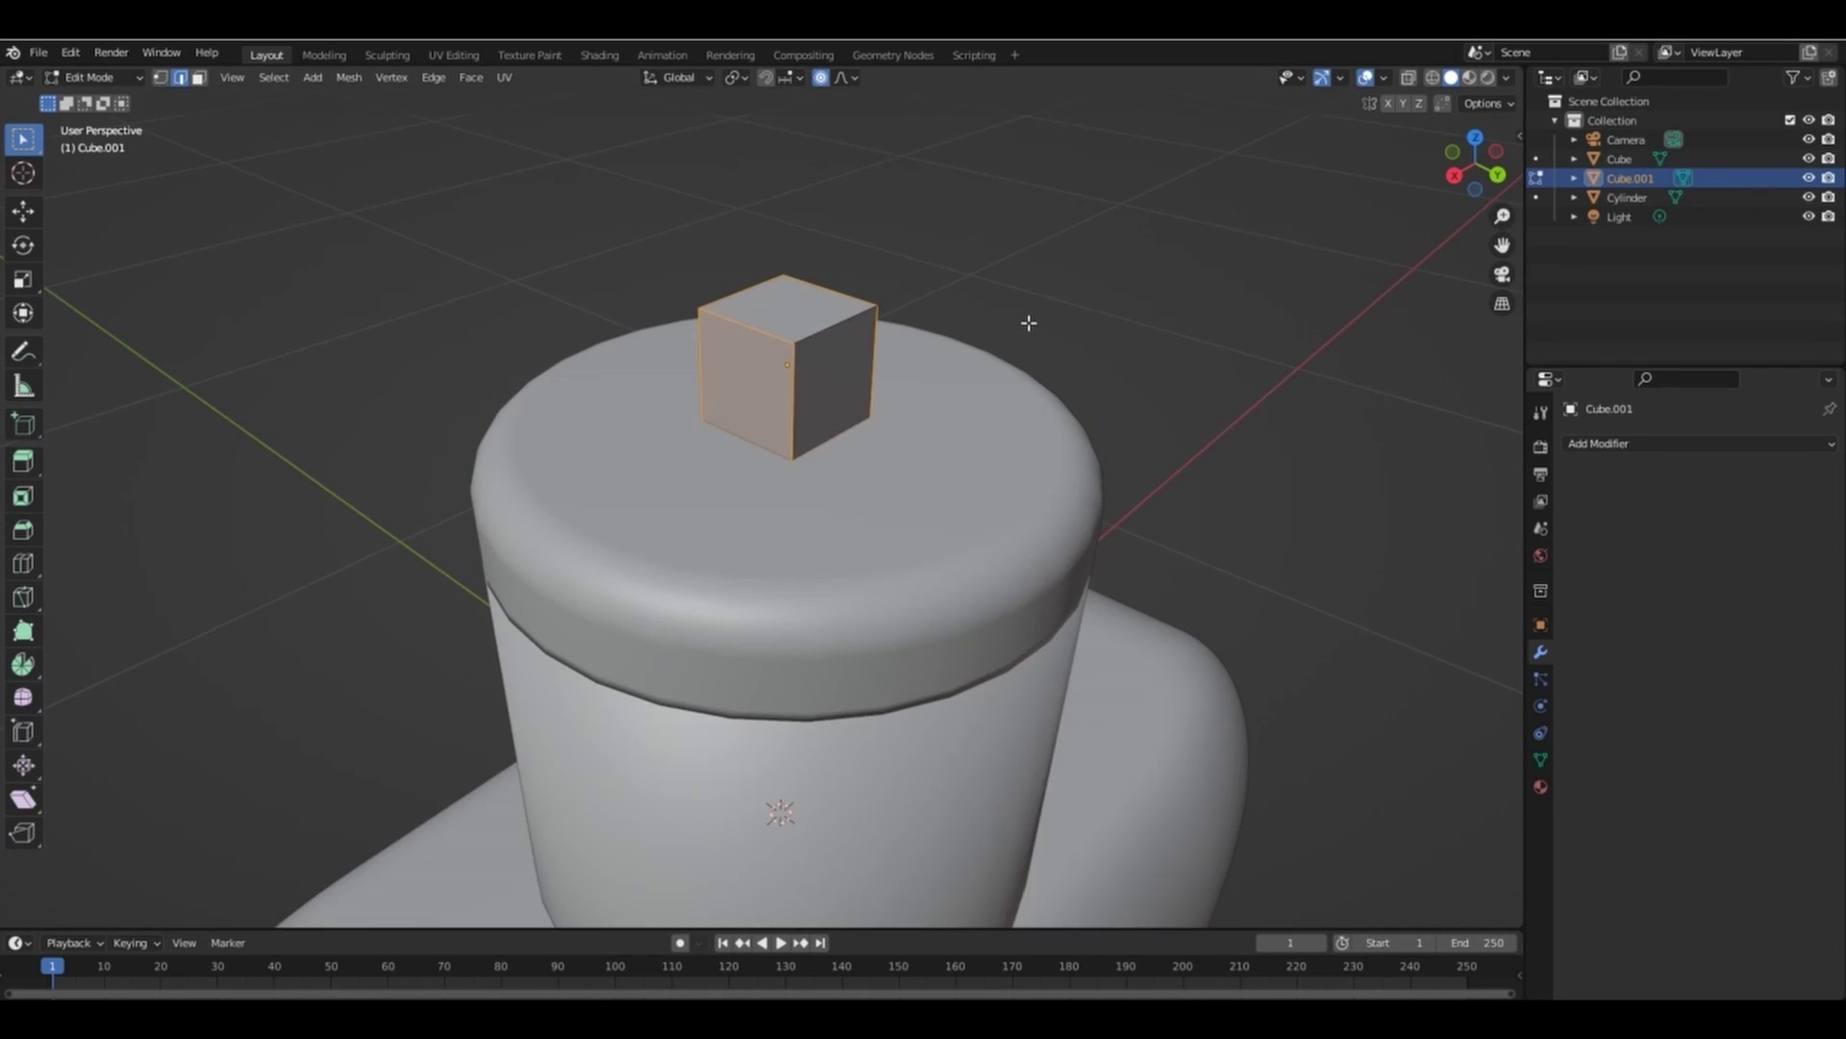
key(ctrl+b)
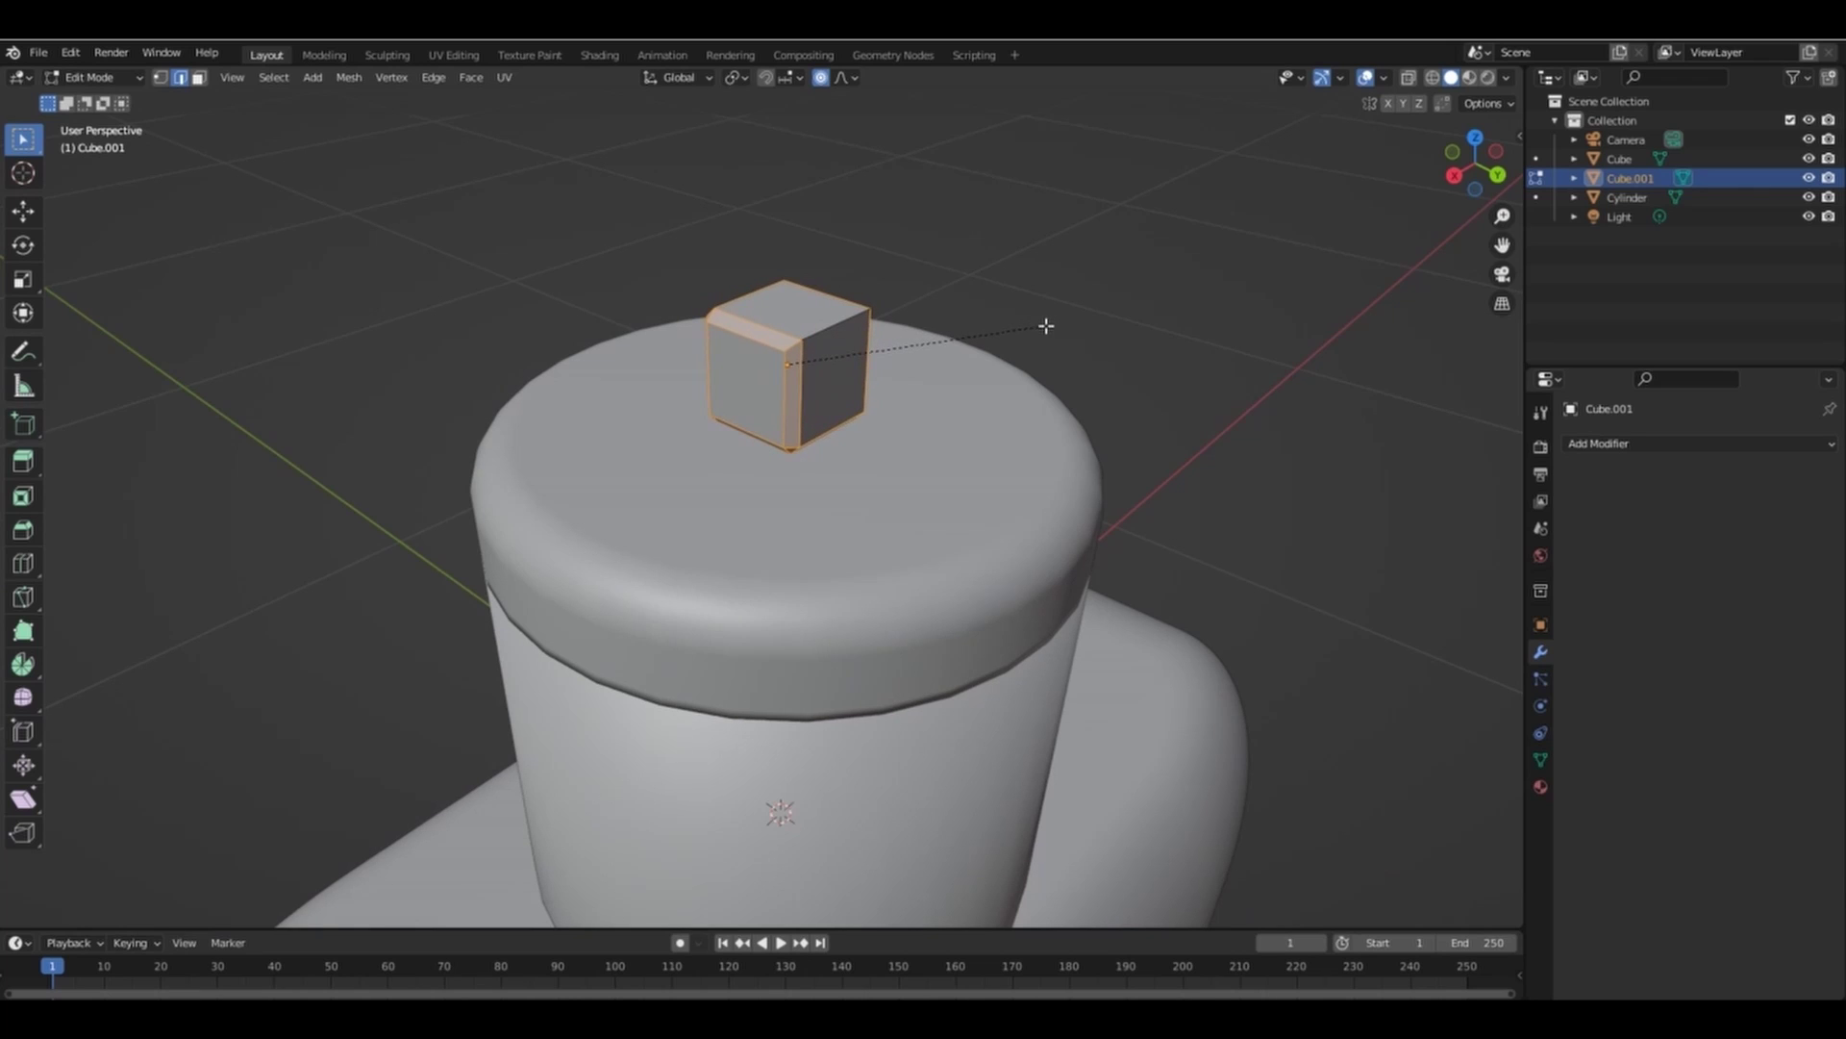
click(1049, 326)
mouse_move(200, 634)
mouse_down()
mouse_move(264, 634)
mouse_move(202, 659)
mouse_up()
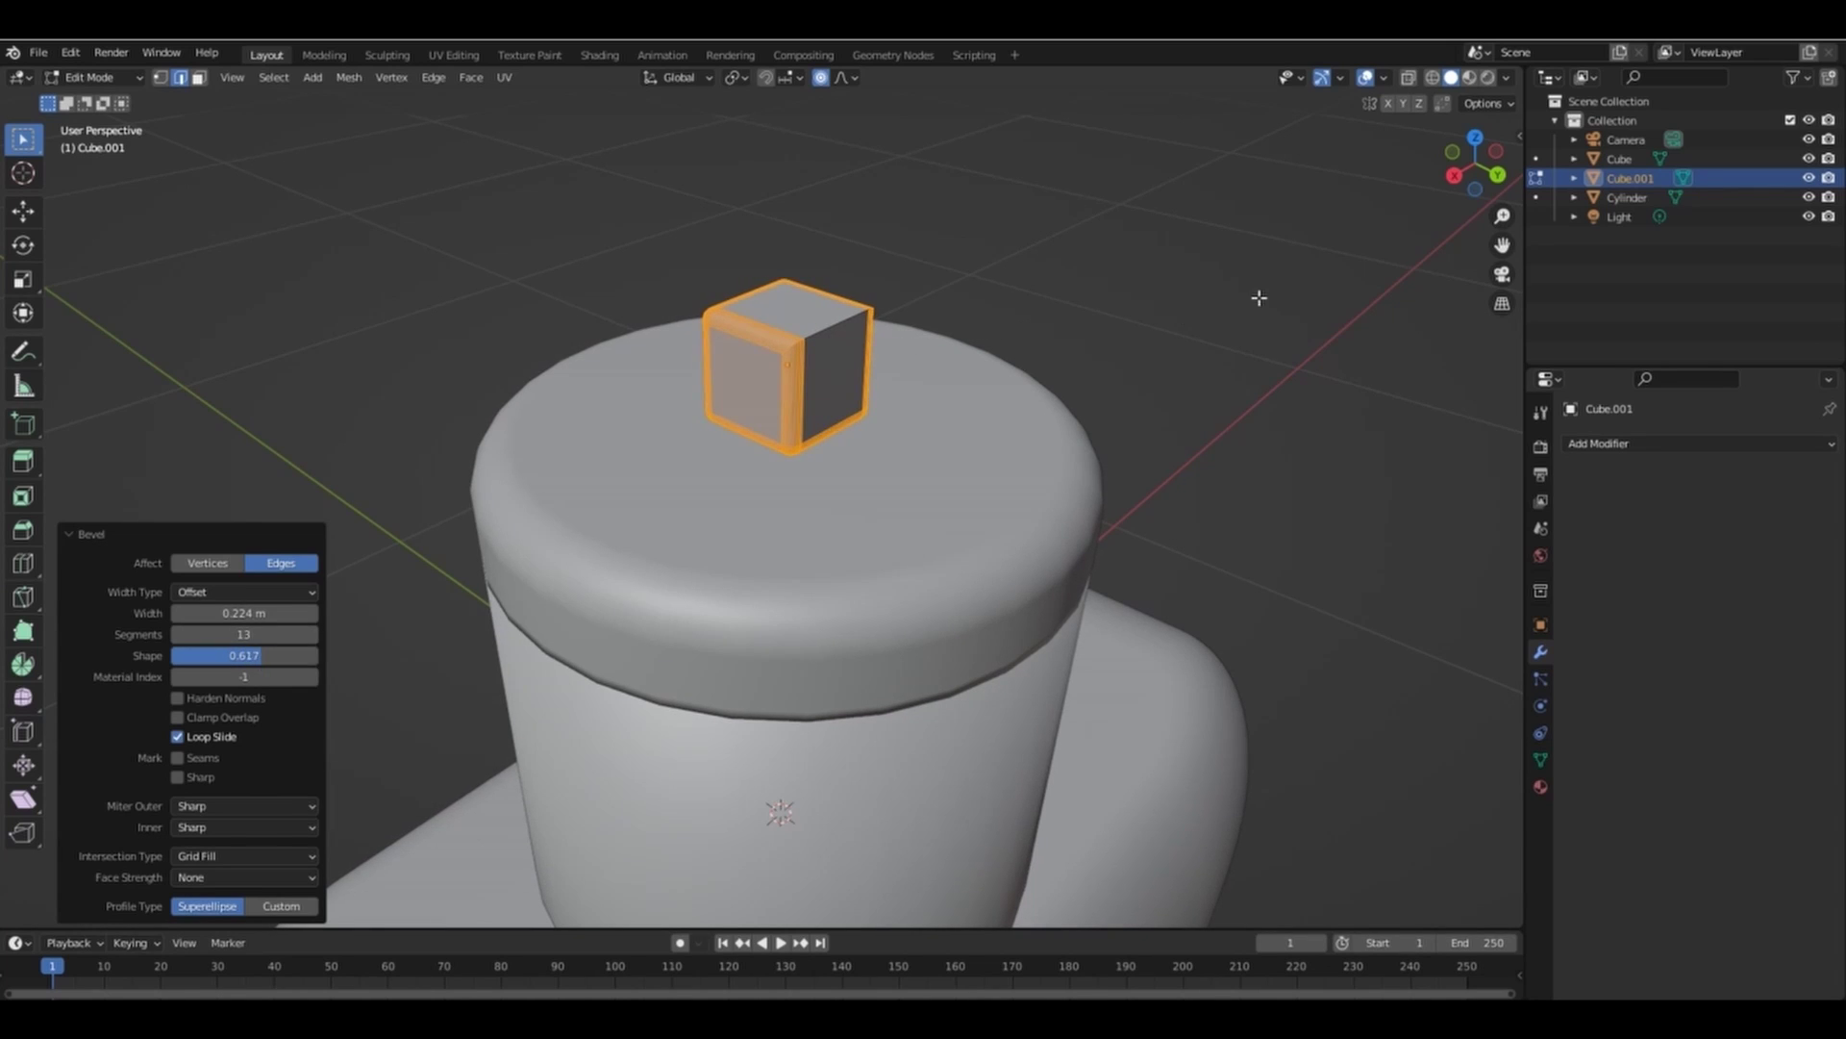
key(Tab)
key(alt+a)
click(1498, 174)
drag(1497, 174, 1434, 181)
Move the bevelled cube off the top of the cap to the cylinder's front side.
click(792, 375)
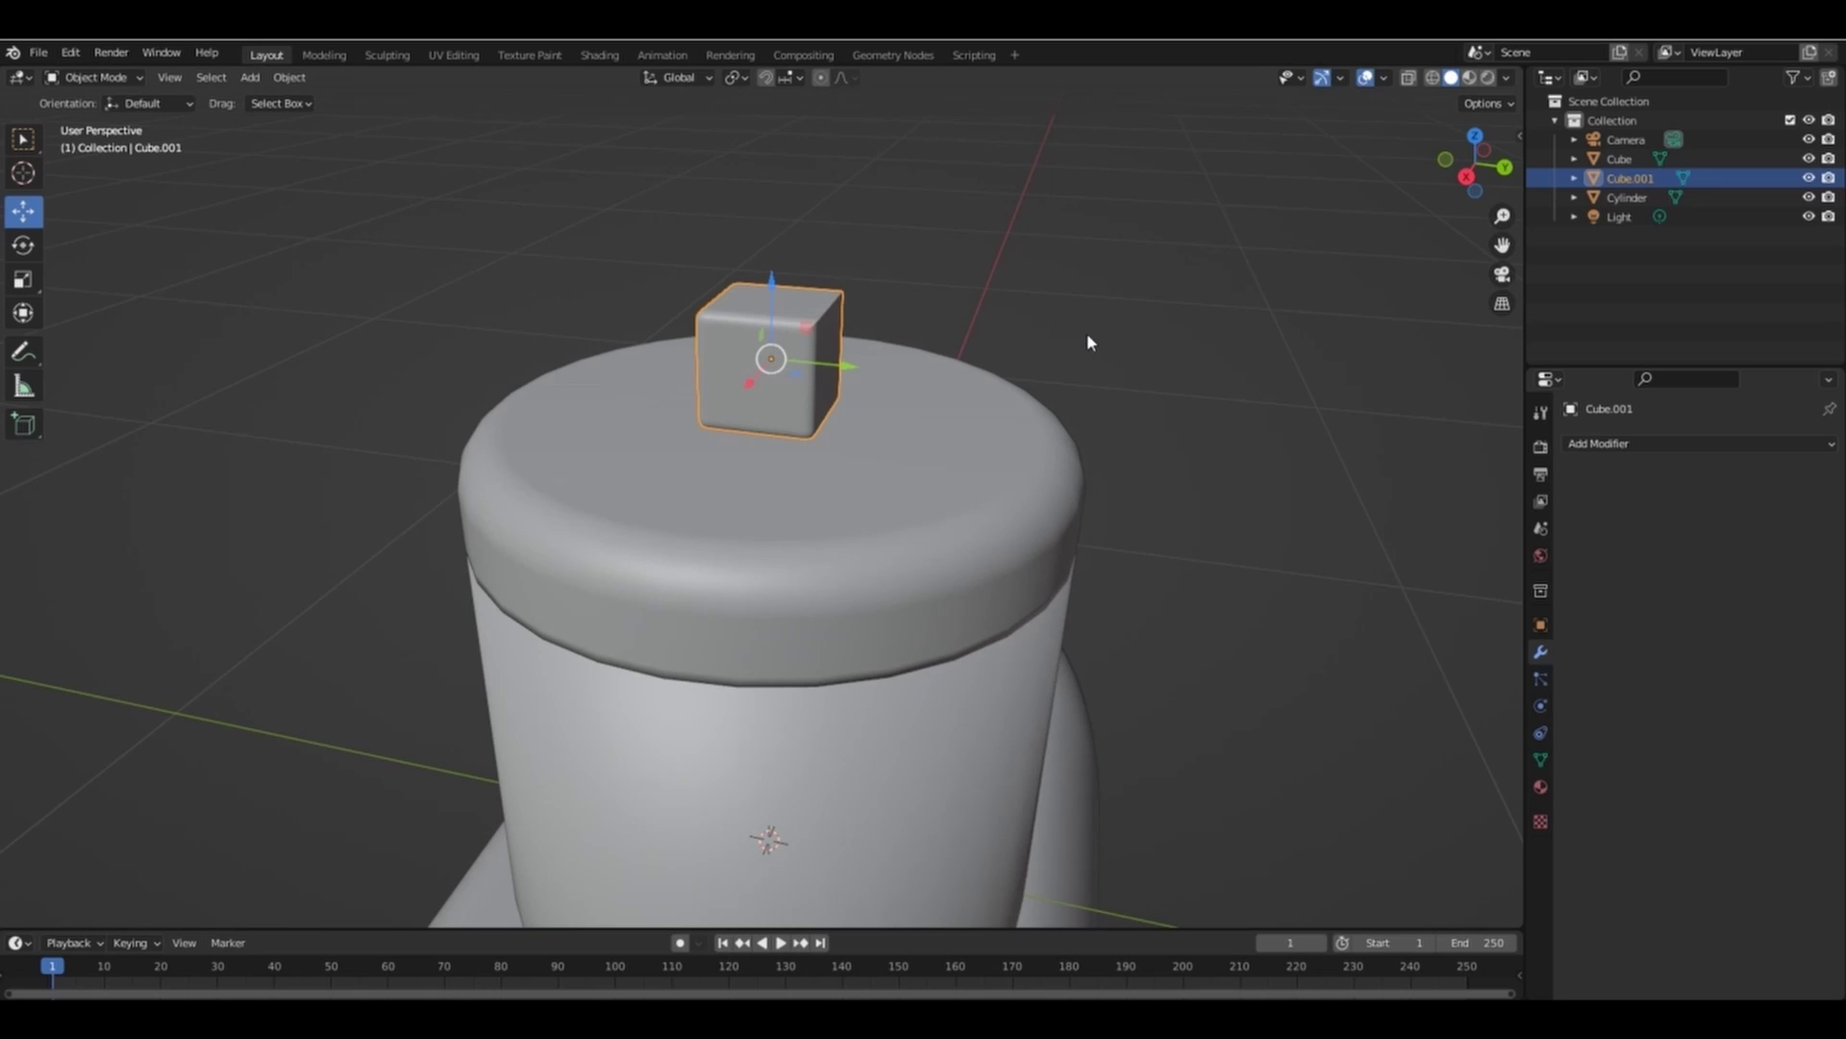
key(KP_3)
drag(829, 368, 457, 590)
drag(1474, 178, 1227, 335)
key(KP_1)
Adjust the cube's width along X and scale the whole cube uniformly.
key(s)
key(x)
click(1030, 644)
scroll(940, 635, down, 2)
scroll(835, 583, down, 1)
key(s)
click(861, 604)
Adjust the cube's height along Z and position it on the cylinder's front just below the groove.
key(g)
key(z)
click(741, 525)
key(s)
key(z)
click(817, 579)
drag(739, 521, 739, 509)
Add a Subdivision Surface modifier to the cylinder and apply it.
drag(1502, 215, 1262, 175)
click(1473, 168)
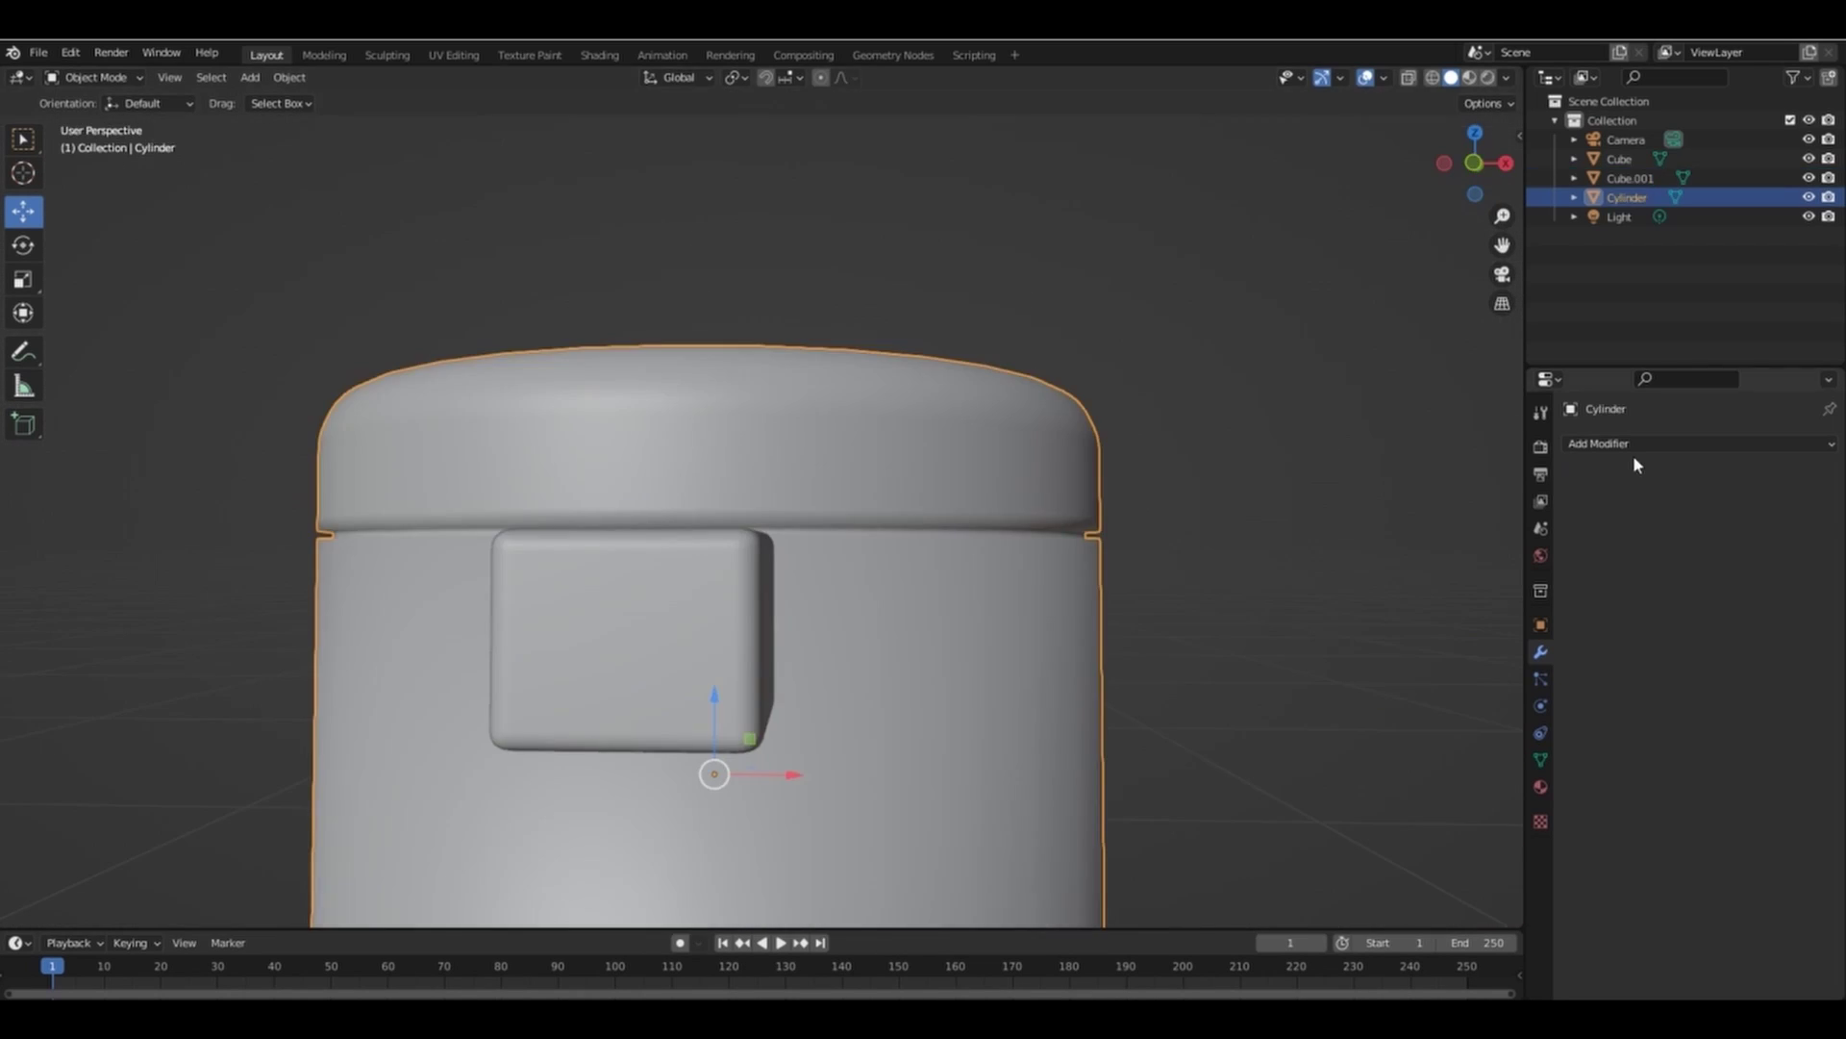
click(1633, 445)
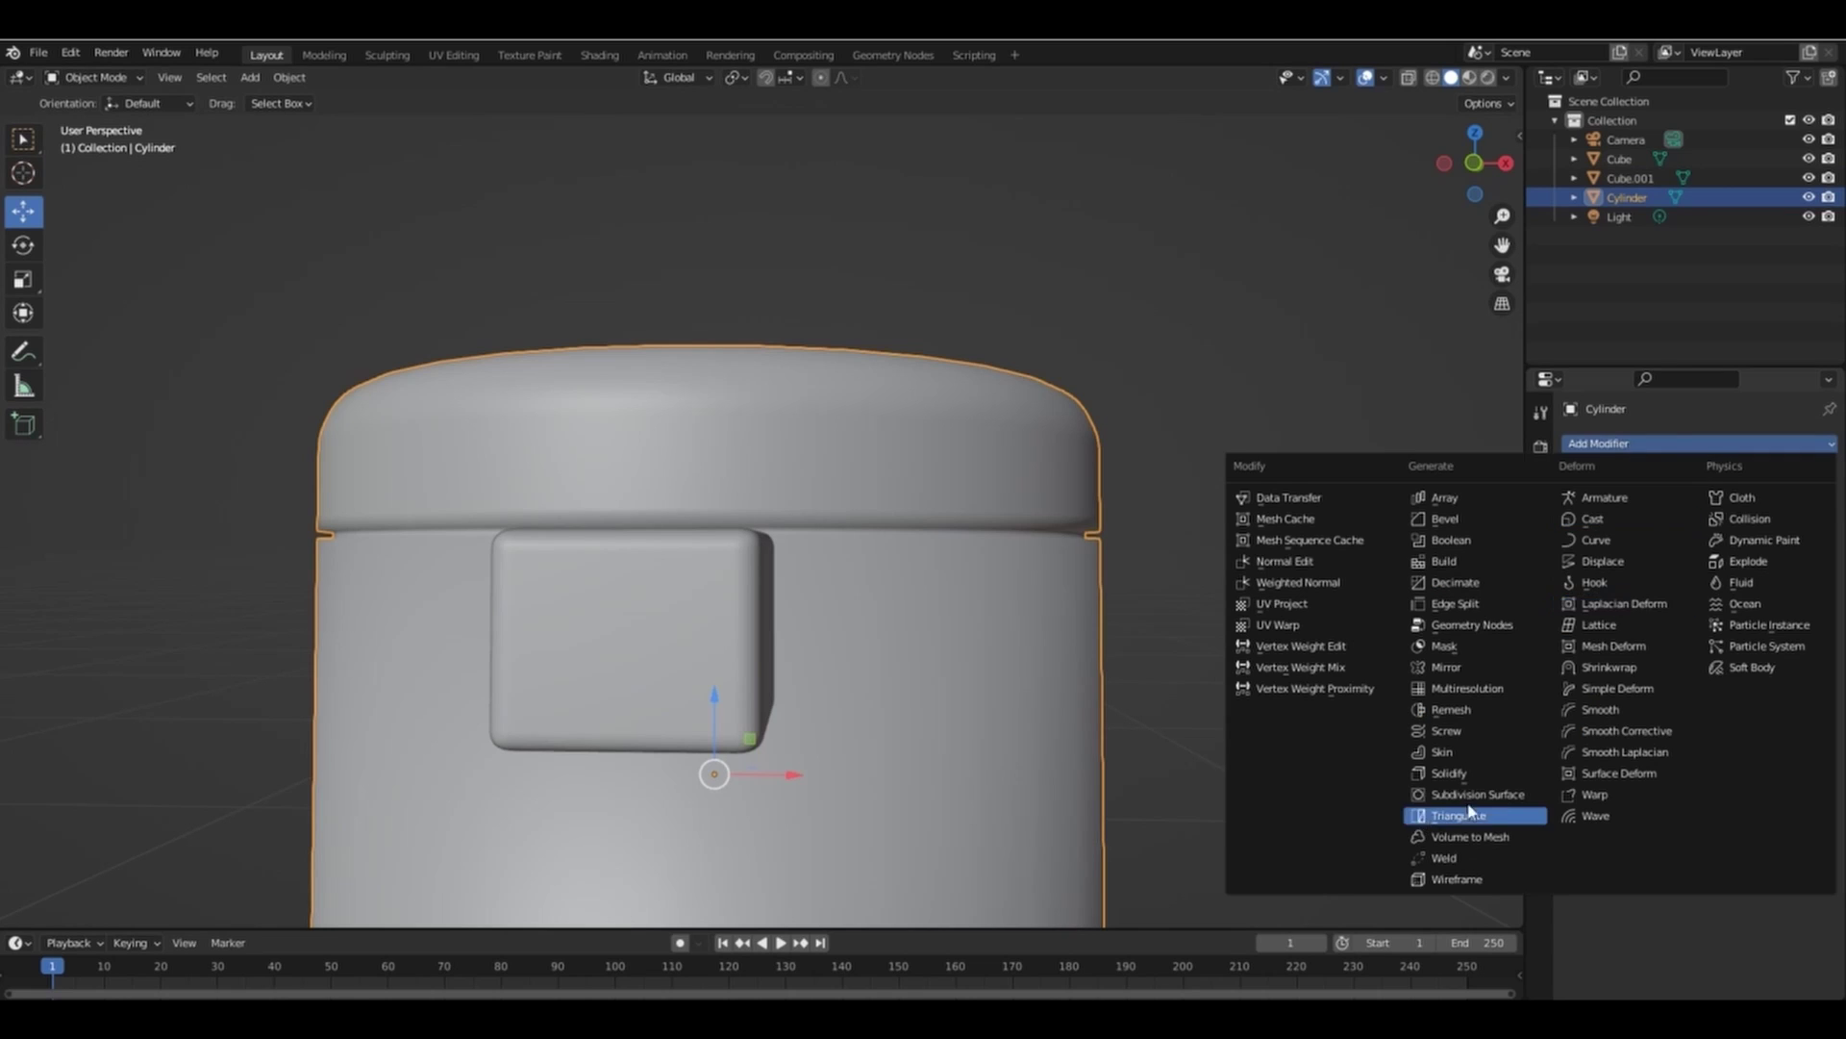
click(1481, 793)
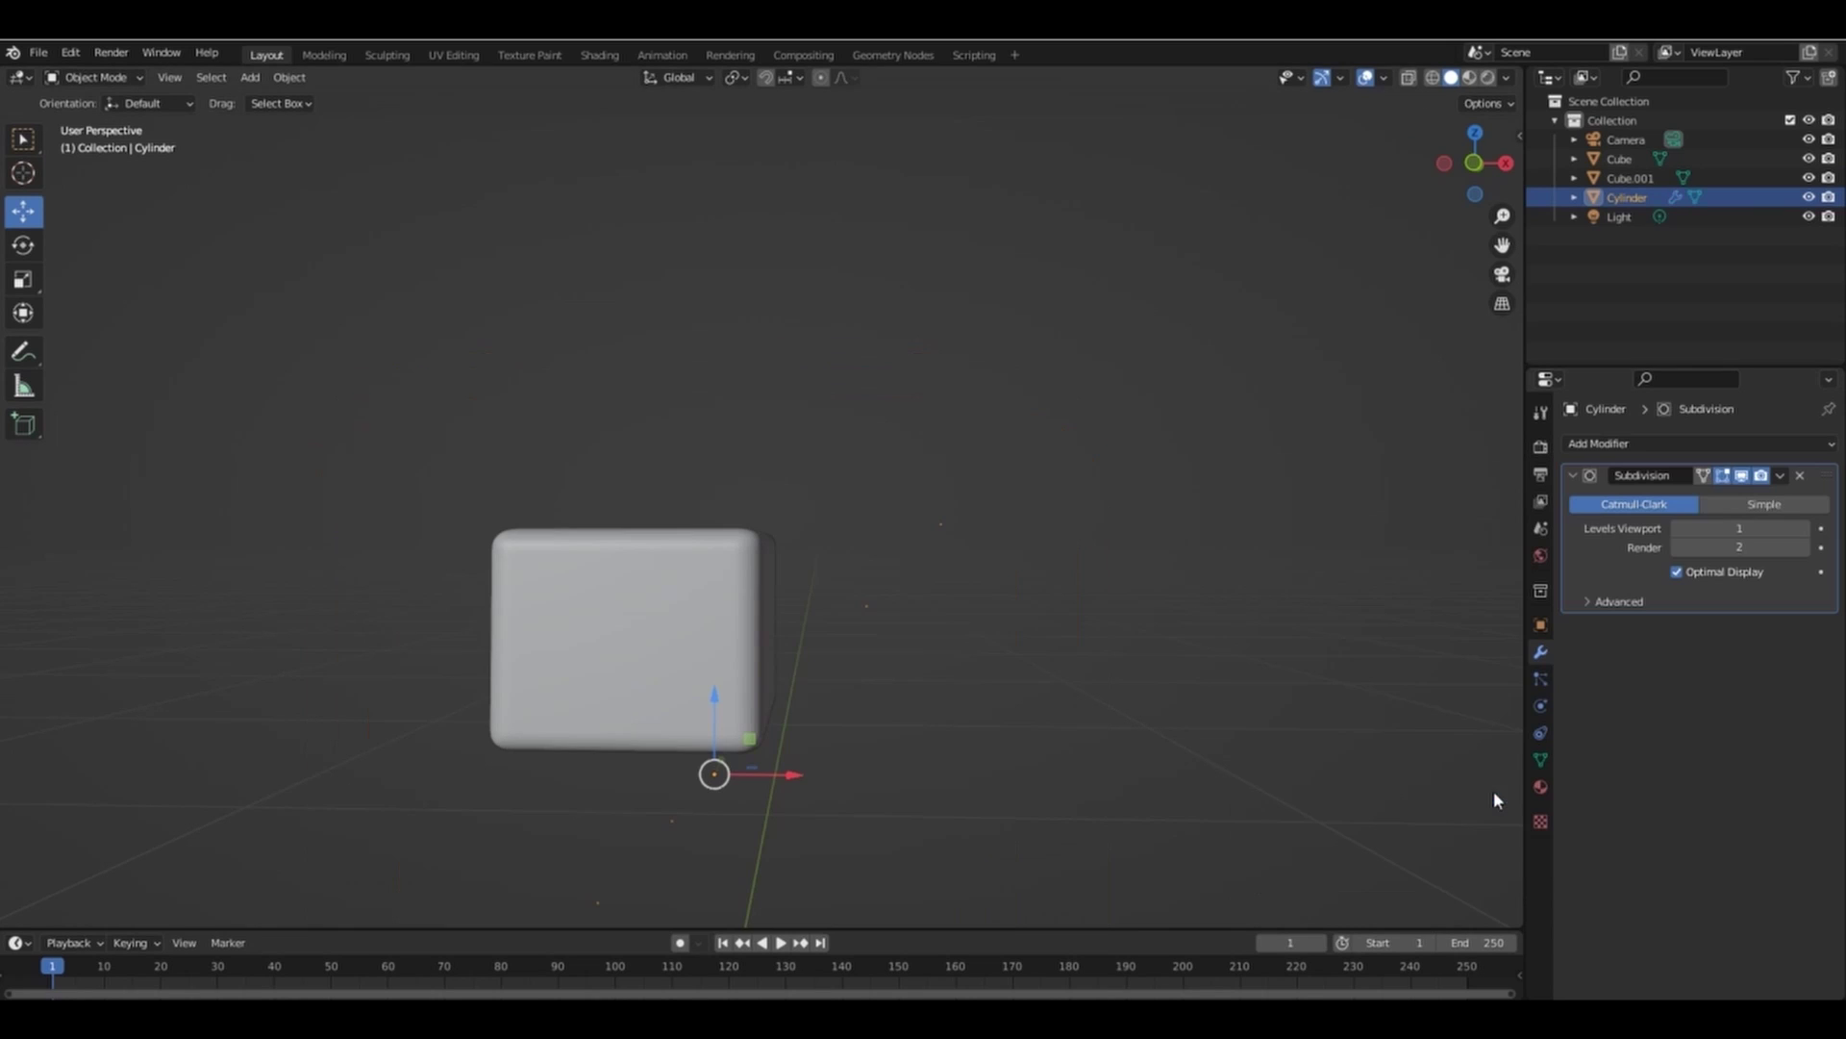
click(1781, 475)
click(1721, 497)
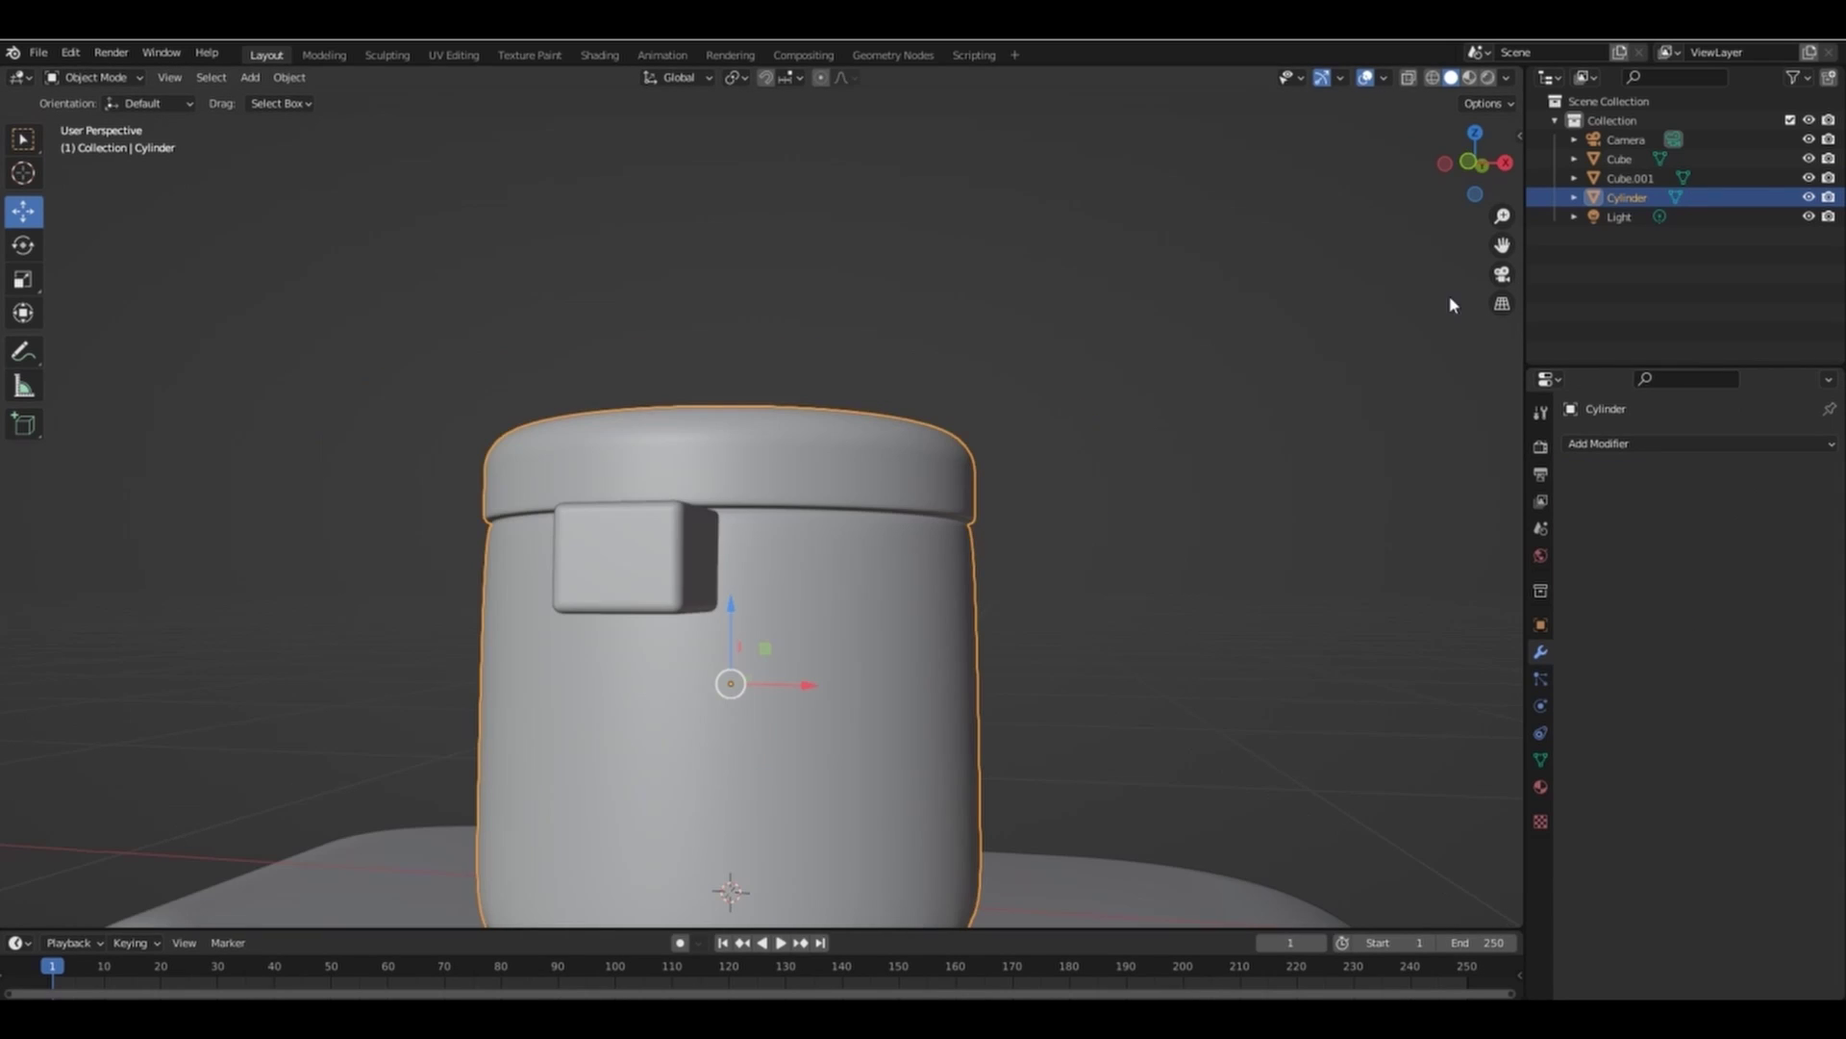
scroll(868, 609, down, 3)
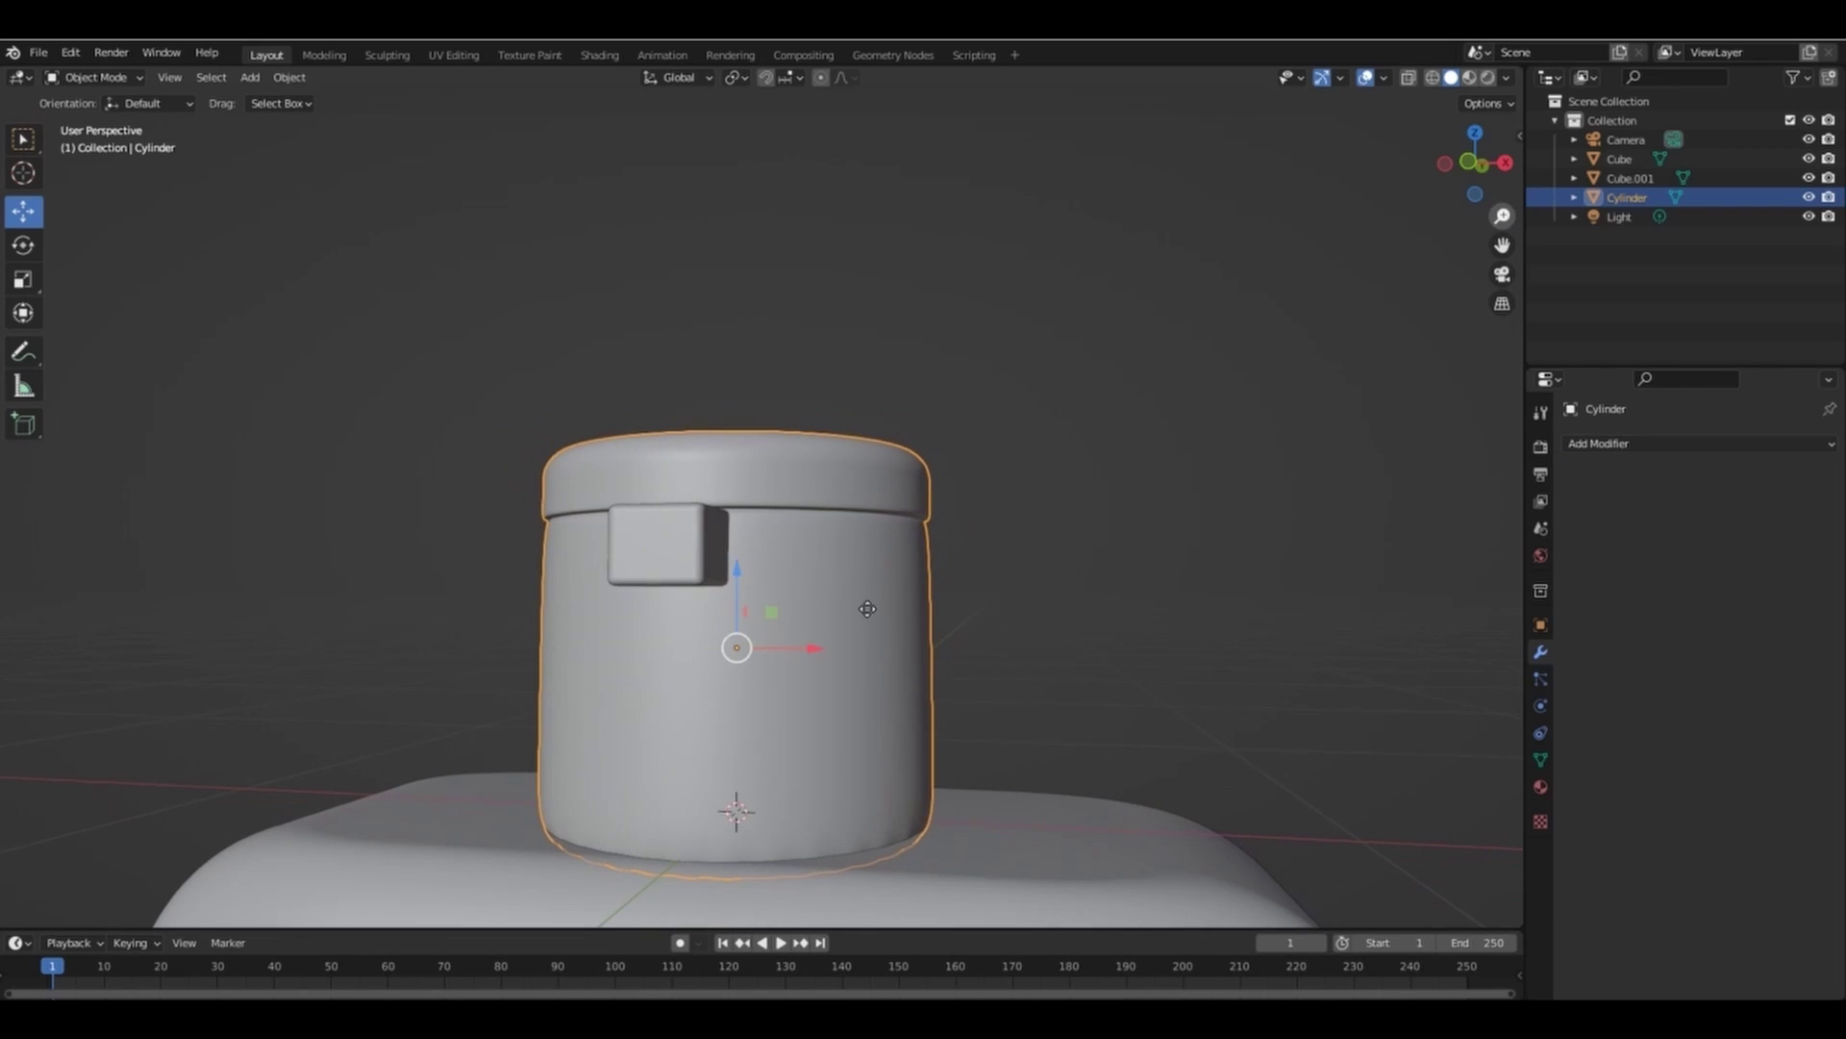
Add a Boolean Difference modifier to the cylinder using Cube.001 as the cutter, and hide the cutter cube.
click(1708, 445)
click(1478, 547)
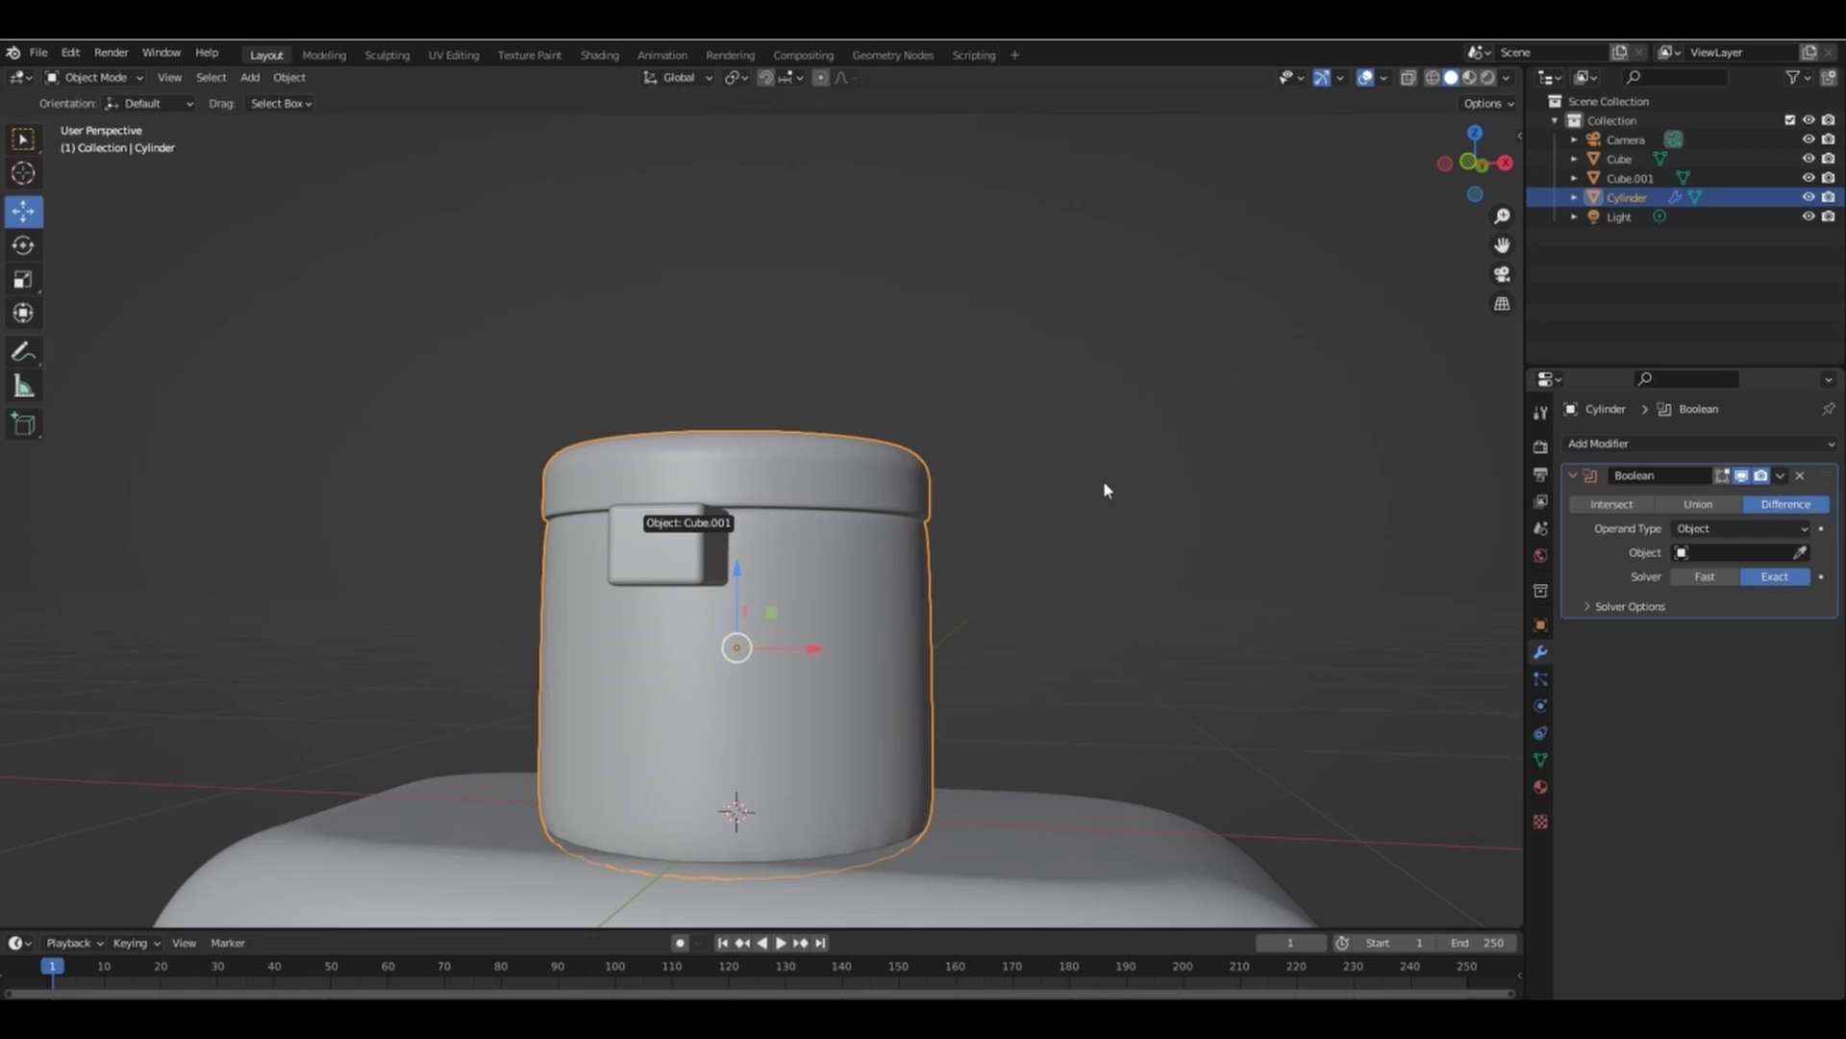
click(671, 547)
mouse_move(1475, 163)
mouse_down()
mouse_move(1457, 165)
mouse_move(1500, 183)
mouse_up()
click(619, 613)
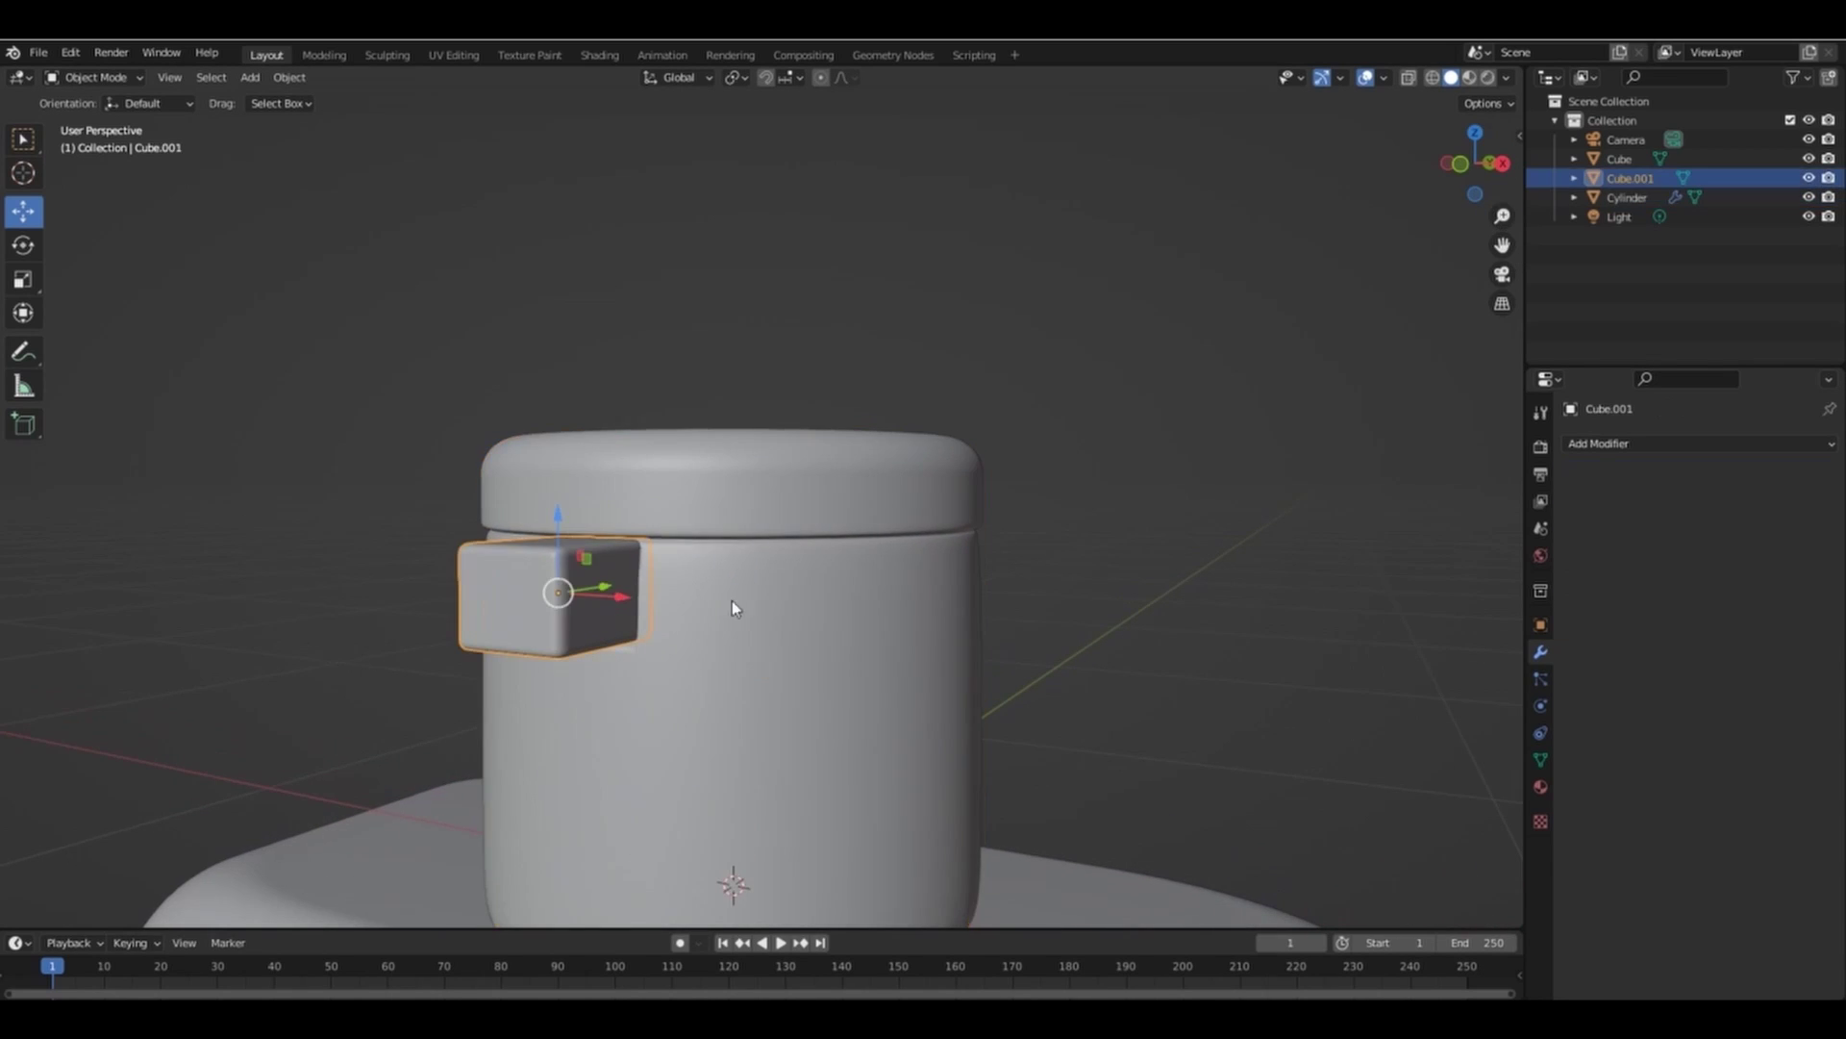
click(1812, 179)
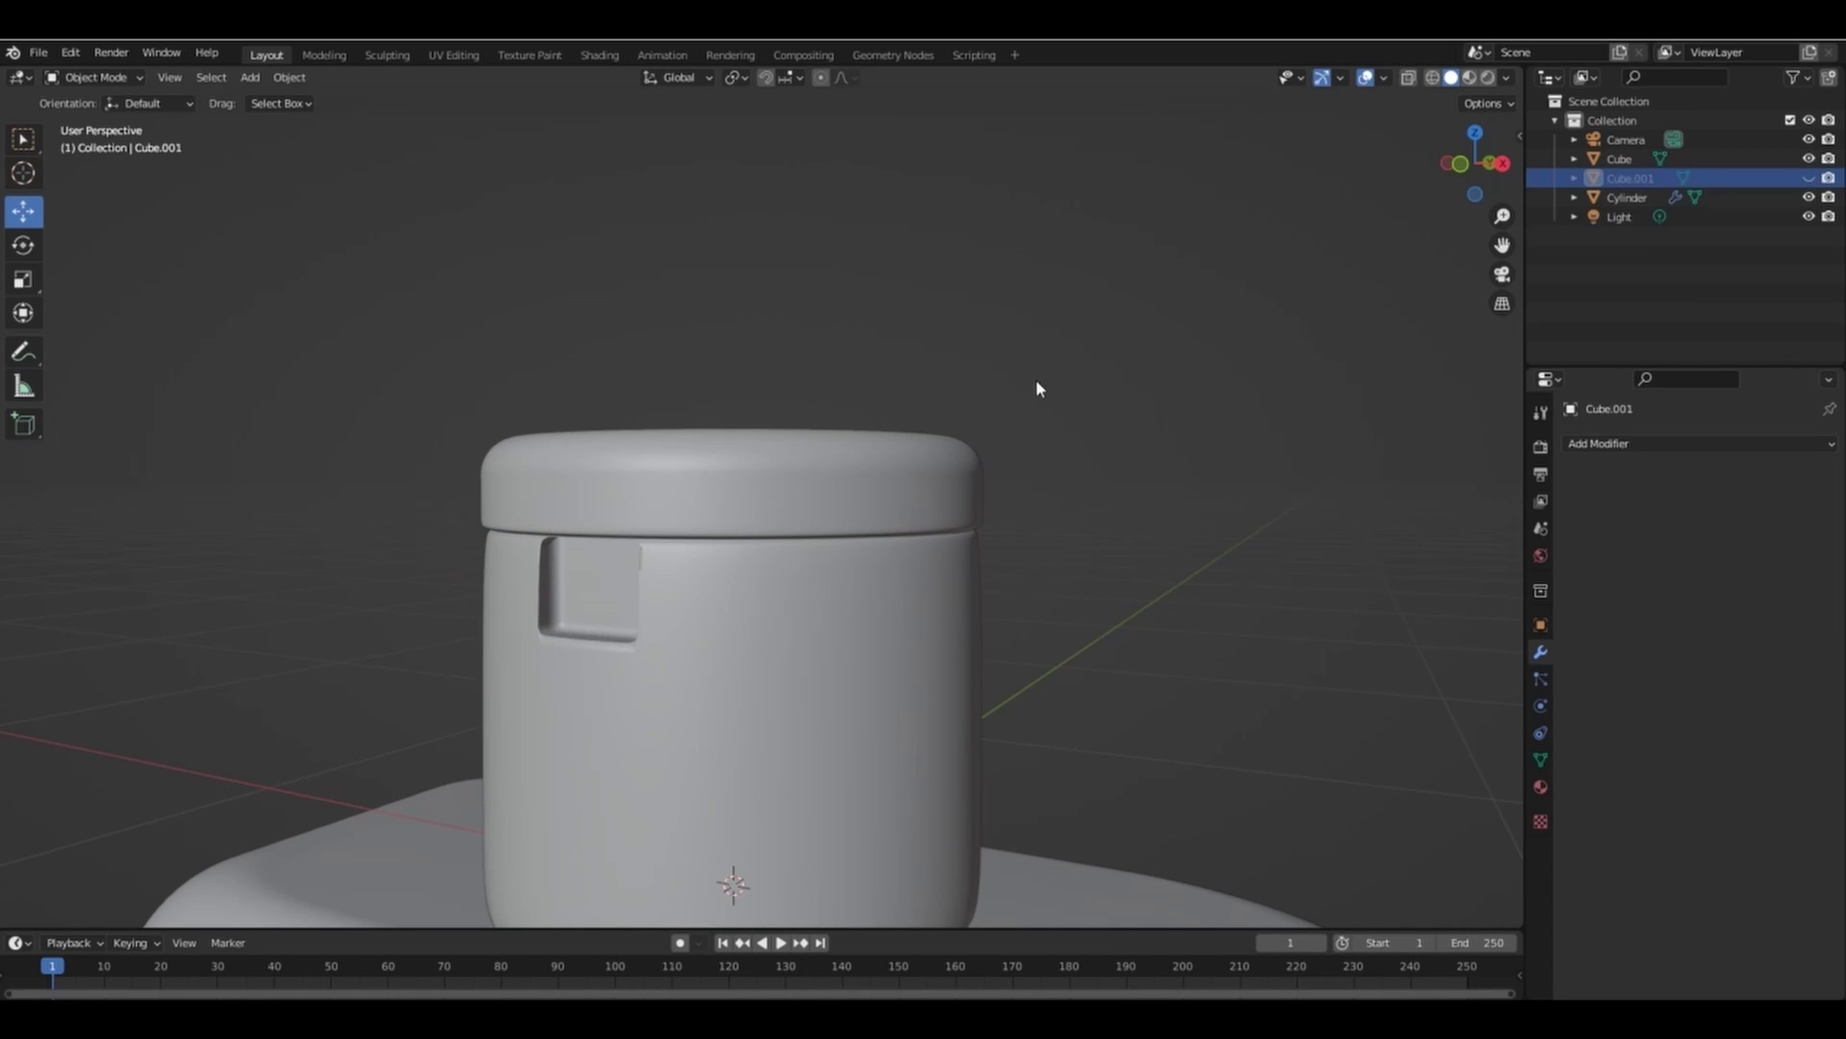
Apply the cylinder's Boolean modifier and delete the hidden cutter cube.
click(776, 492)
scroll(776, 493, down, 6)
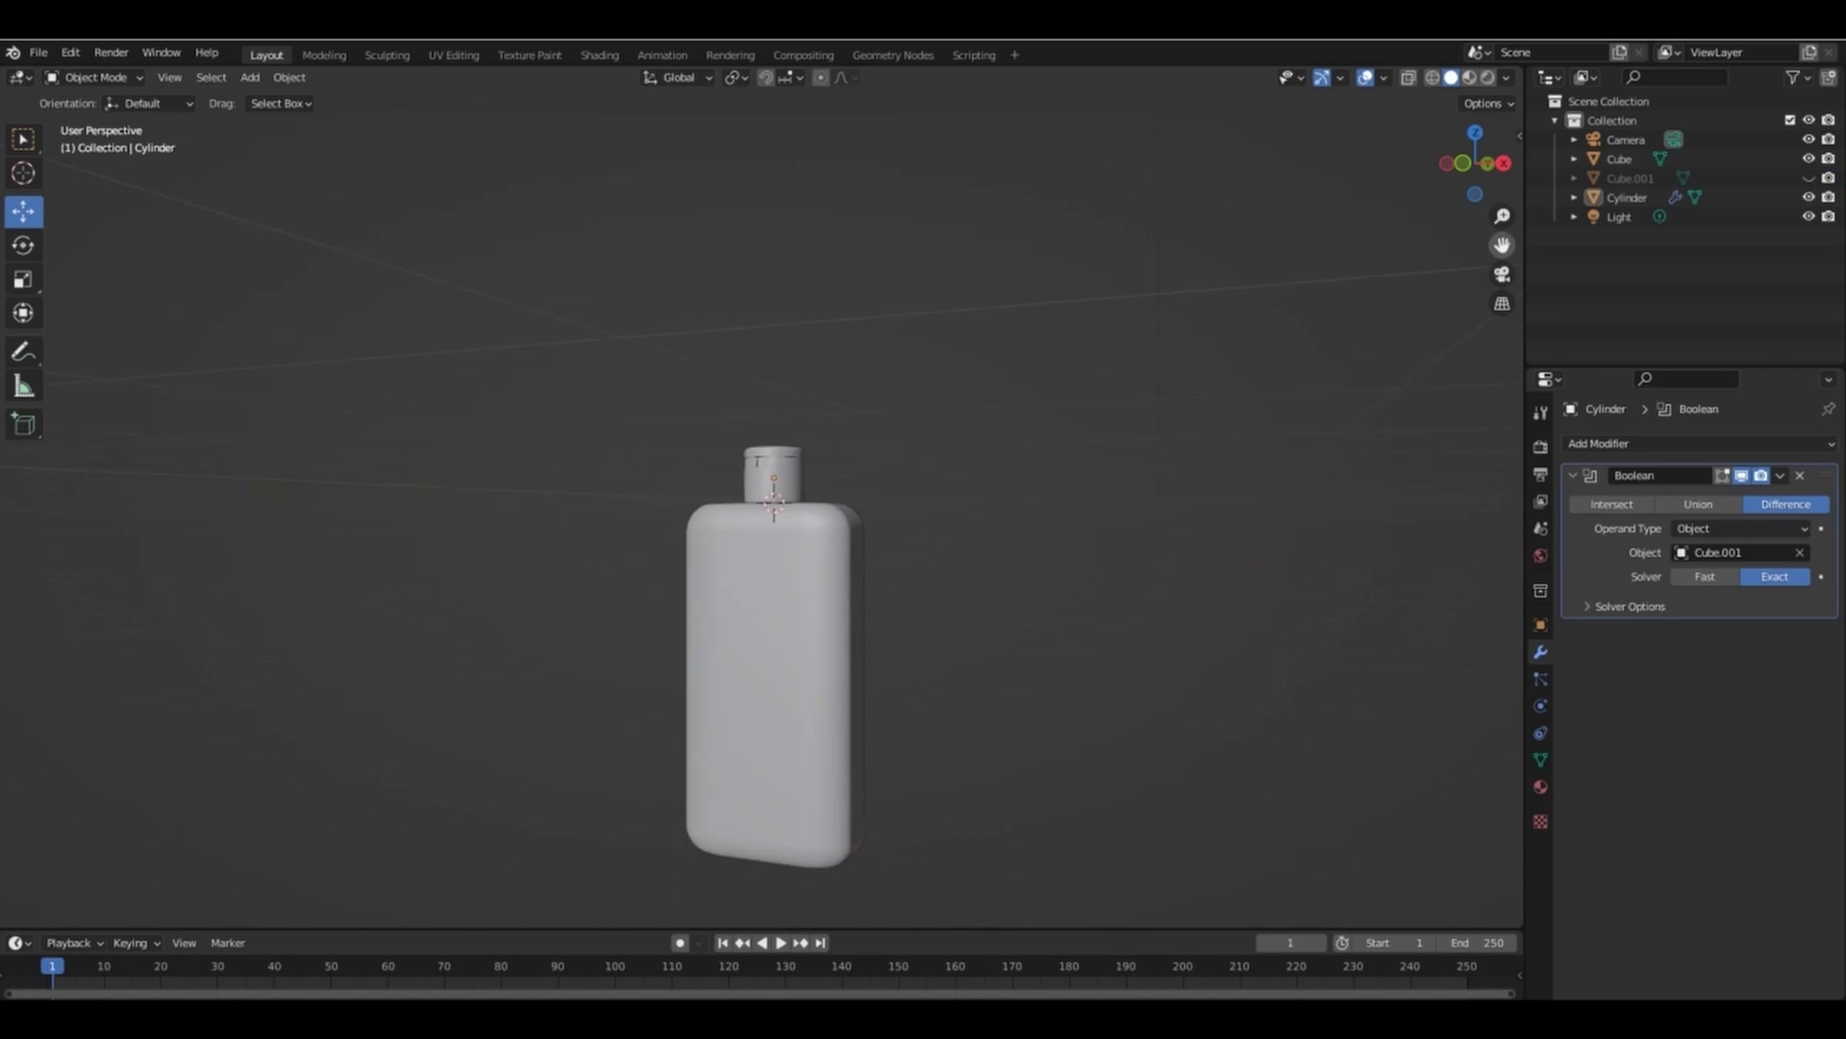
key(KP_1)
click(1627, 197)
click(1781, 475)
click(1752, 505)
Raise the bottle, cap and light together along Z until the bottle's base sits on the ground line.
drag(637, 379, 1029, 645)
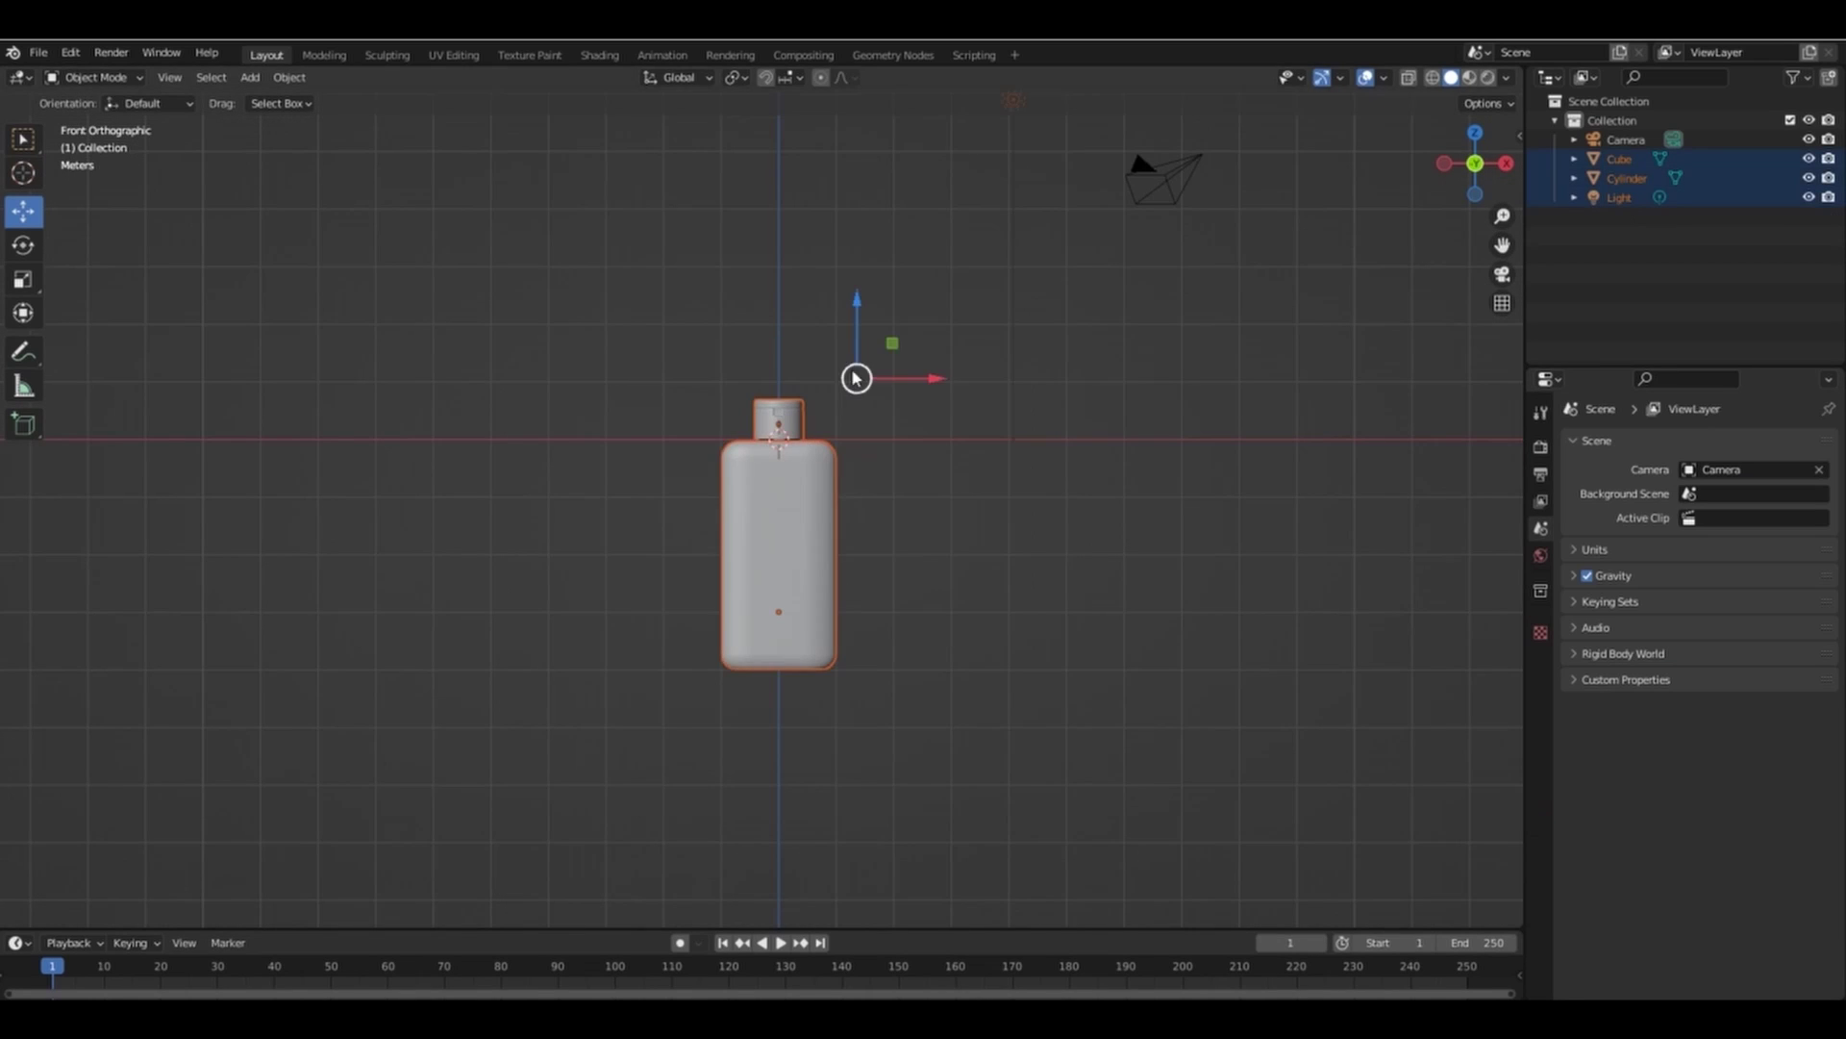
mouse_move(857, 339)
mouse_down()
mouse_move(849, 174)
mouse_move(857, 304)
mouse_up()
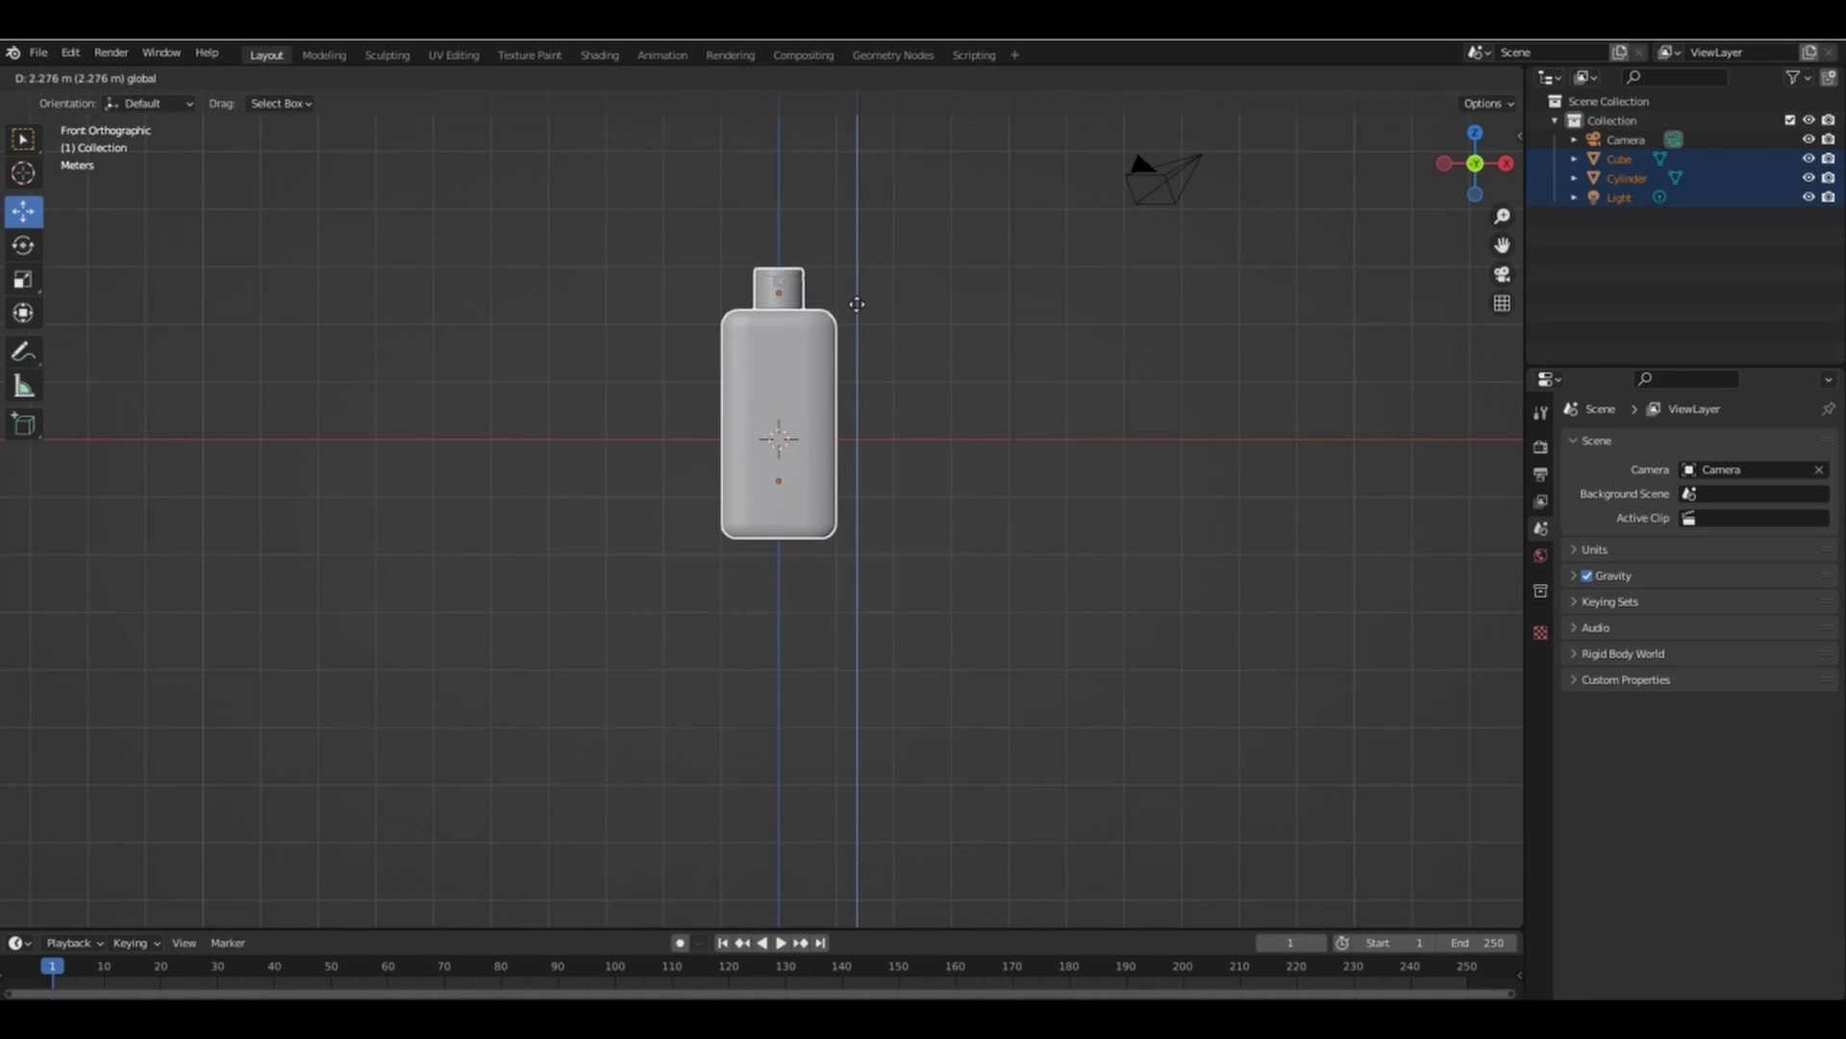
drag(856, 110, 856, 111)
drag(1502, 245, 1543, 477)
Add a cube mesh and scale it slightly wider than the bottle to serve as a pedestal.
key(shift+a)
mouse_move(680, 503)
click(754, 528)
key(s)
click(818, 596)
Position the pedestal cube directly under the bottle, and raise bottle, cap and pedestal together by 2.4327 m along Z.
drag(816, 592, 820, 686)
drag(1502, 216, 1503, 194)
drag(848, 798, 848, 765)
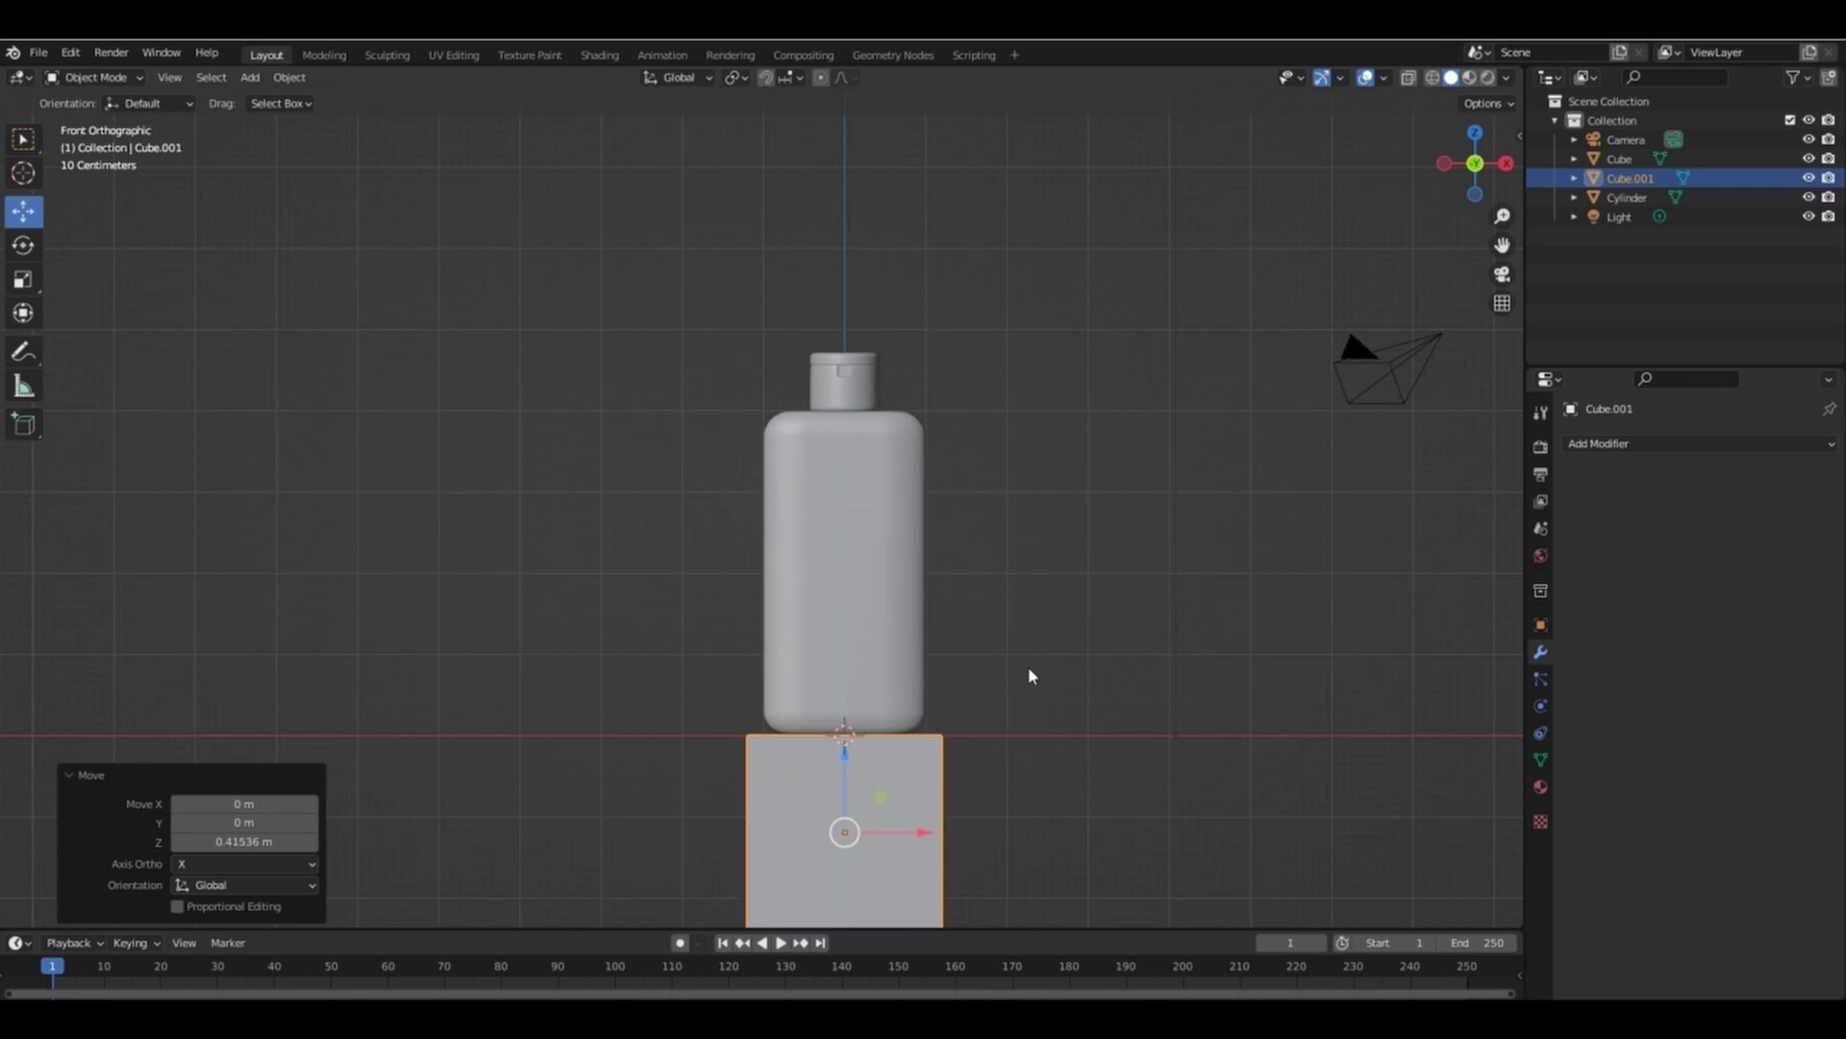
click(1029, 676)
scroll(1029, 676, down, 1)
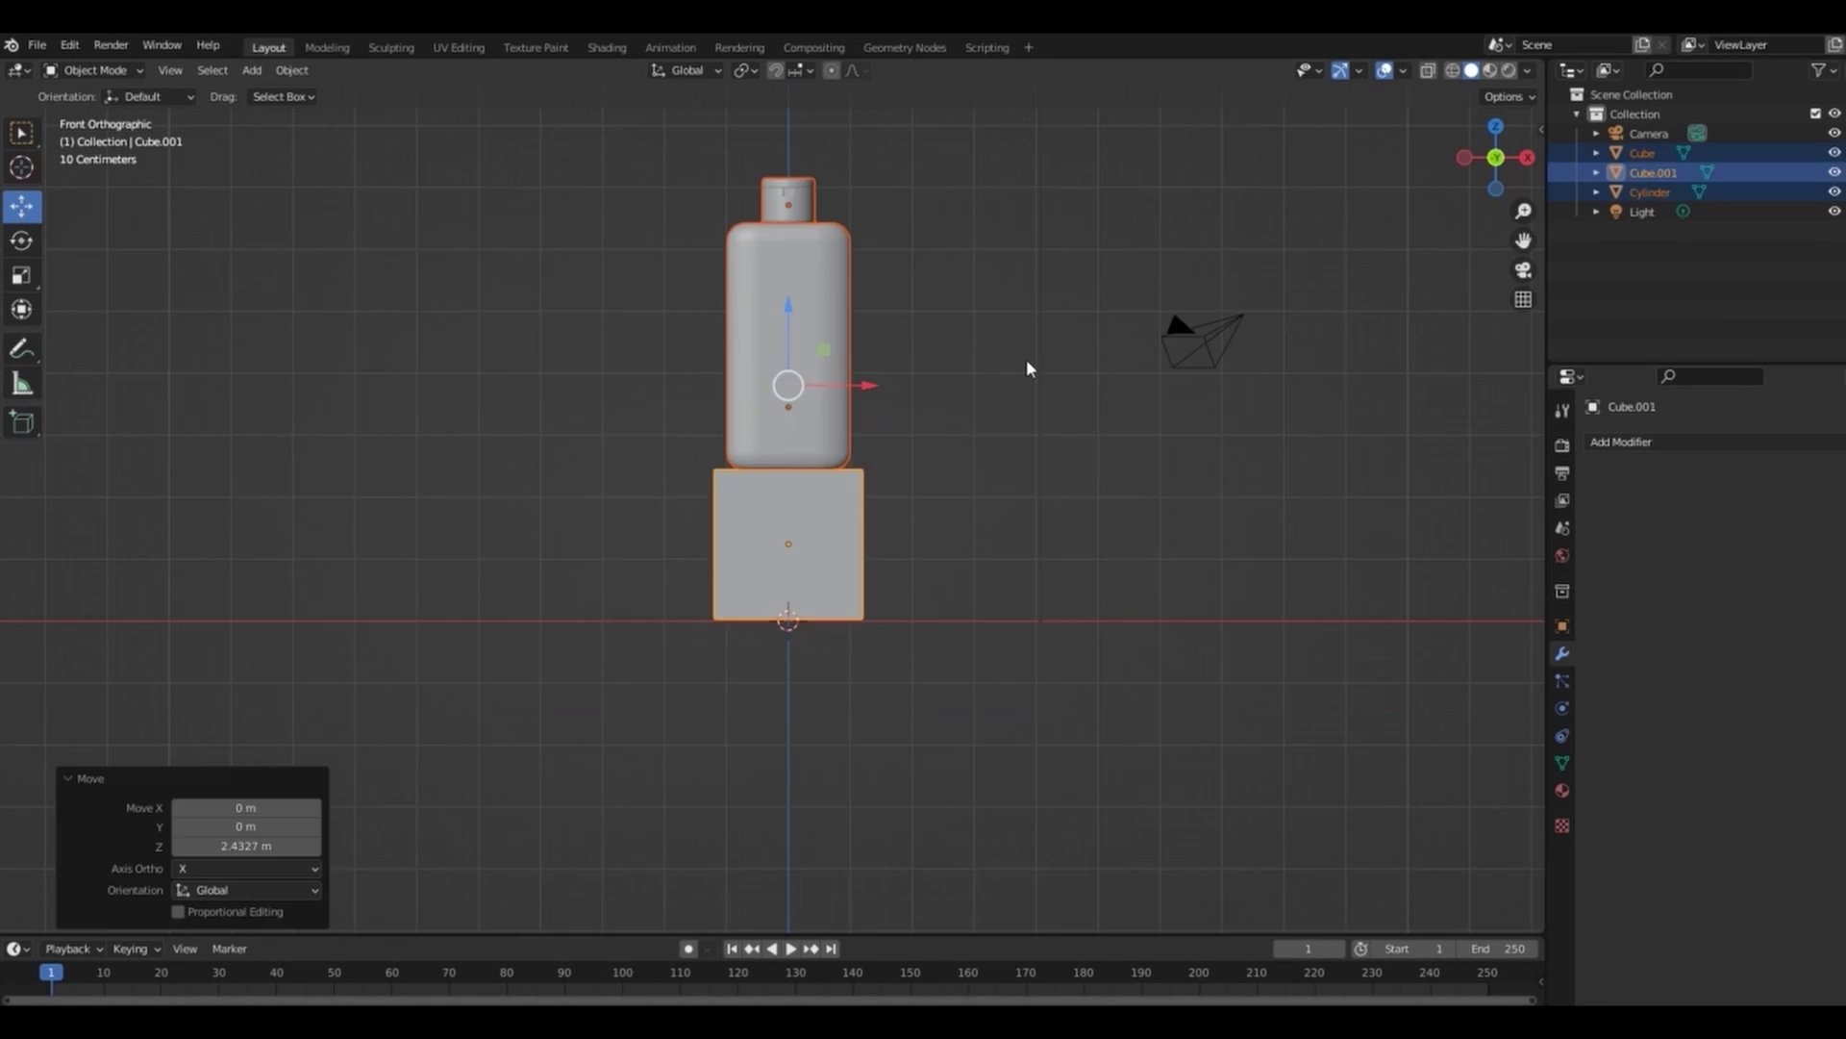
Add a plane mesh and scale it up into a large floor beneath the pedestal.
key(shift+a)
mouse_move(1012, 362)
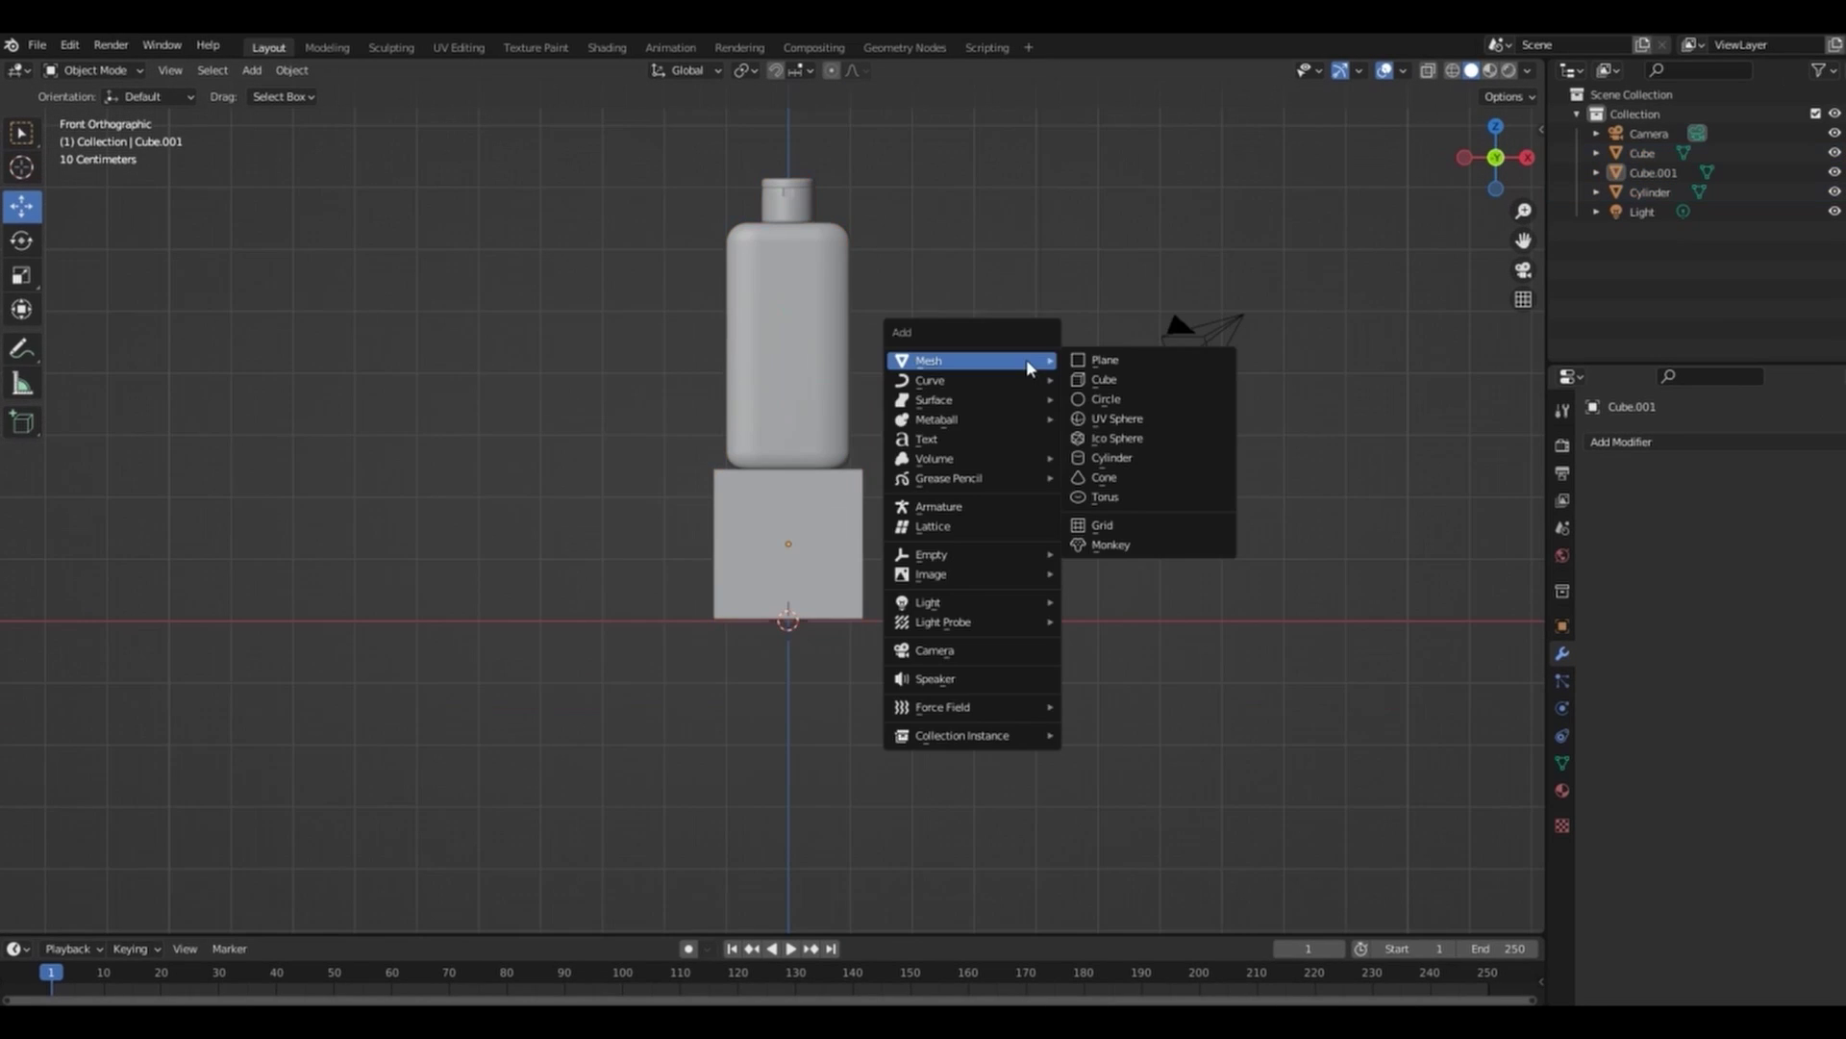
click(1104, 360)
key(s)
click(783, 511)
middle_drag(783, 511, 798, 481)
drag(1495, 158, 1524, 270)
Extrude the floor plane's two back edges upward along Z to form background walls.
key(Tab)
click(576, 504)
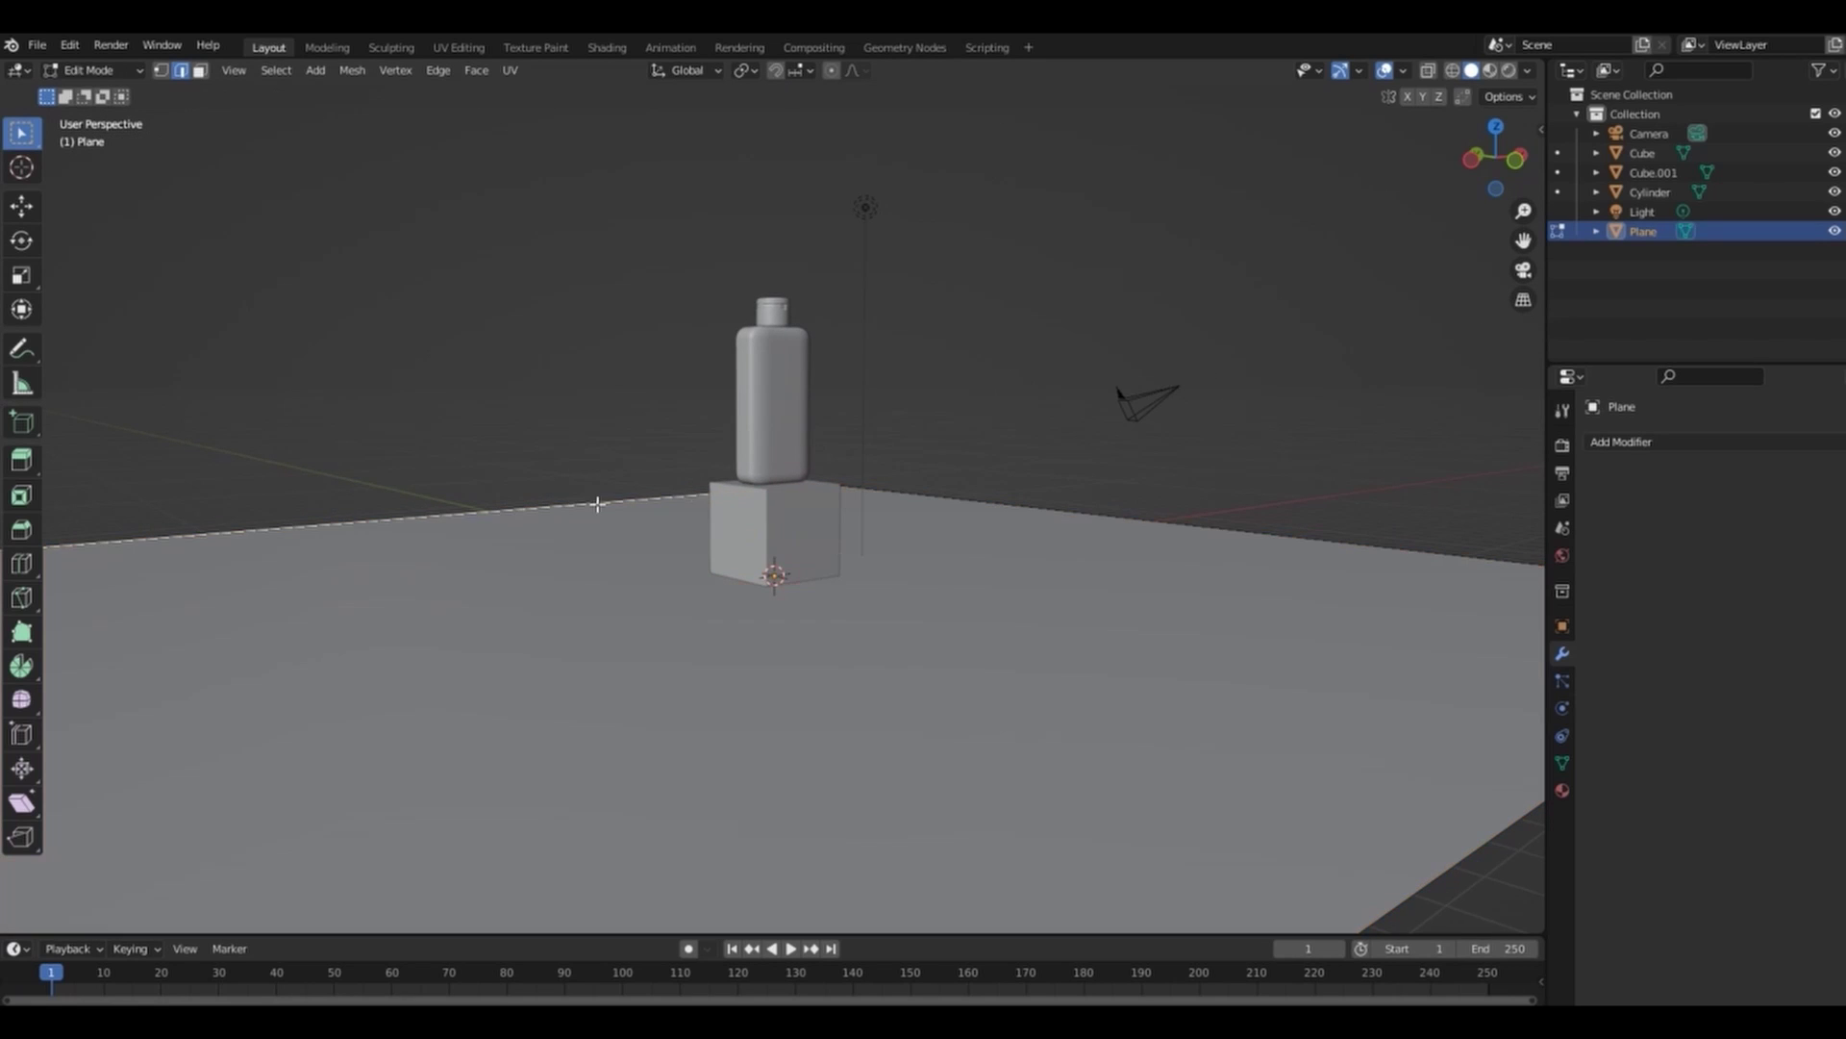
shift+click(920, 493)
key(e)
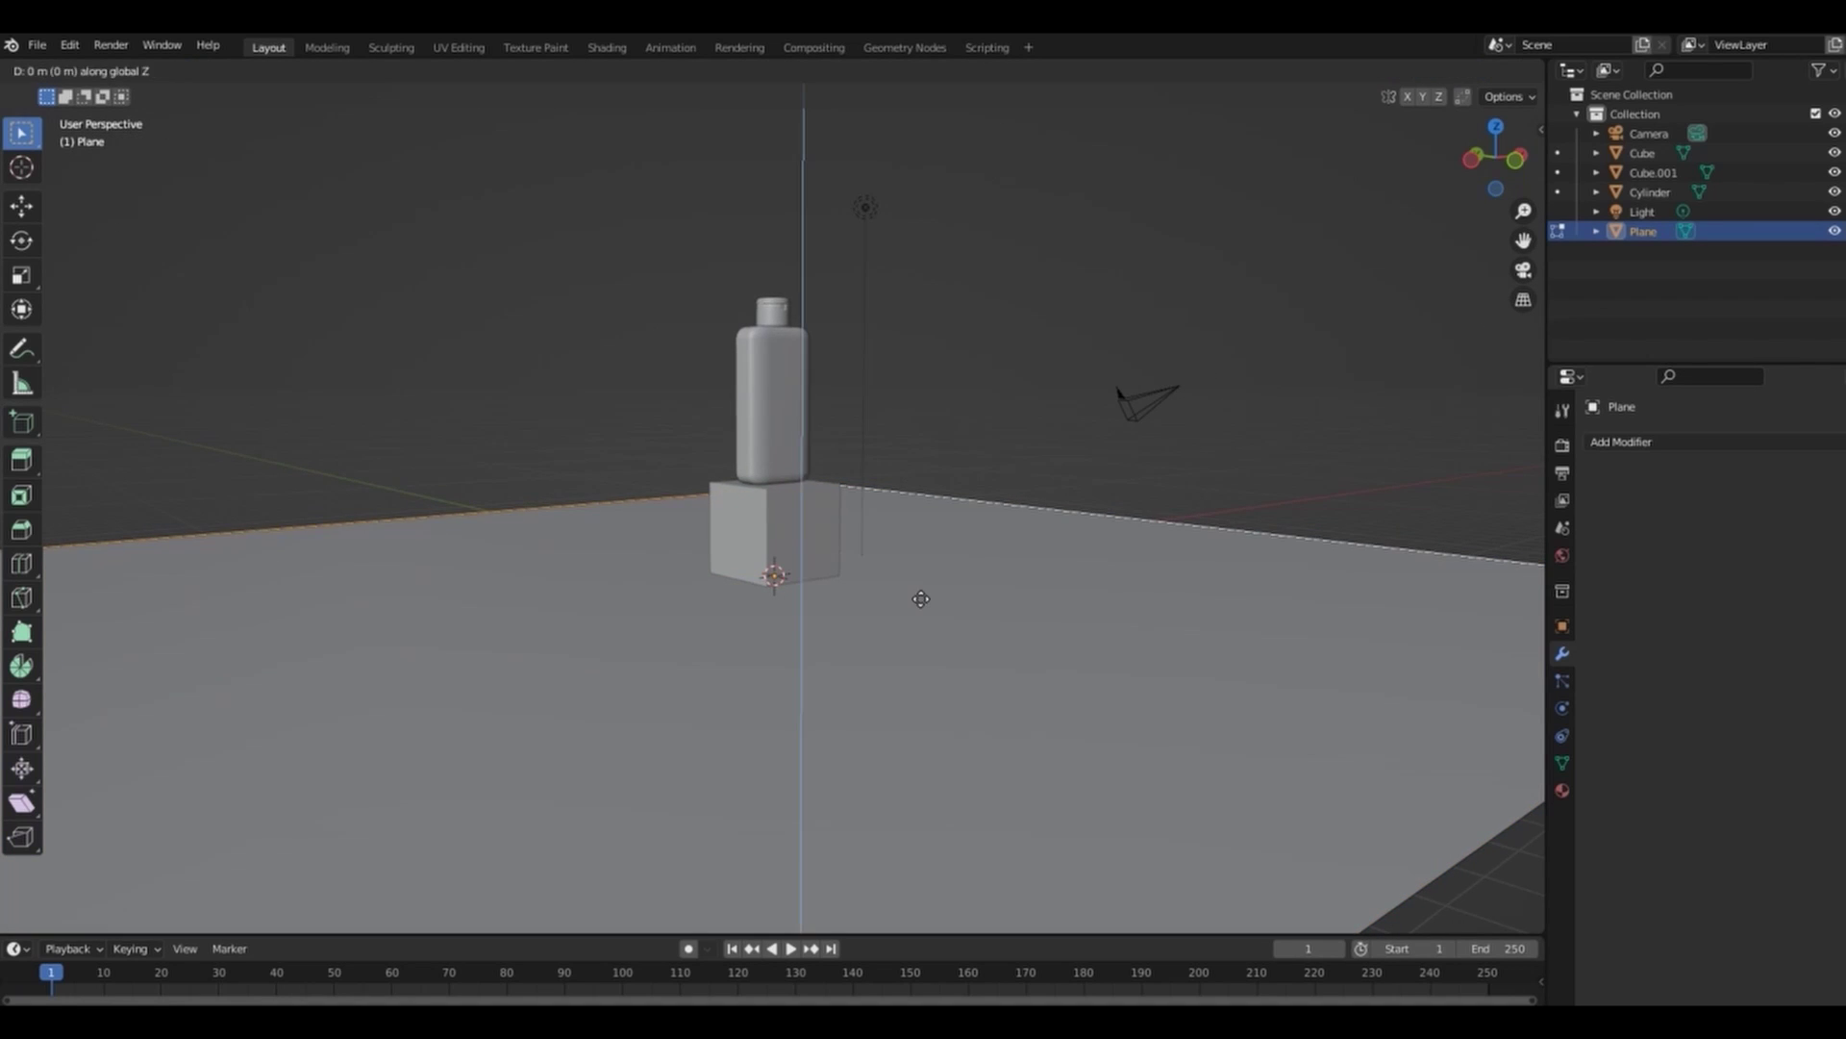
click(869, 838)
scroll(1527, 206, up, 2)
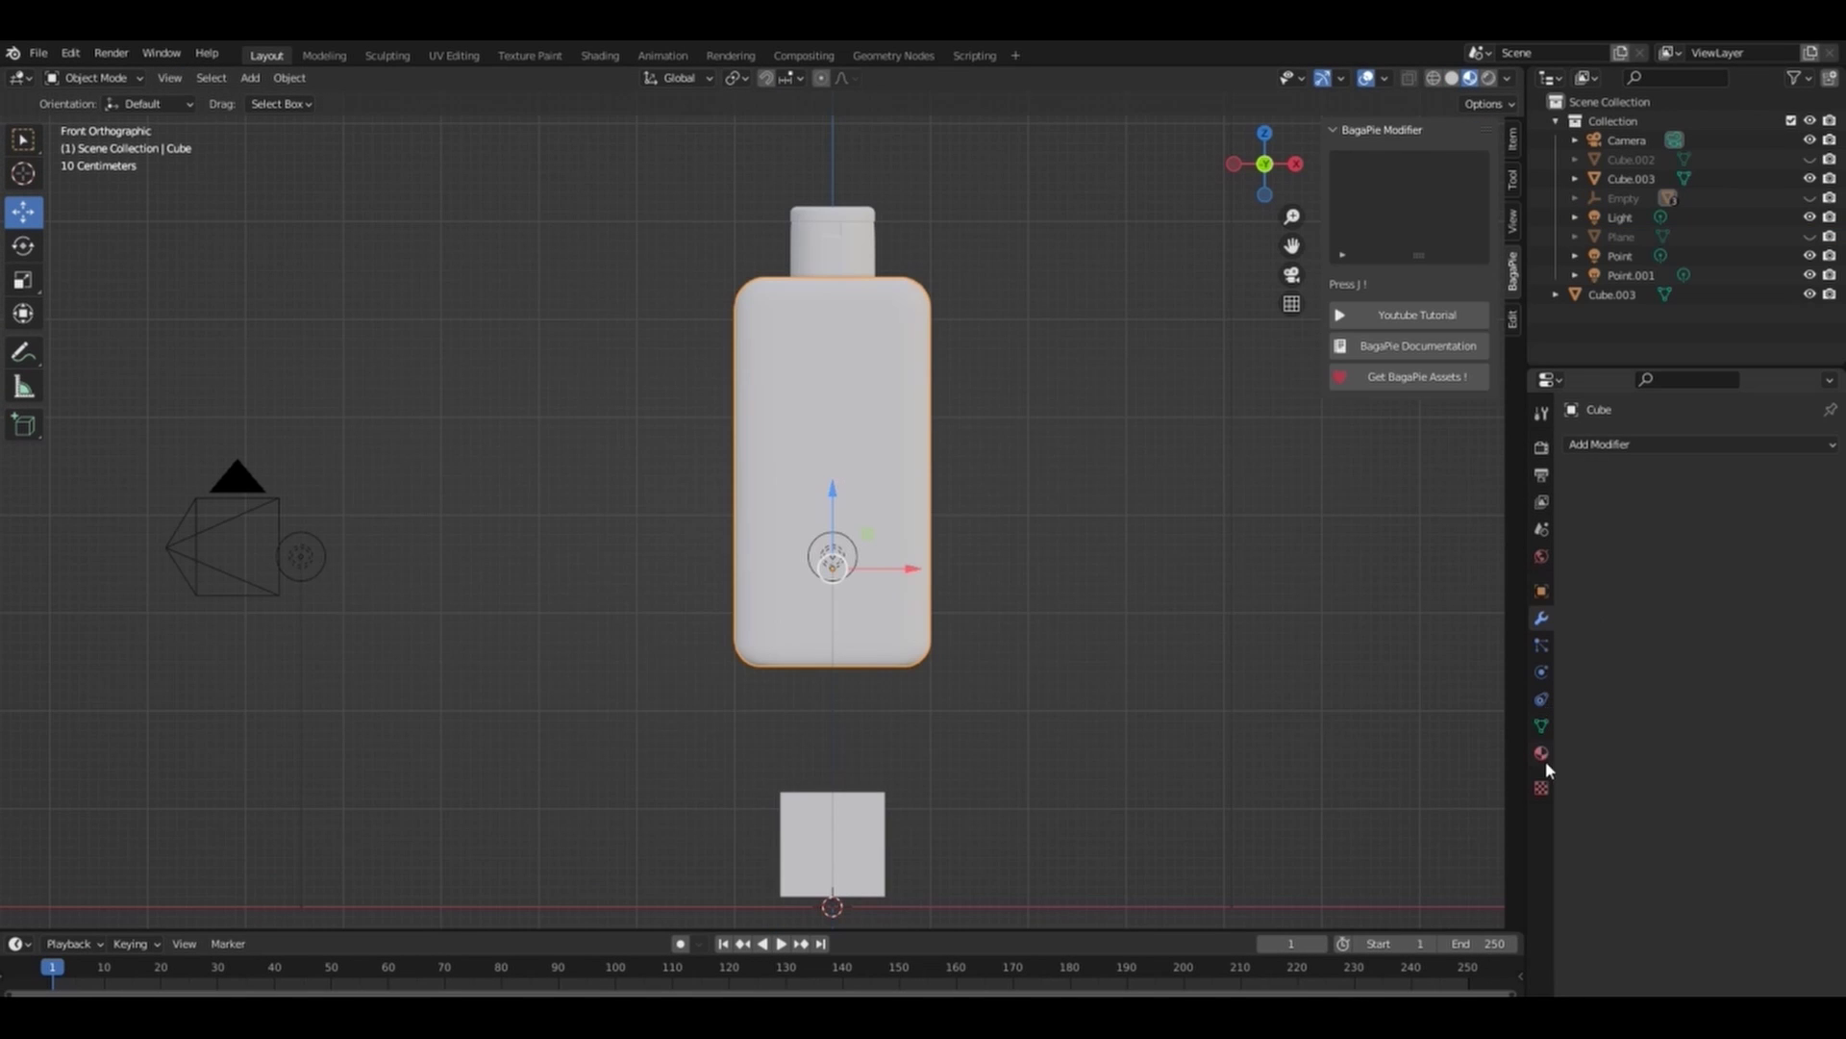
Add a second material to the bottle and assign it to the straight body faces between the rounded ends.
click(1541, 753)
key(Tab)
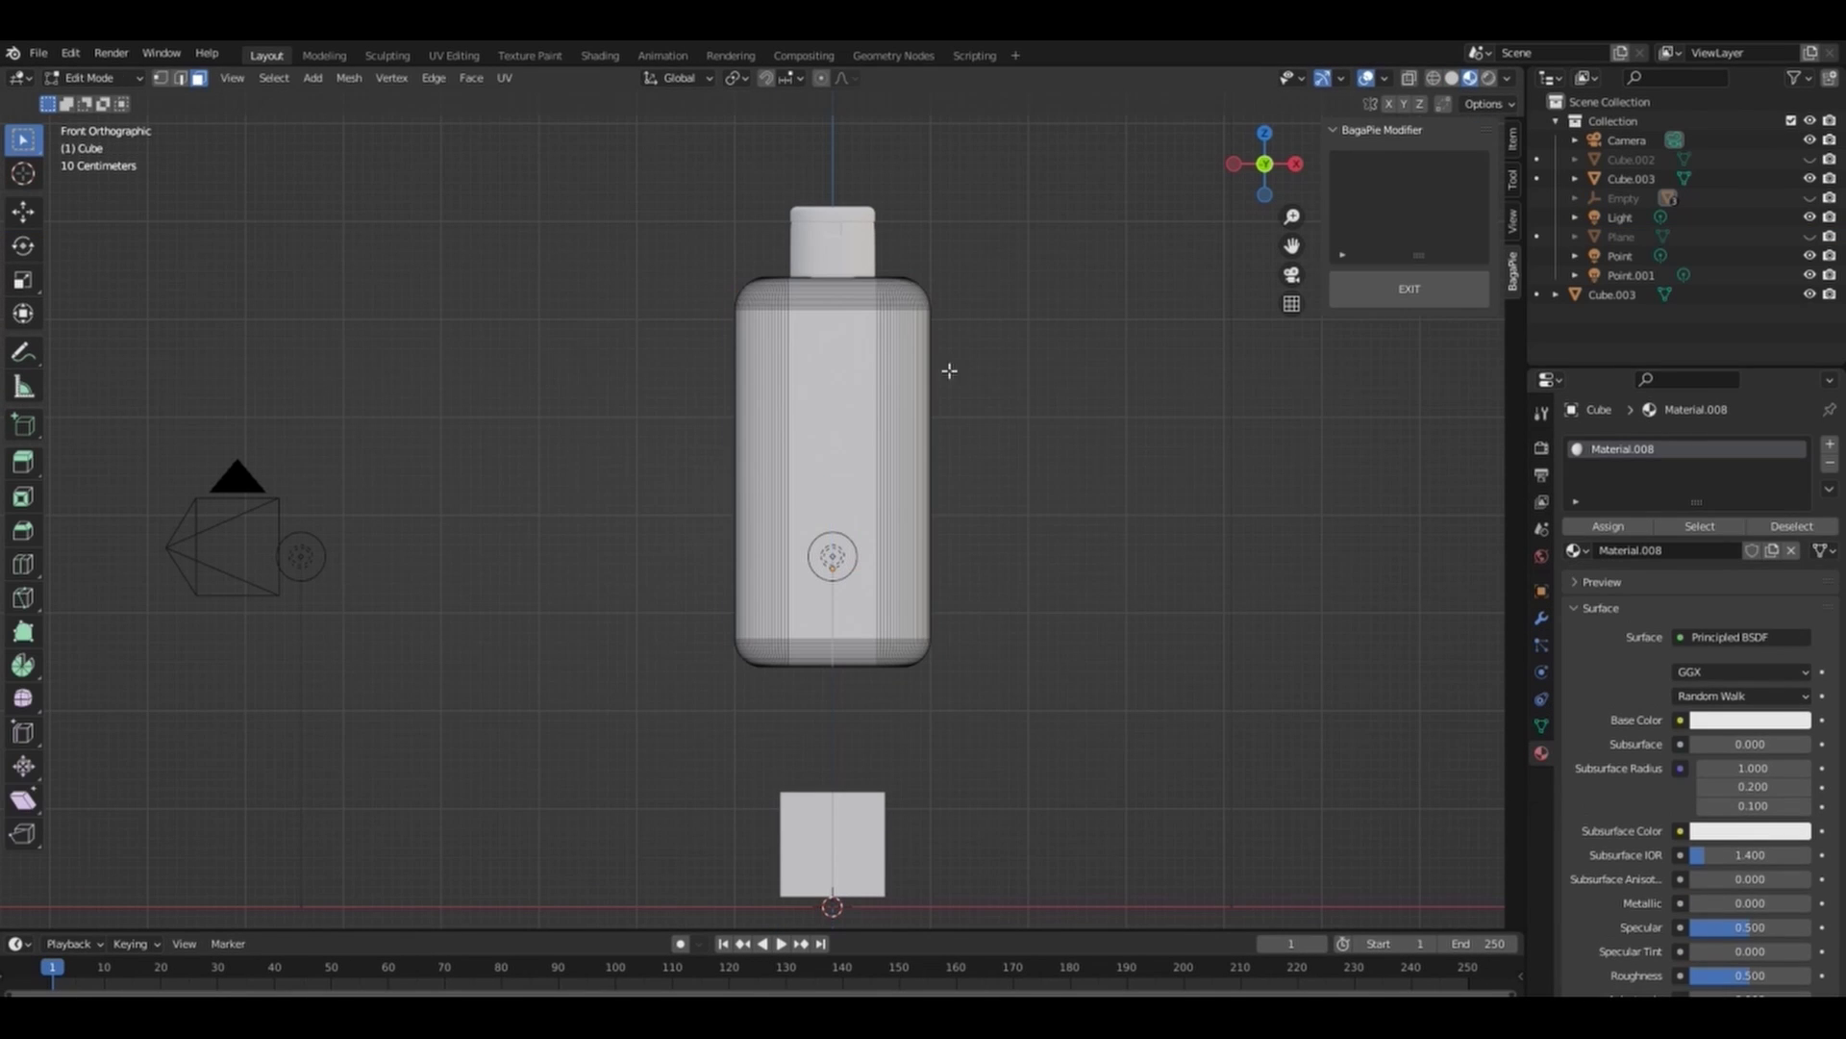
click(1409, 78)
drag(649, 332, 1161, 589)
click(1830, 444)
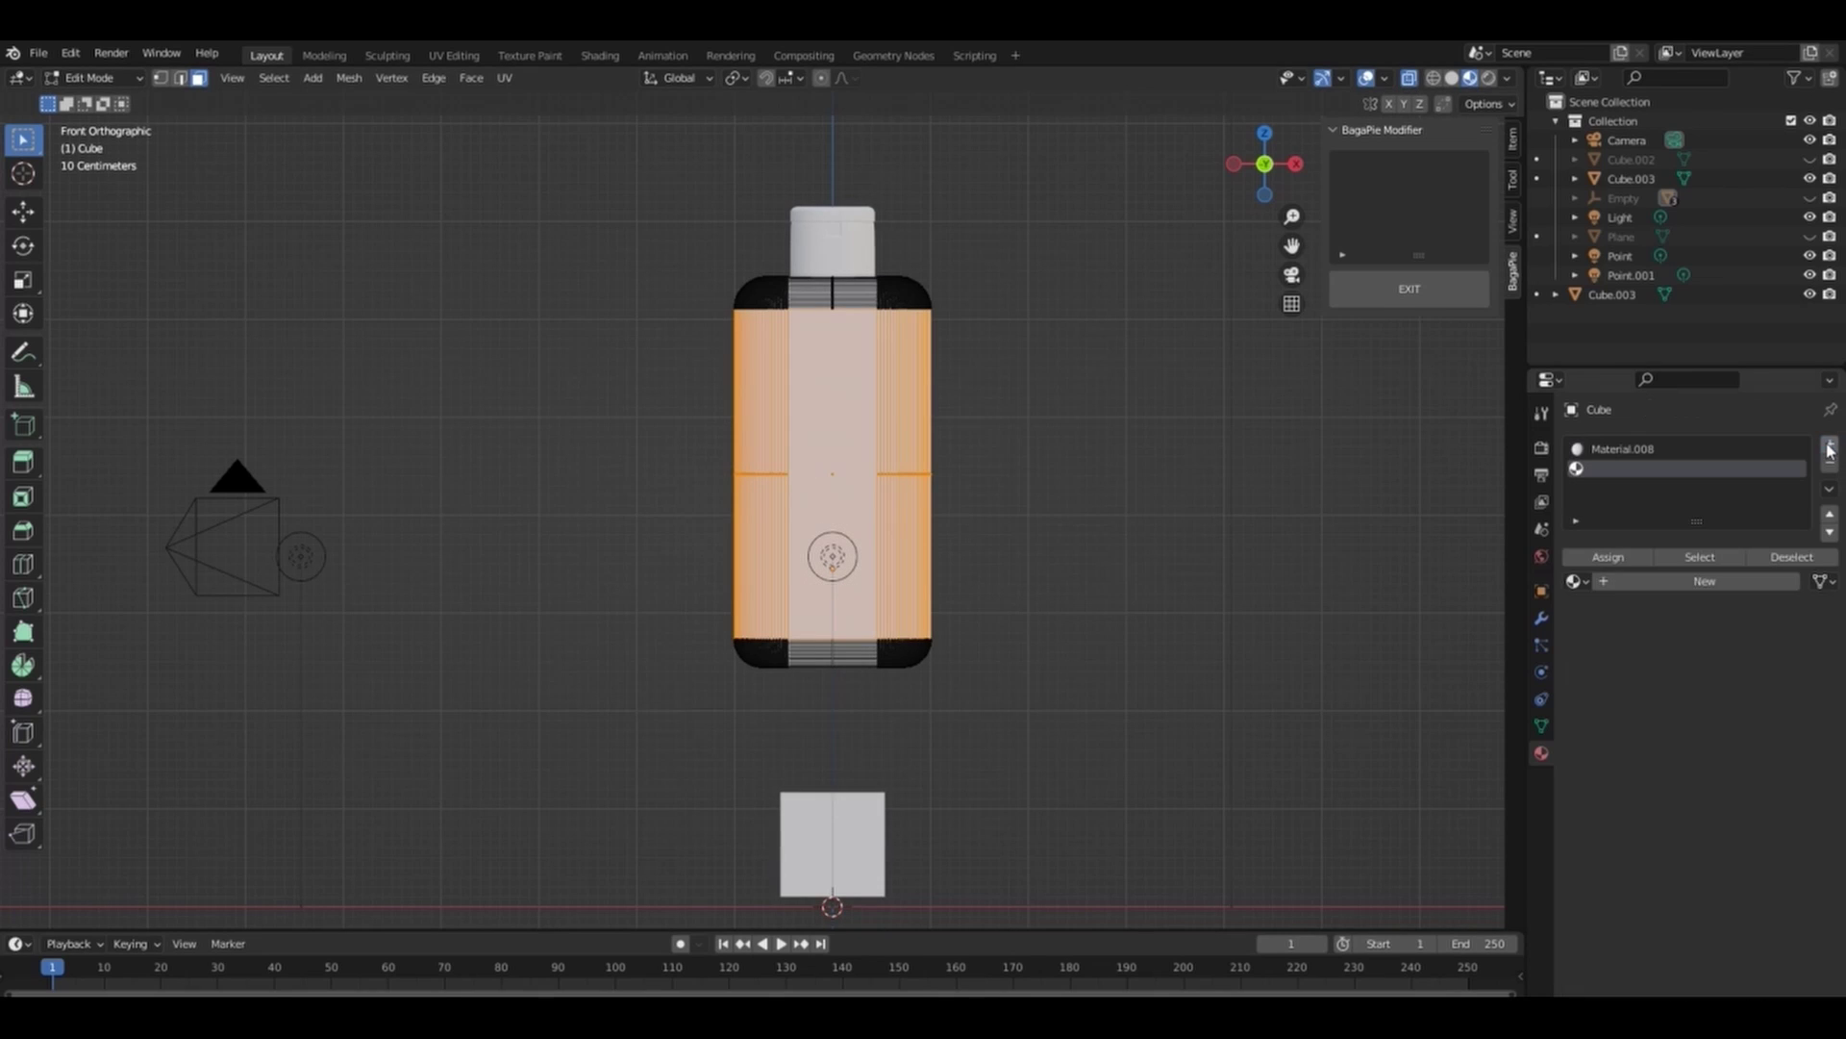
click(1708, 577)
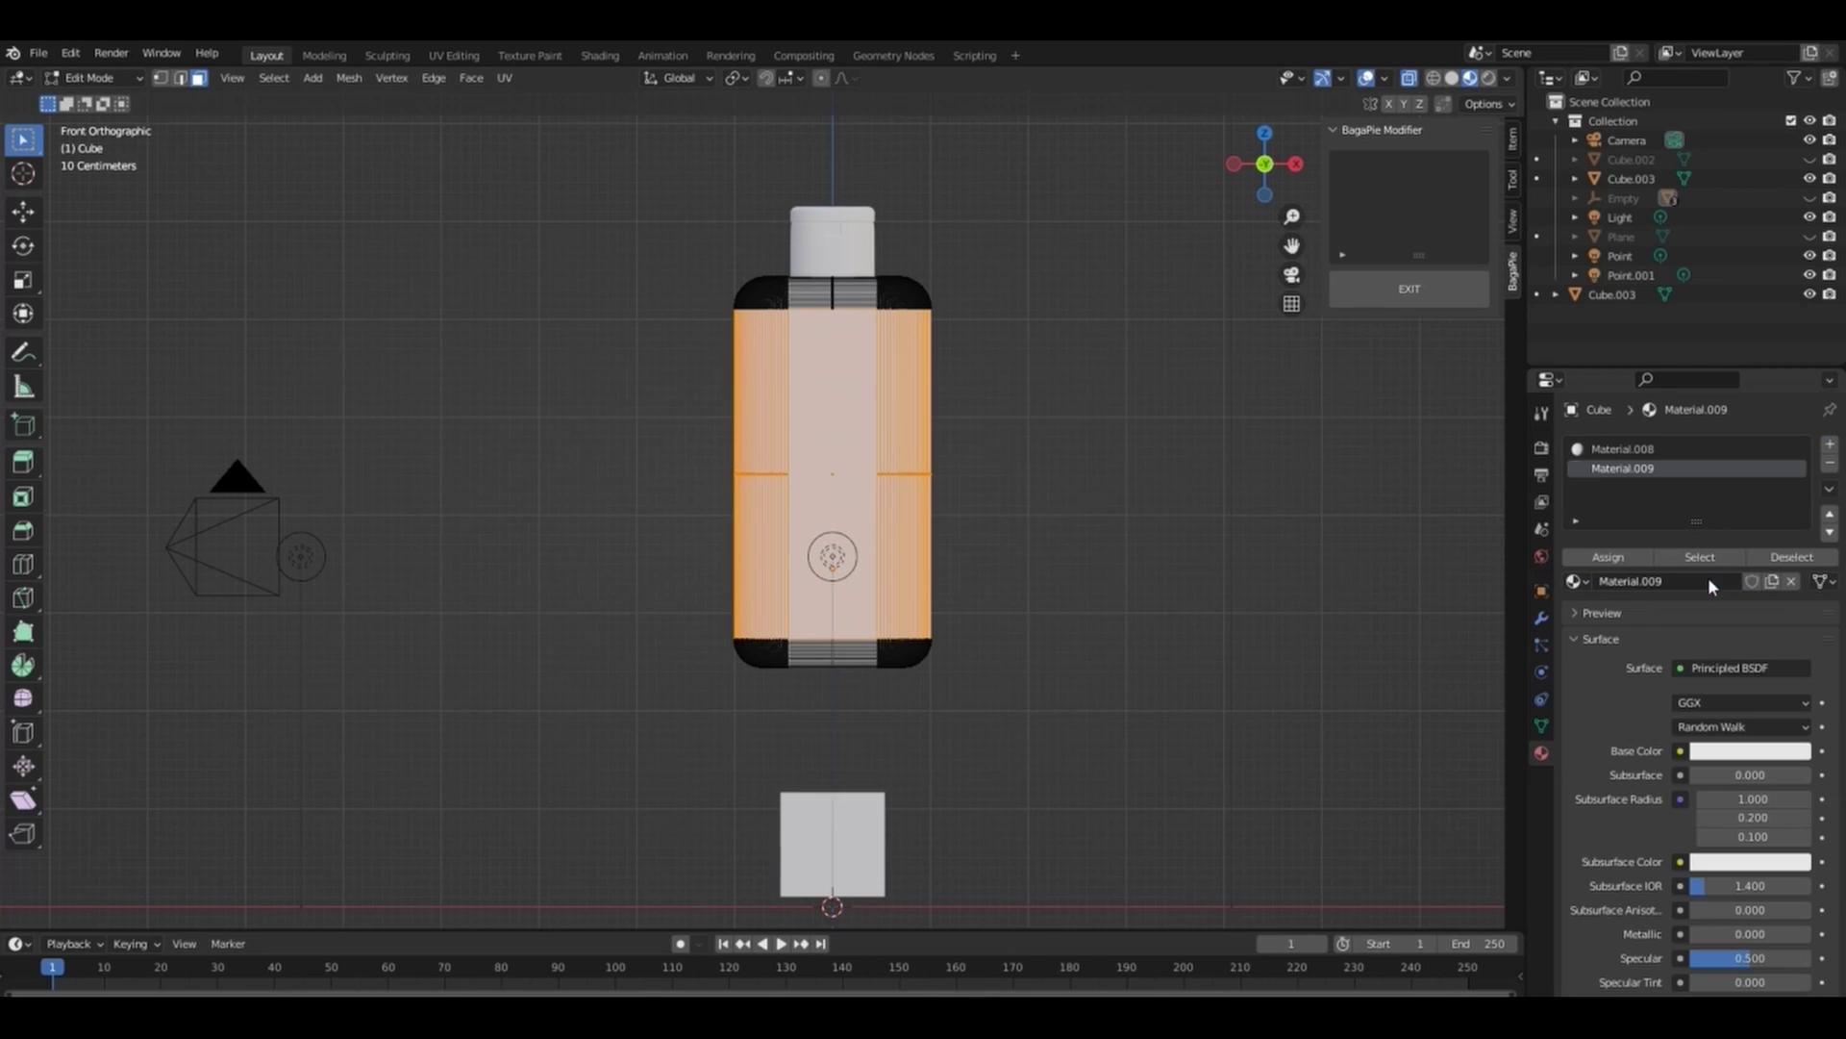
click(1611, 558)
Add an Image Texture node and a Mix color node to the body material.
key(alt+a)
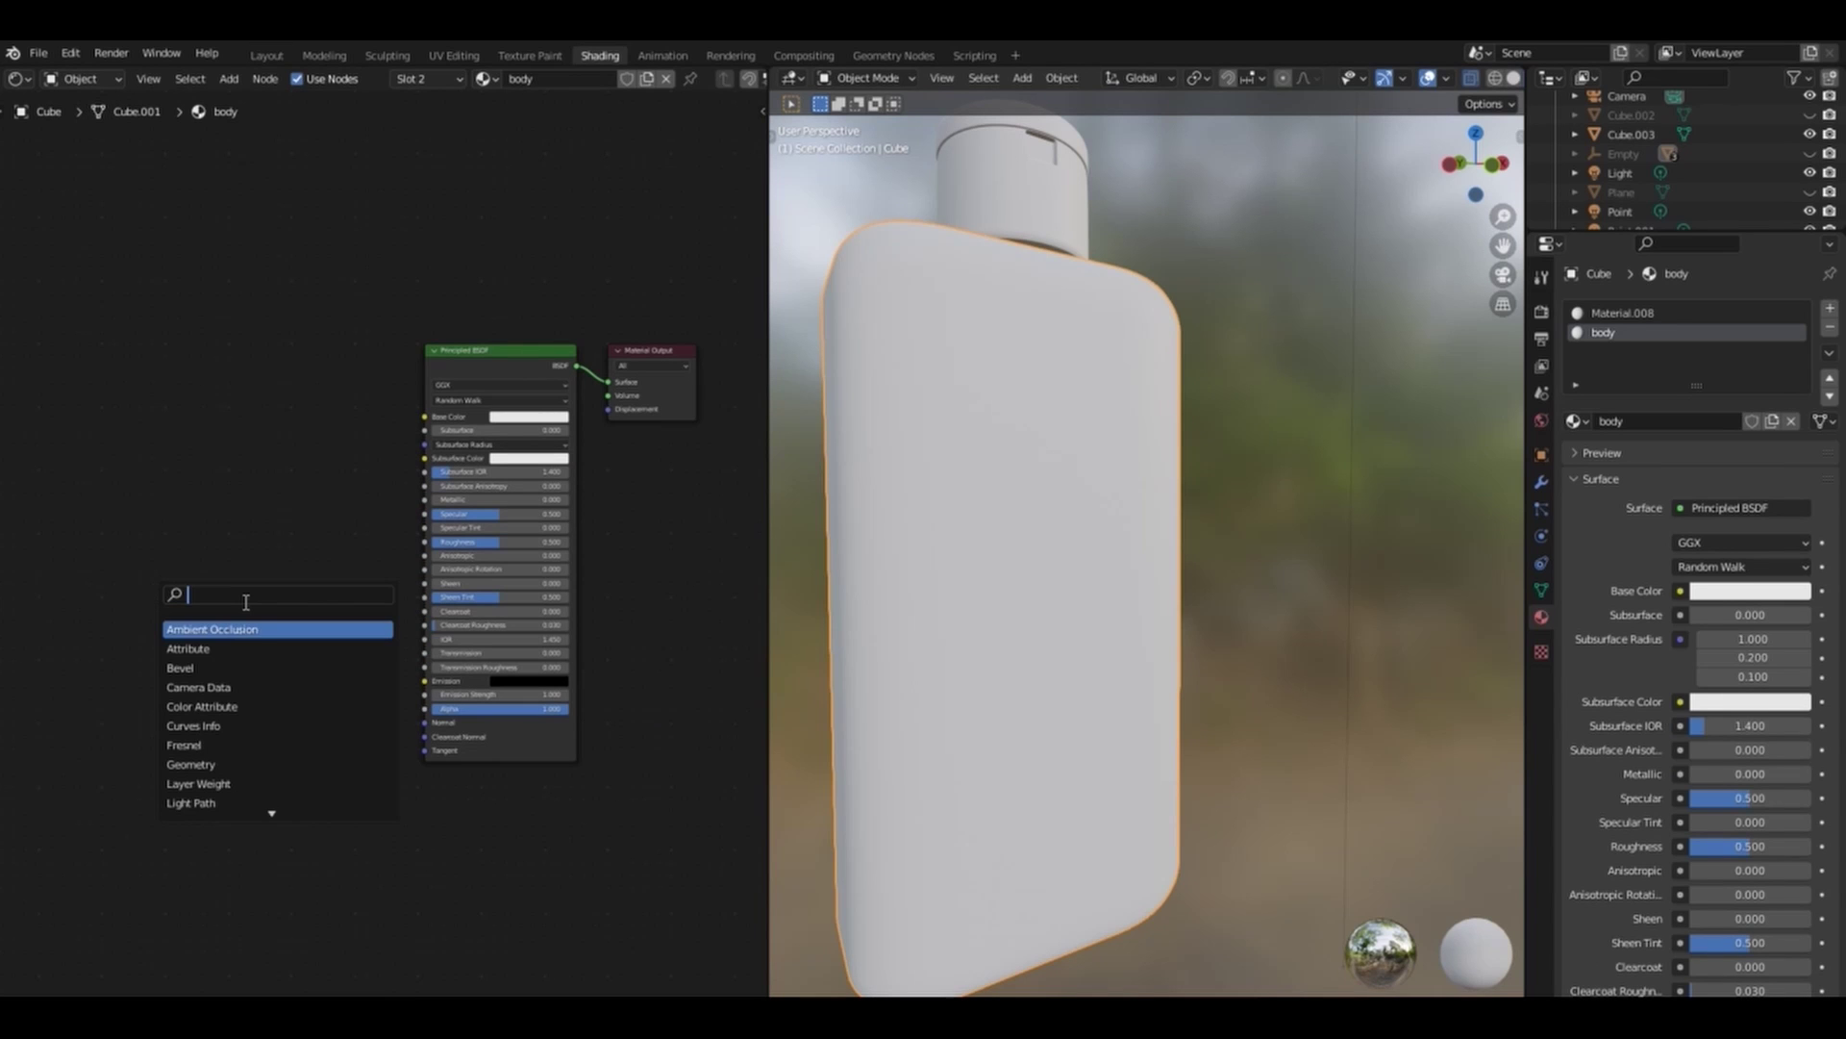
text(image)
key(Return)
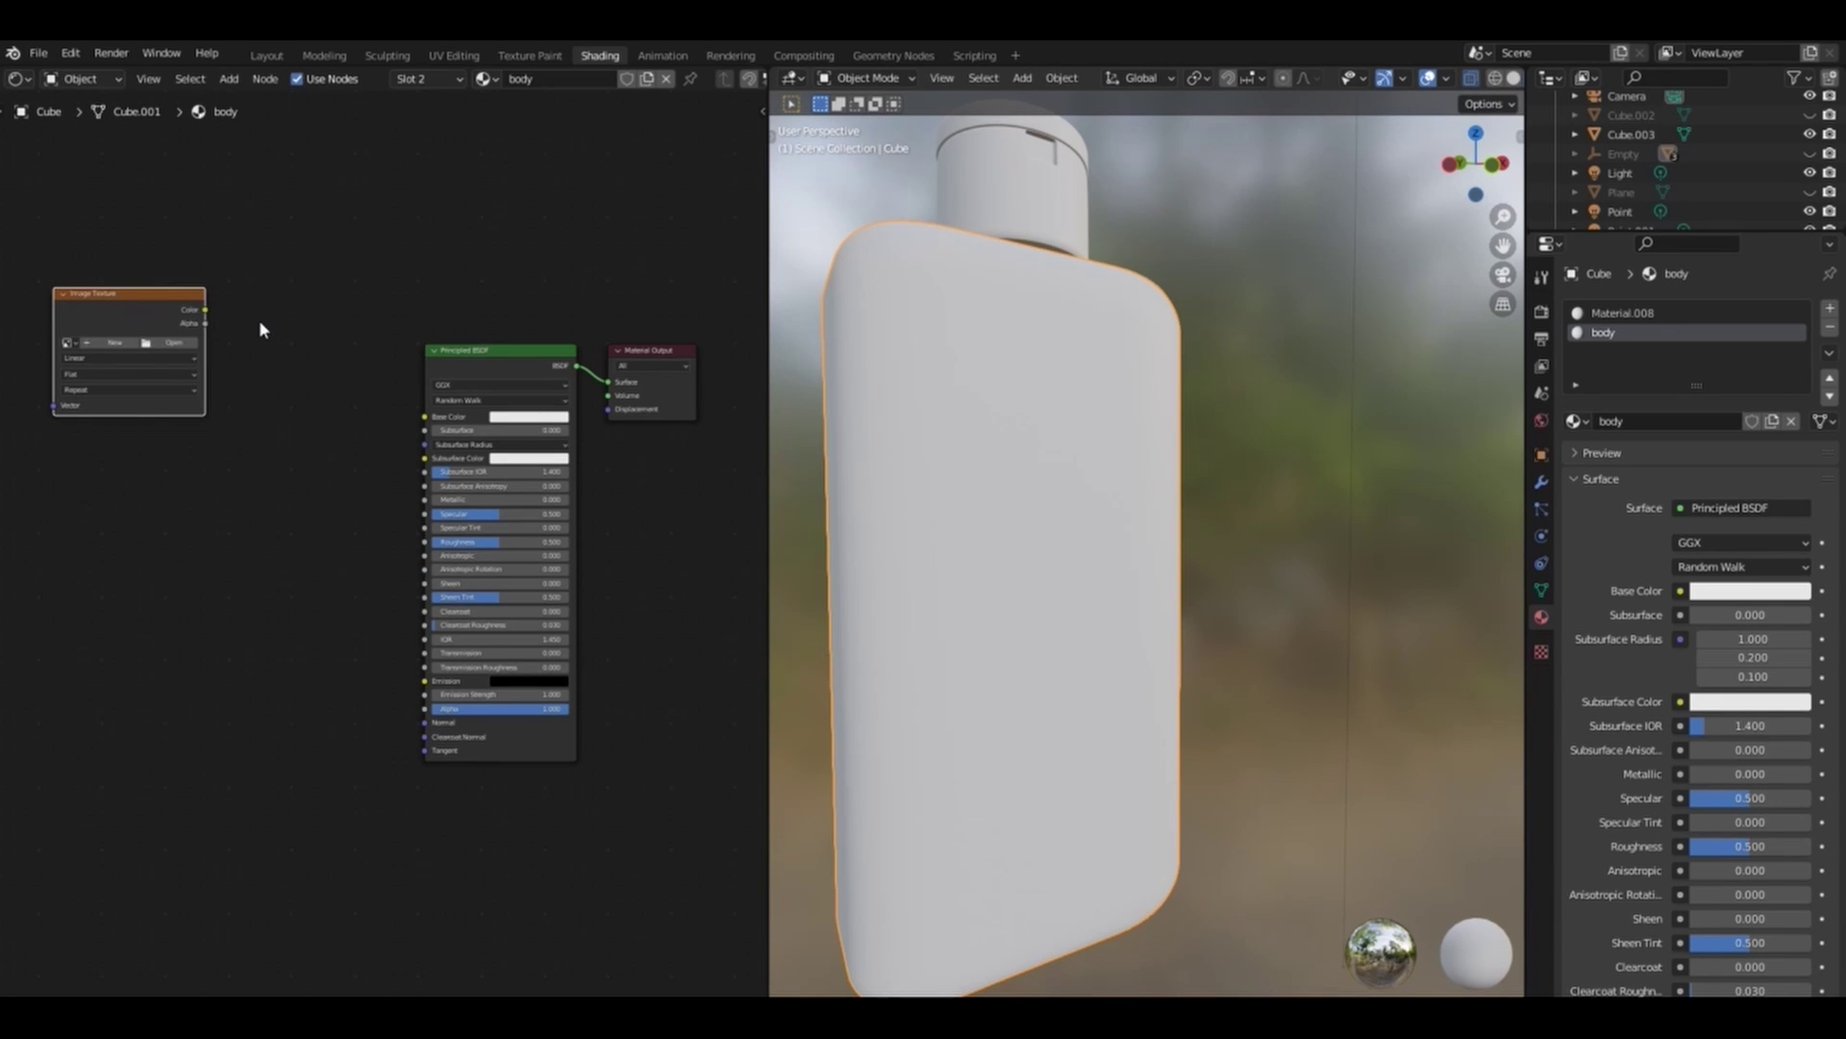
key(shift+a)
text(mix)
key(Return)
click(288, 404)
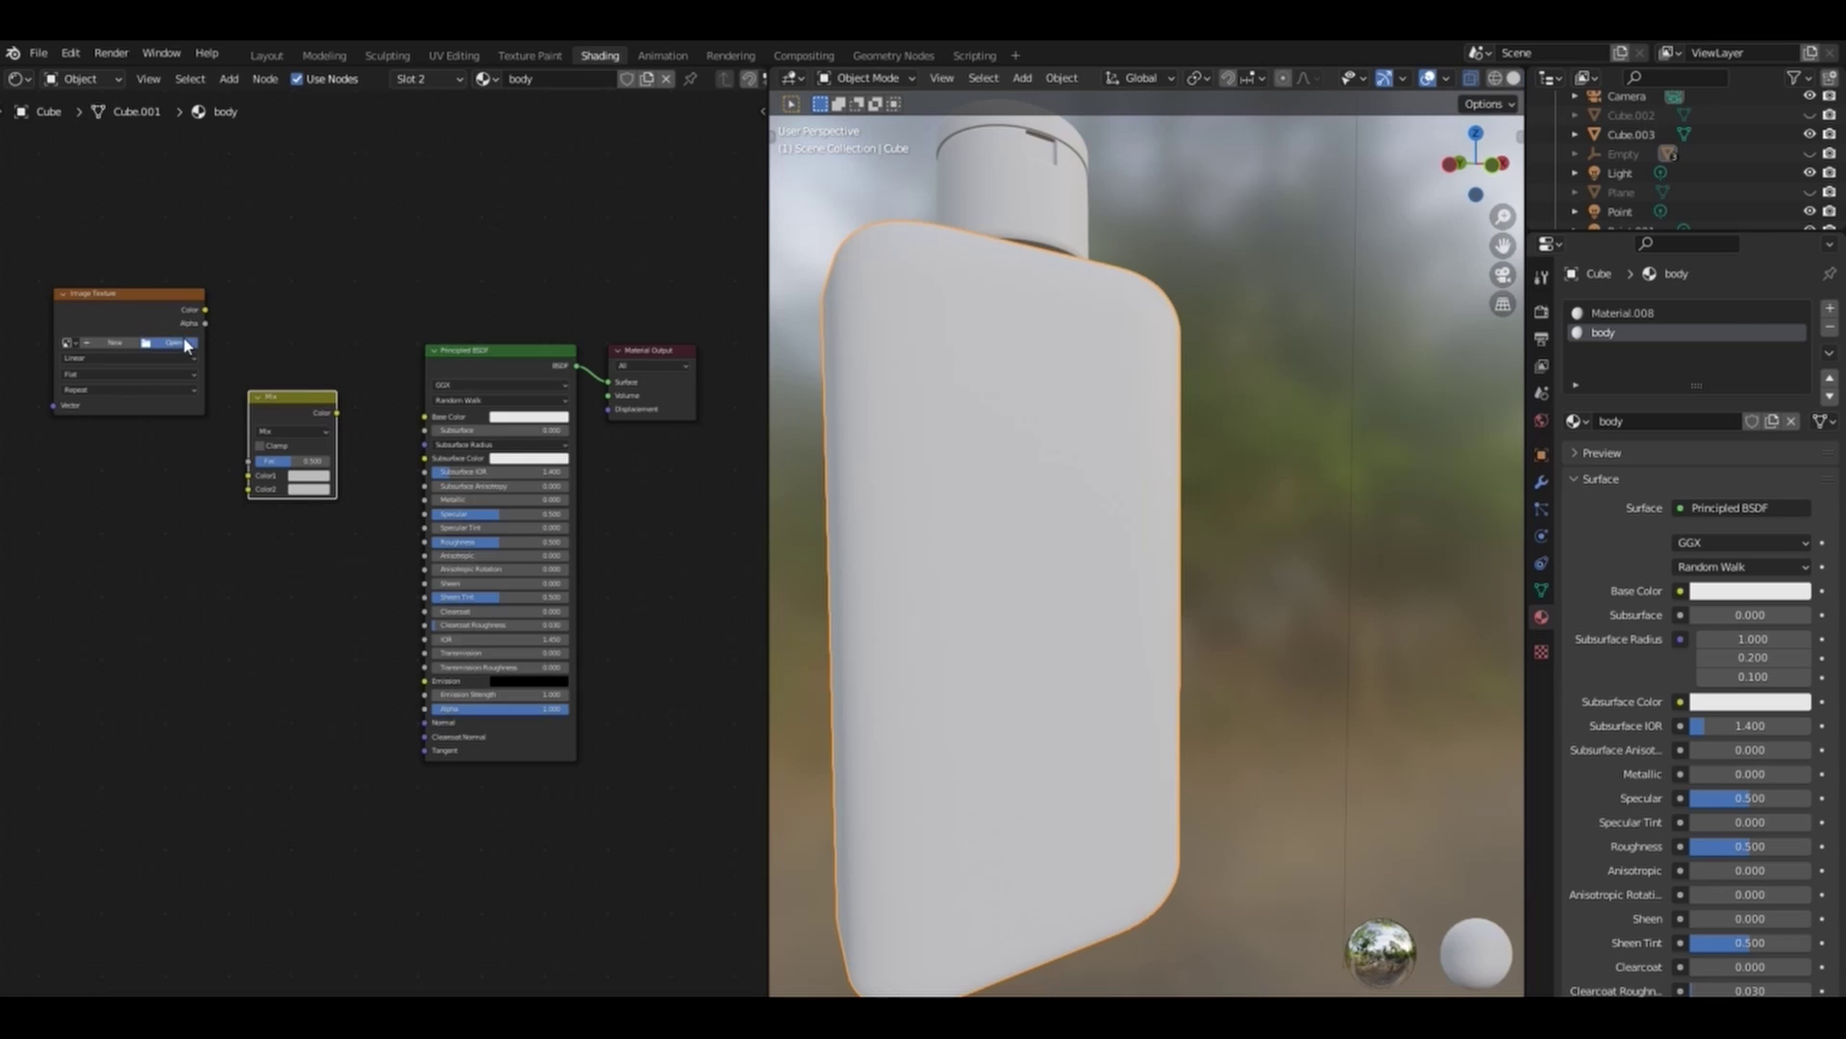
Load shampoo new.png from Downloads into the Image Texture node and set its extension to Clip.
click(186, 347)
click(499, 683)
key(ctrl+f)
text(sham)
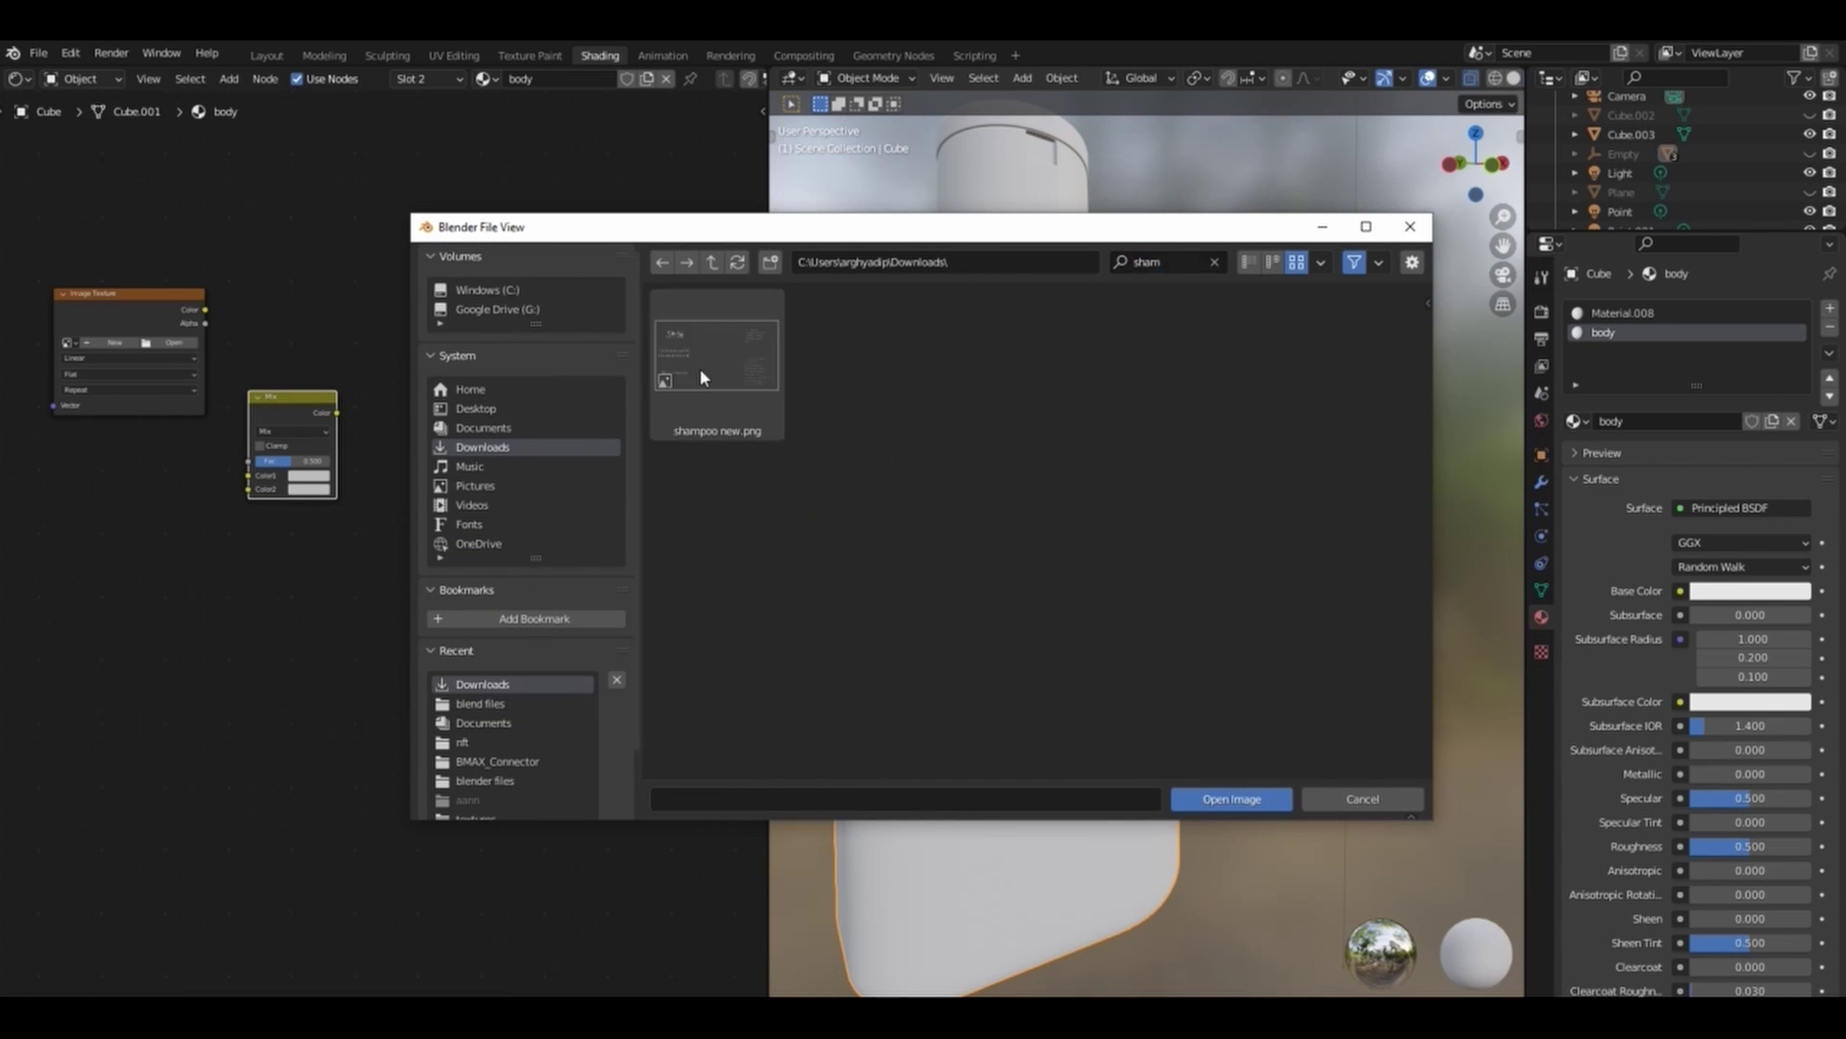
double_click(702, 370)
click(106, 389)
click(101, 423)
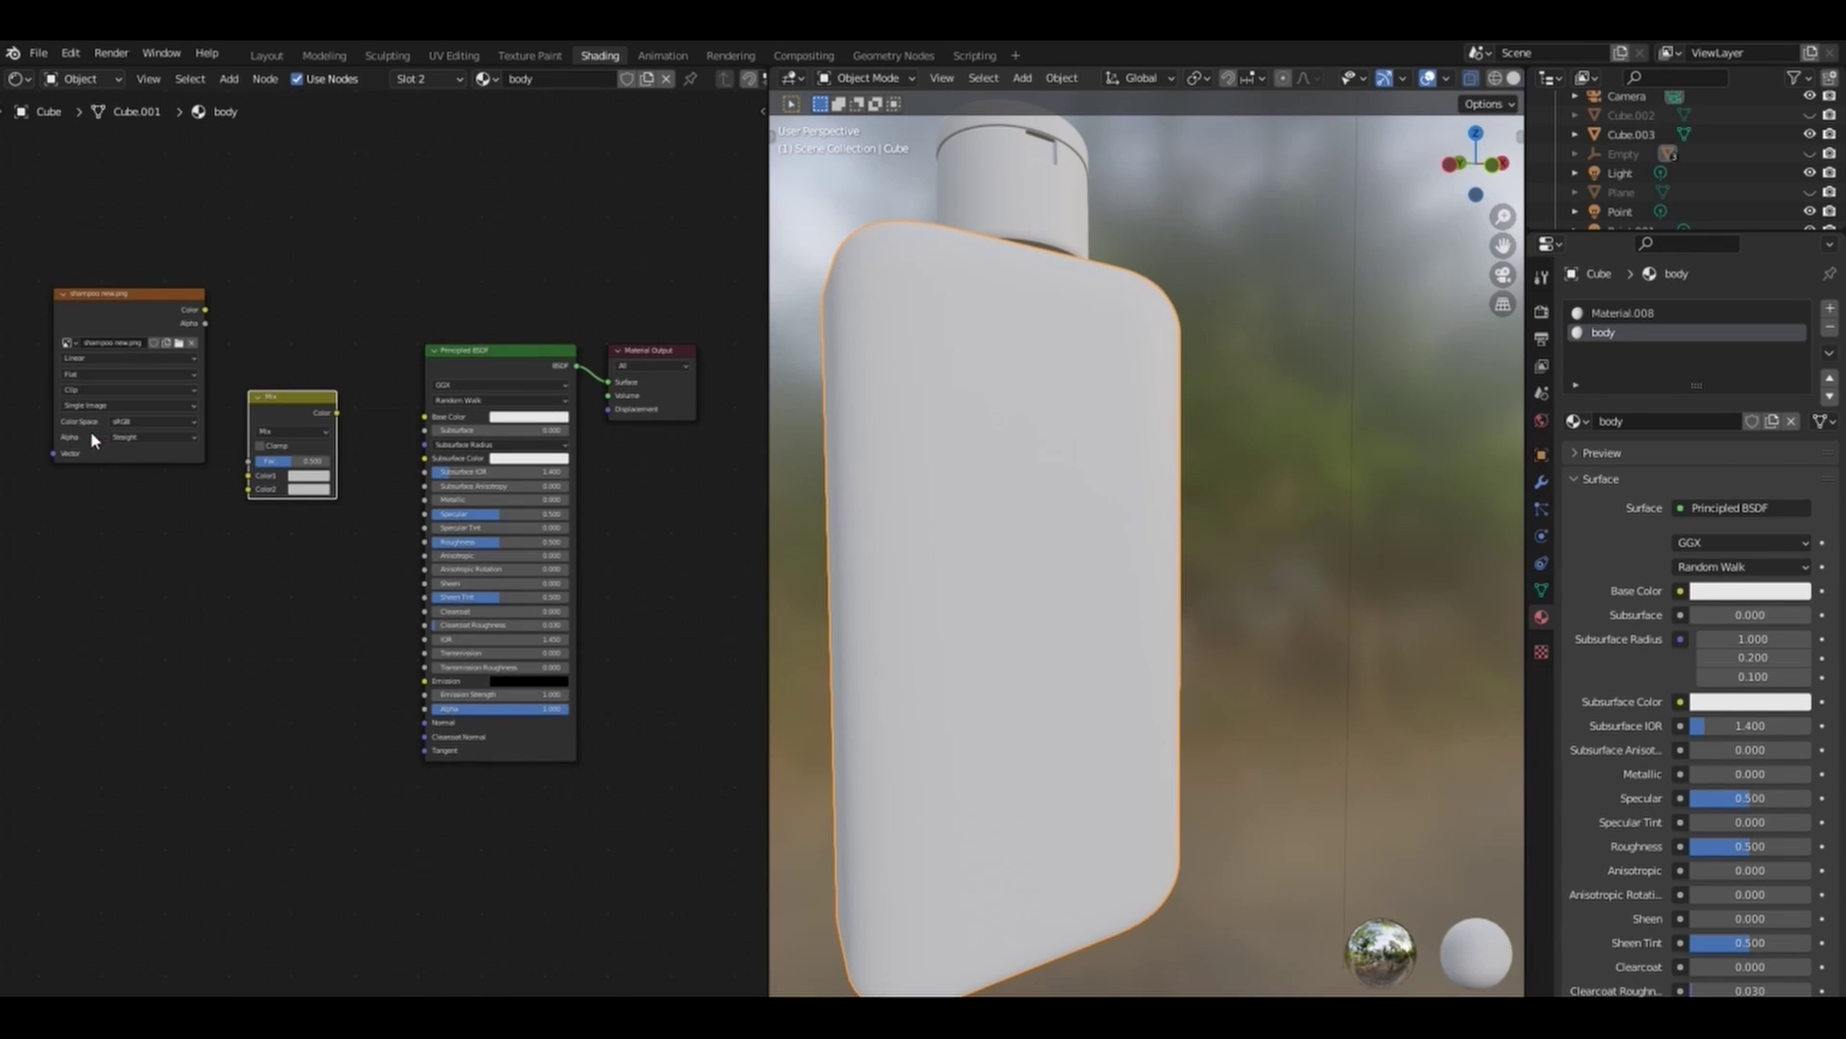
Connect the image's Color to Mix Color2 and Alpha to Fac, set Color1 to near-black, and link Mix to Base Color.
drag(282, 406, 312, 367)
drag(205, 309, 274, 447)
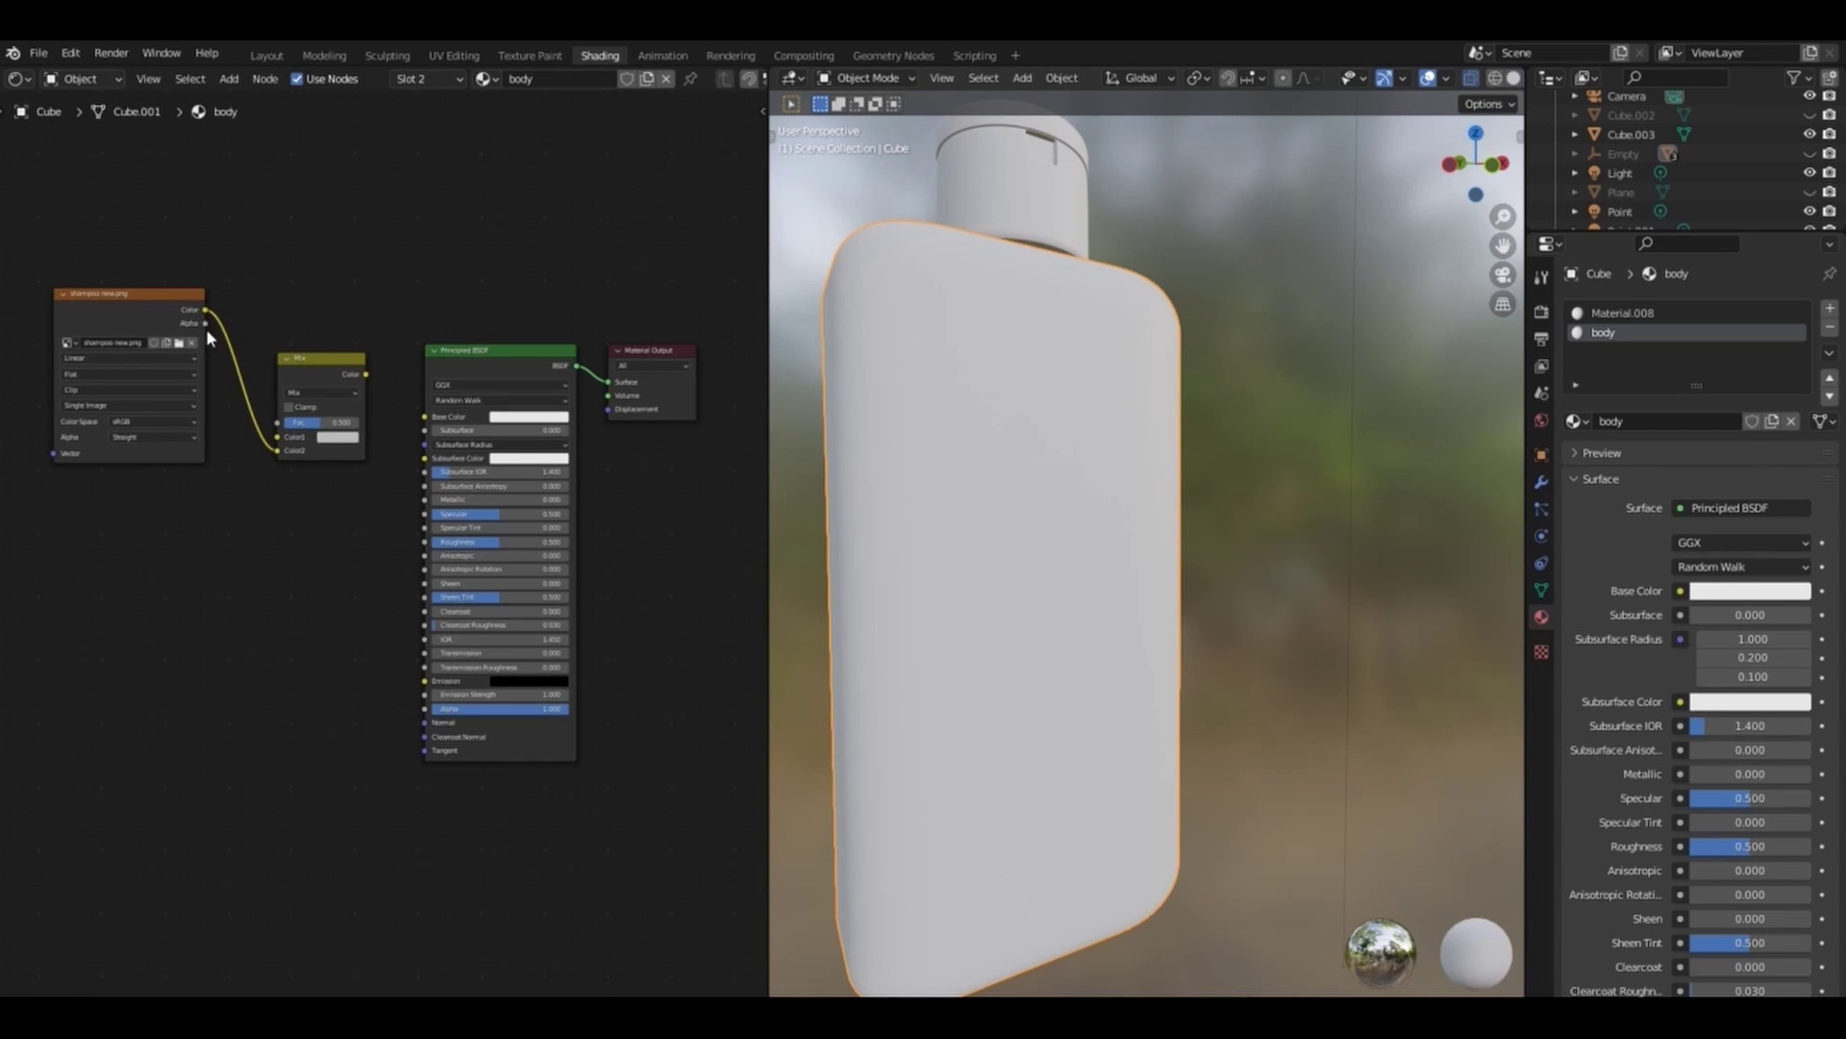
drag(205, 323, 261, 407)
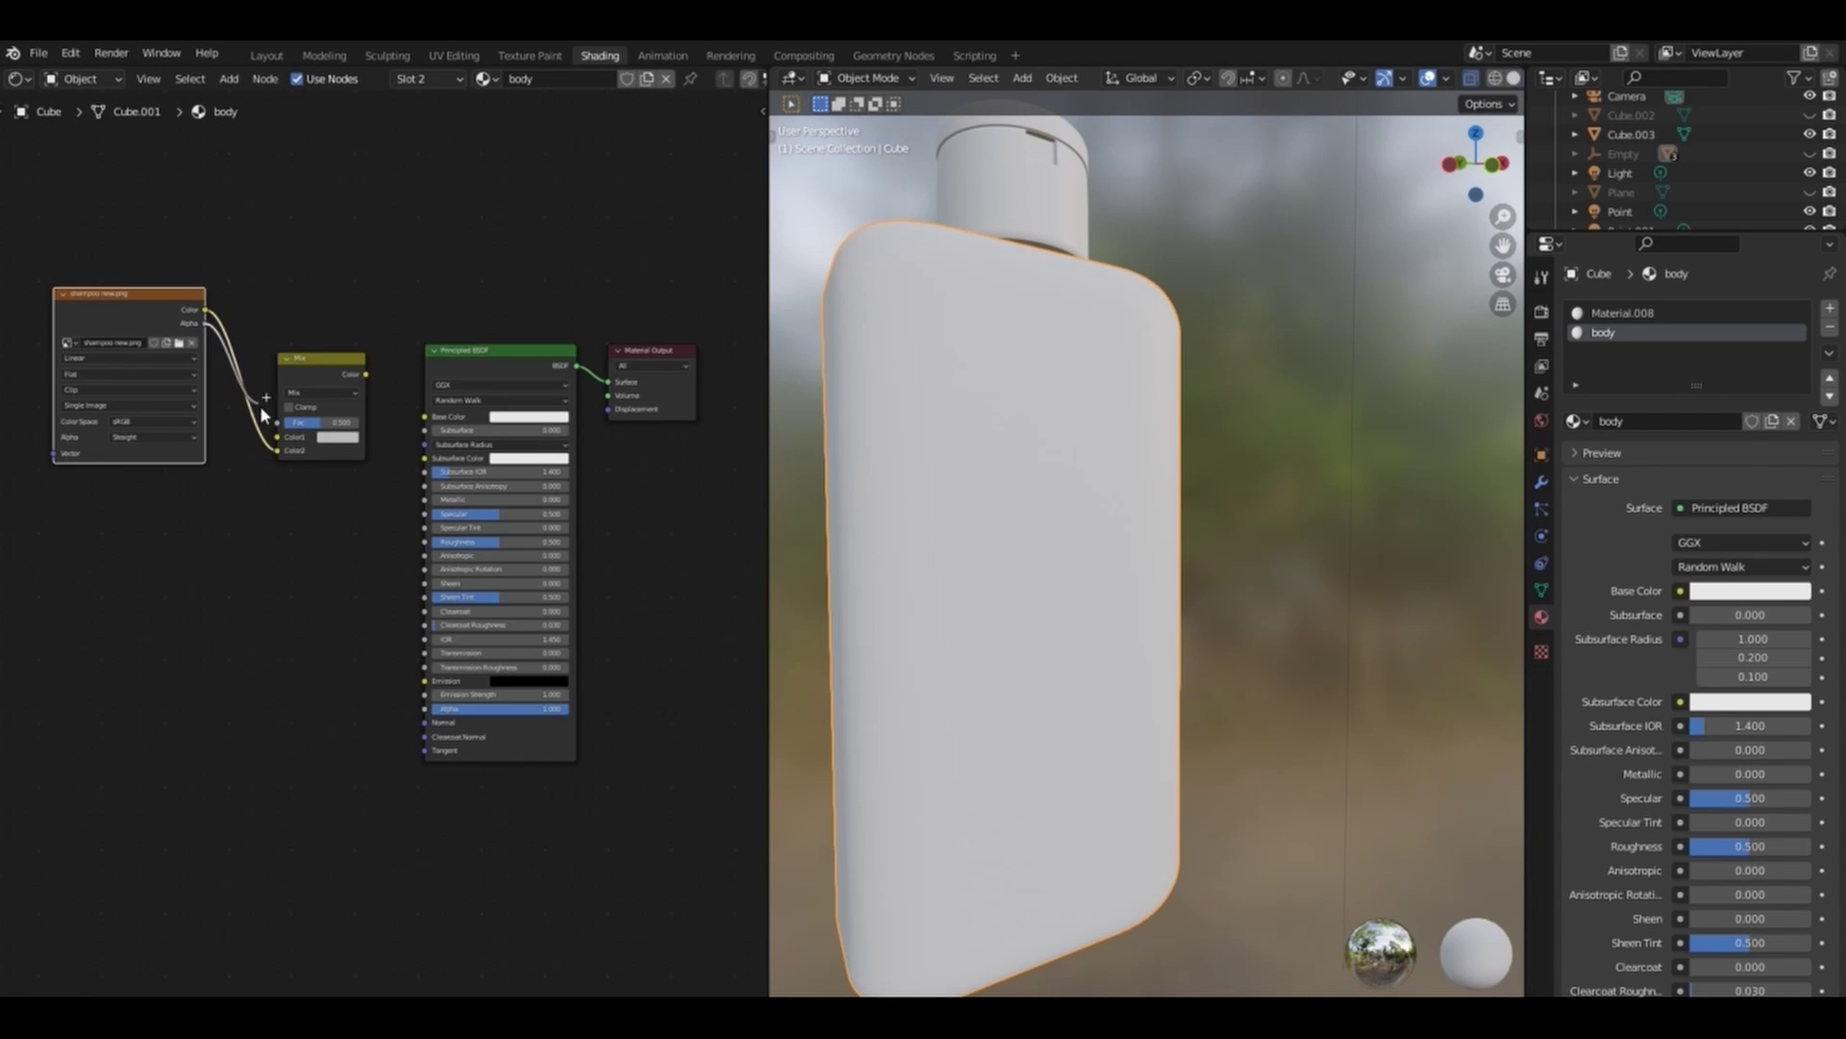
click(344, 437)
drag(427, 265, 427, 418)
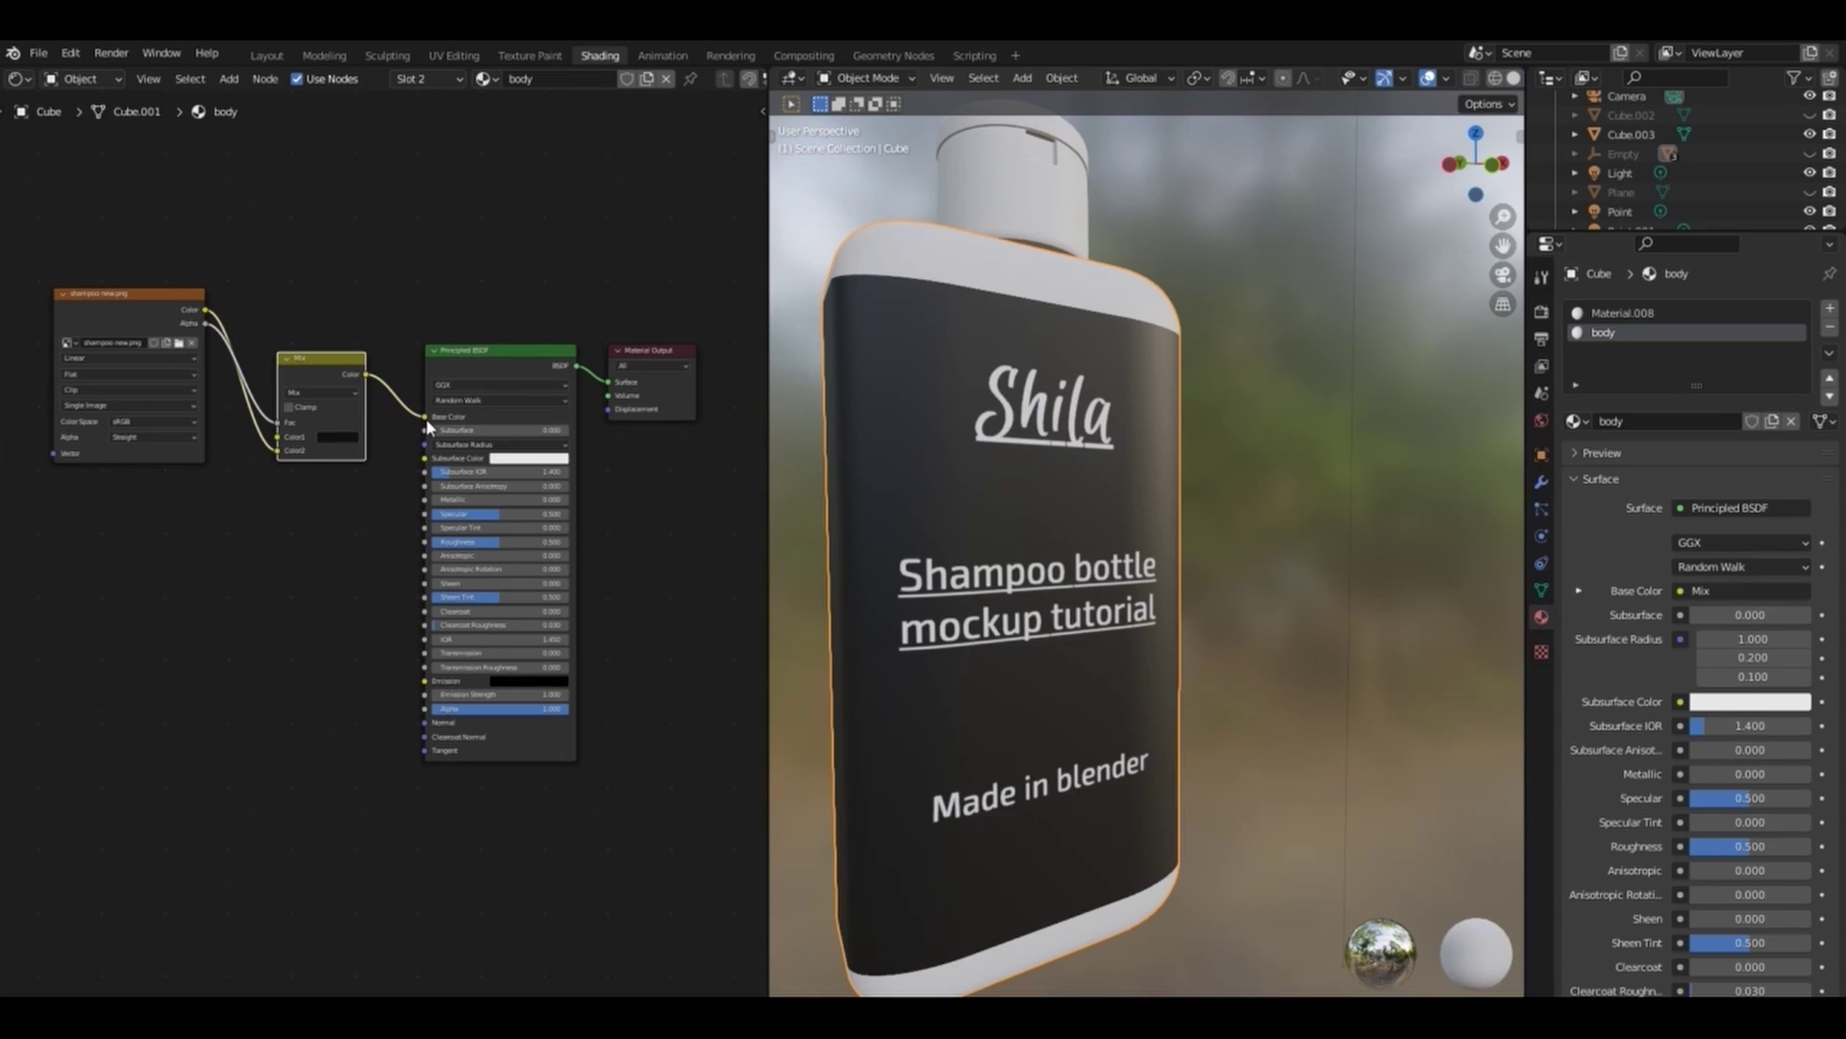
Try scaling and shifting the UVs of the body material's faces, and undo the change.
click(448, 56)
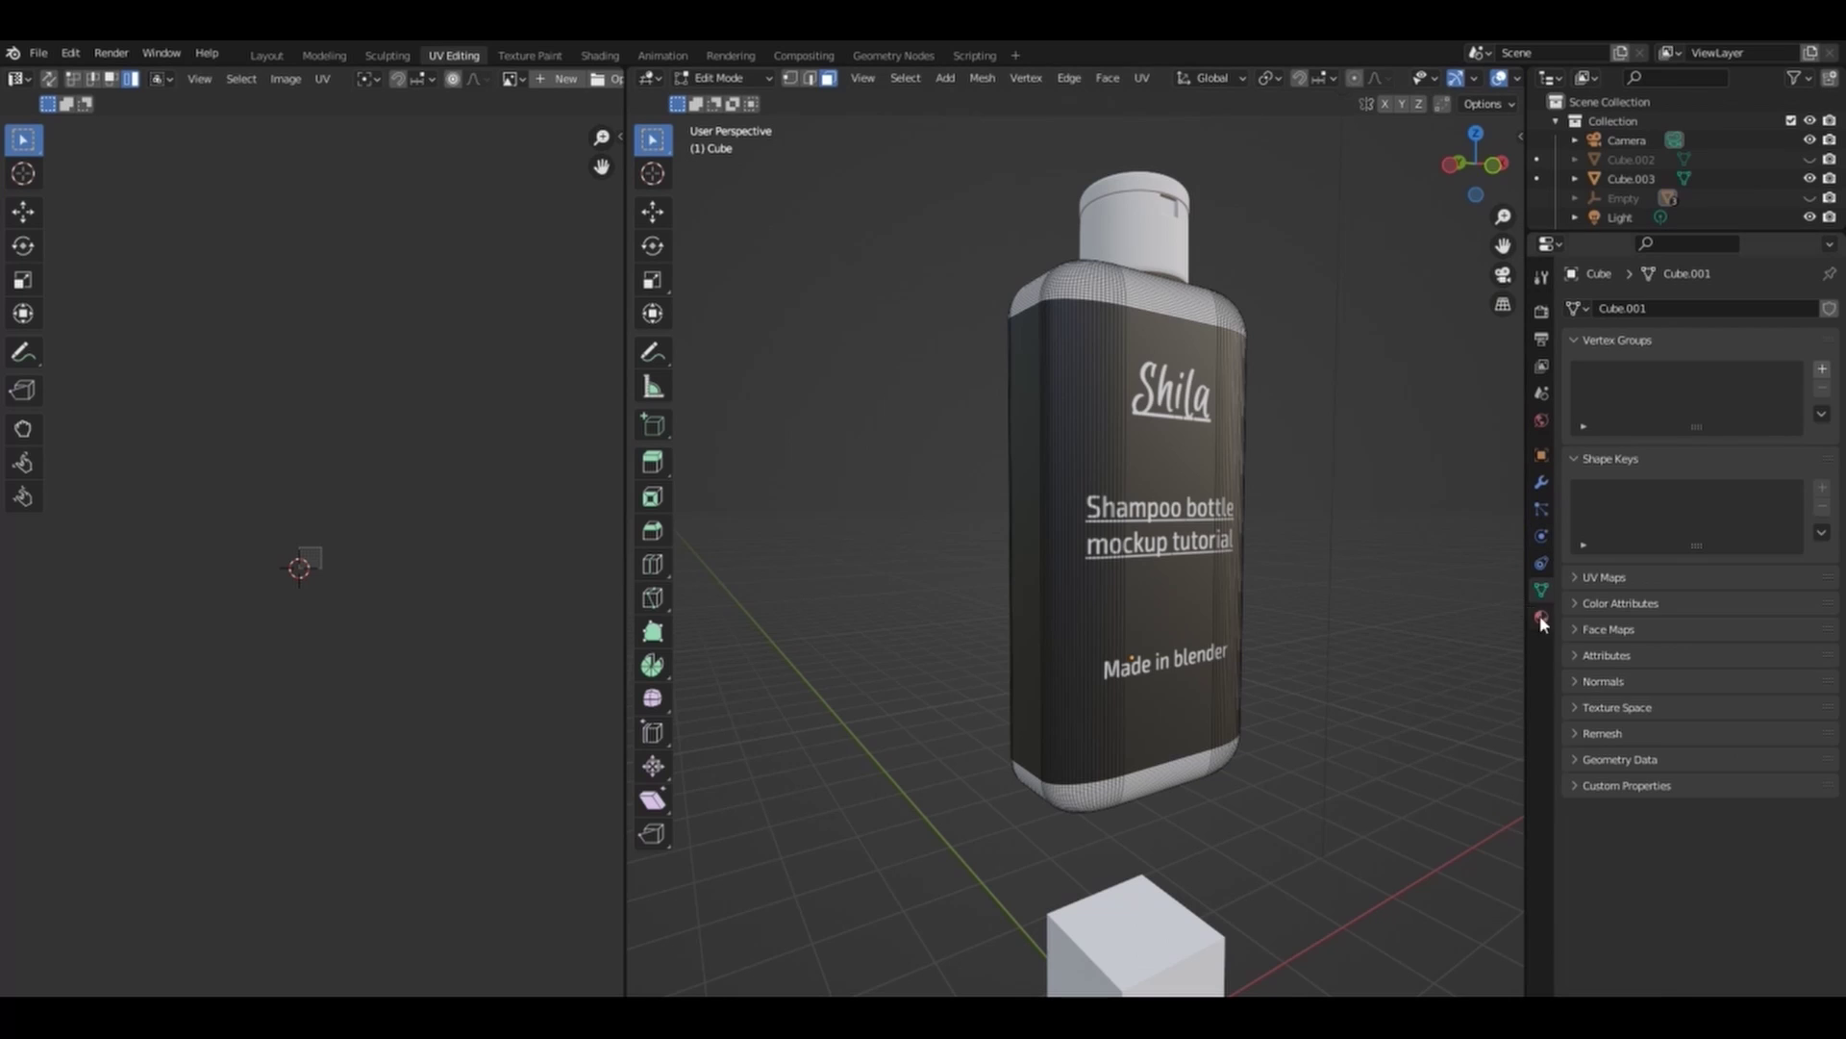
click(1542, 616)
click(1699, 421)
drag(603, 137, 602, 96)
key(s)
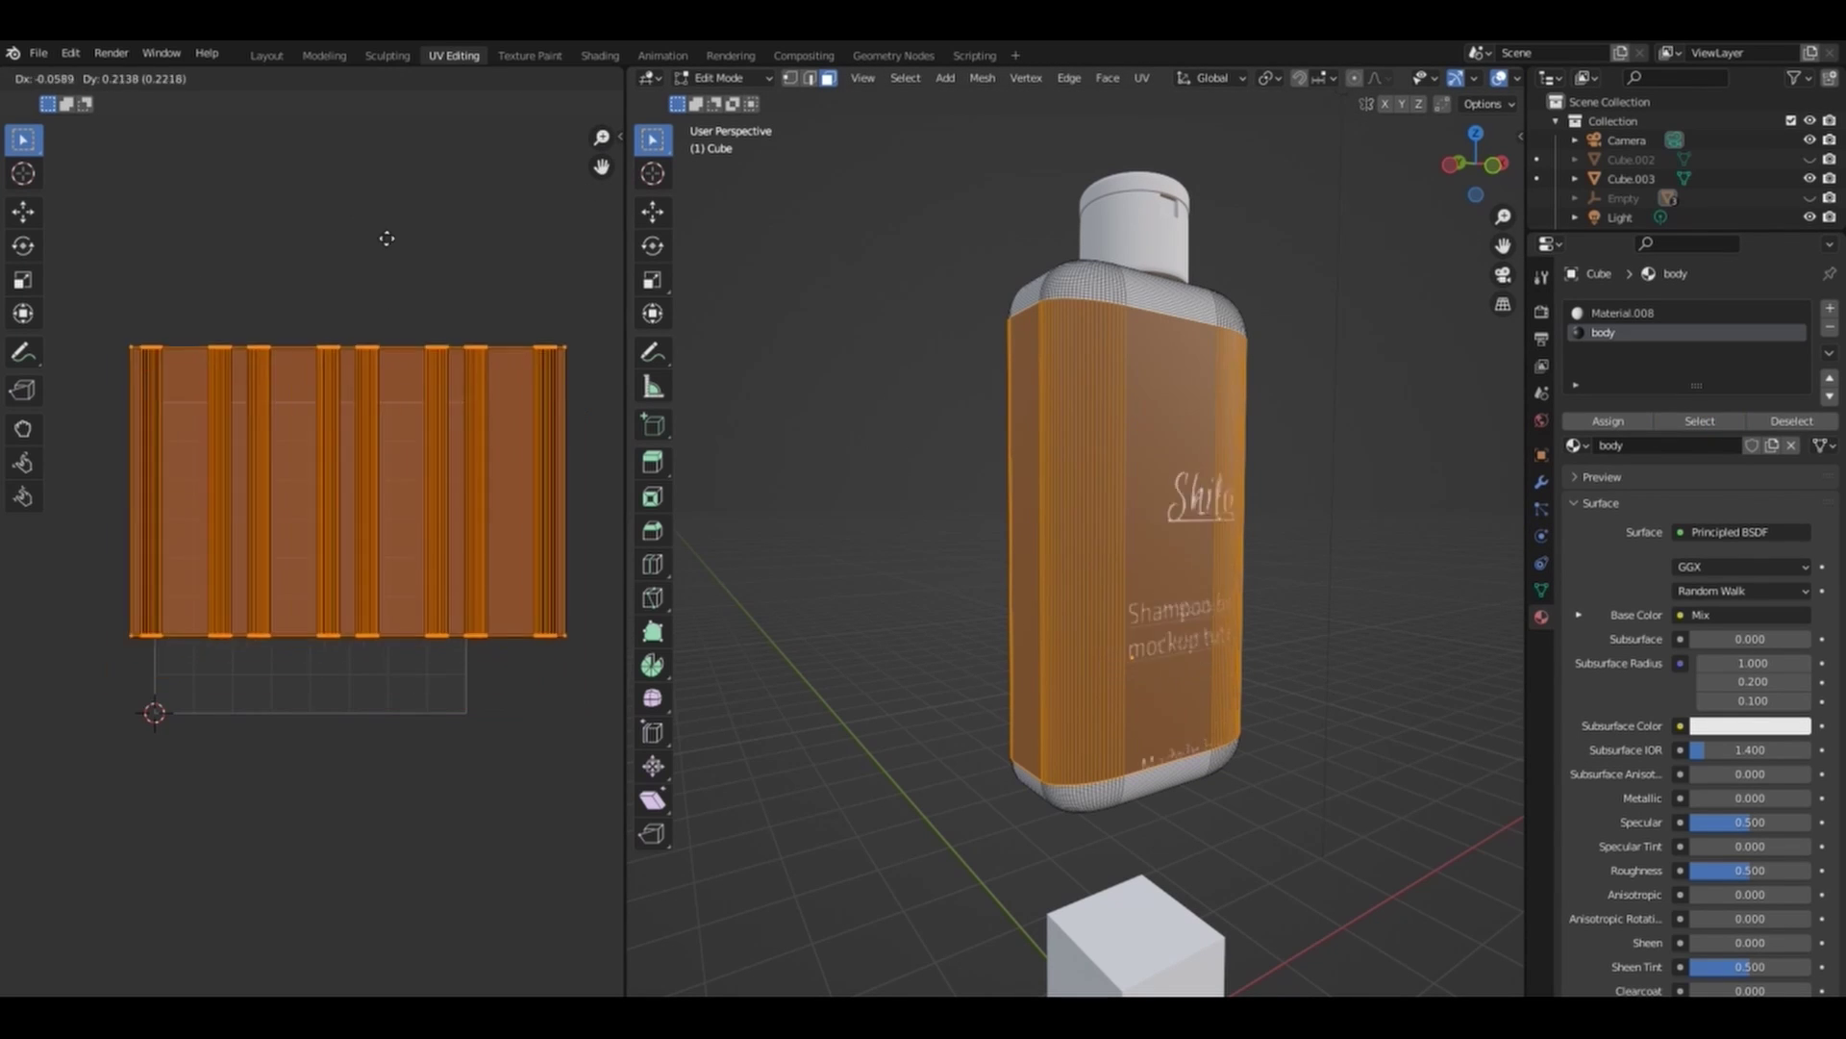
click(363, 351)
key(ctrl+z)
drag(1475, 163, 1341, 163)
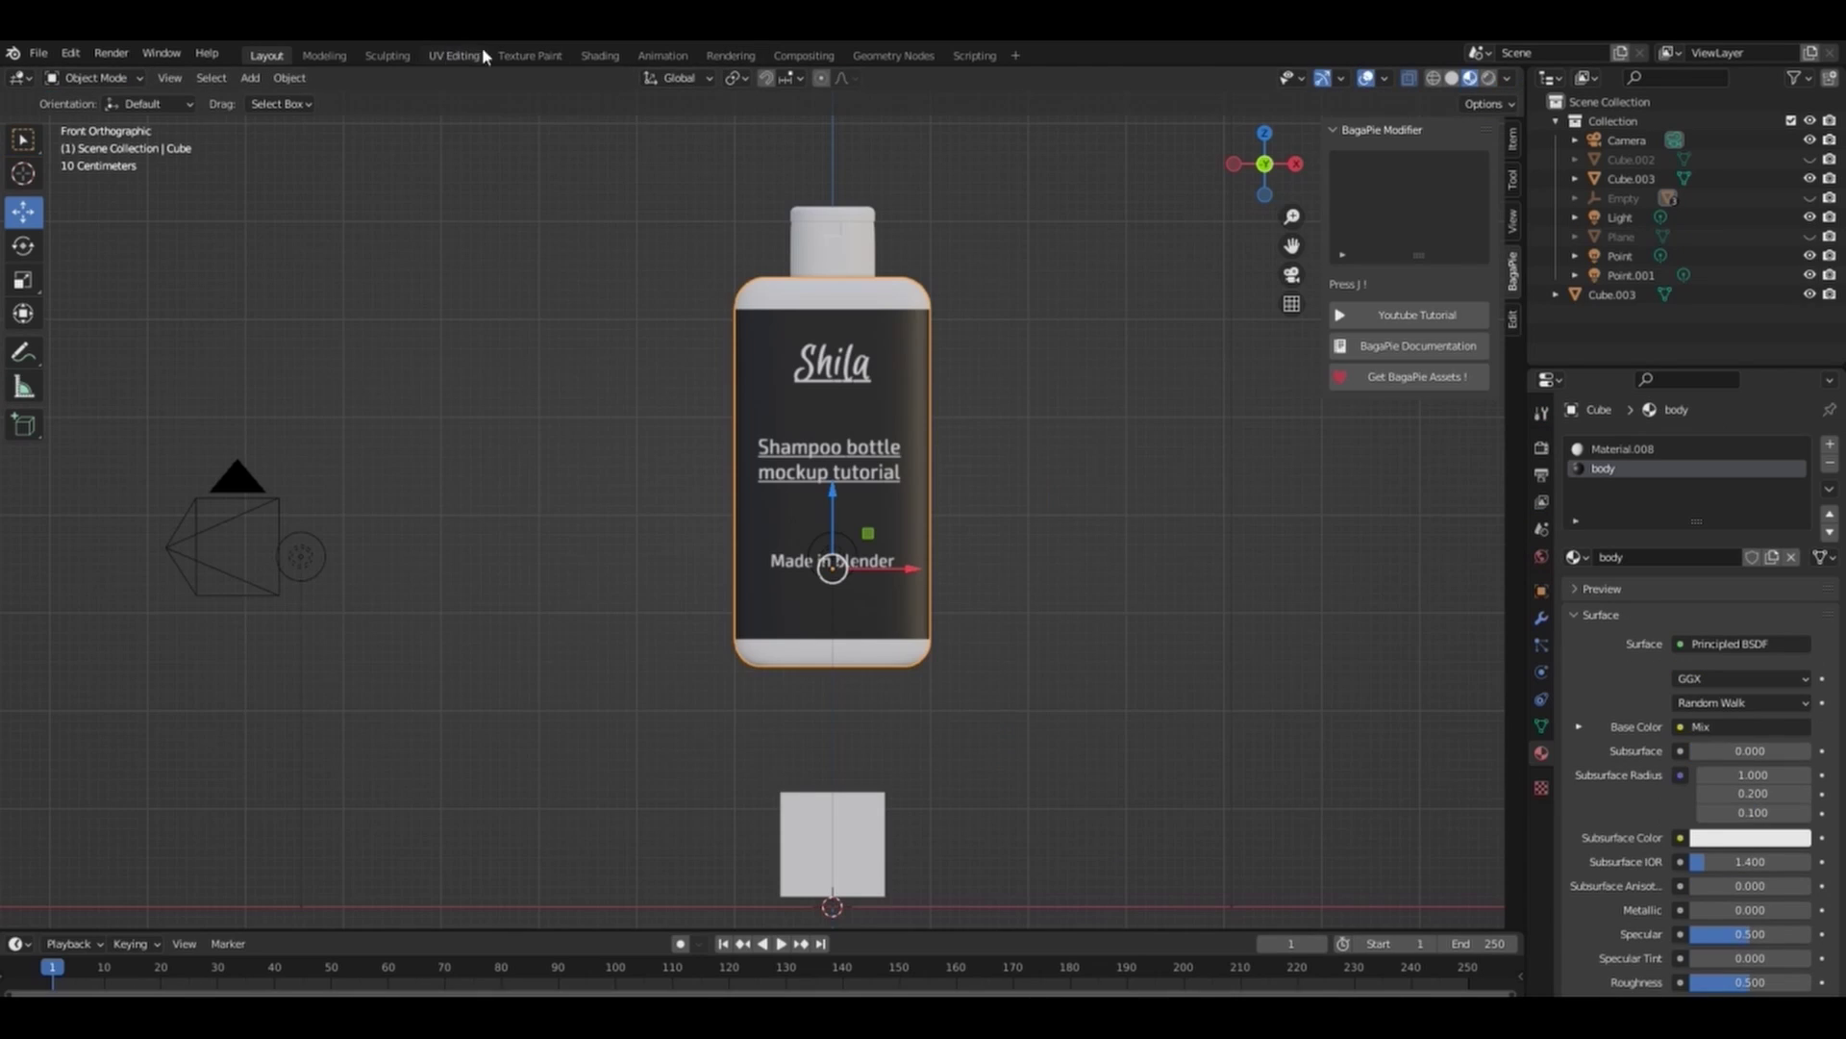
Set the Mix node's Color1 to light blue in the body material.
click(597, 55)
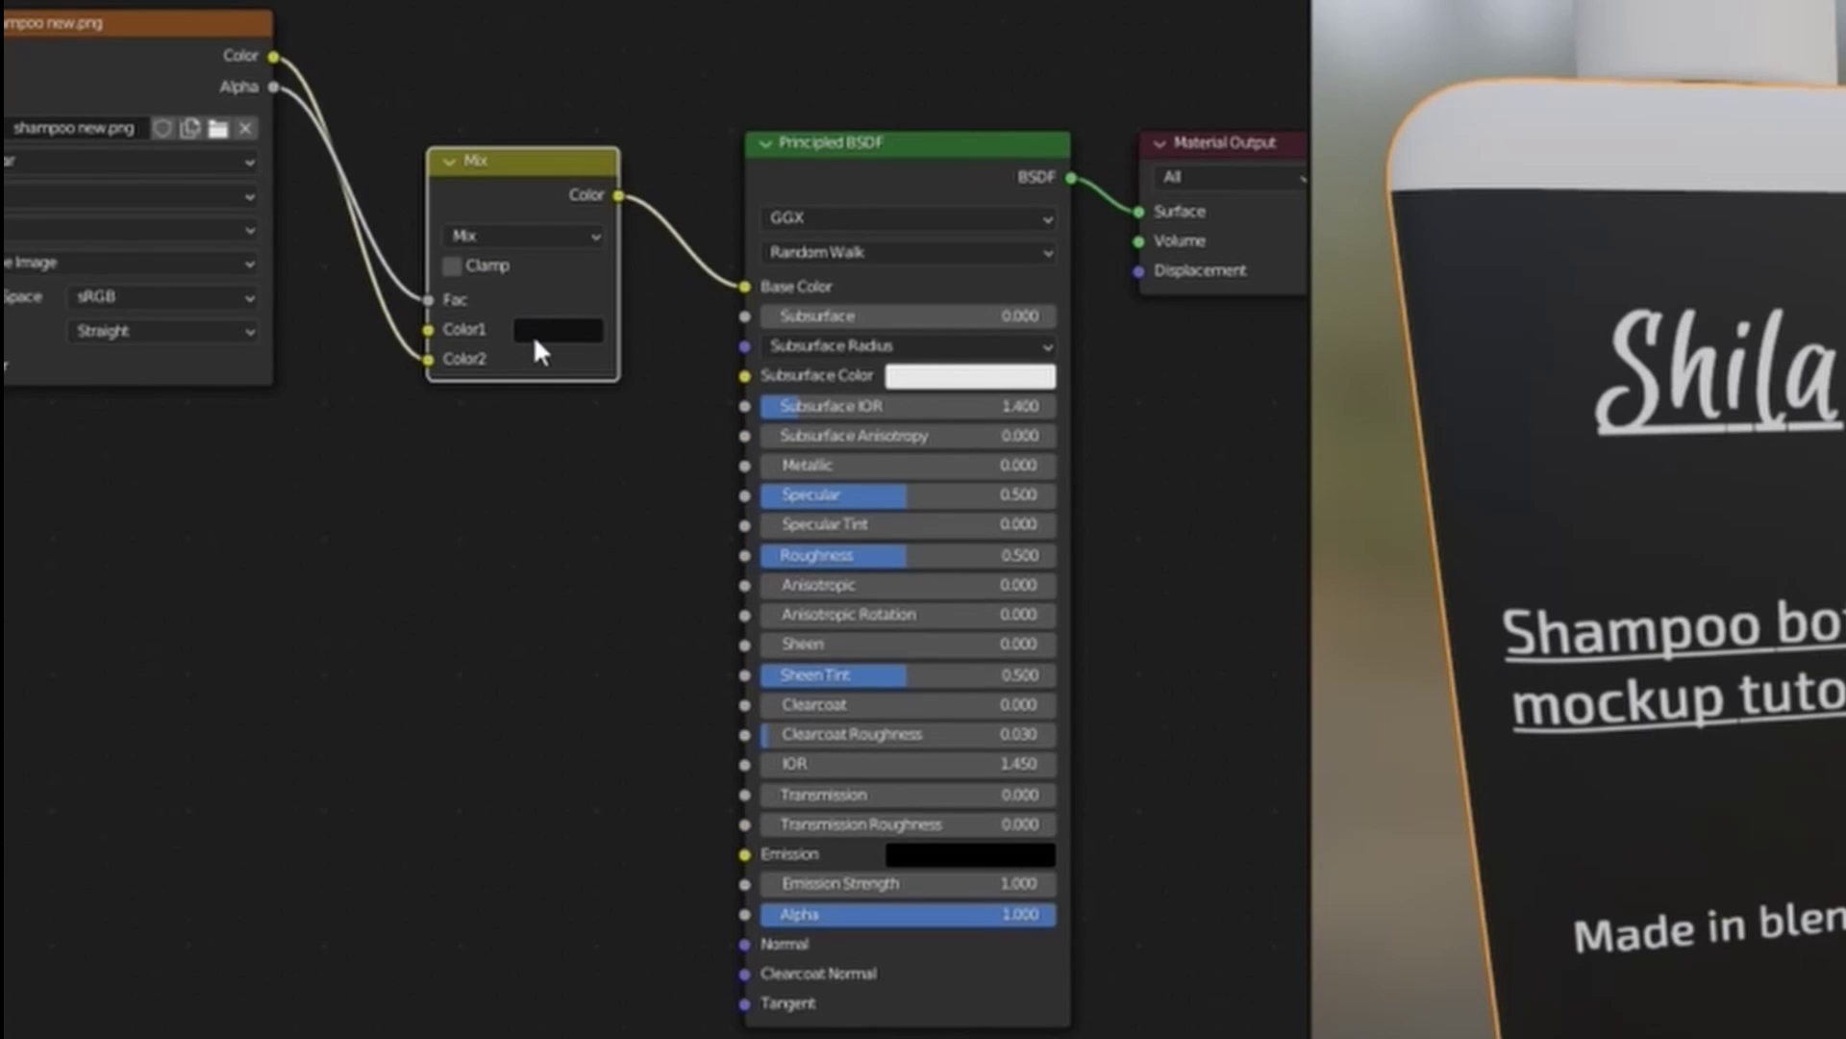
click(331, 437)
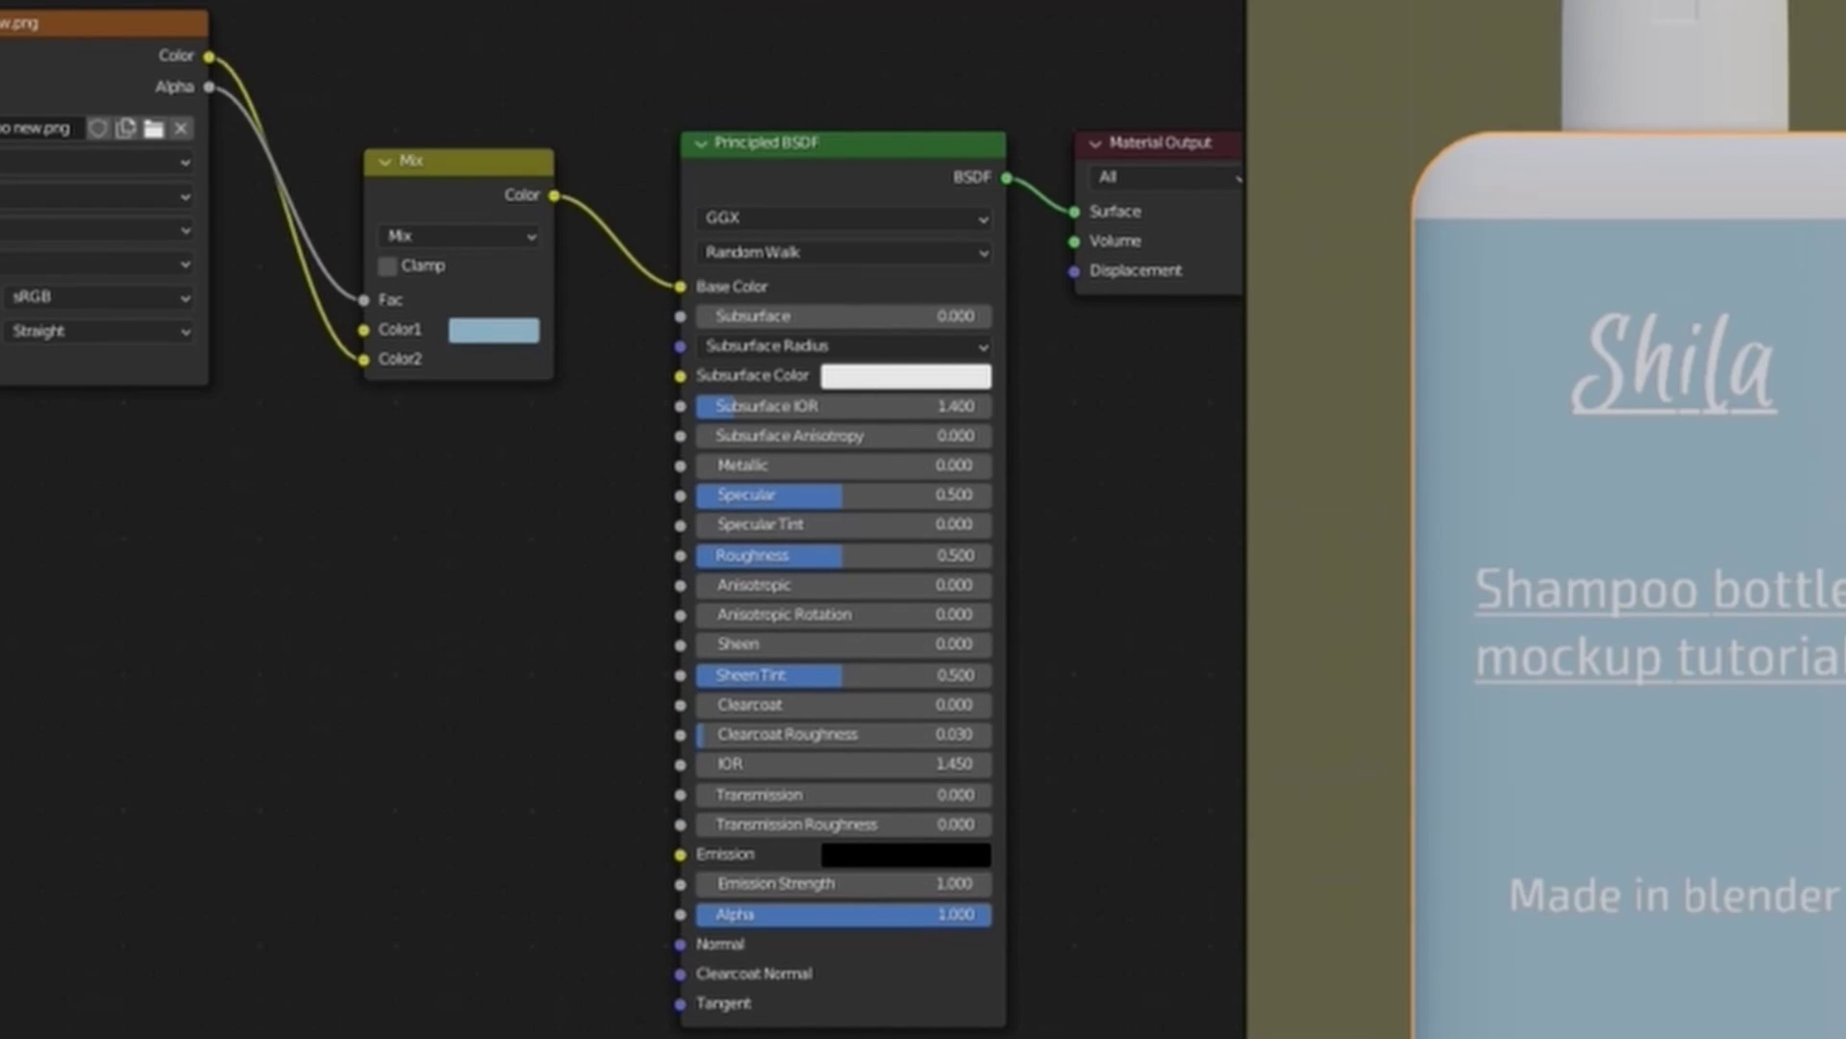
scroll(404, 598, down, 2)
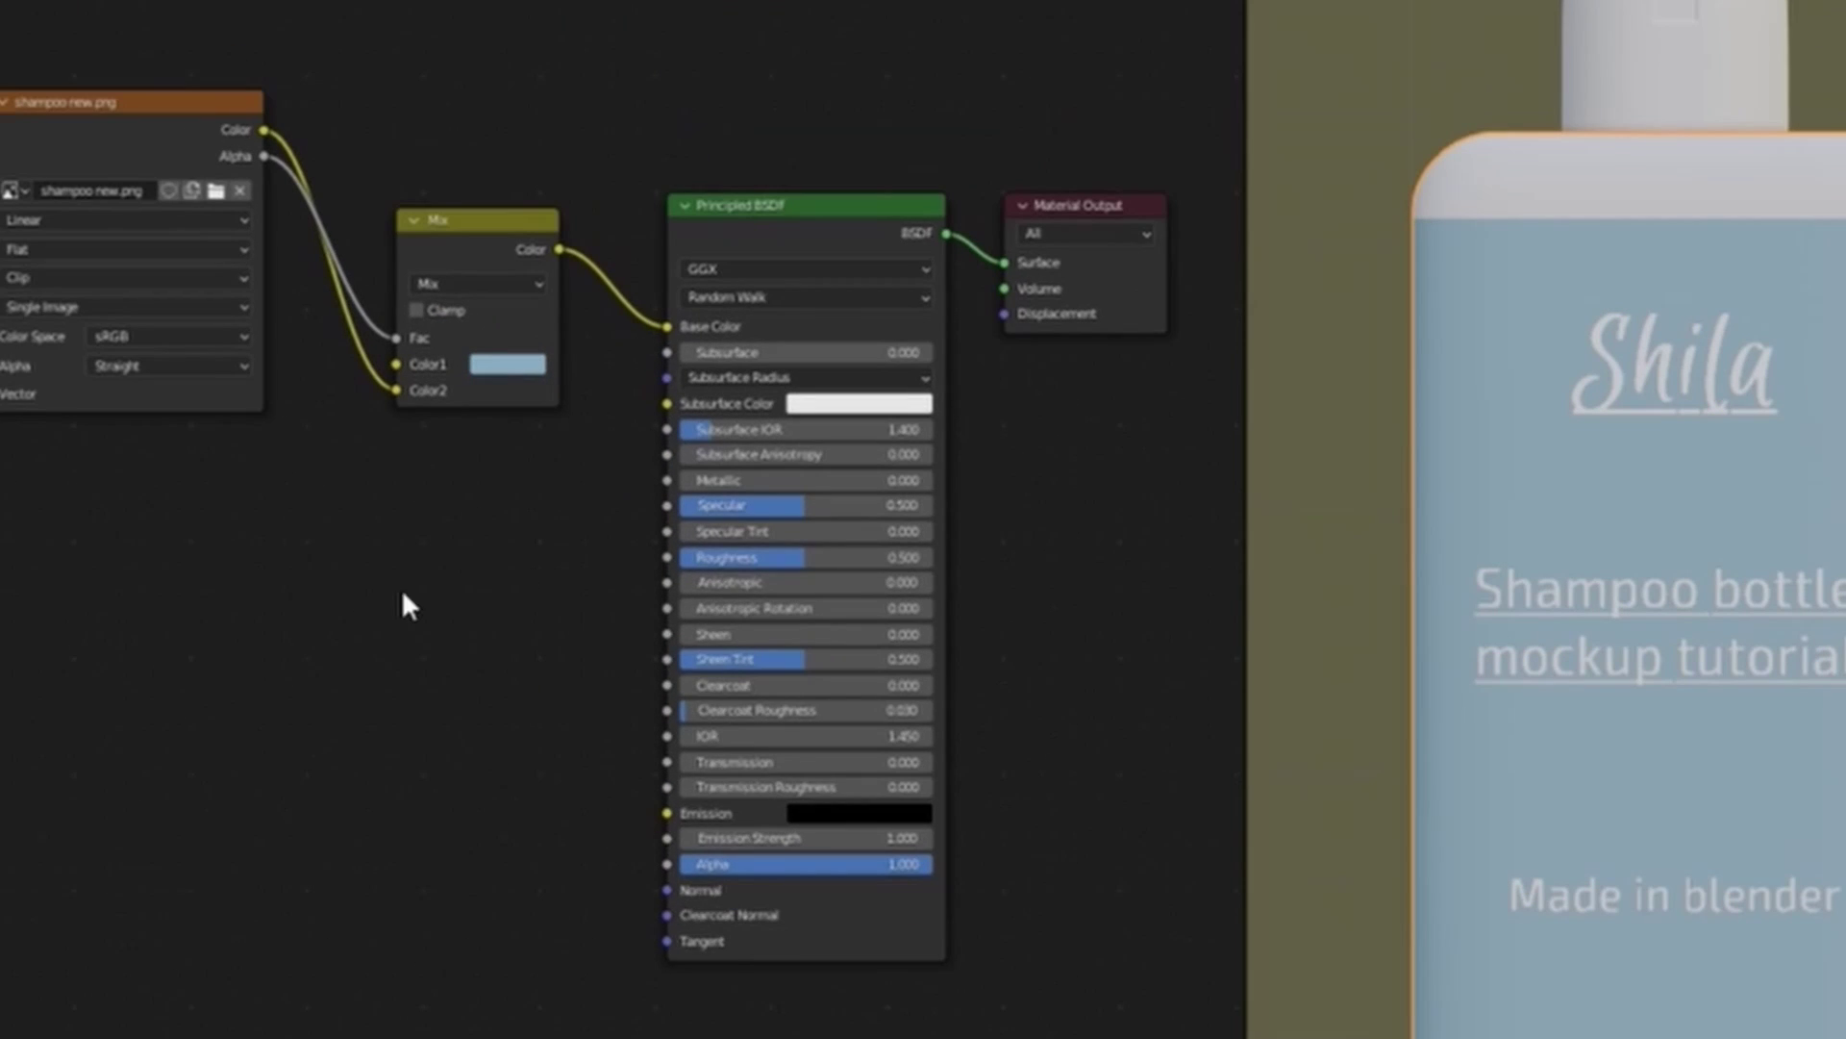
Add a ColorRamp node and connect its Color output to the Mix node's Color1 input.
key(shift+a)
click(330, 588)
text(color)
click(462, 651)
click(171, 492)
drag(266, 473, 395, 371)
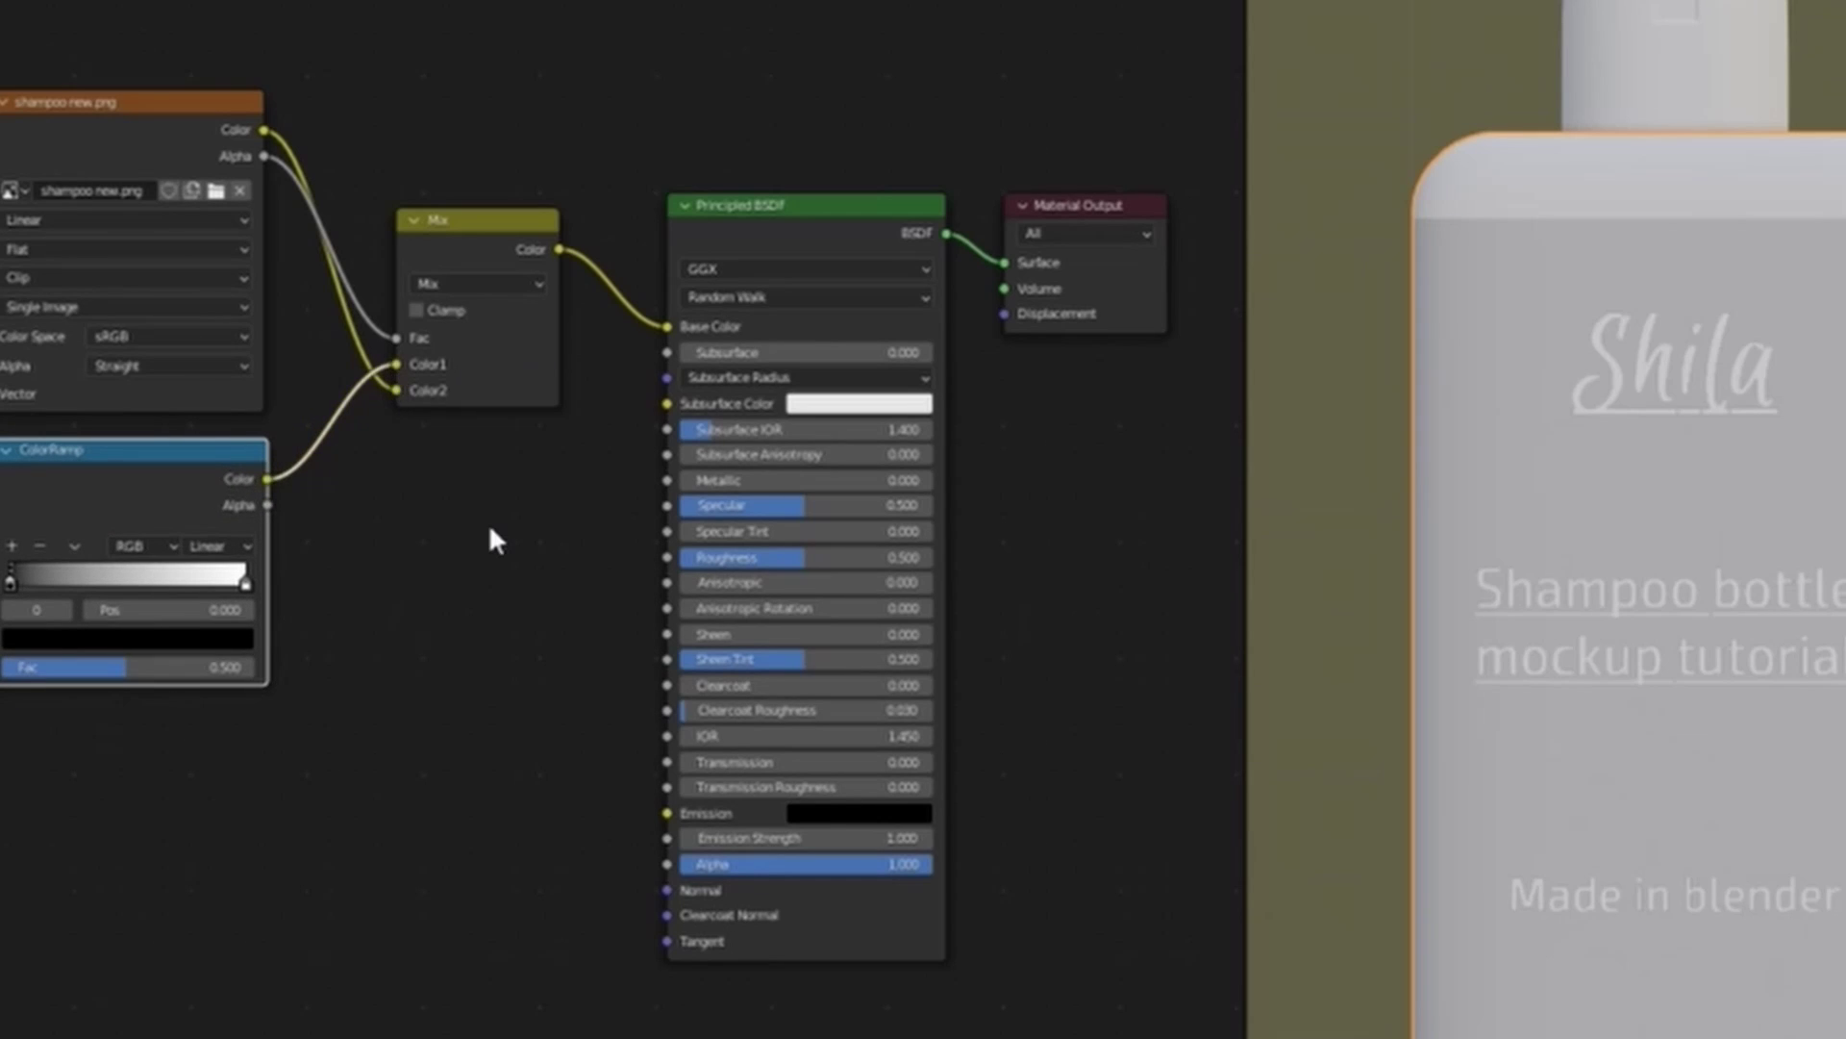
Set the ColorRamp's first stop to bright green.
scroll(461, 568, down, 1)
click(167, 623)
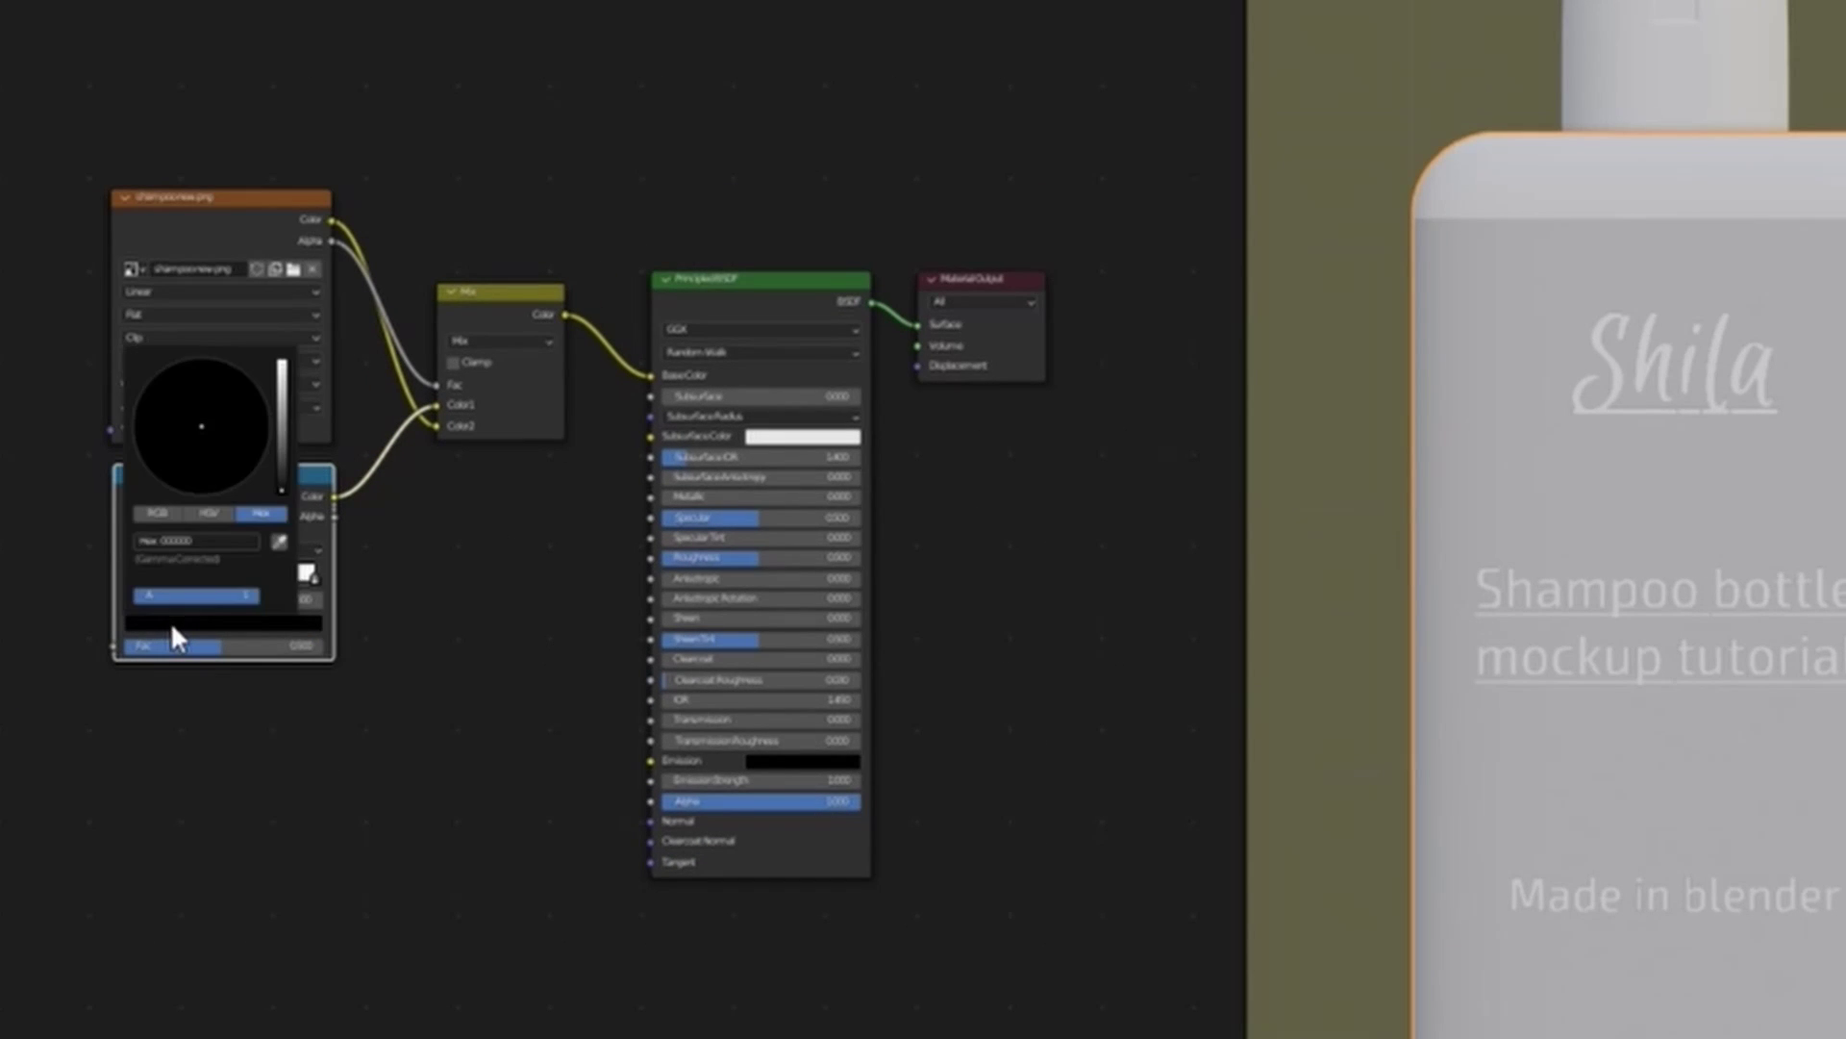
drag(277, 408, 277, 359)
click(234, 386)
click(456, 528)
scroll(456, 528, up, 1)
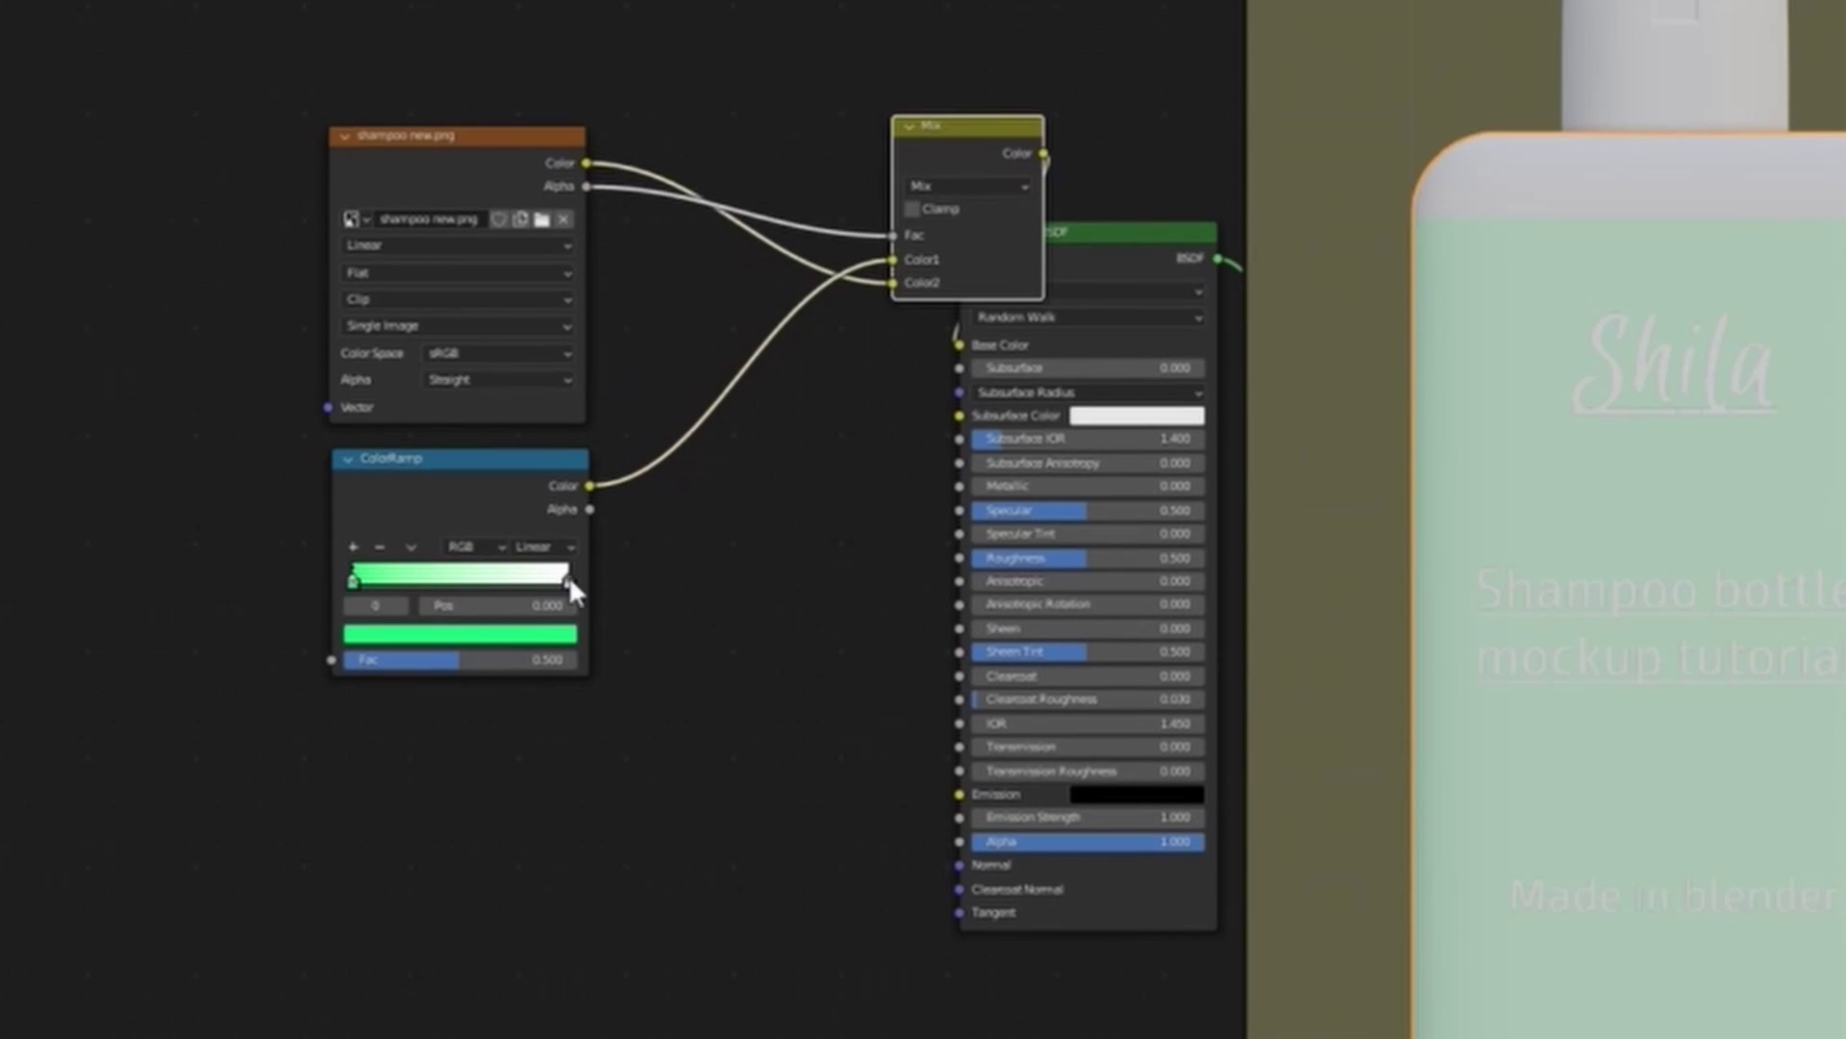
Set the ColorRamp's second stop to dark teal and copy its hex value.
click(460, 634)
click(421, 332)
click(509, 637)
click(450, 536)
key(ctrl+c)
key(Return)
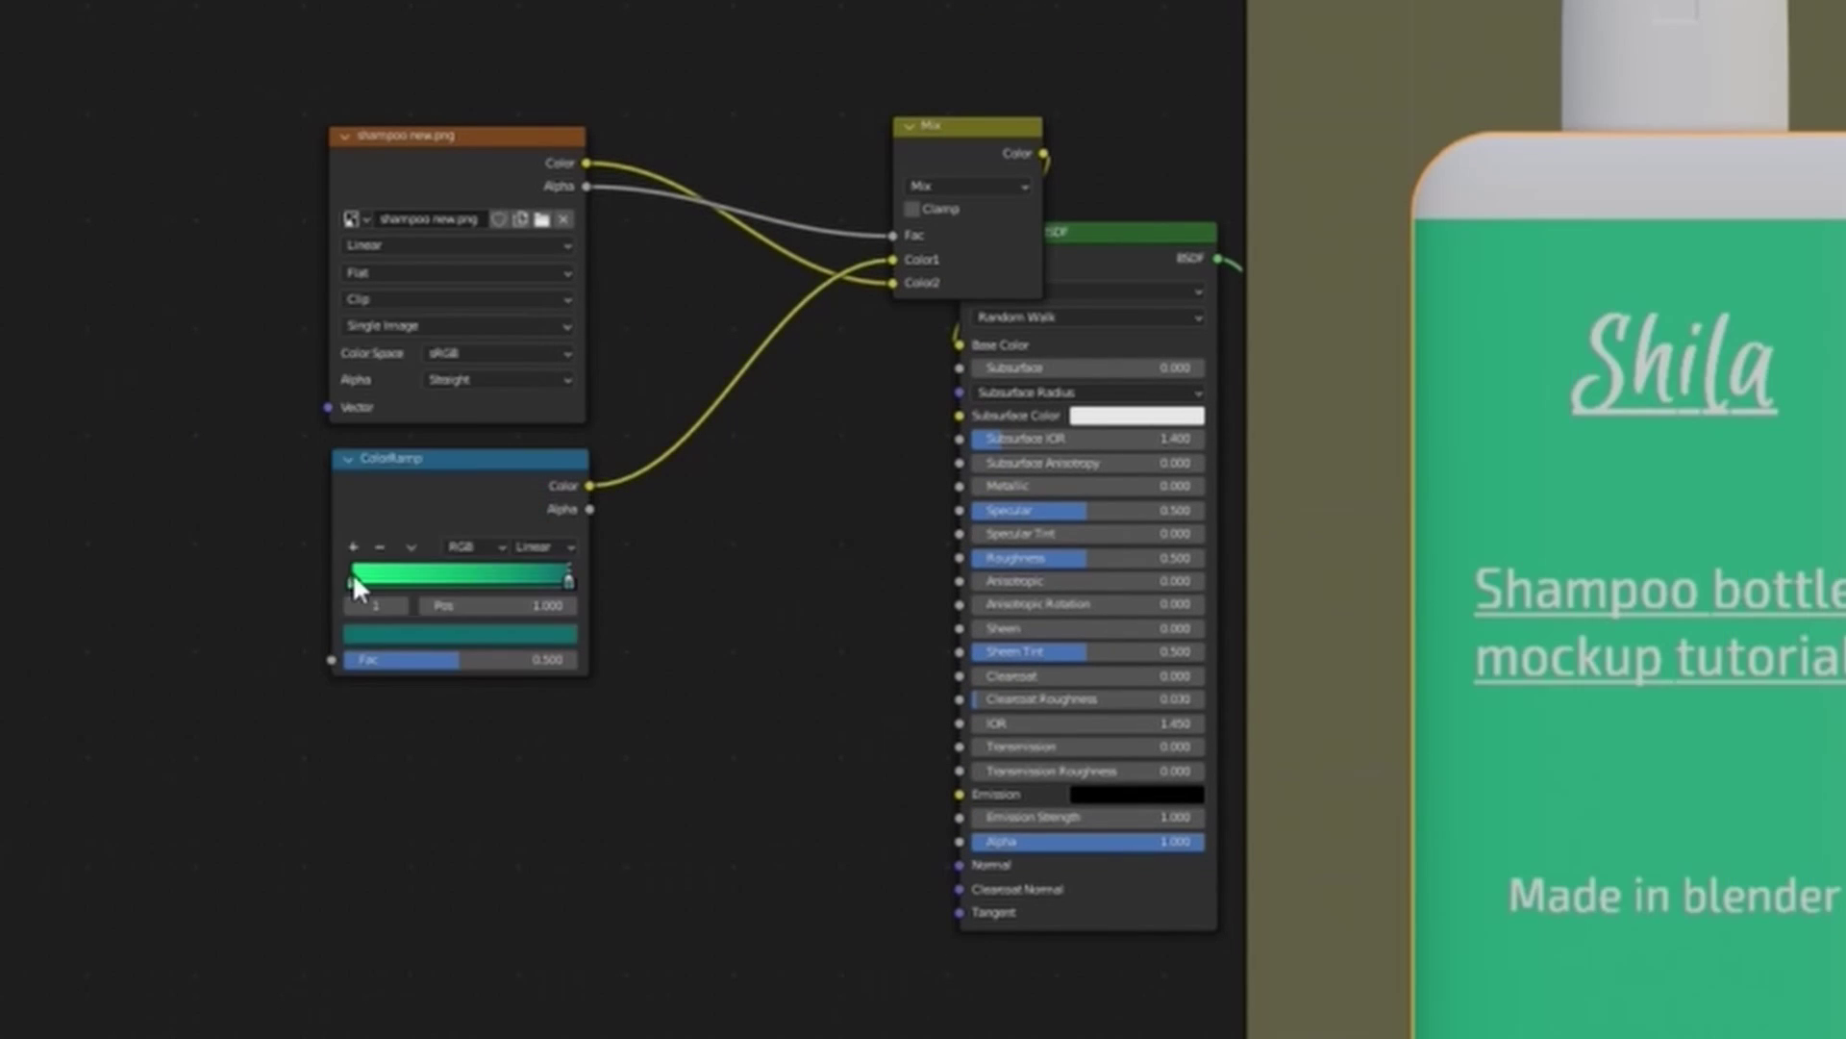
Paste the copied teal hex value into the ColorRamp's first stop.
click(352, 577)
click(457, 634)
click(452, 537)
key(ctrl+v)
key(Return)
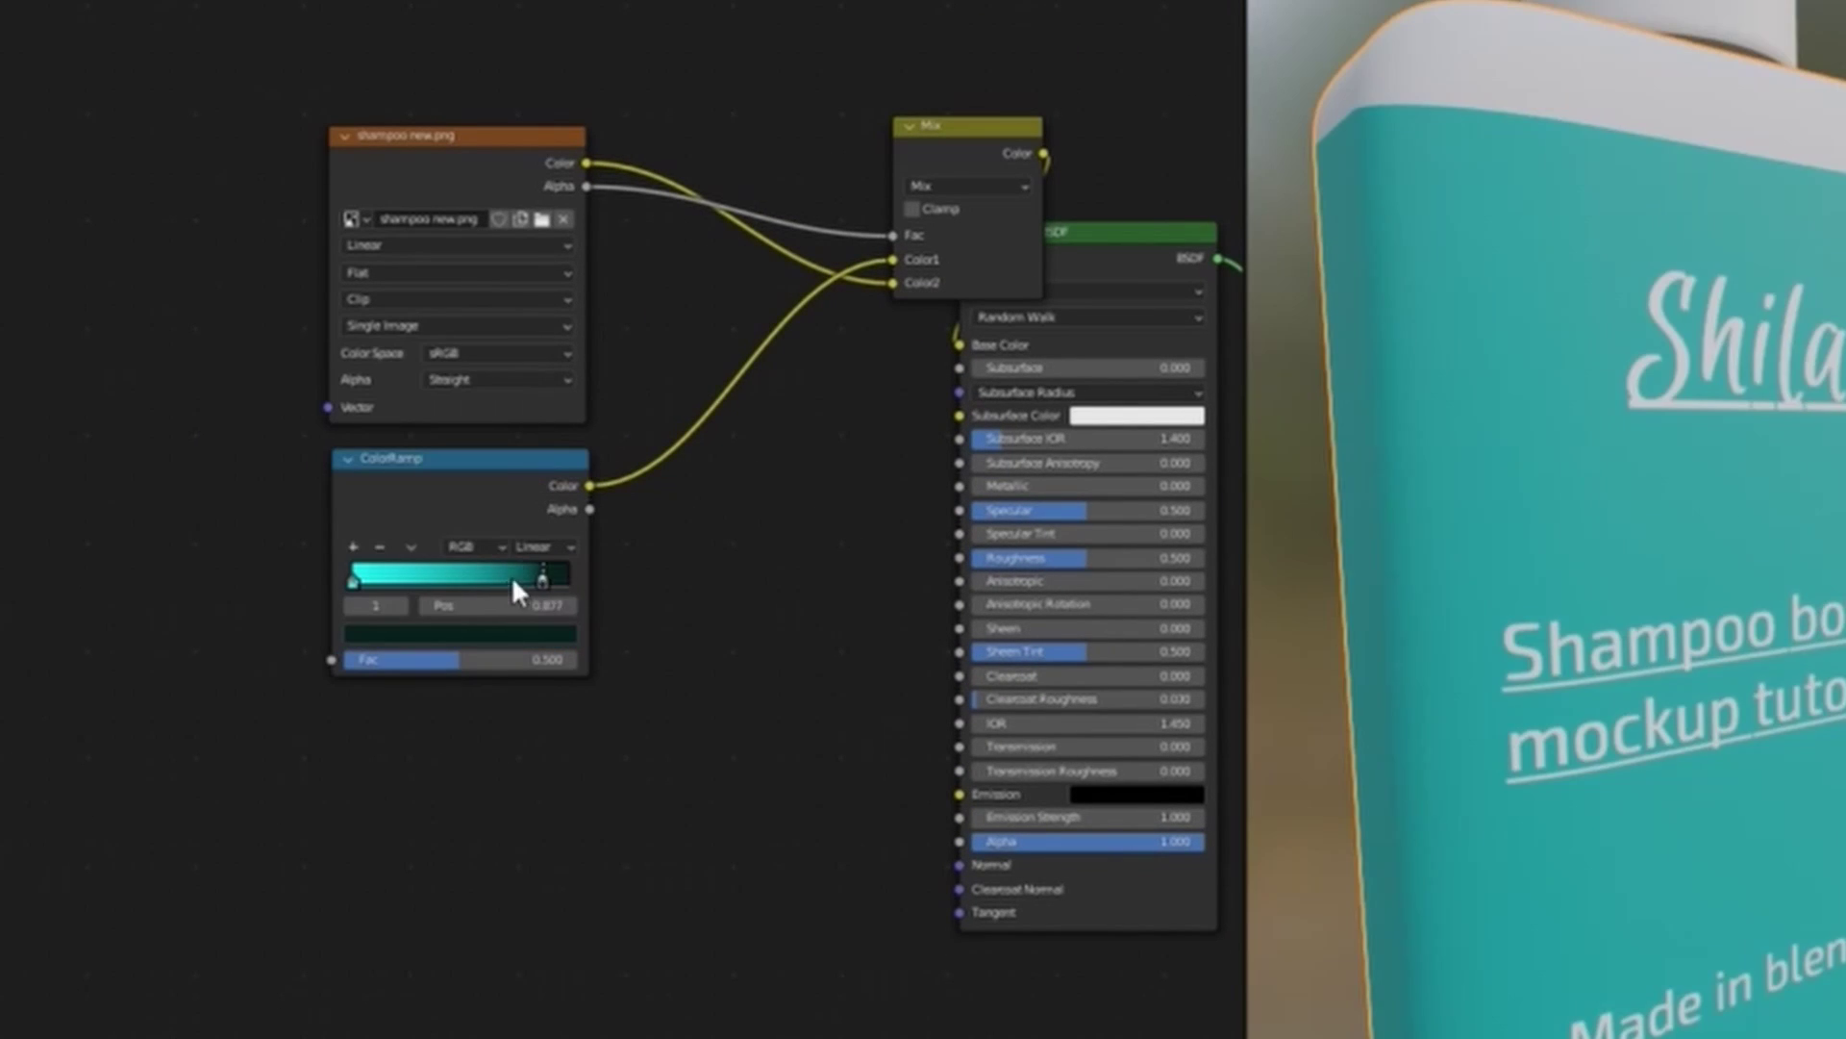
Set the ColorRamp's interpolation to Ease and spread its two stops toward the ends of the ramp.
drag(512, 575, 550, 557)
click(545, 546)
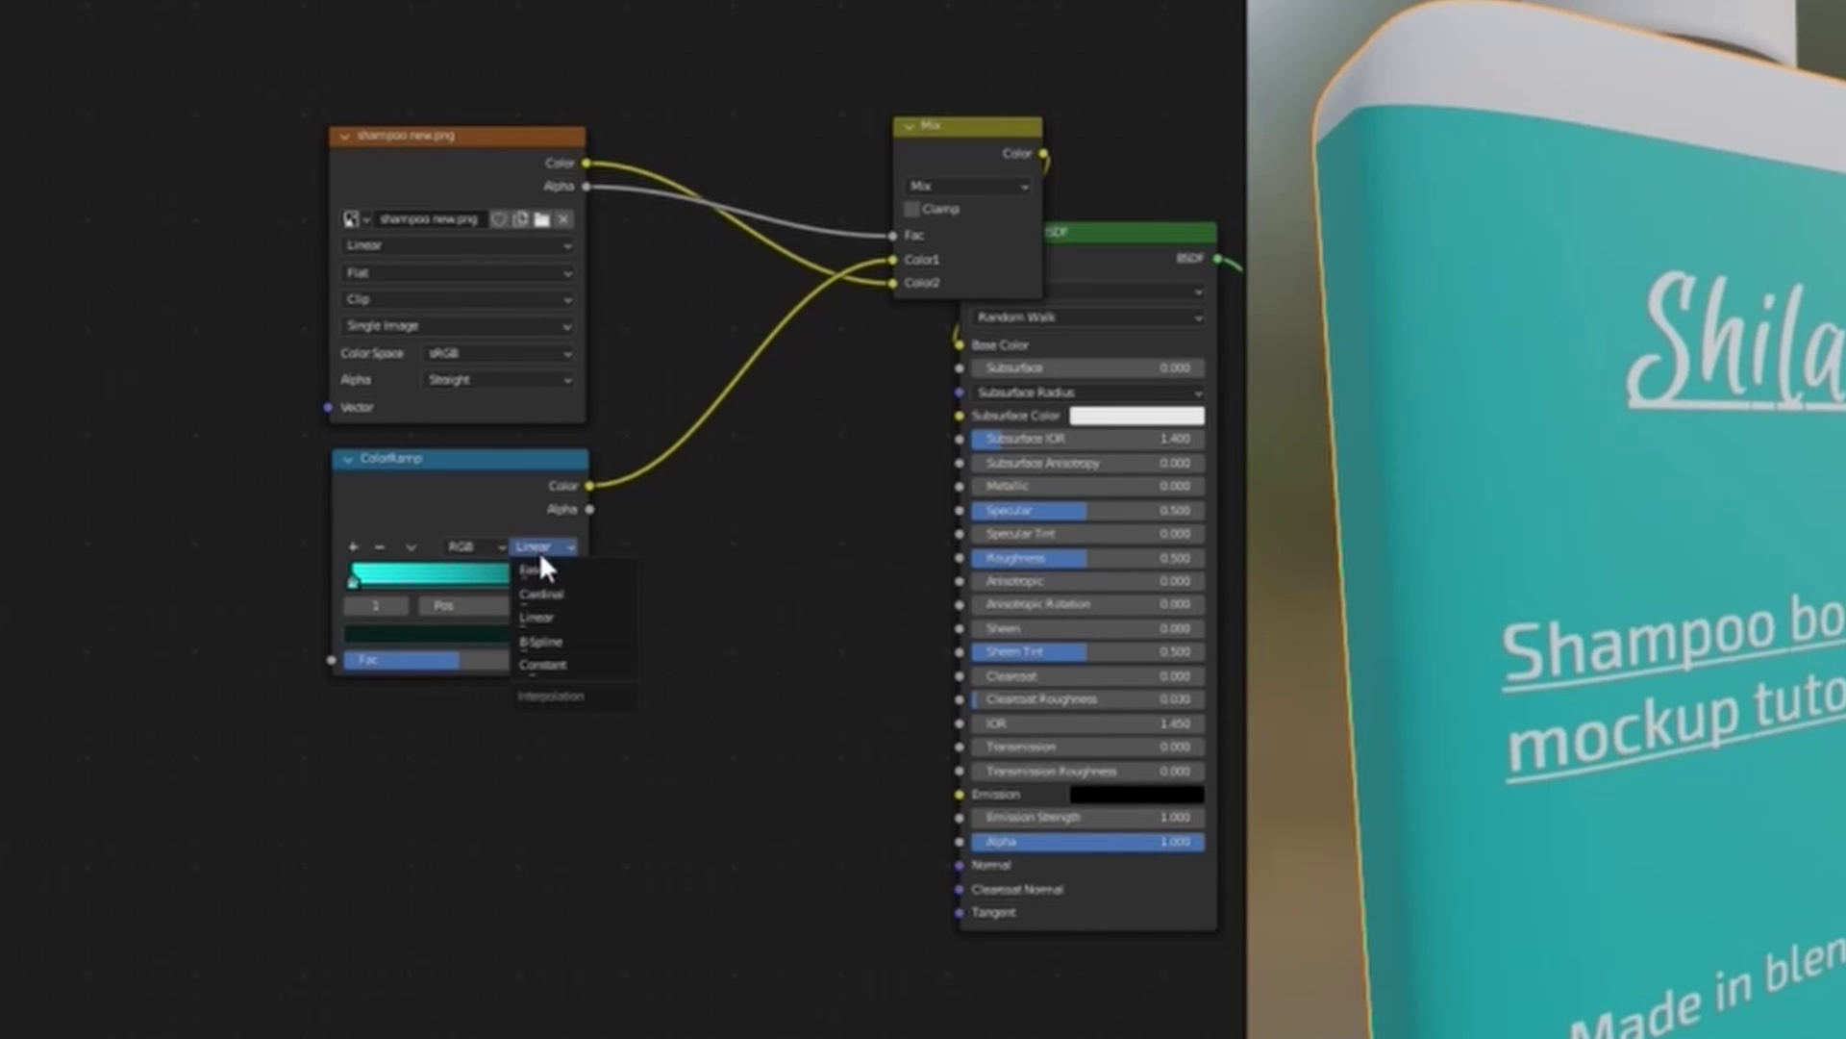
click(568, 573)
click(354, 578)
drag(362, 583, 375, 582)
Shift the image texture and ColorRamp nodes toward the Mix node and add a Mapping node in front of them.
drag(221, 81, 587, 654)
drag(542, 463, 677, 461)
click(372, 495)
key(shift+a)
click(371, 498)
text(mapp)
click(443, 564)
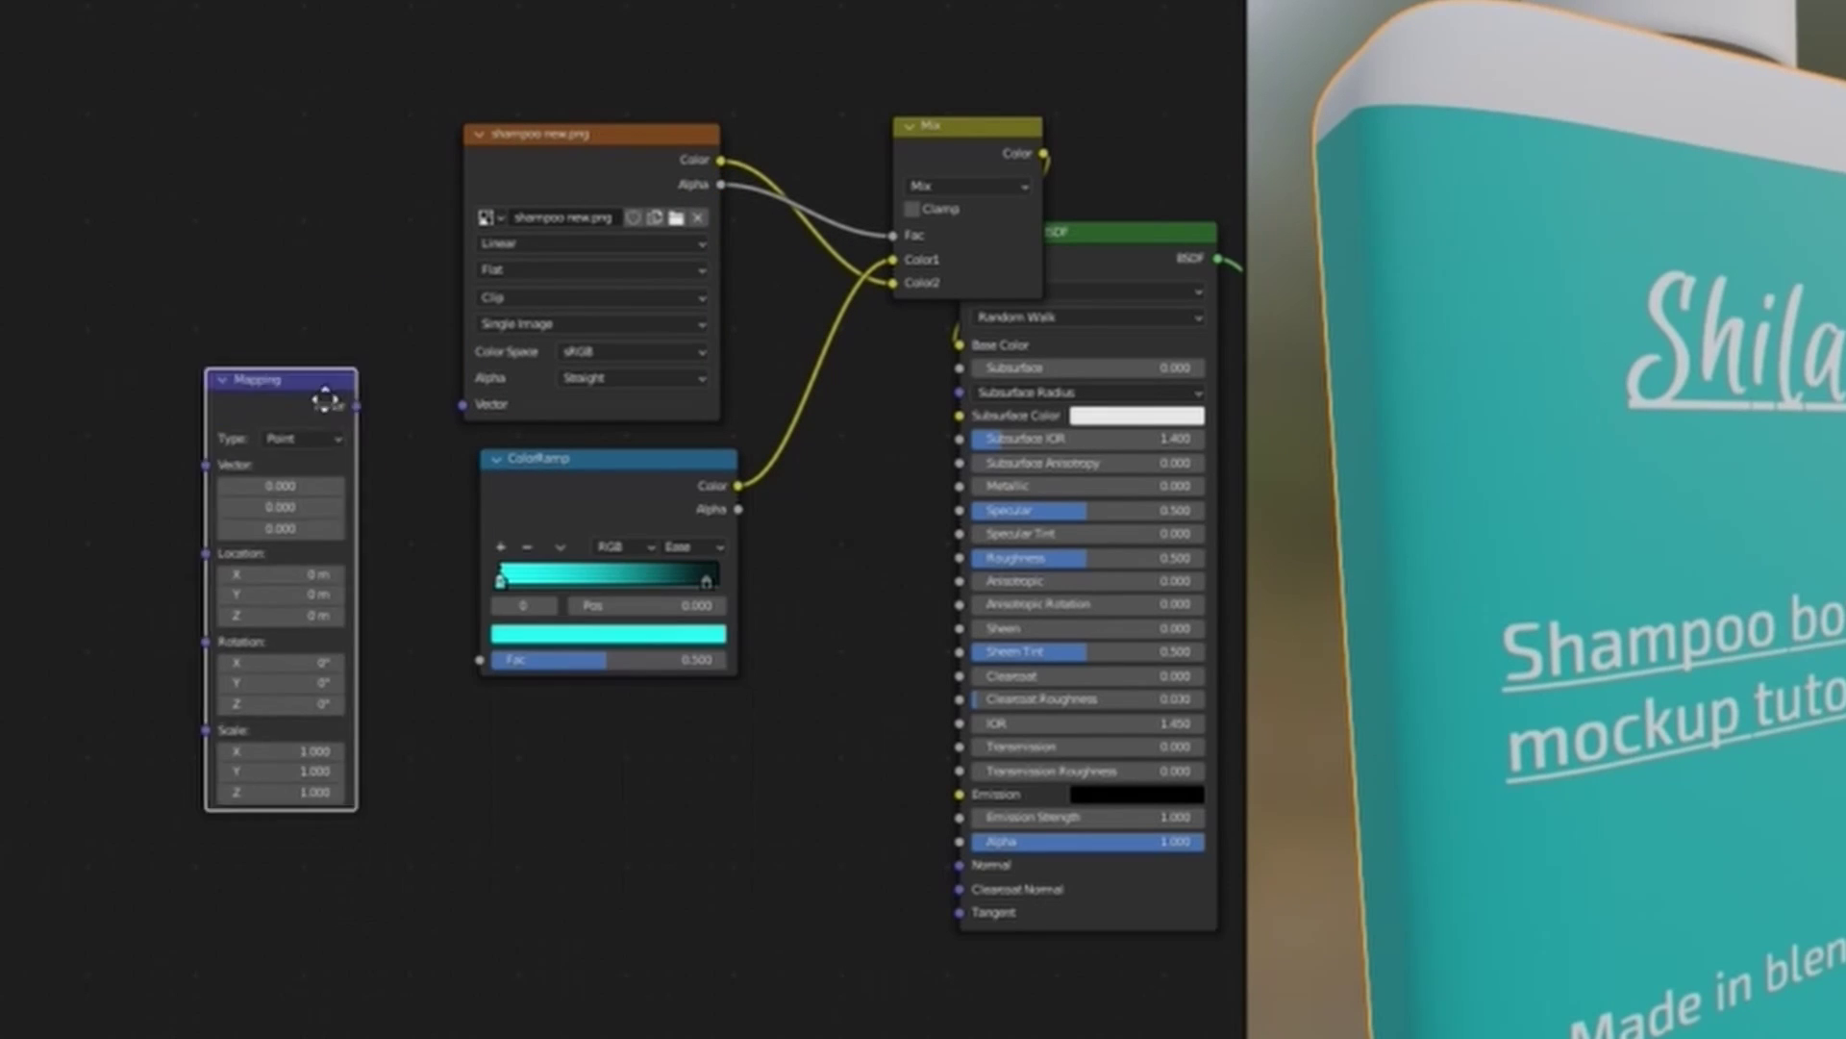
Add a Texture Coordinate node, link its UV output to Mapping's Vector and Mapping's output to the ColorRamp's Fac.
key(shift+a)
text(coor)
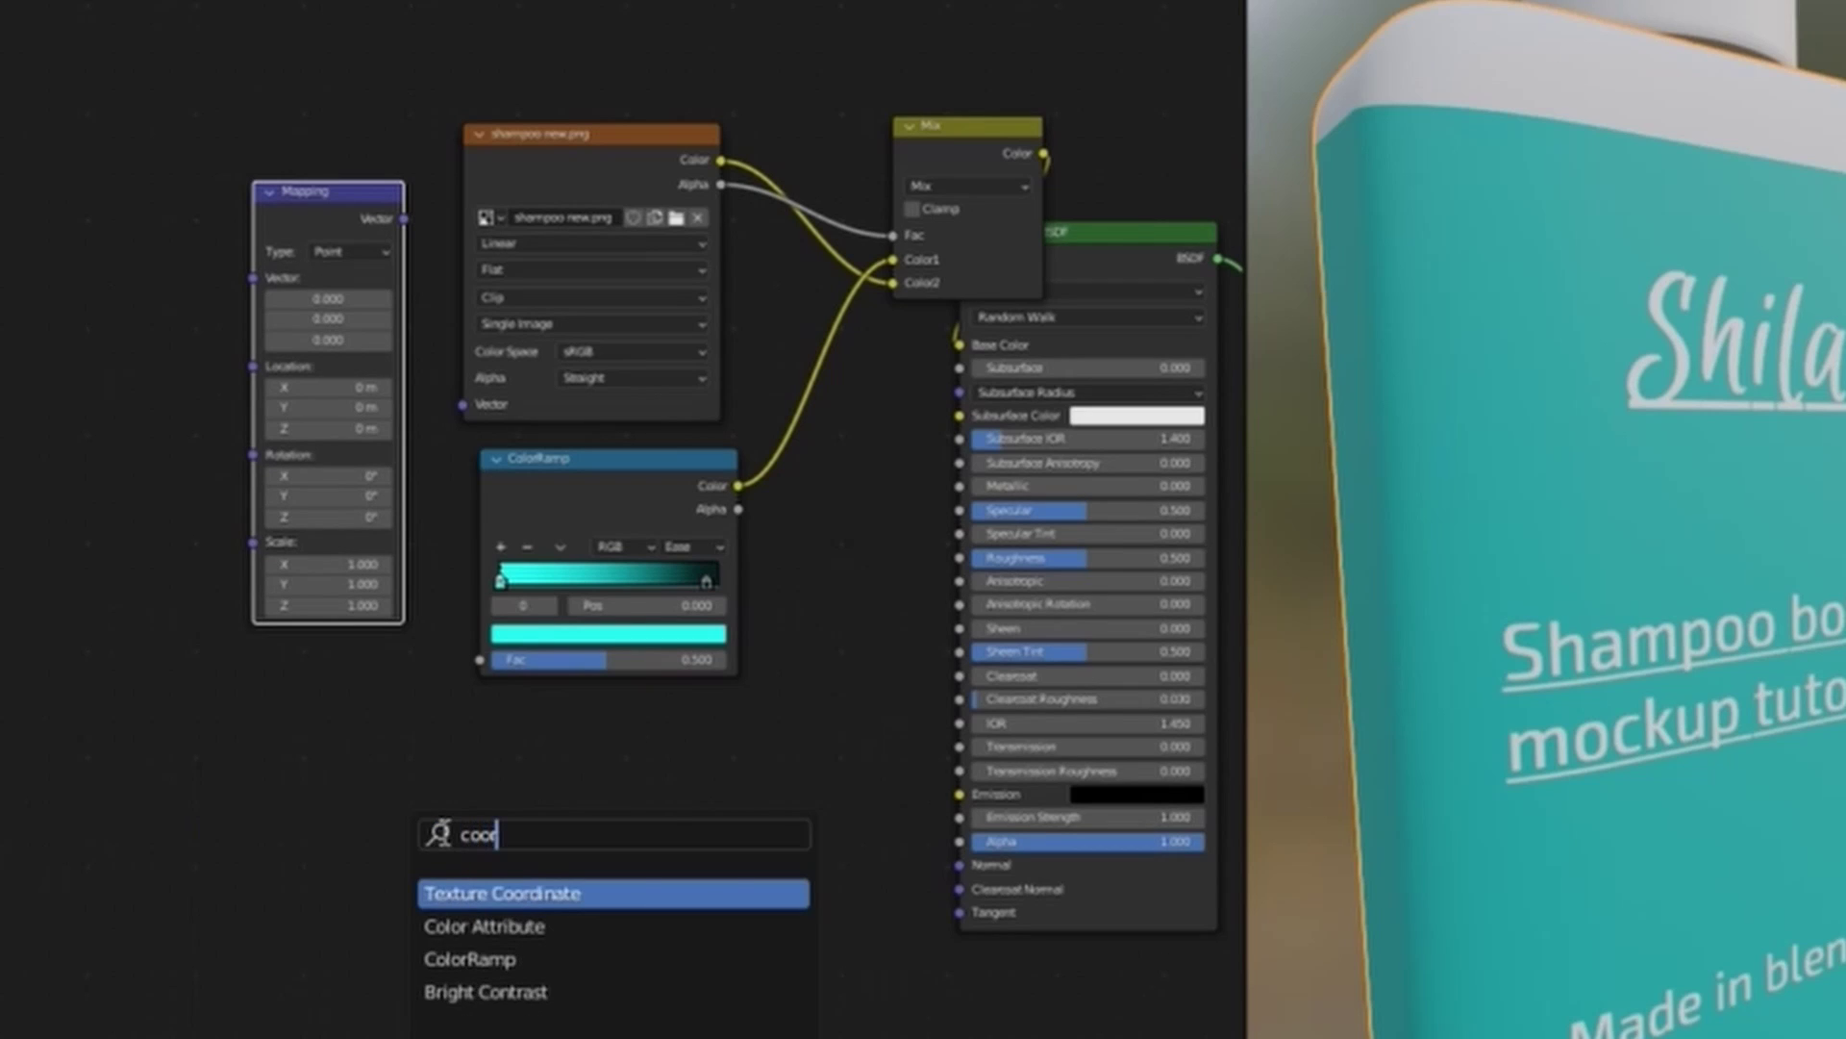
click(560, 879)
click(217, 265)
drag(220, 269, 252, 278)
drag(404, 219, 477, 672)
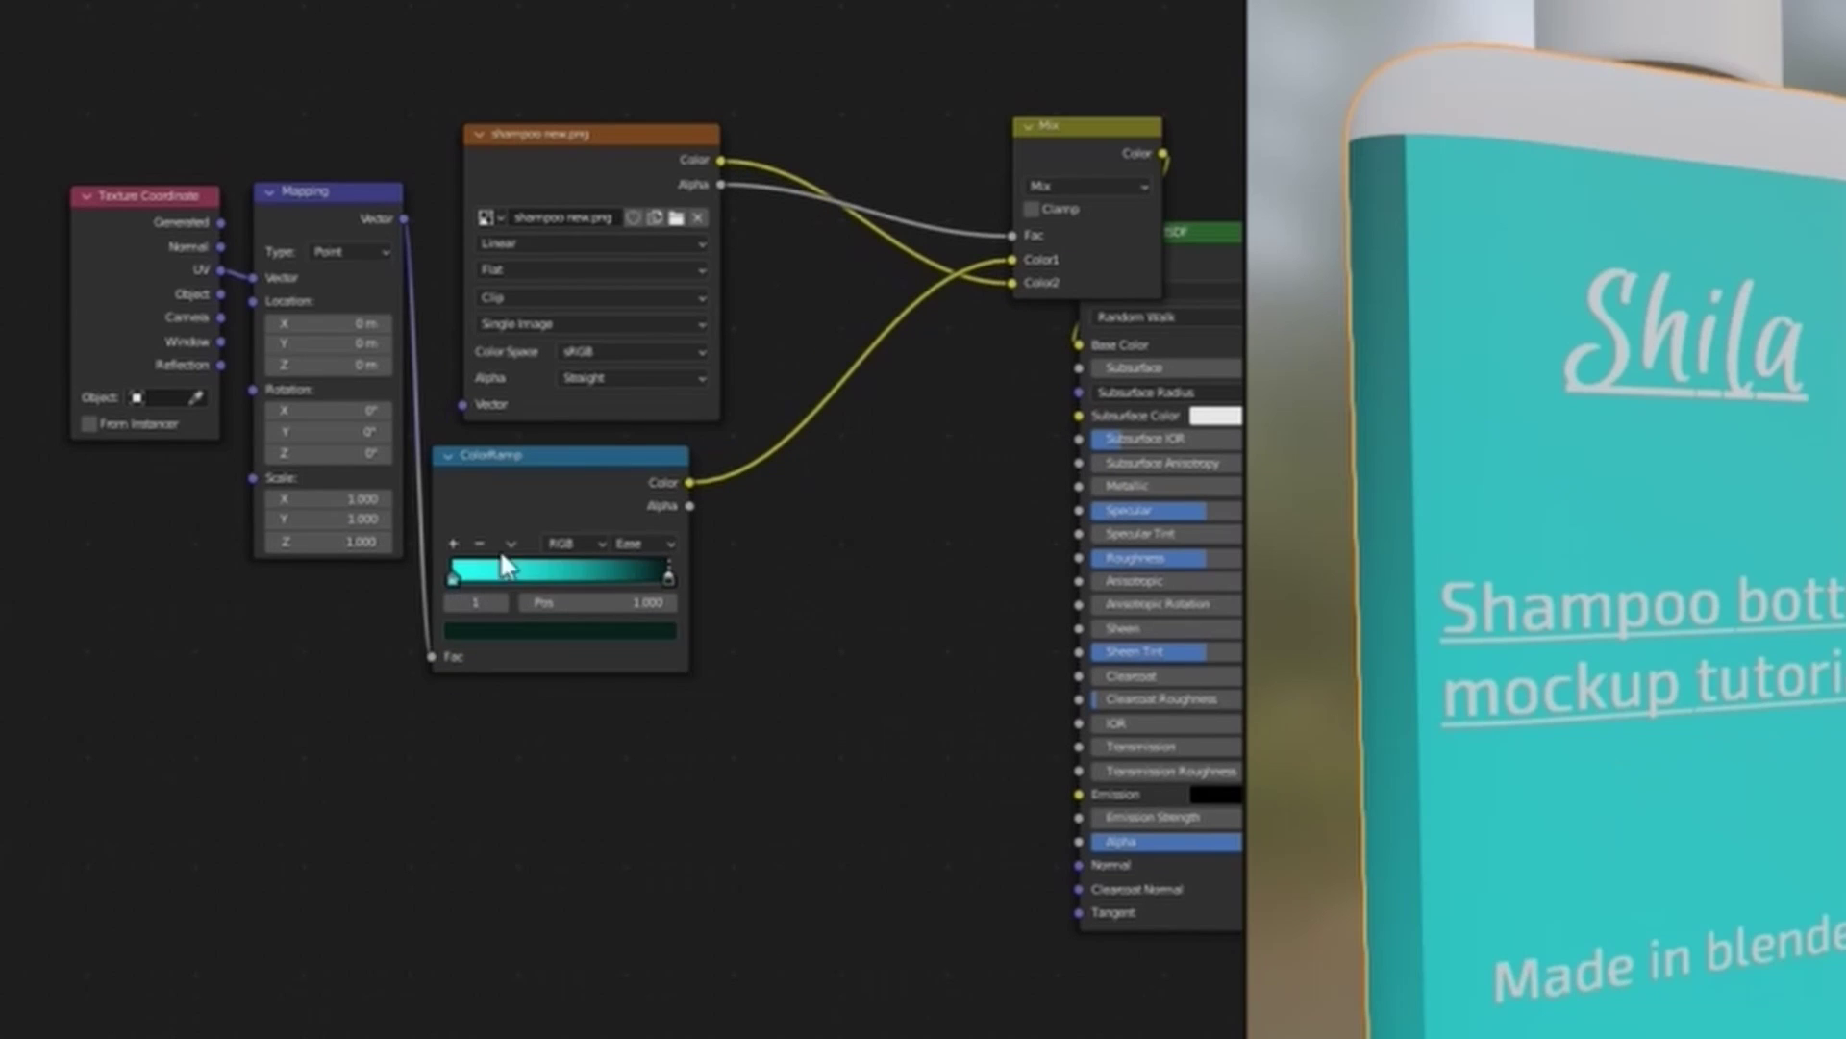
Flip the ColorRamp so the gradient runs from dark teal to bright teal.
click(510, 543)
click(562, 554)
click(512, 547)
click(539, 562)
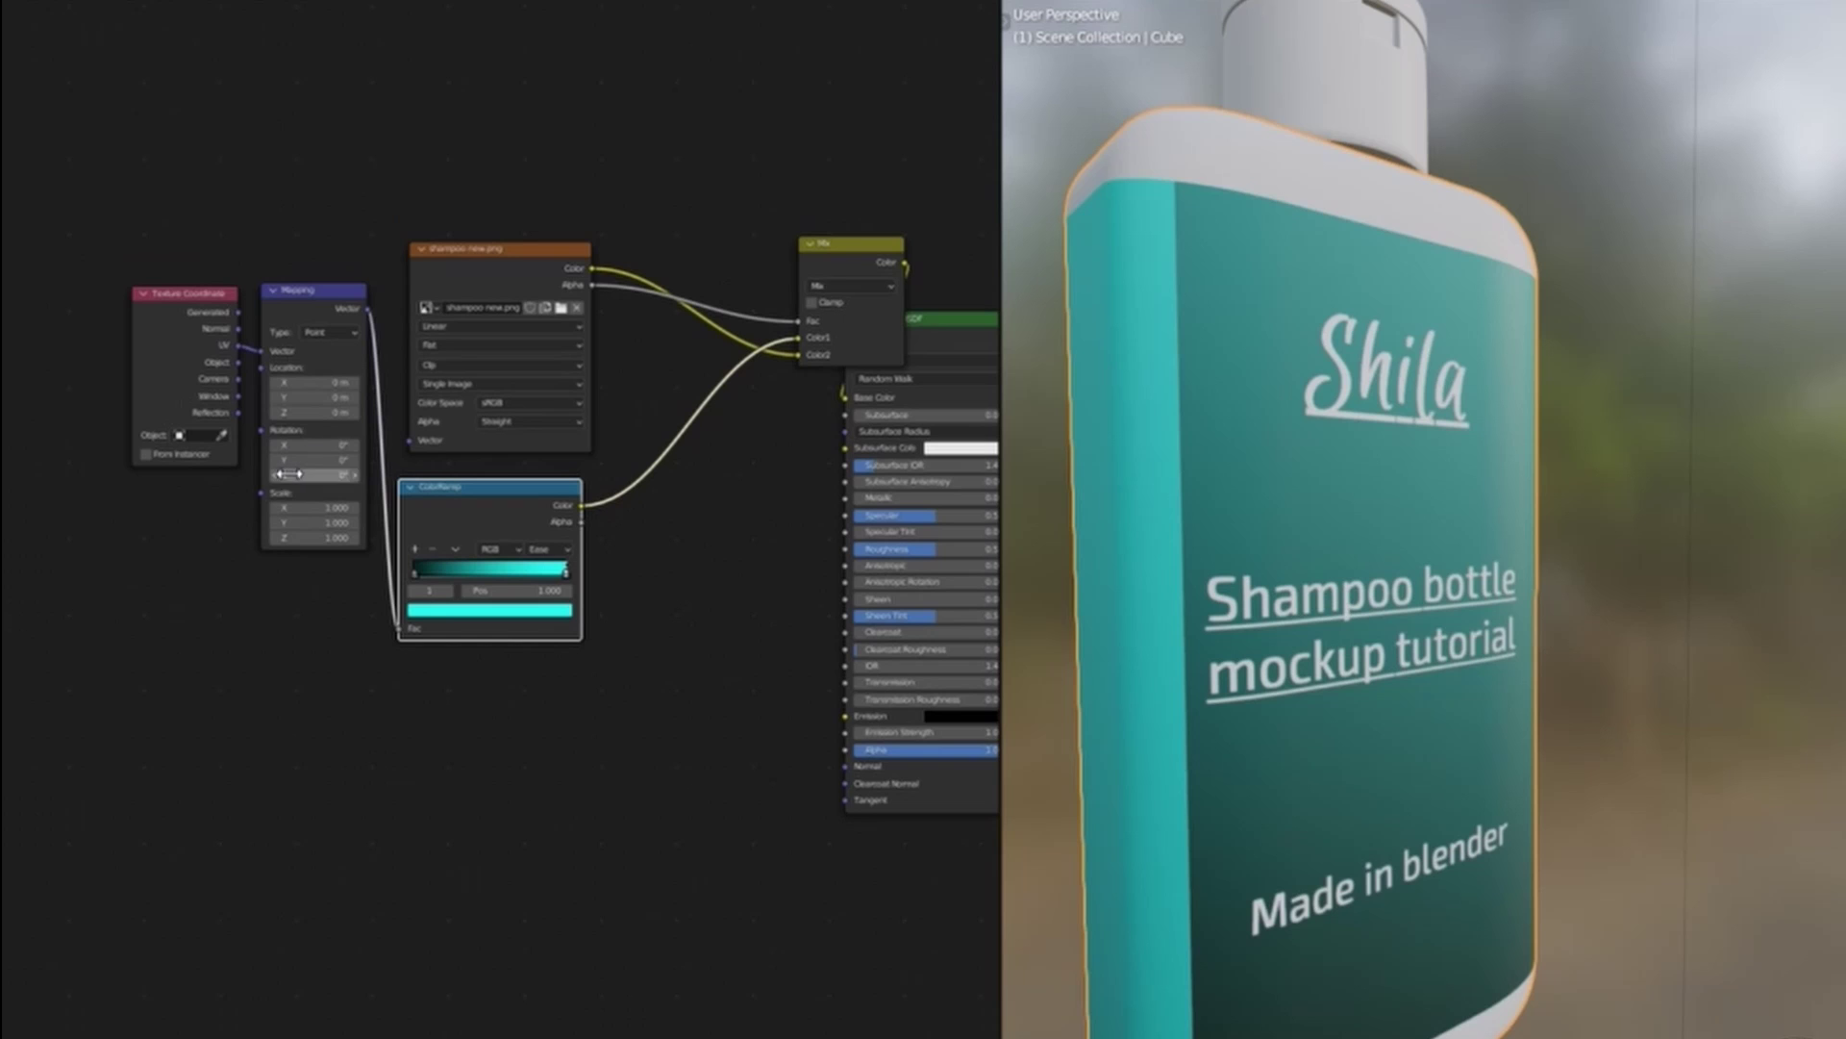
Set the Mapping node's Z rotation to 11.6° and move the image texture and ColorRamp nodes away from Mapping.
drag(313, 475, 350, 475)
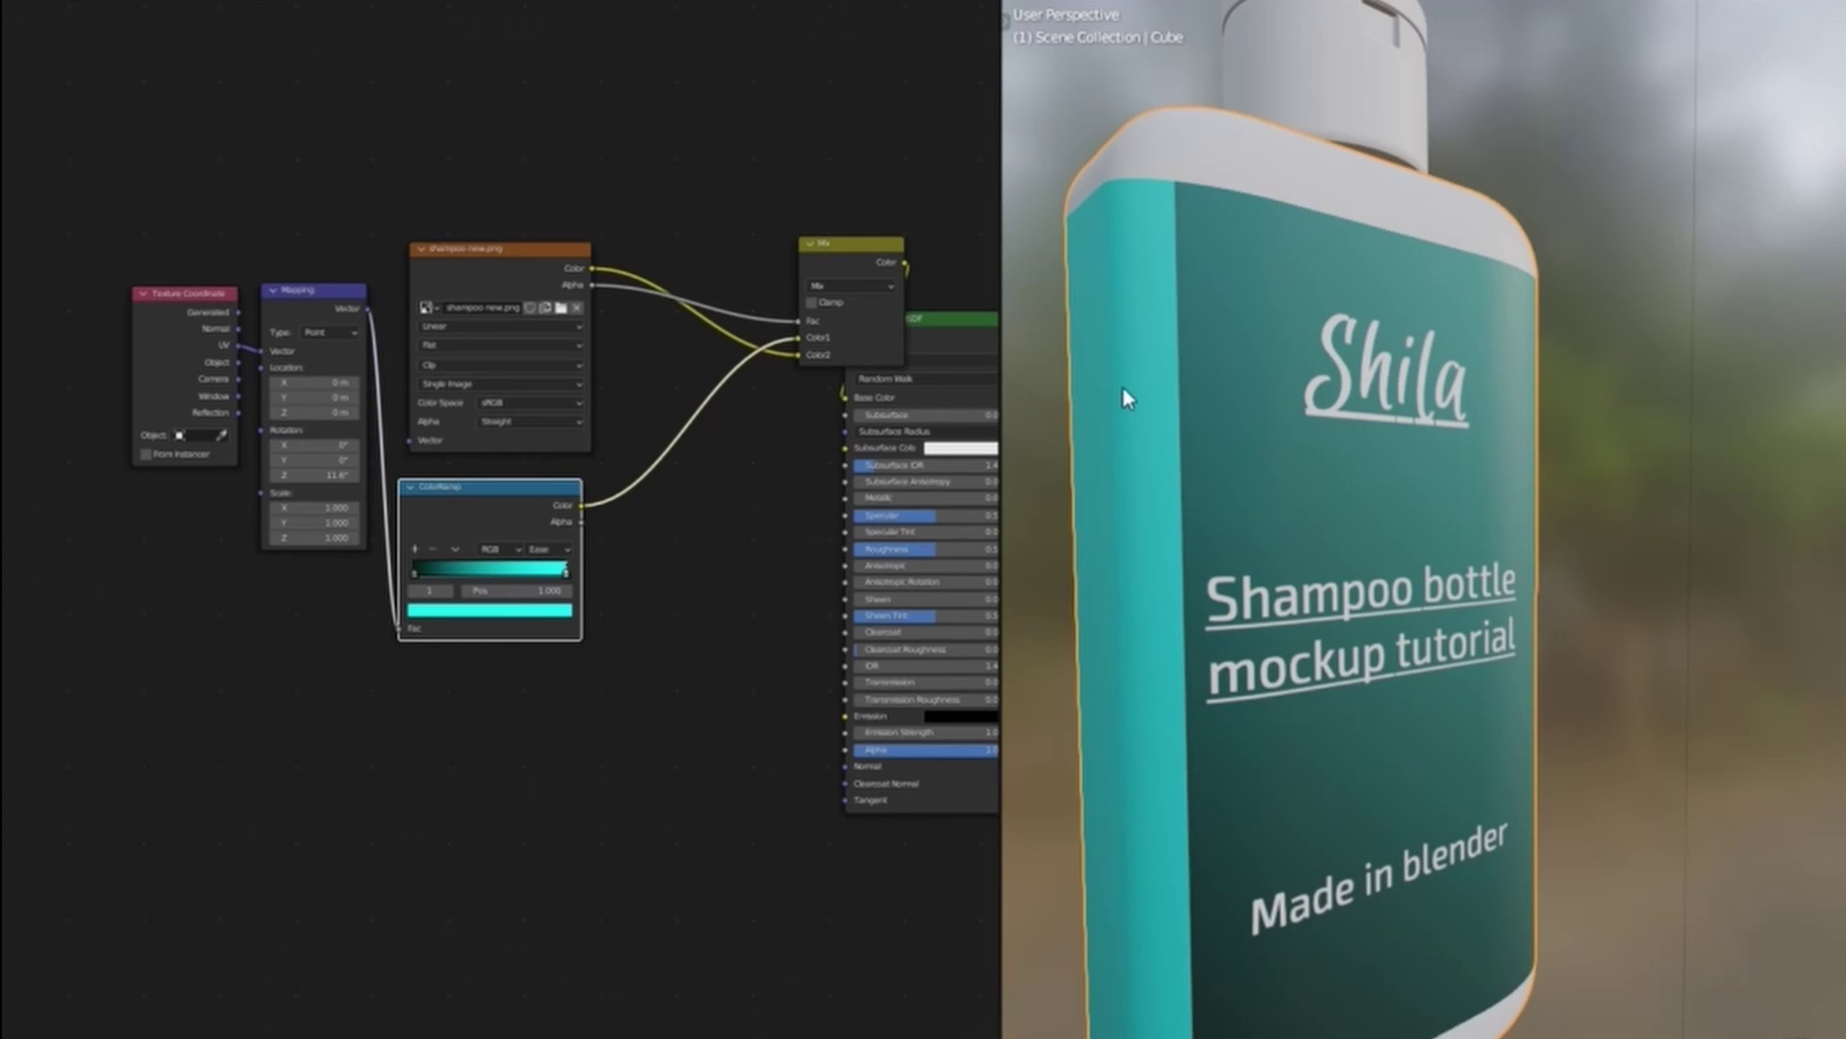
key(KP_1)
middle_drag(1731, 539, 1038, 529)
drag(549, 448, 741, 419)
drag(527, 500, 609, 500)
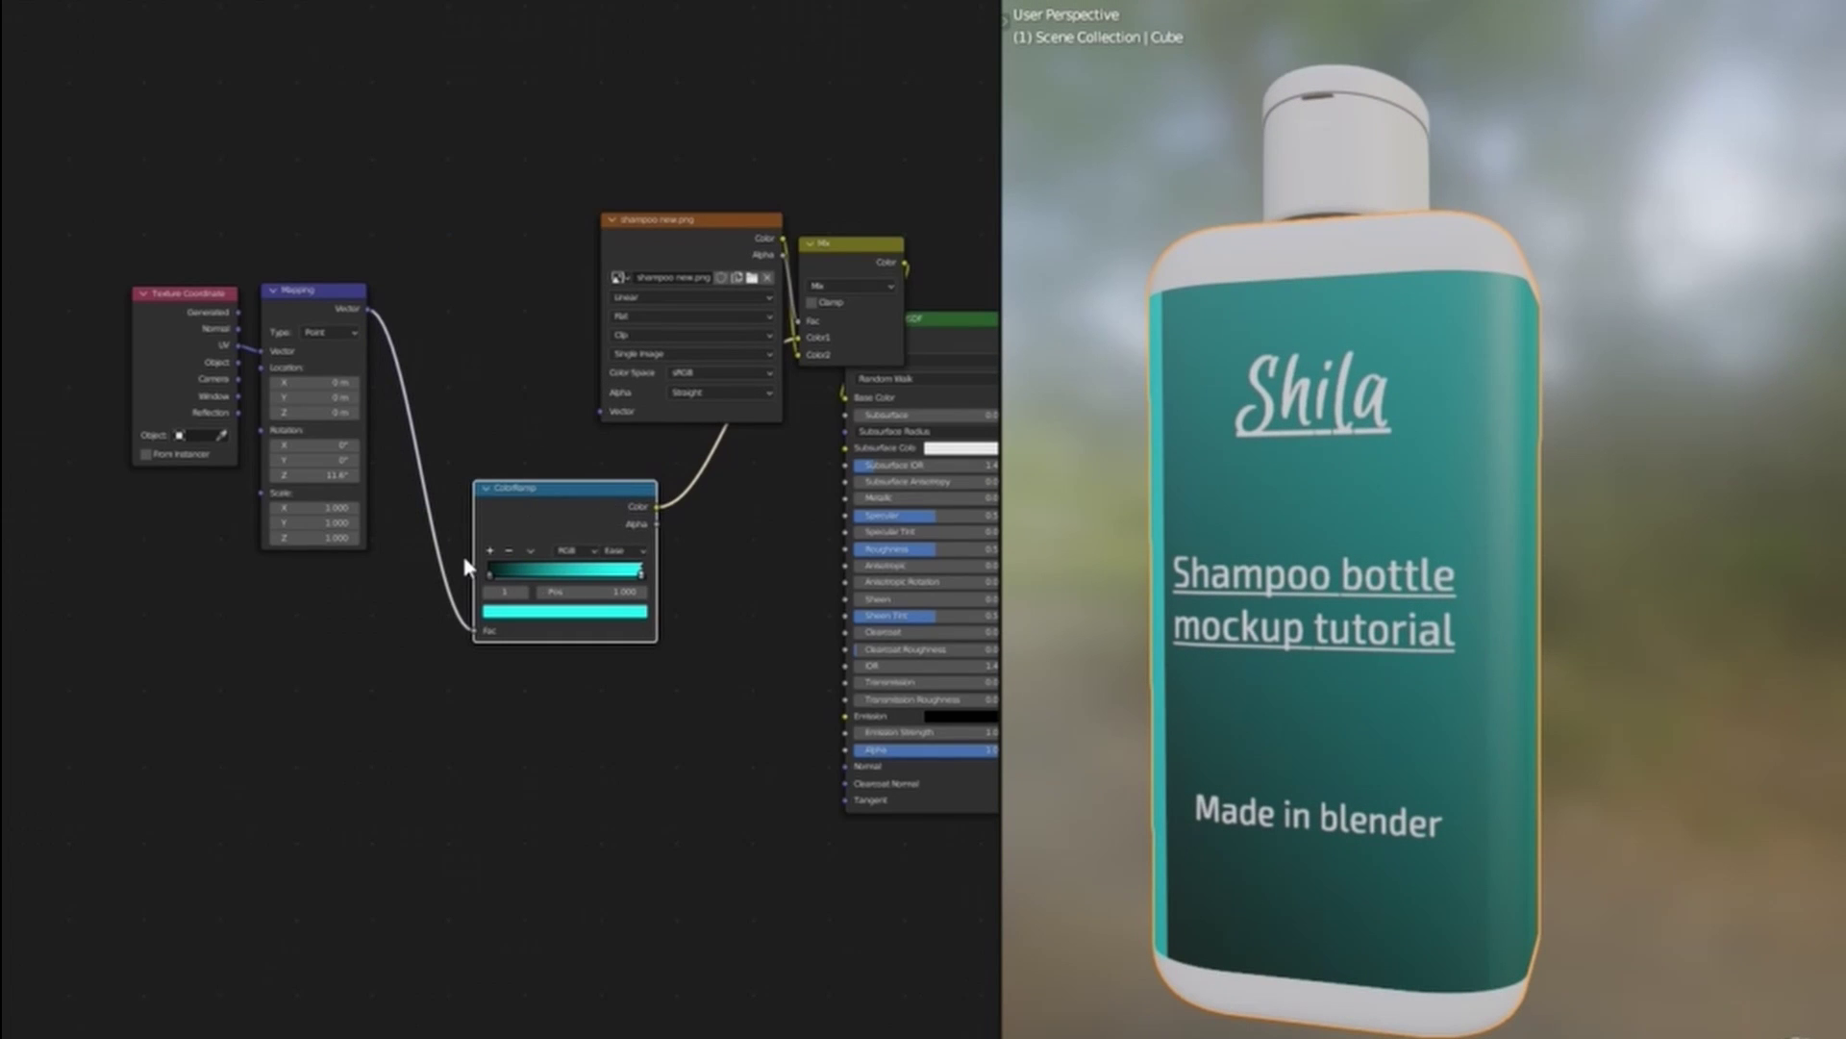
Reset the Mapping node's Z rotation to 0° and set its Y rotation to -90° after trying 90°.
key(Return)
key(KP_1)
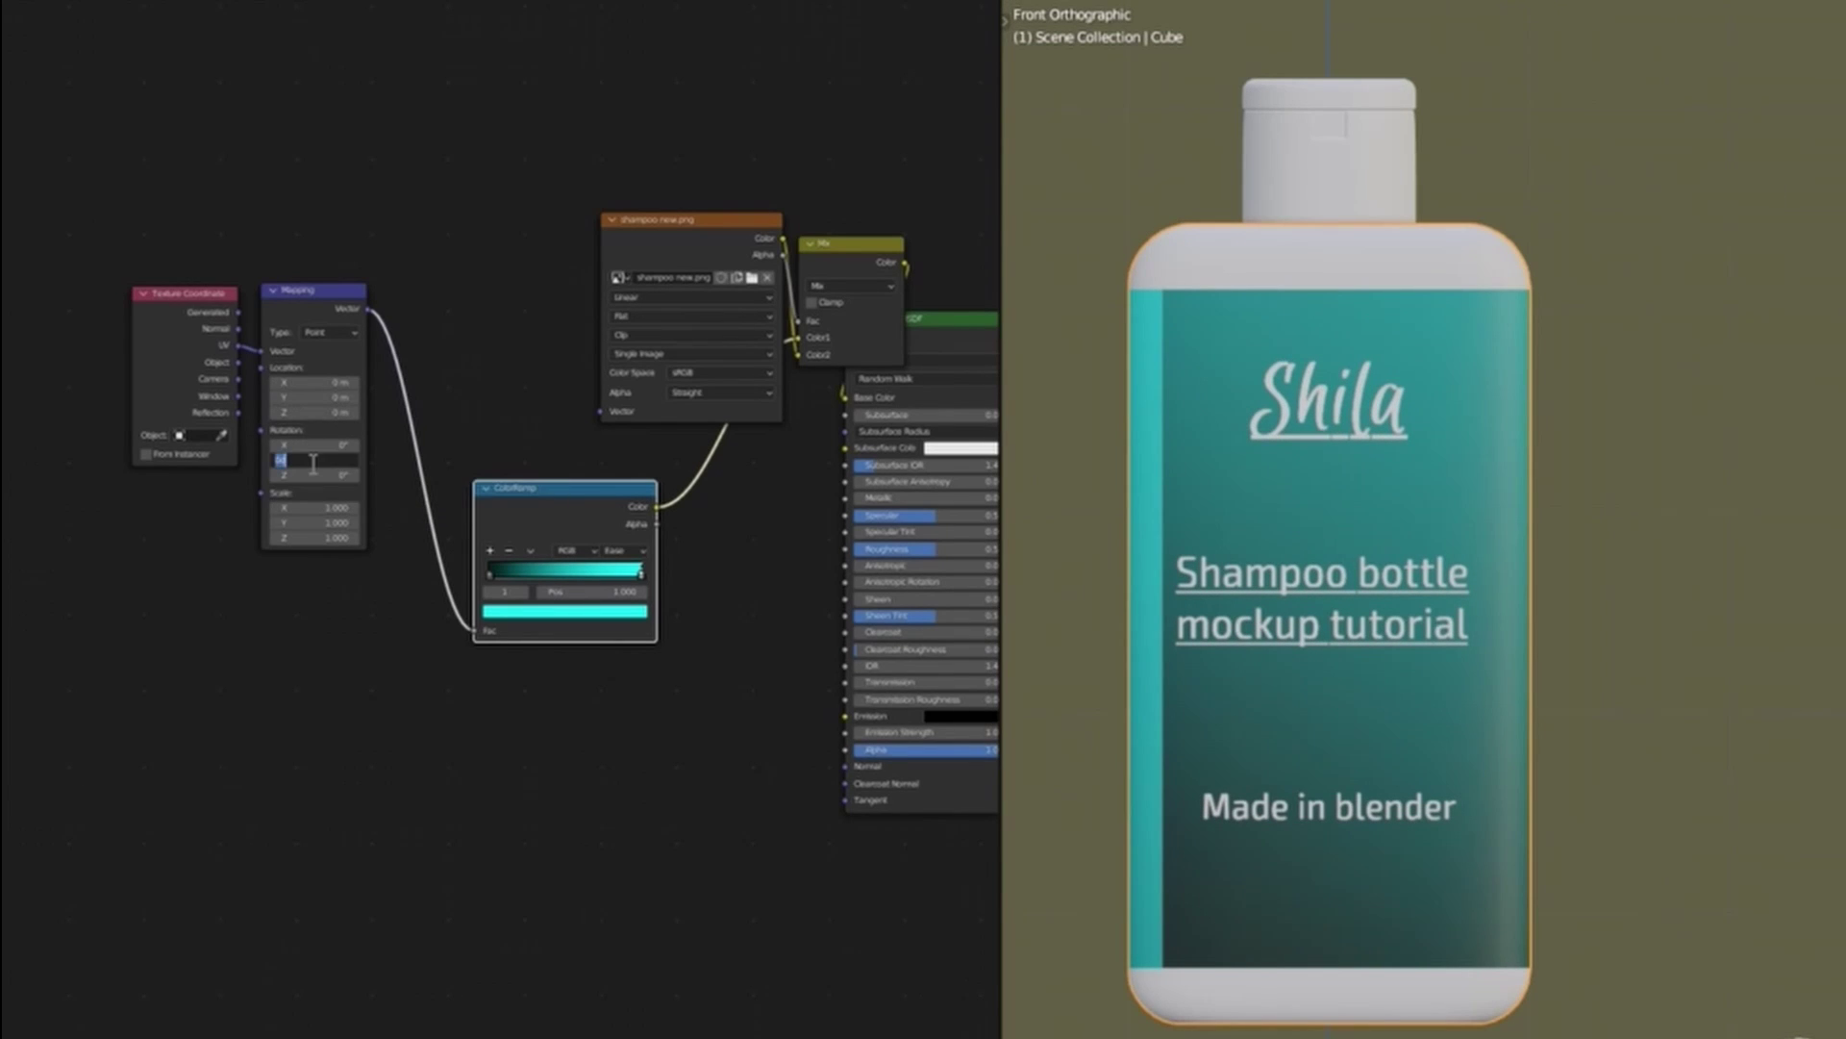
text(90)
key(Return)
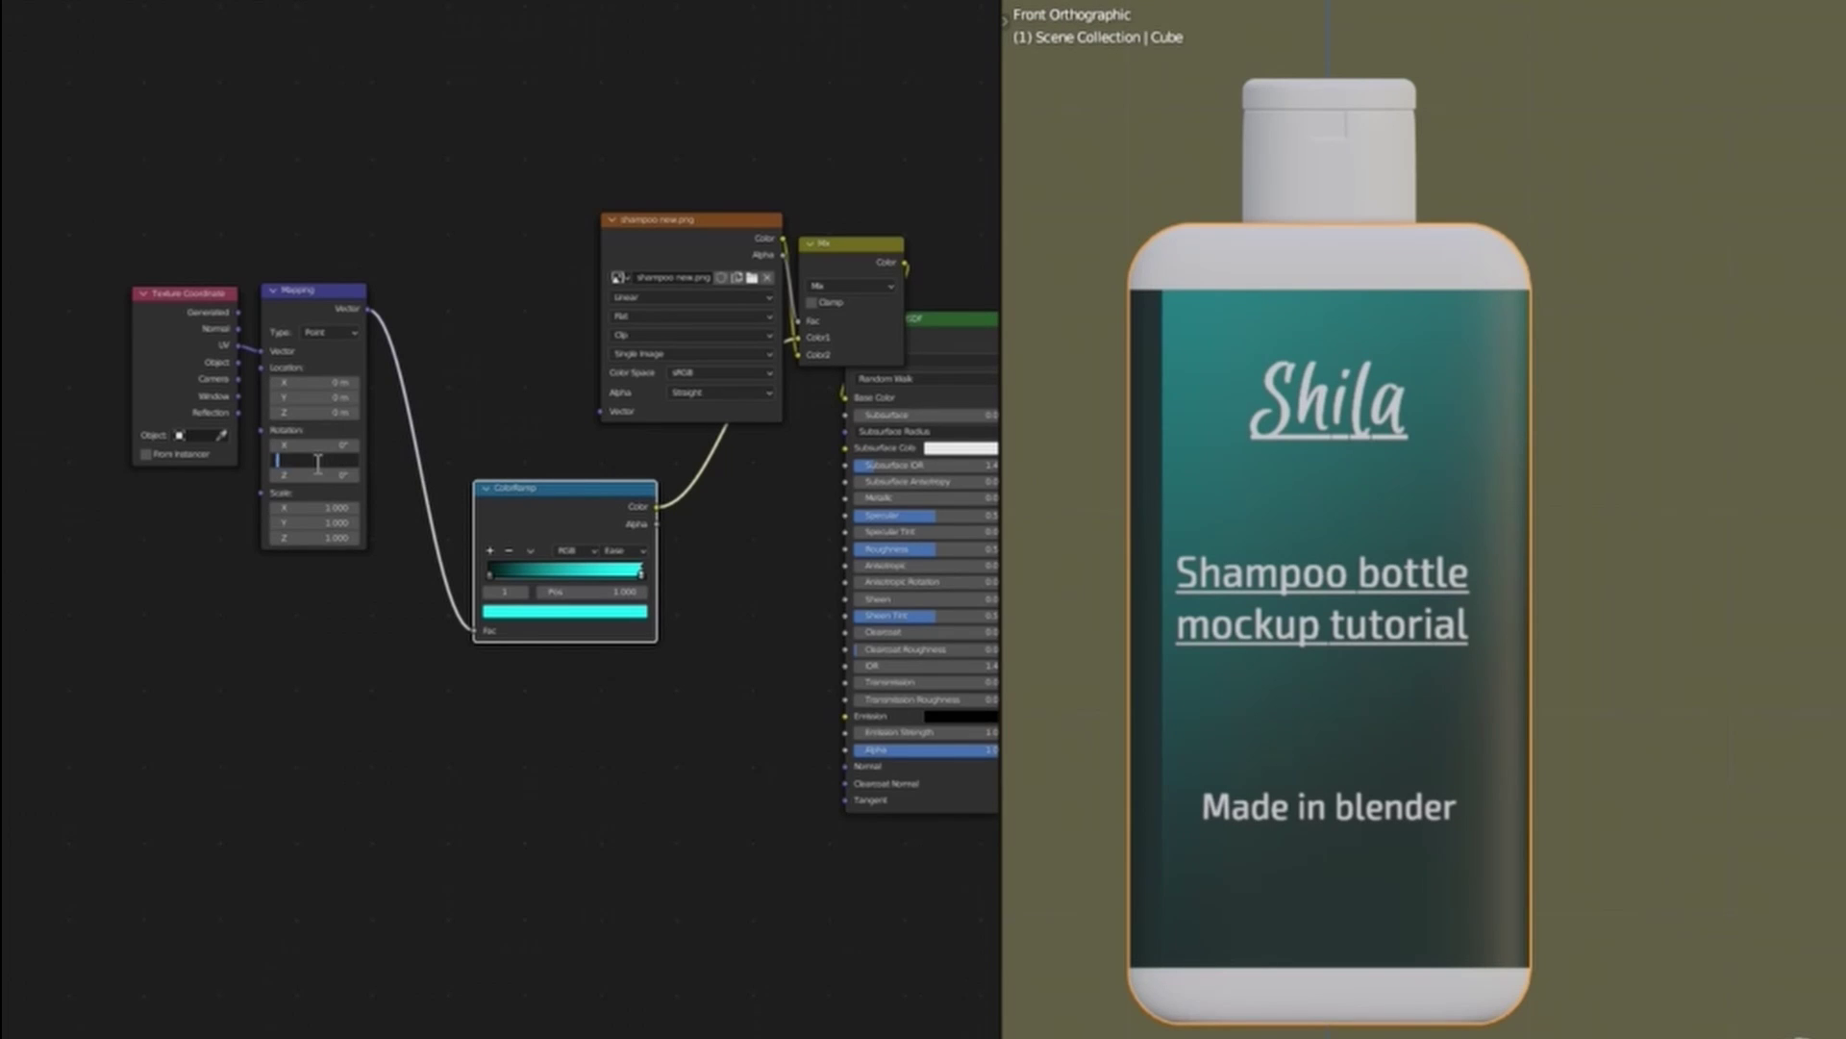
text(-90)
key(Return)
Try other Z and X rotations on the Mapping node and return both to 0°.
middle_drag(1770, 519, 1049, 568)
key(KP_1)
mouse_move(313, 475)
mouse_down()
mouse_move(280, 475)
mouse_move(306, 473)
mouse_up()
text(0)
key(Return)
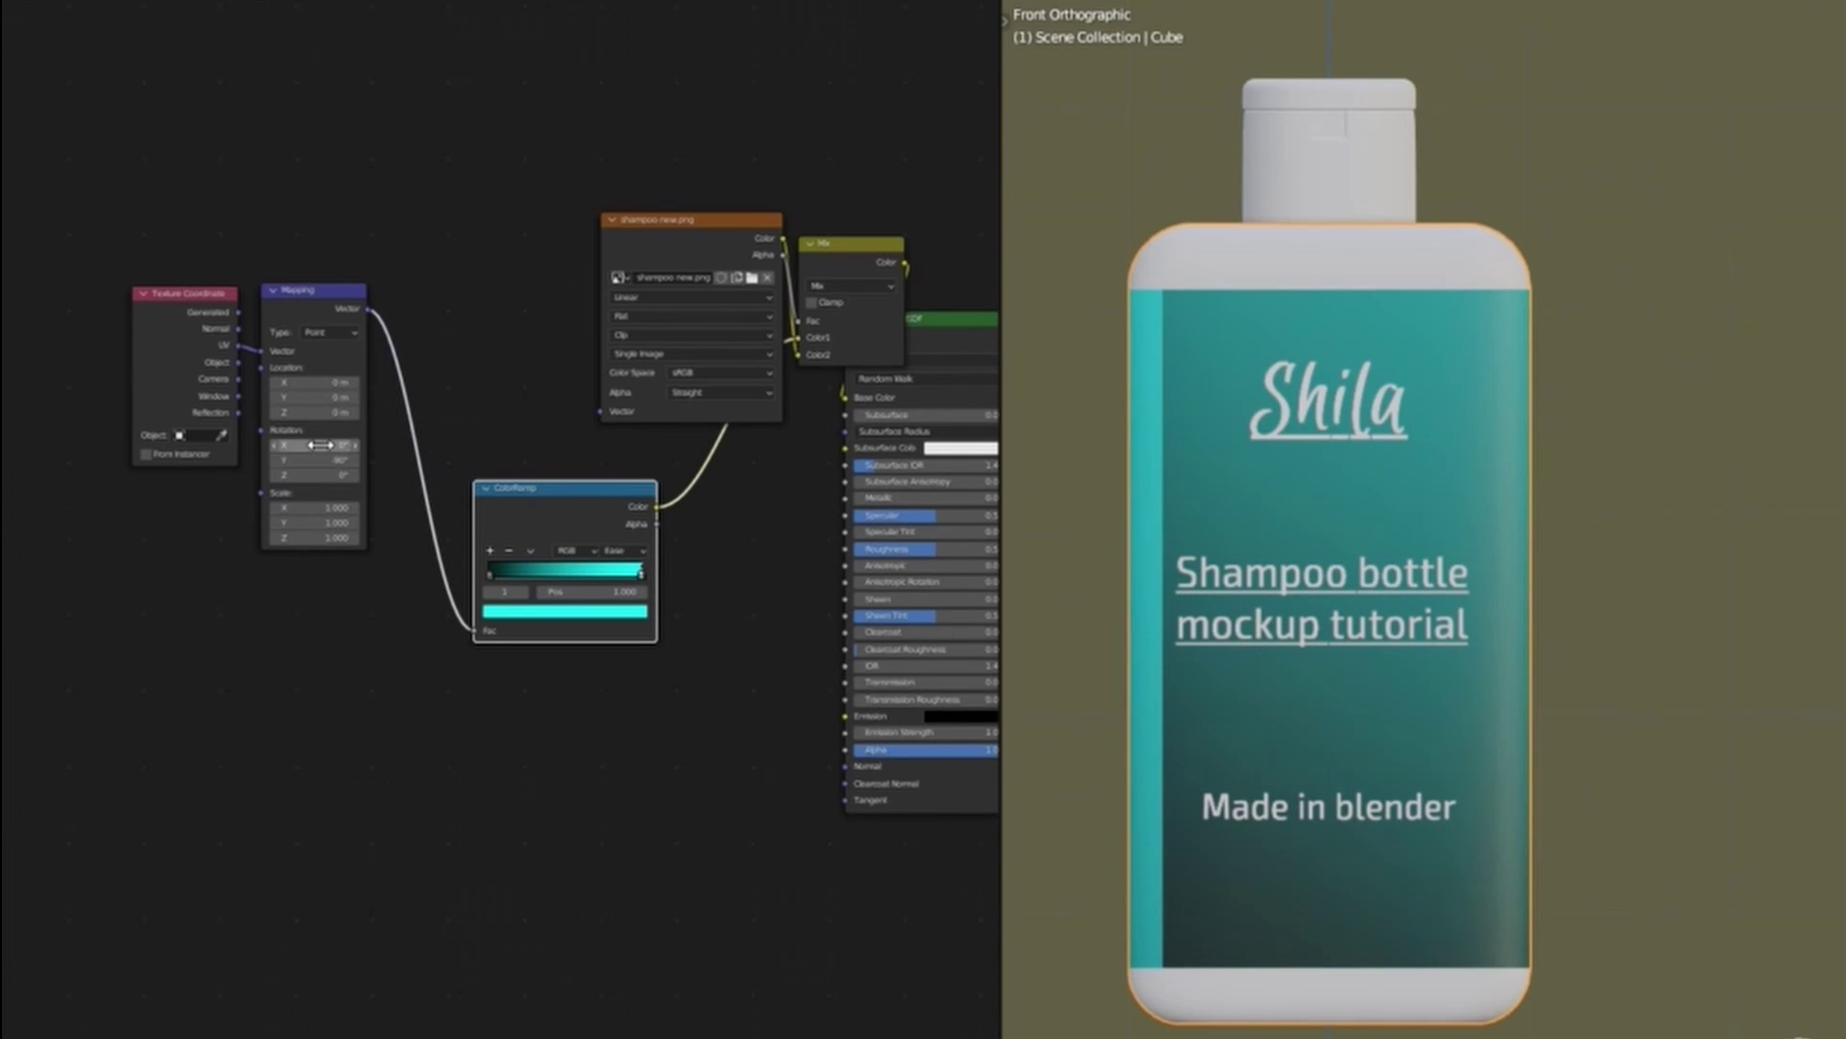
drag(327, 445, 306, 412)
click(327, 446)
text(0)
key(Return)
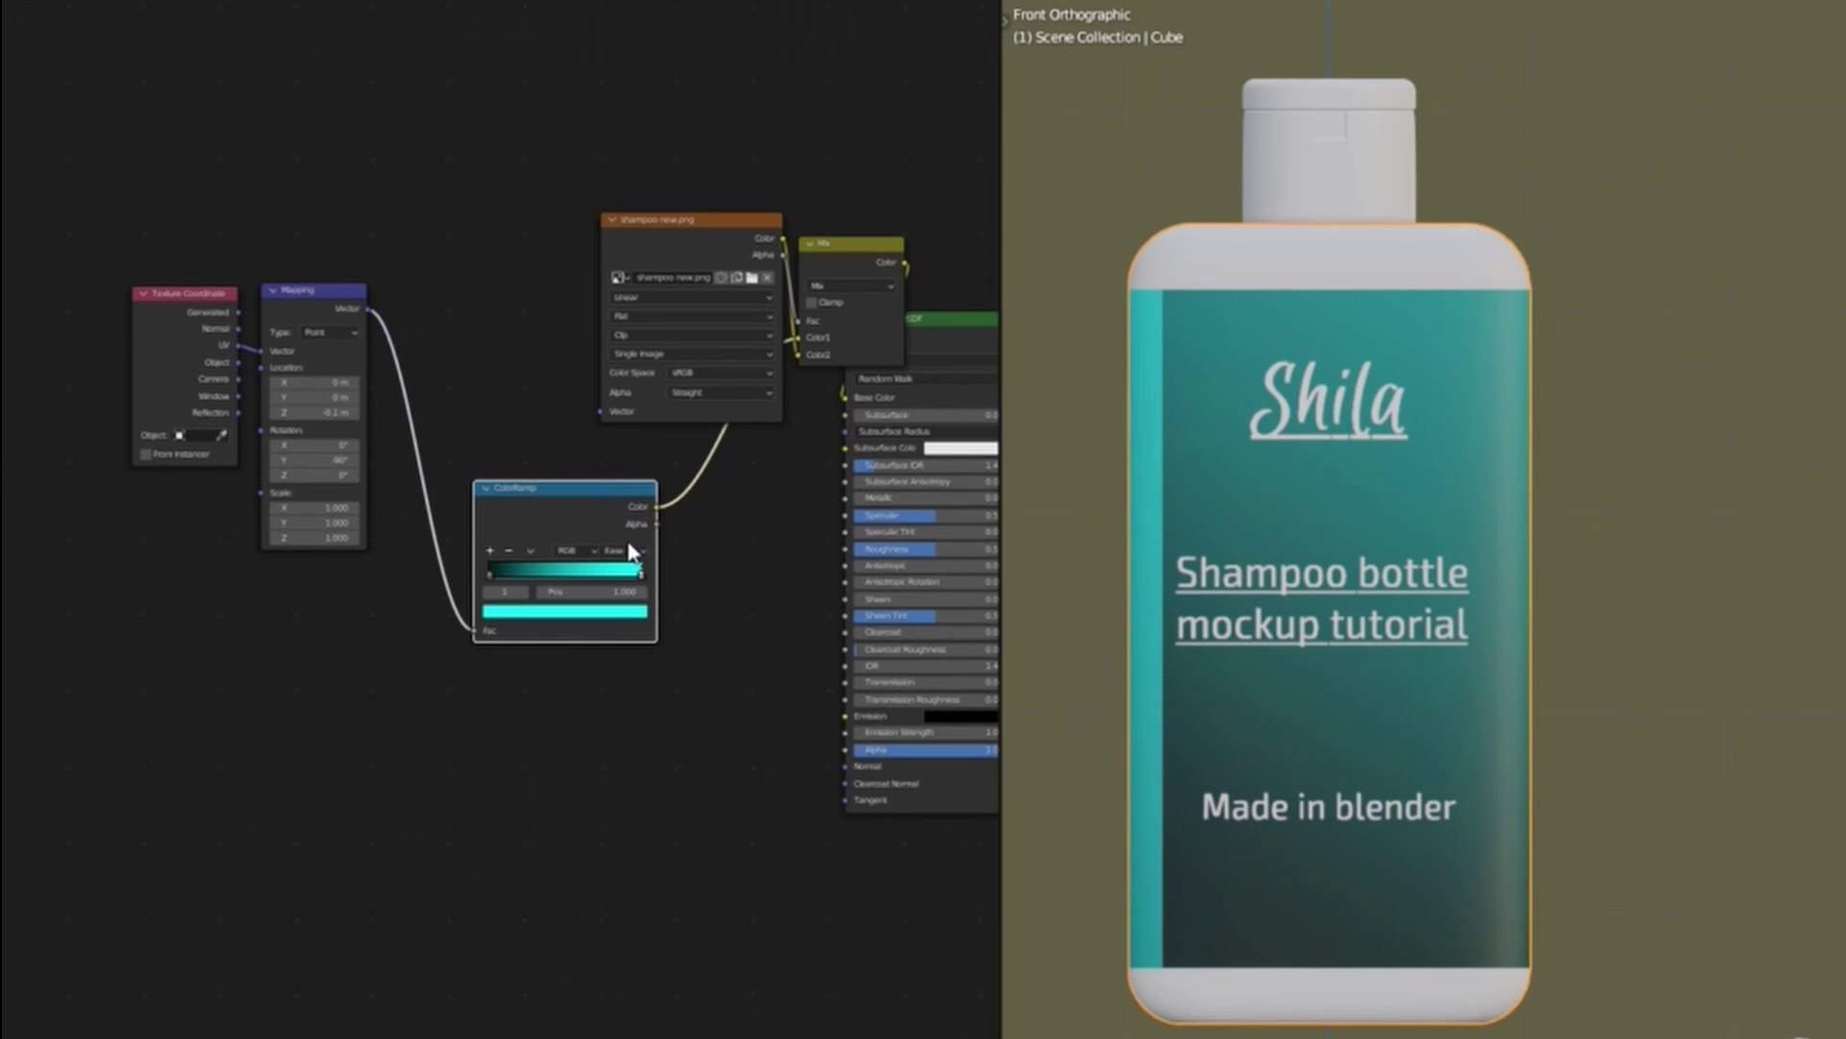
Switch the ColorRamp to Linear and reposition the gradient with a Mapping X location of -0.6 m and adjusted Z location and Y rotation.
click(633, 603)
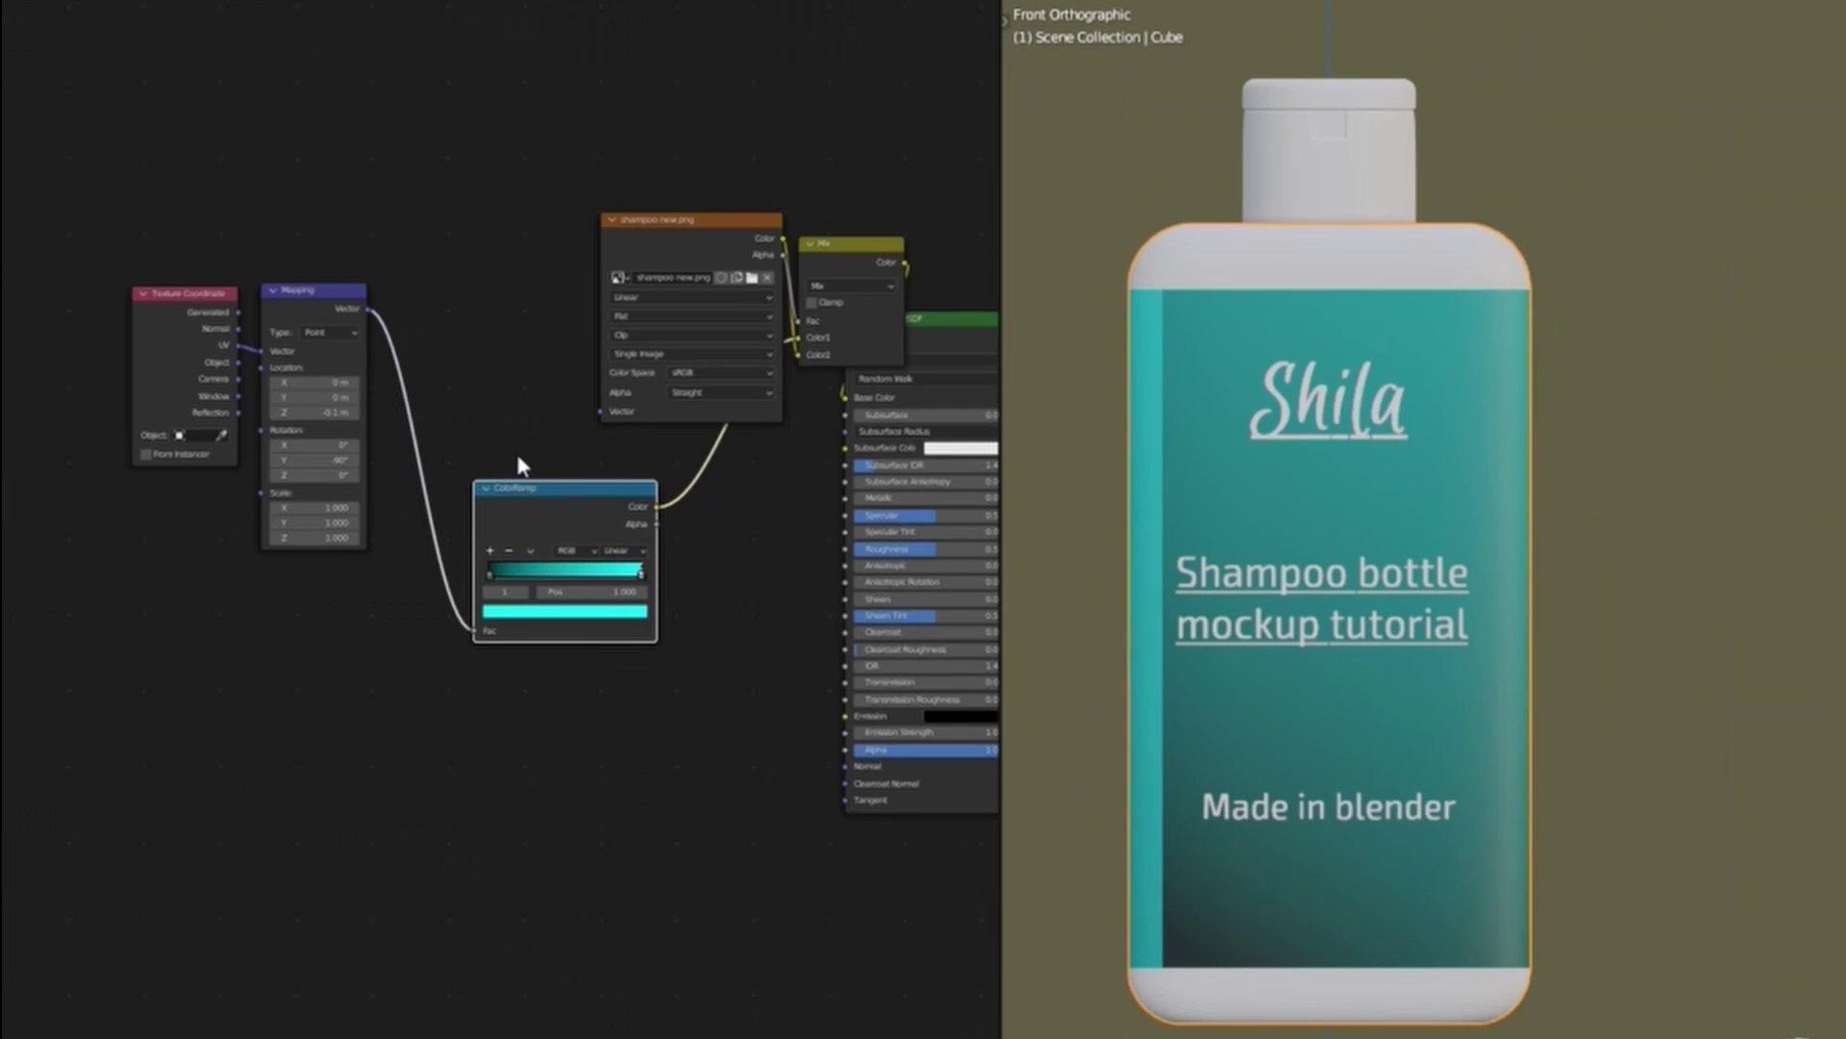
drag(327, 382, 284, 383)
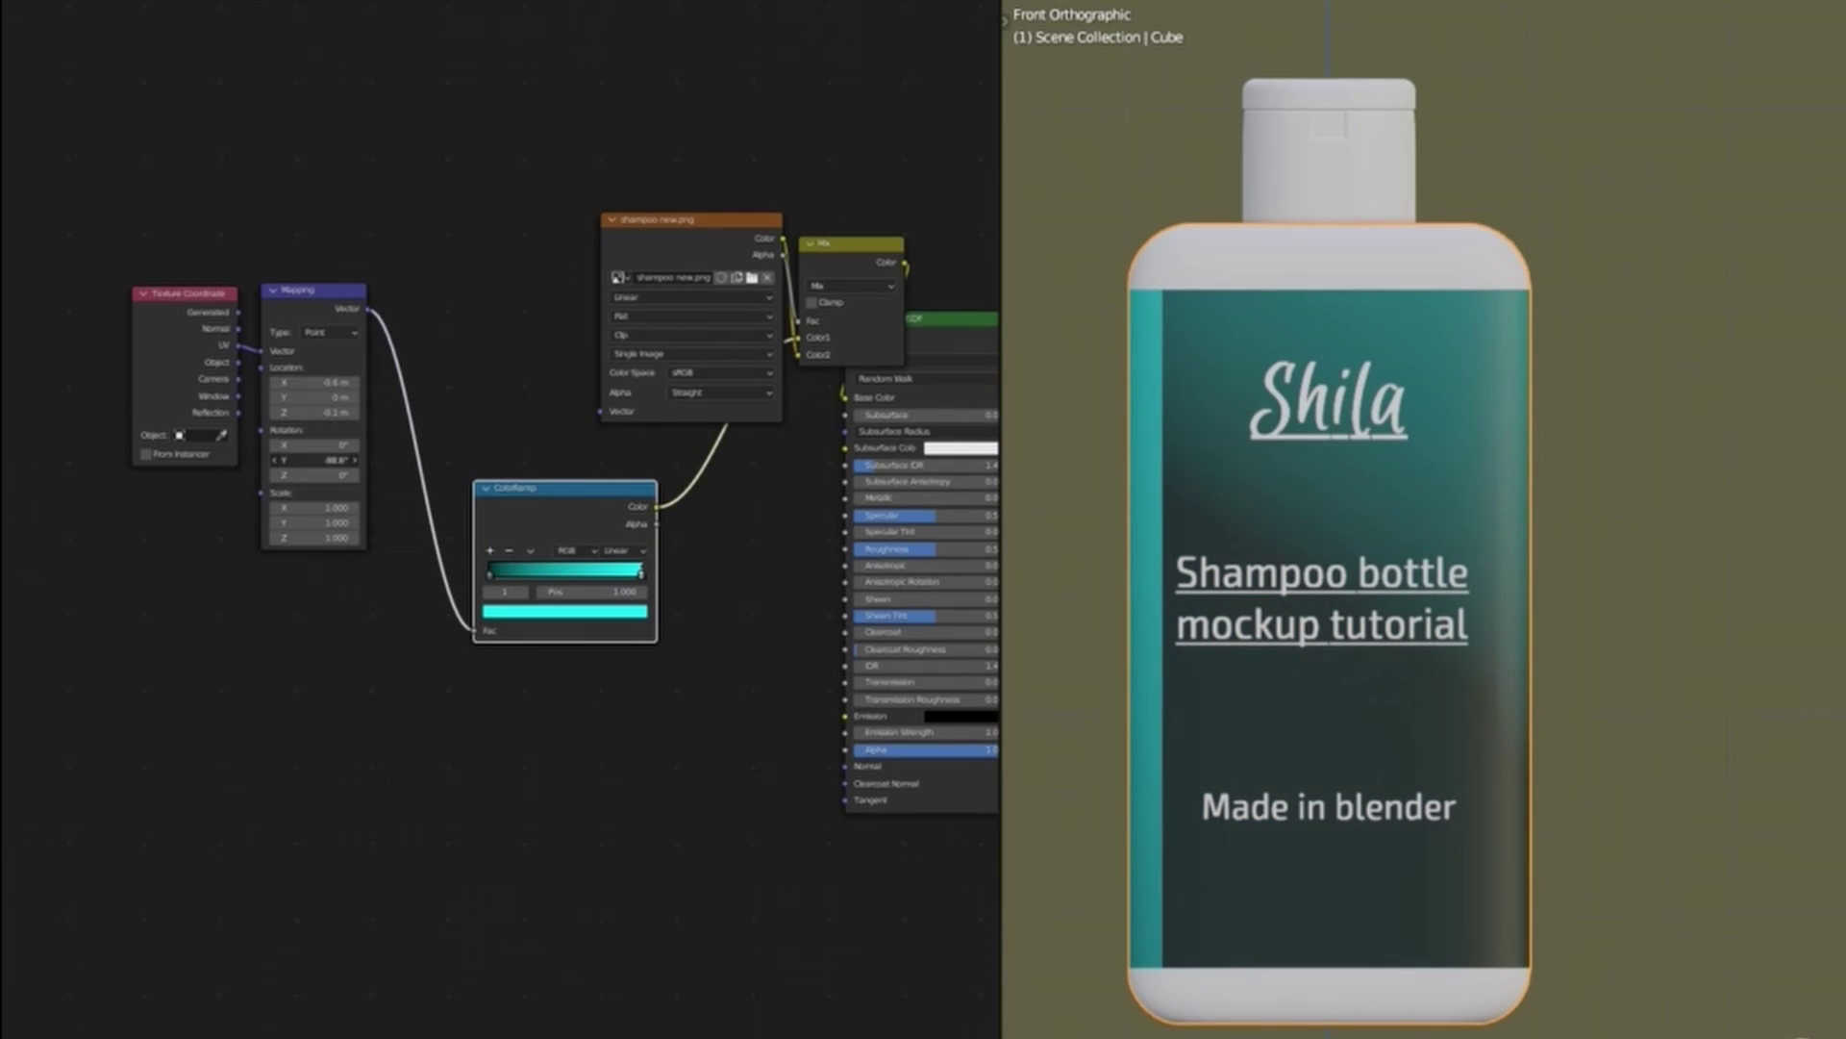
drag(317, 460, 317, 462)
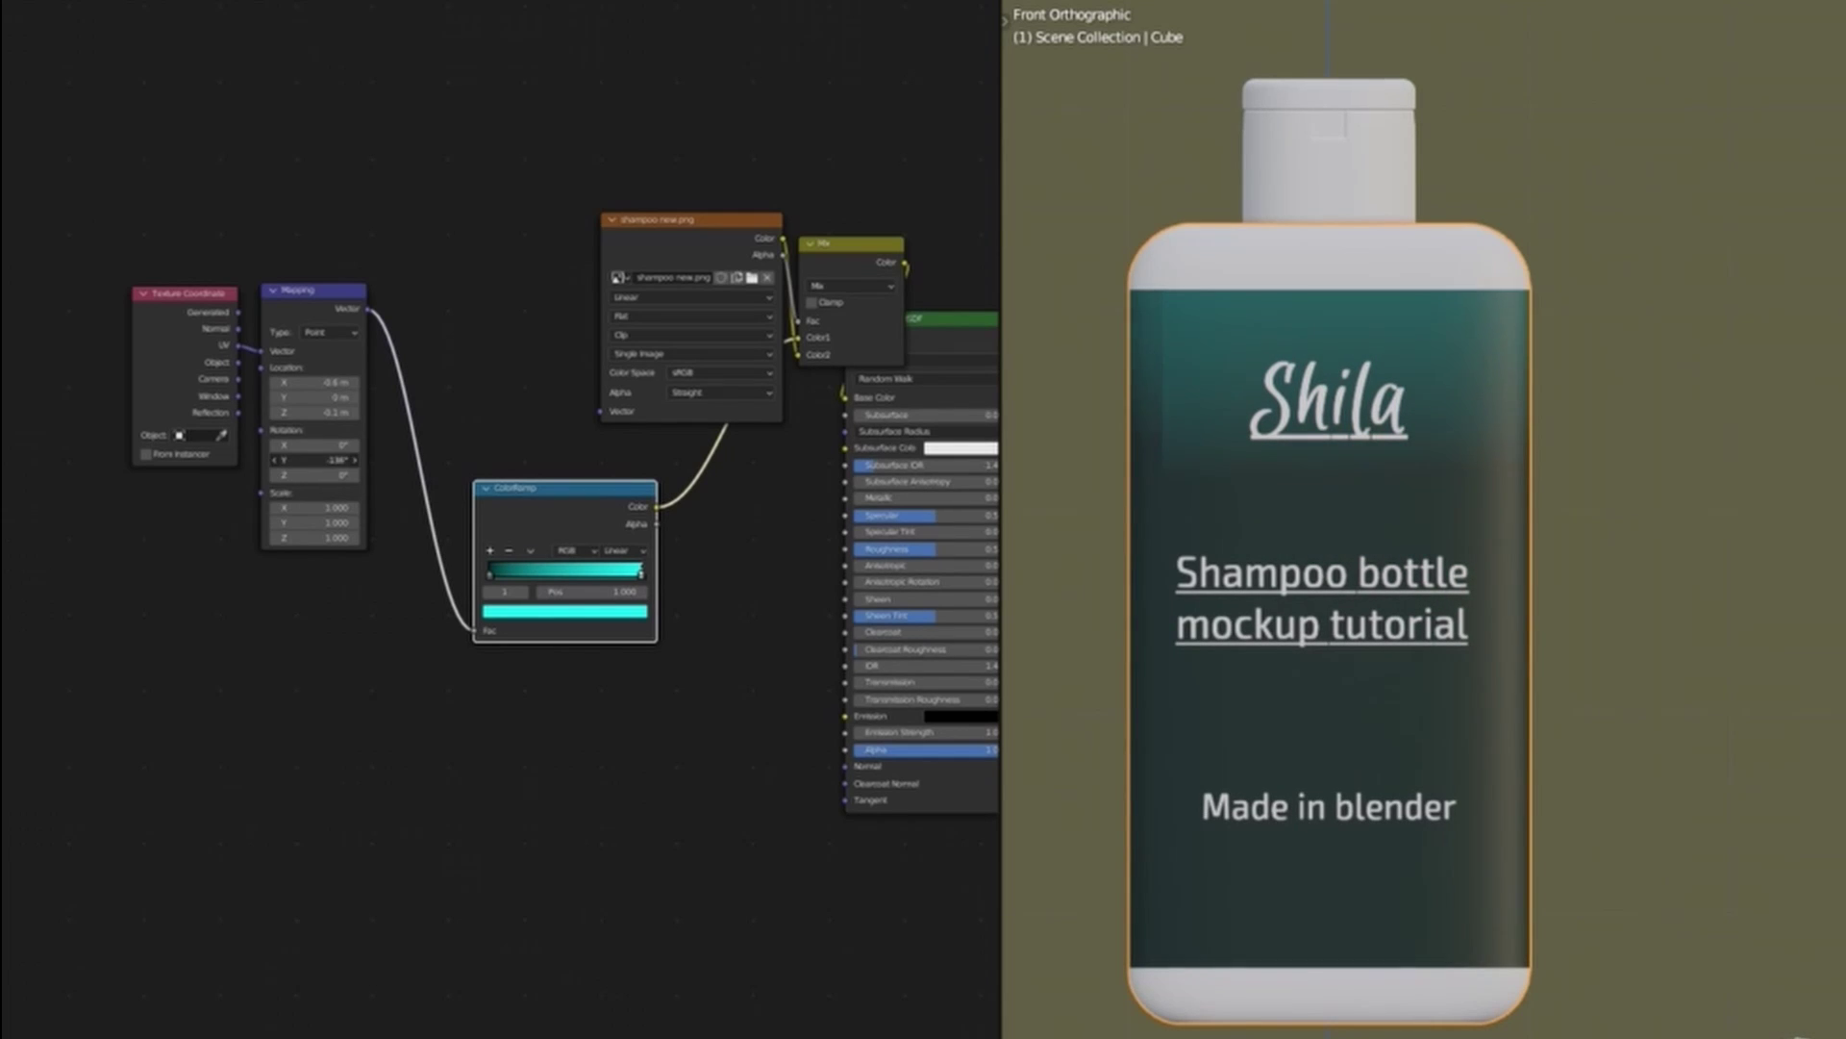
mouse_move(315, 475)
mouse_down()
mouse_move(285, 475)
mouse_move(311, 460)
mouse_up()
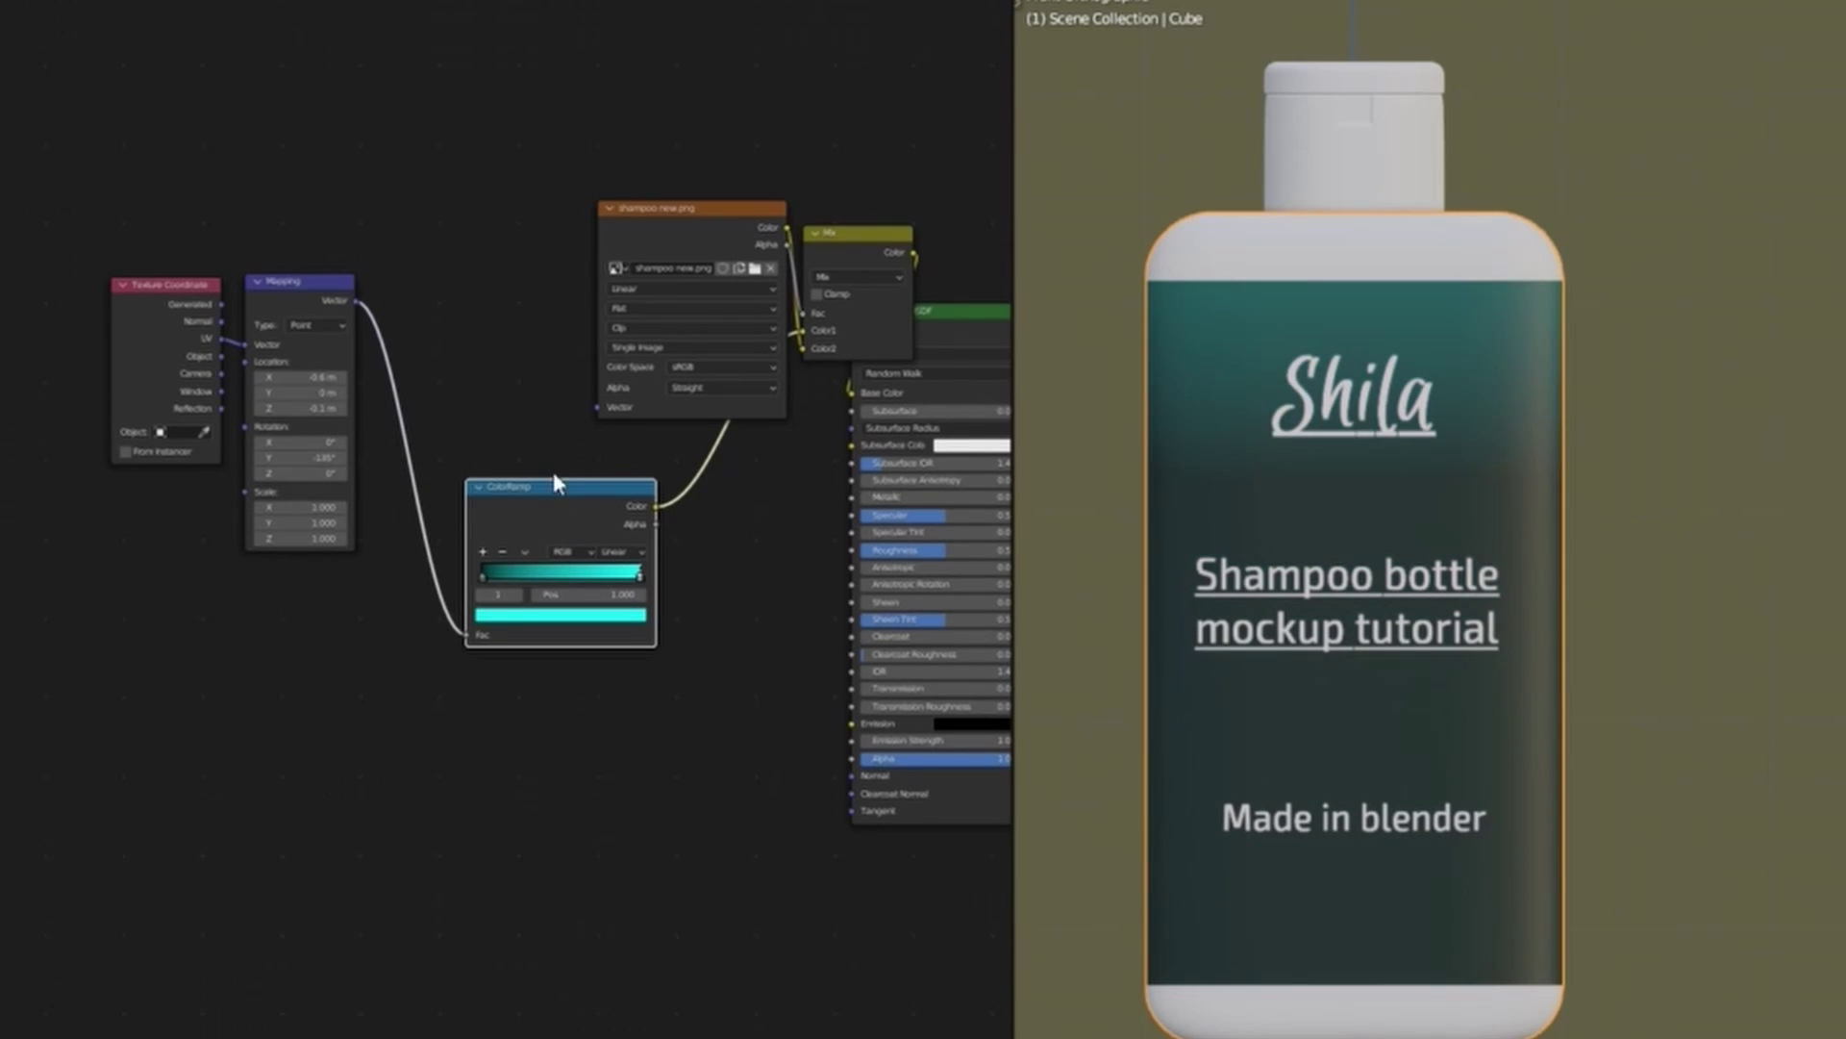
drag(309, 408, 284, 408)
Move the ColorRamp's bright stop slightly inward and set the interpolation to Ease.
mouse_move(640, 577)
mouse_down()
mouse_move(586, 579)
mouse_move(631, 575)
mouse_up()
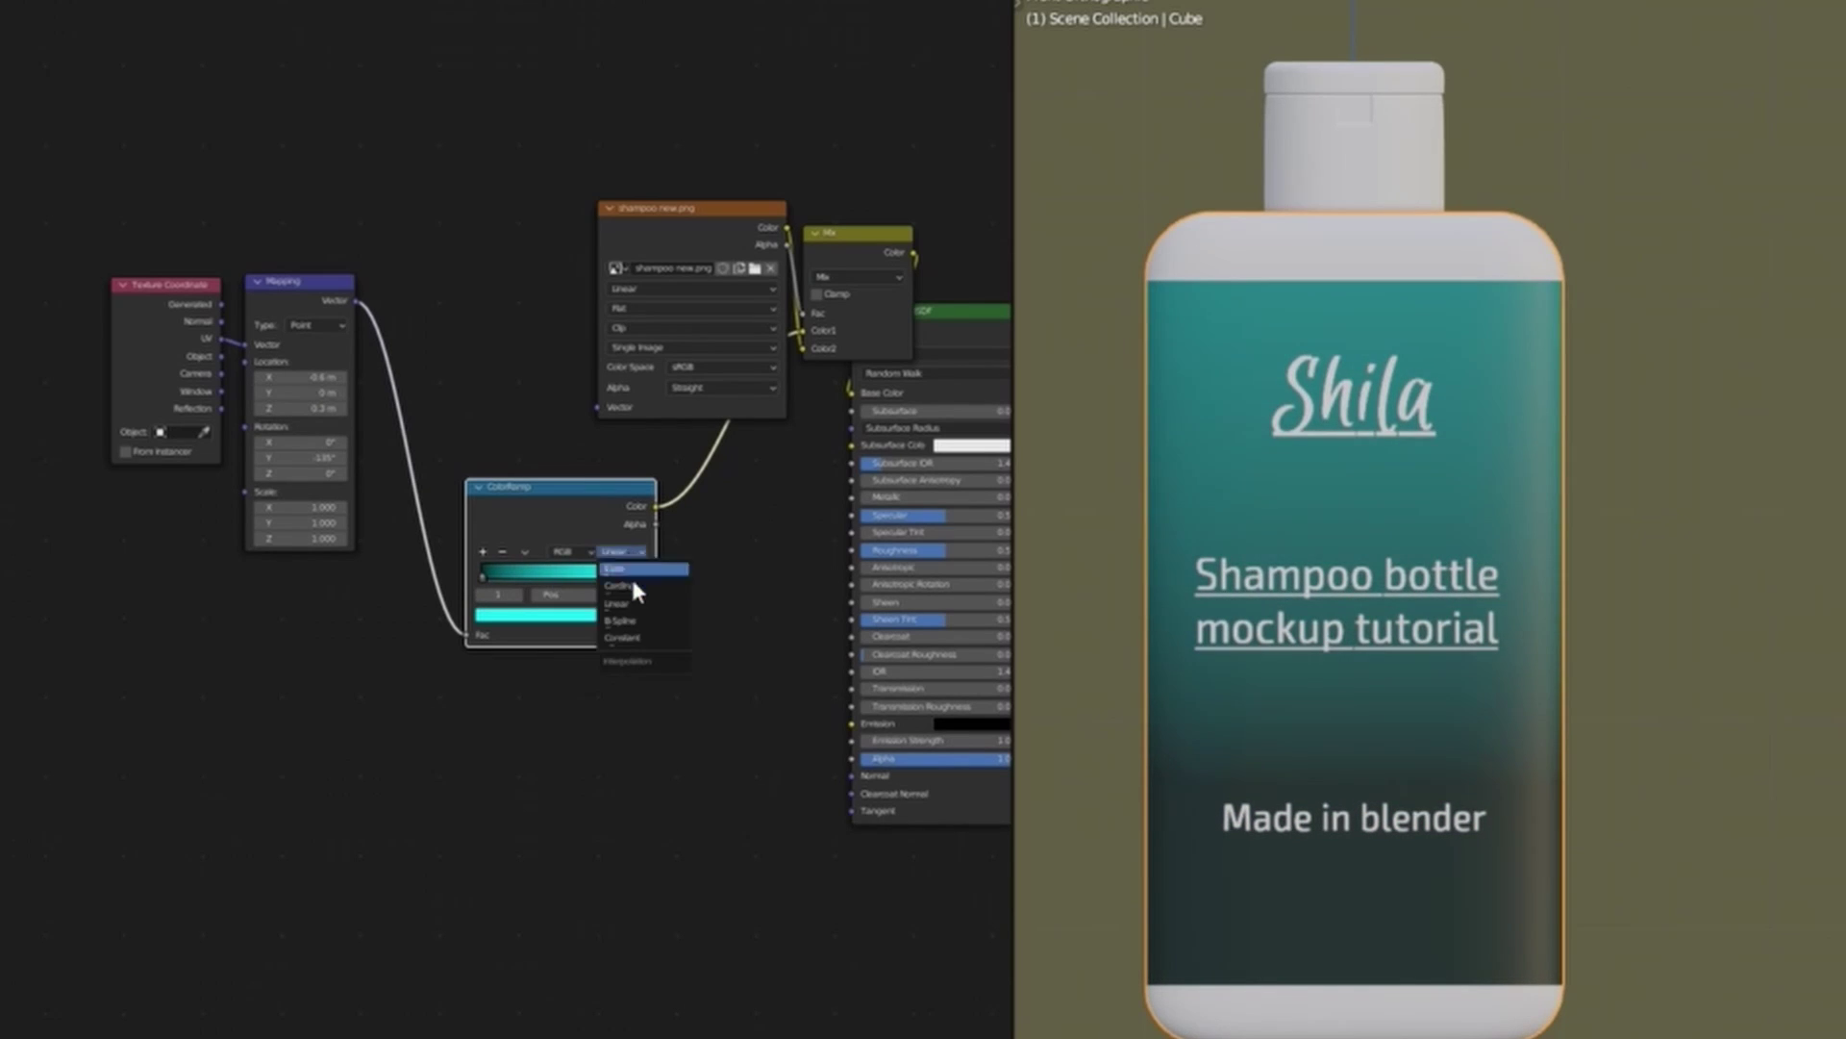
click(632, 569)
click(1670, 354)
middle_drag(1671, 354, 1755, 327)
scroll(1430, 520, down, 2)
Rearrange the image texture and Mix nodes so they sit clear of the Principled BSDF node.
drag(128, 241, 539, 550)
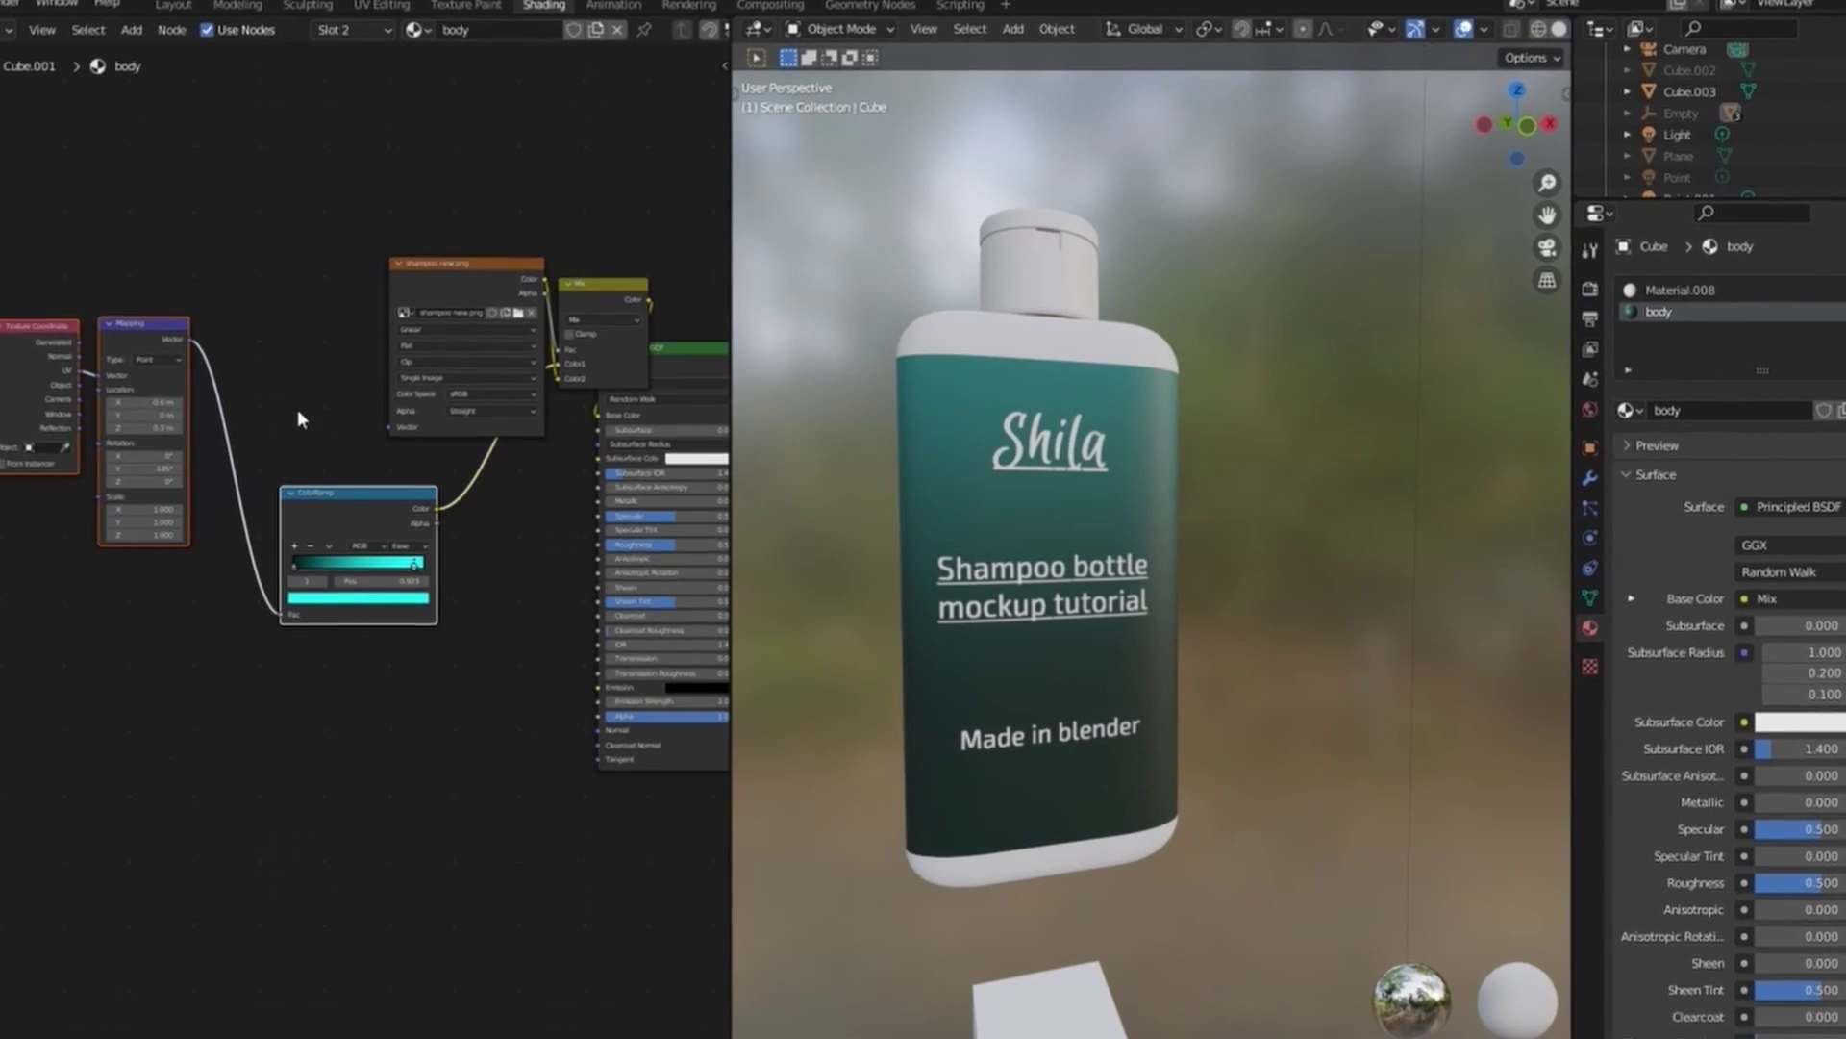
drag(354, 247, 498, 363)
click(471, 285)
Copy the Texture Coordinate, Mapping and ColorRamp nodes into Material.008 and connect the ColorRamp's Color to Base Color.
click(159, 390)
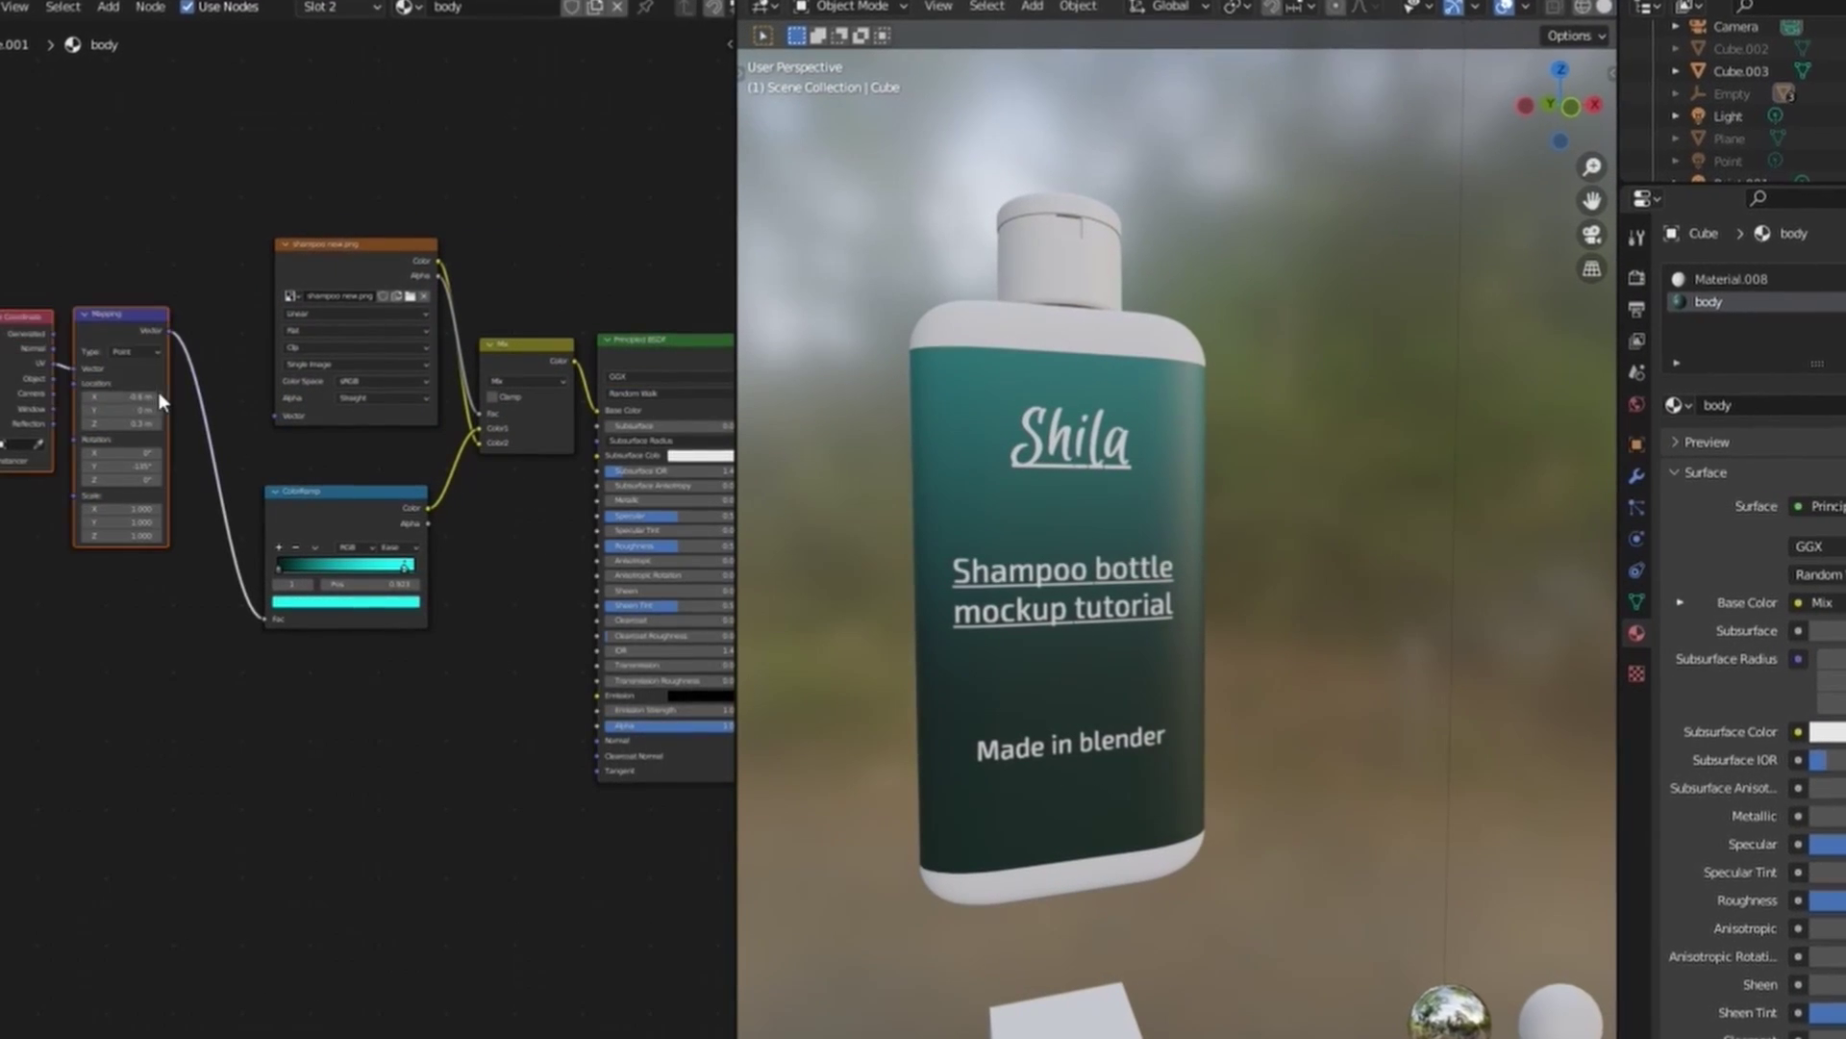
shift+click(327, 501)
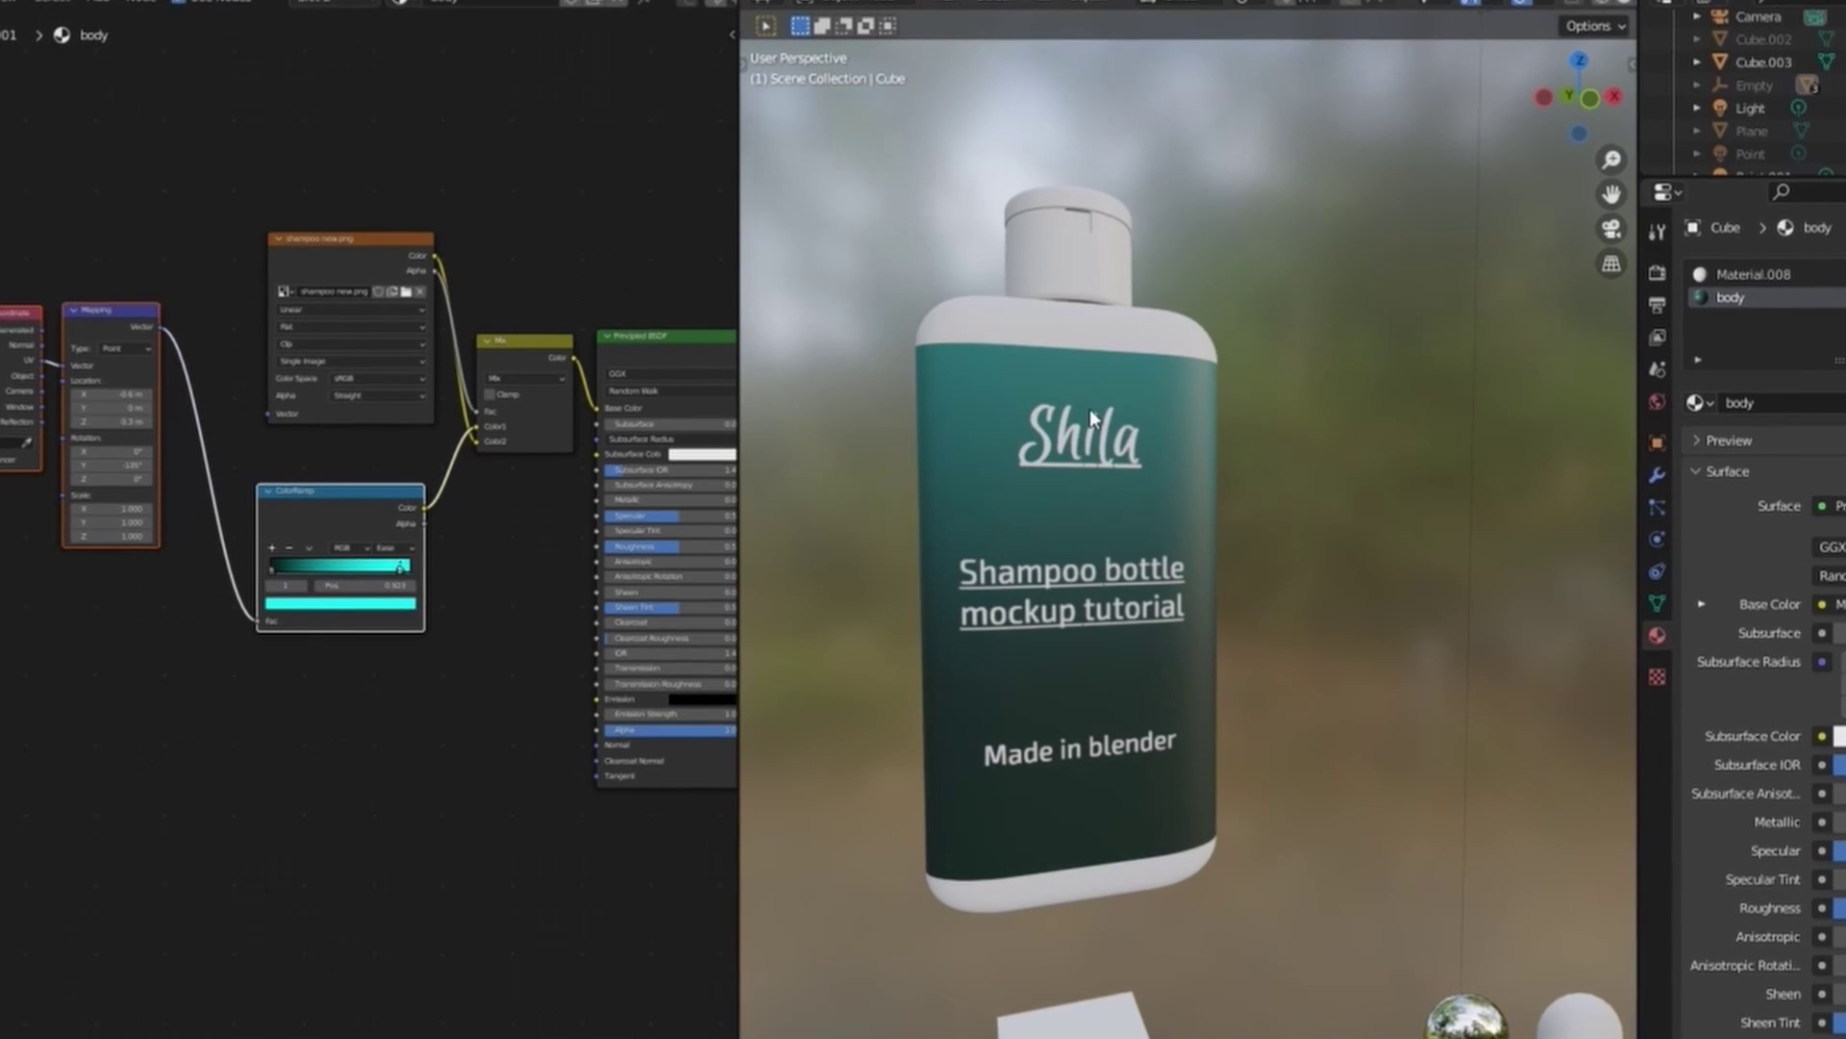
click(1050, 313)
click(1745, 276)
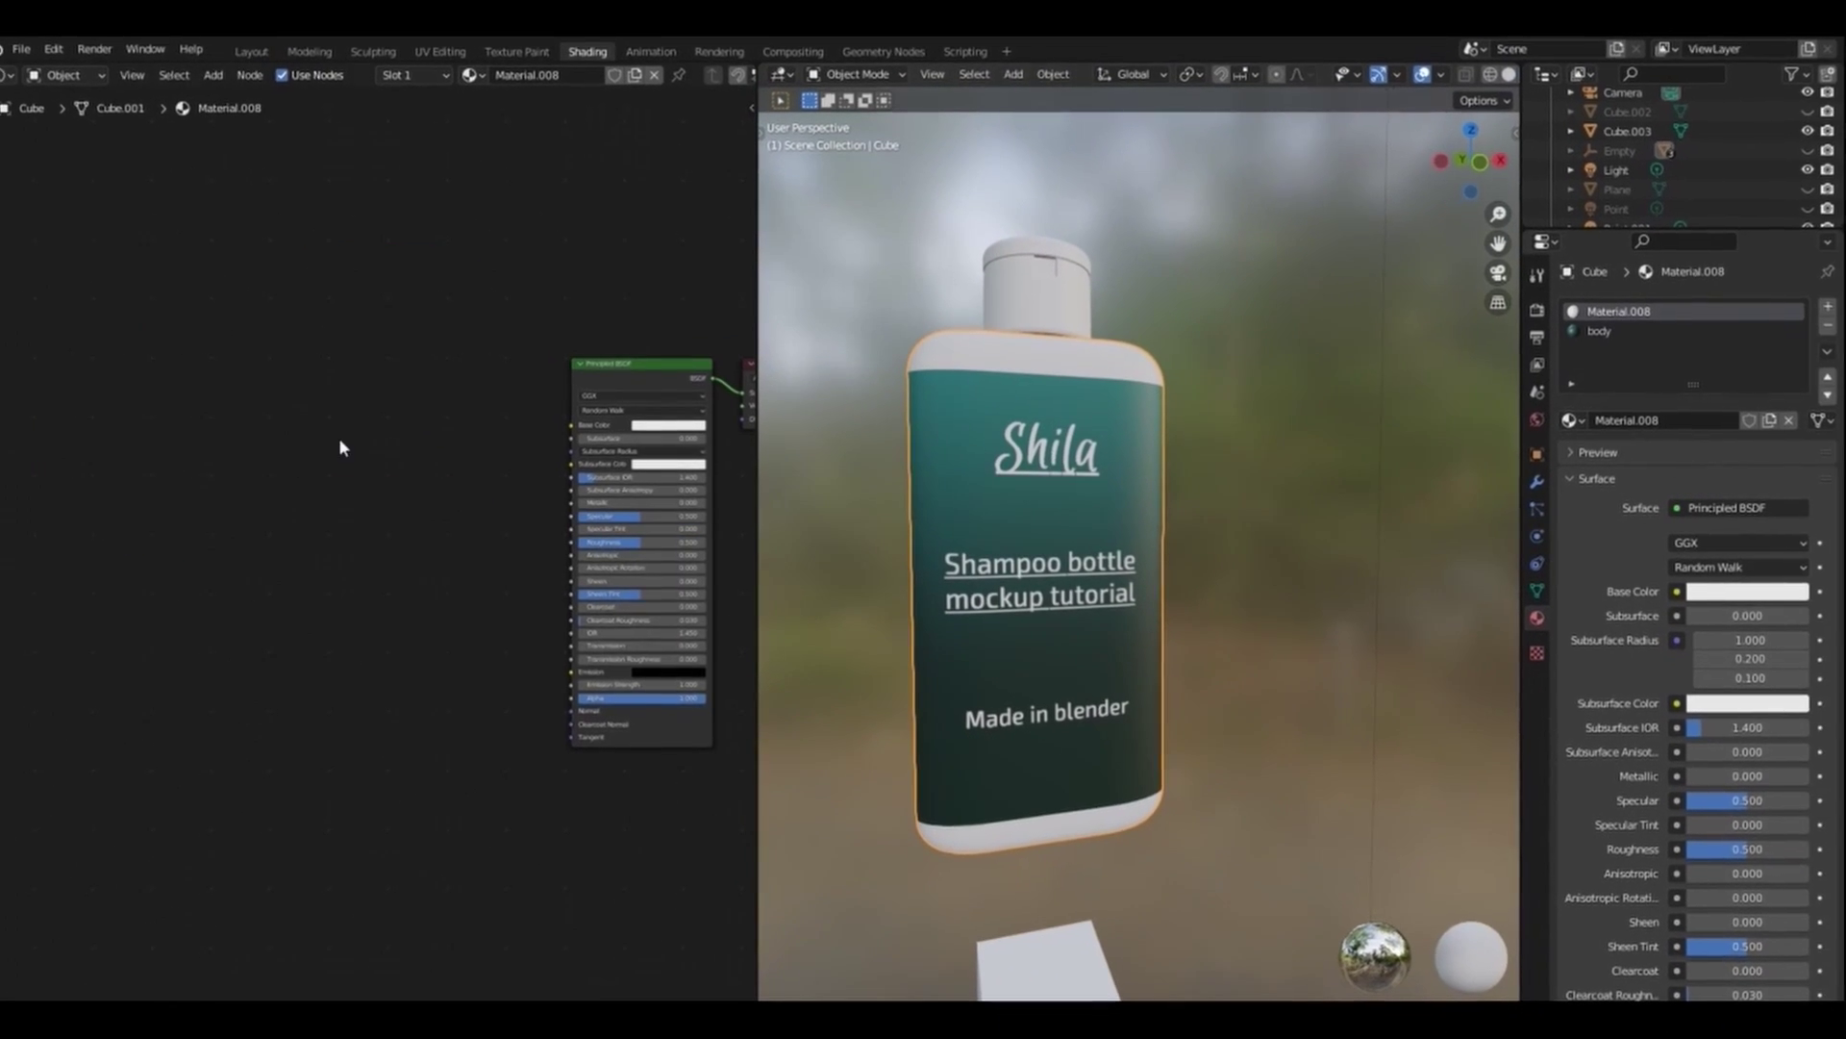
key(ctrl+v)
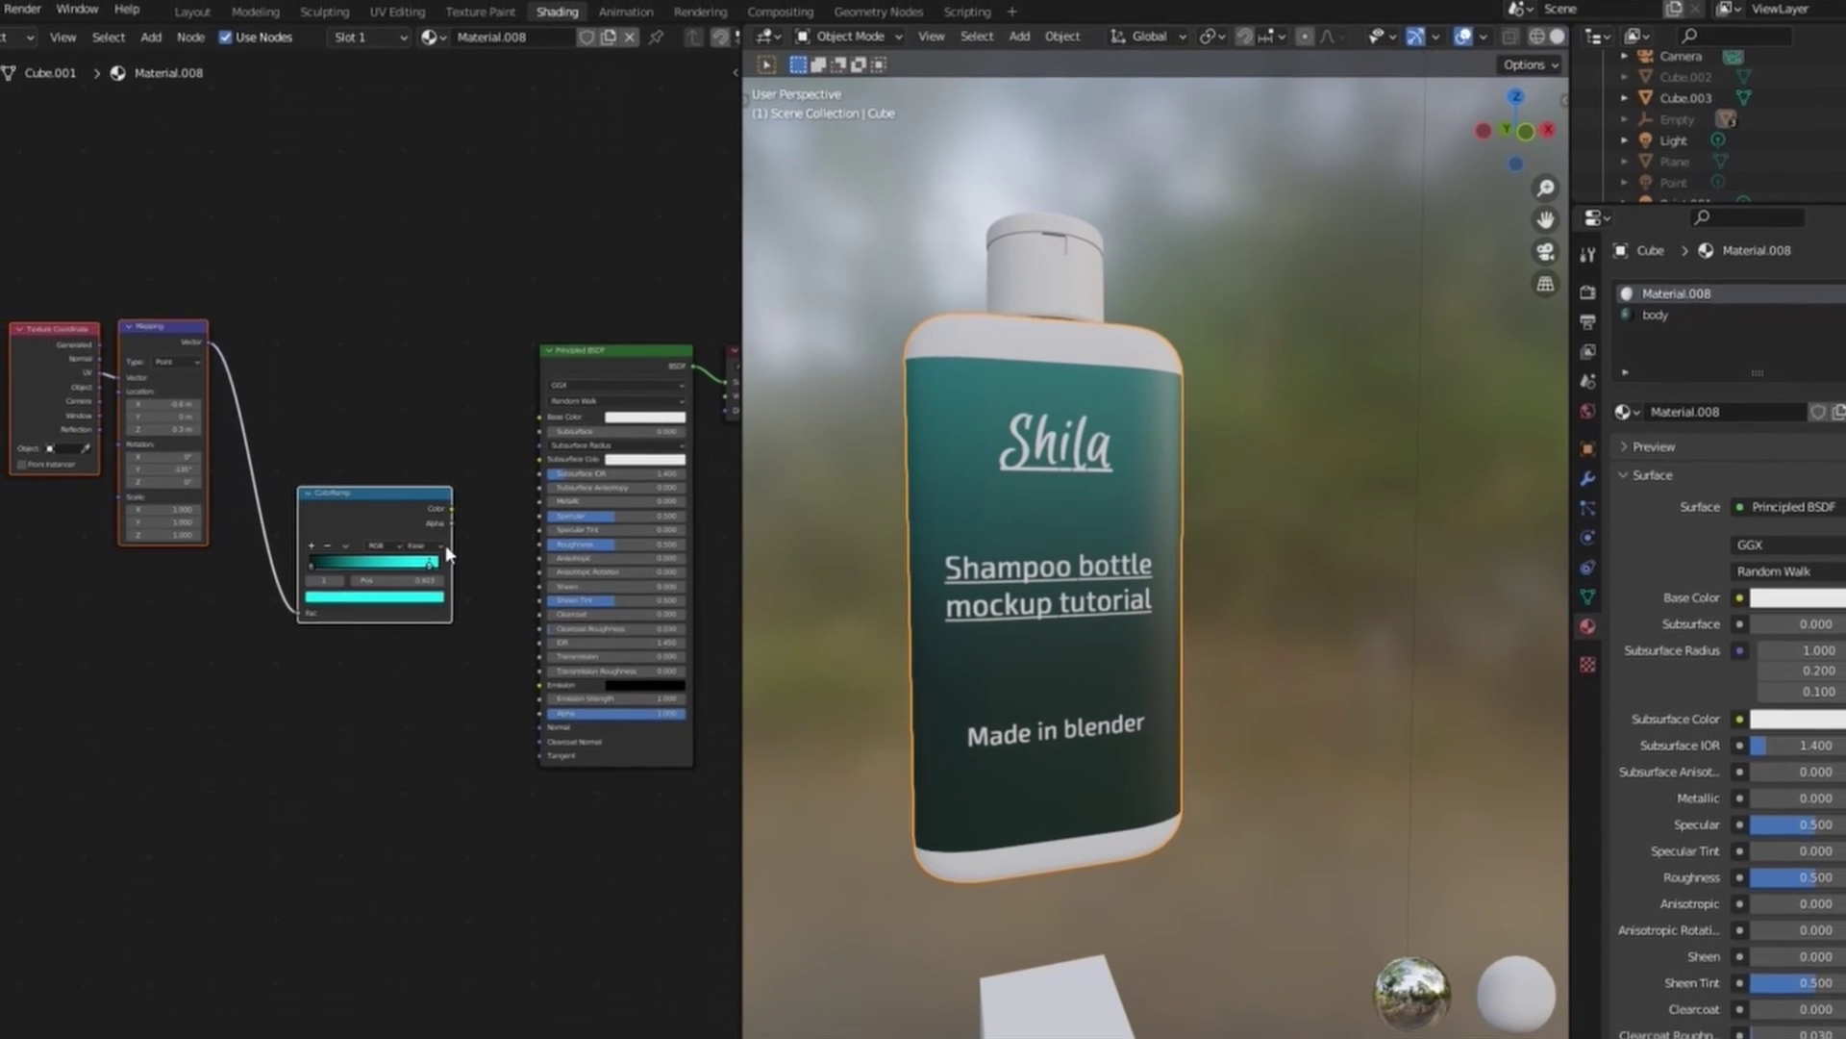
drag(451, 508, 540, 416)
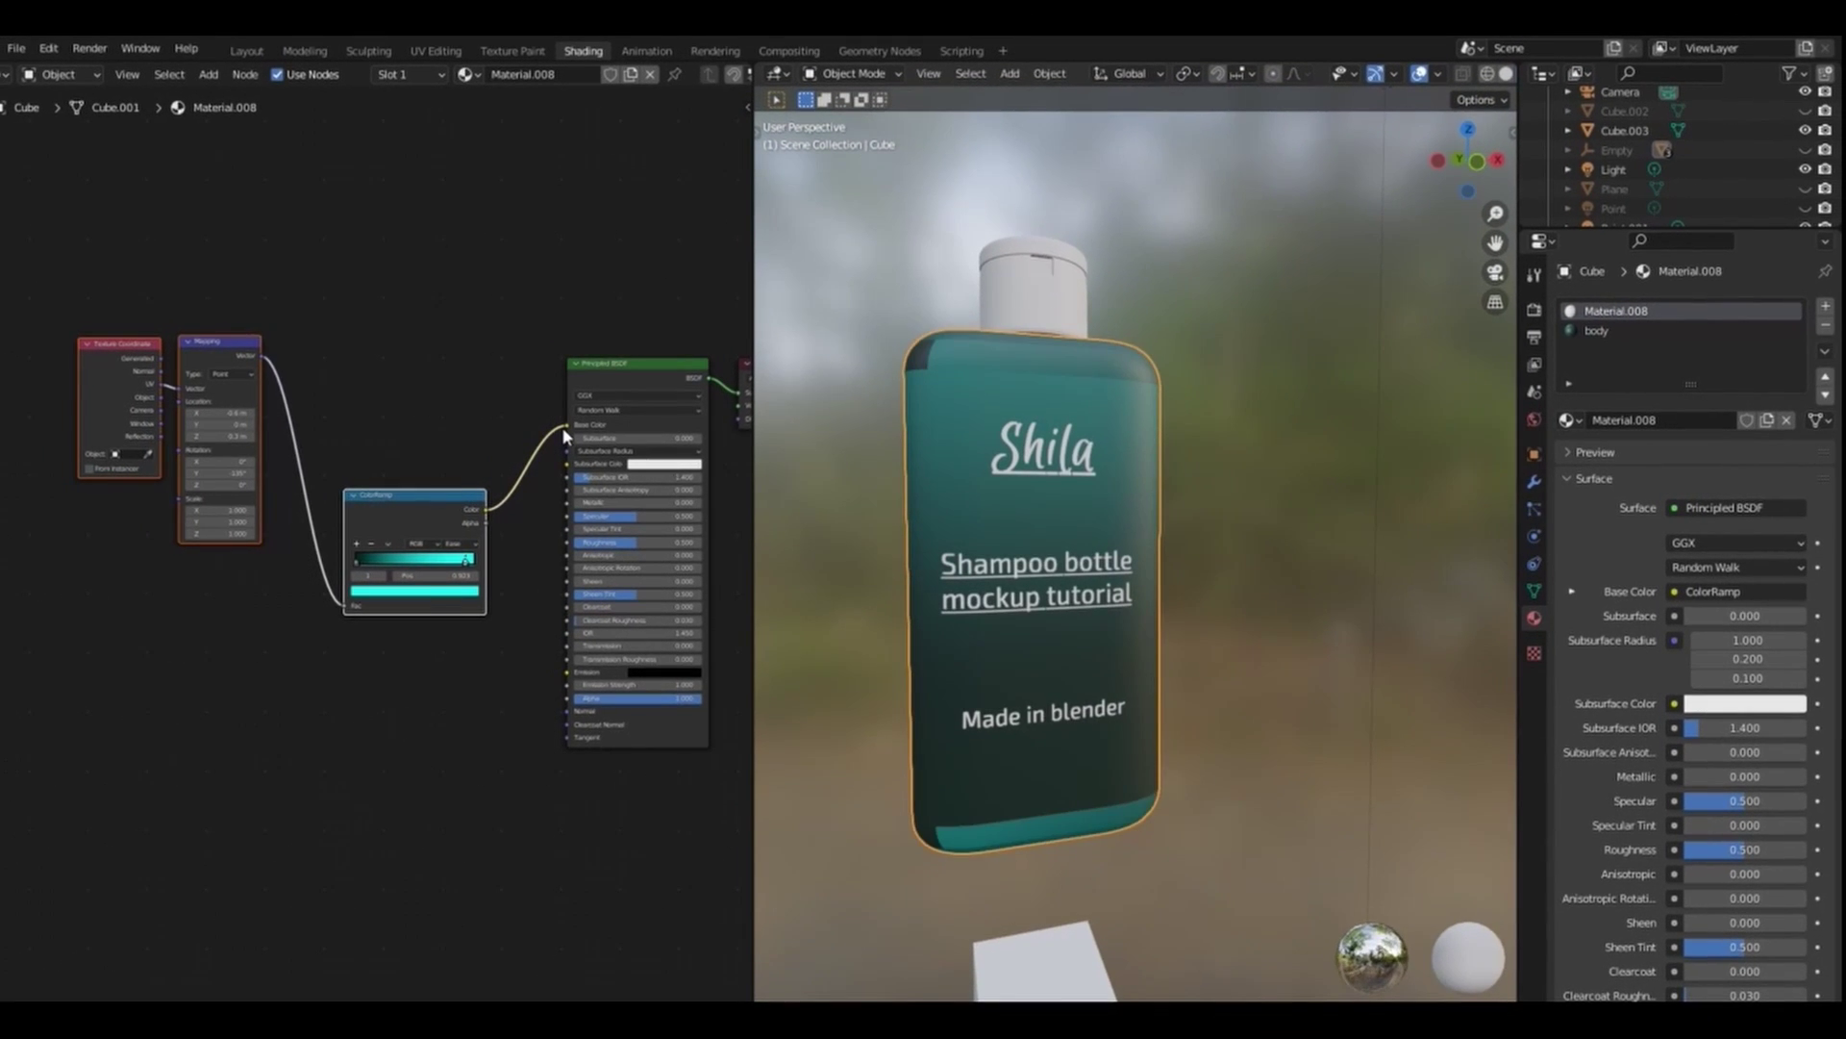
Insert a Separate XYZ node between Mapping and ColorRamp and feed its Z output into the ColorRamp's Fac.
key(shift+a)
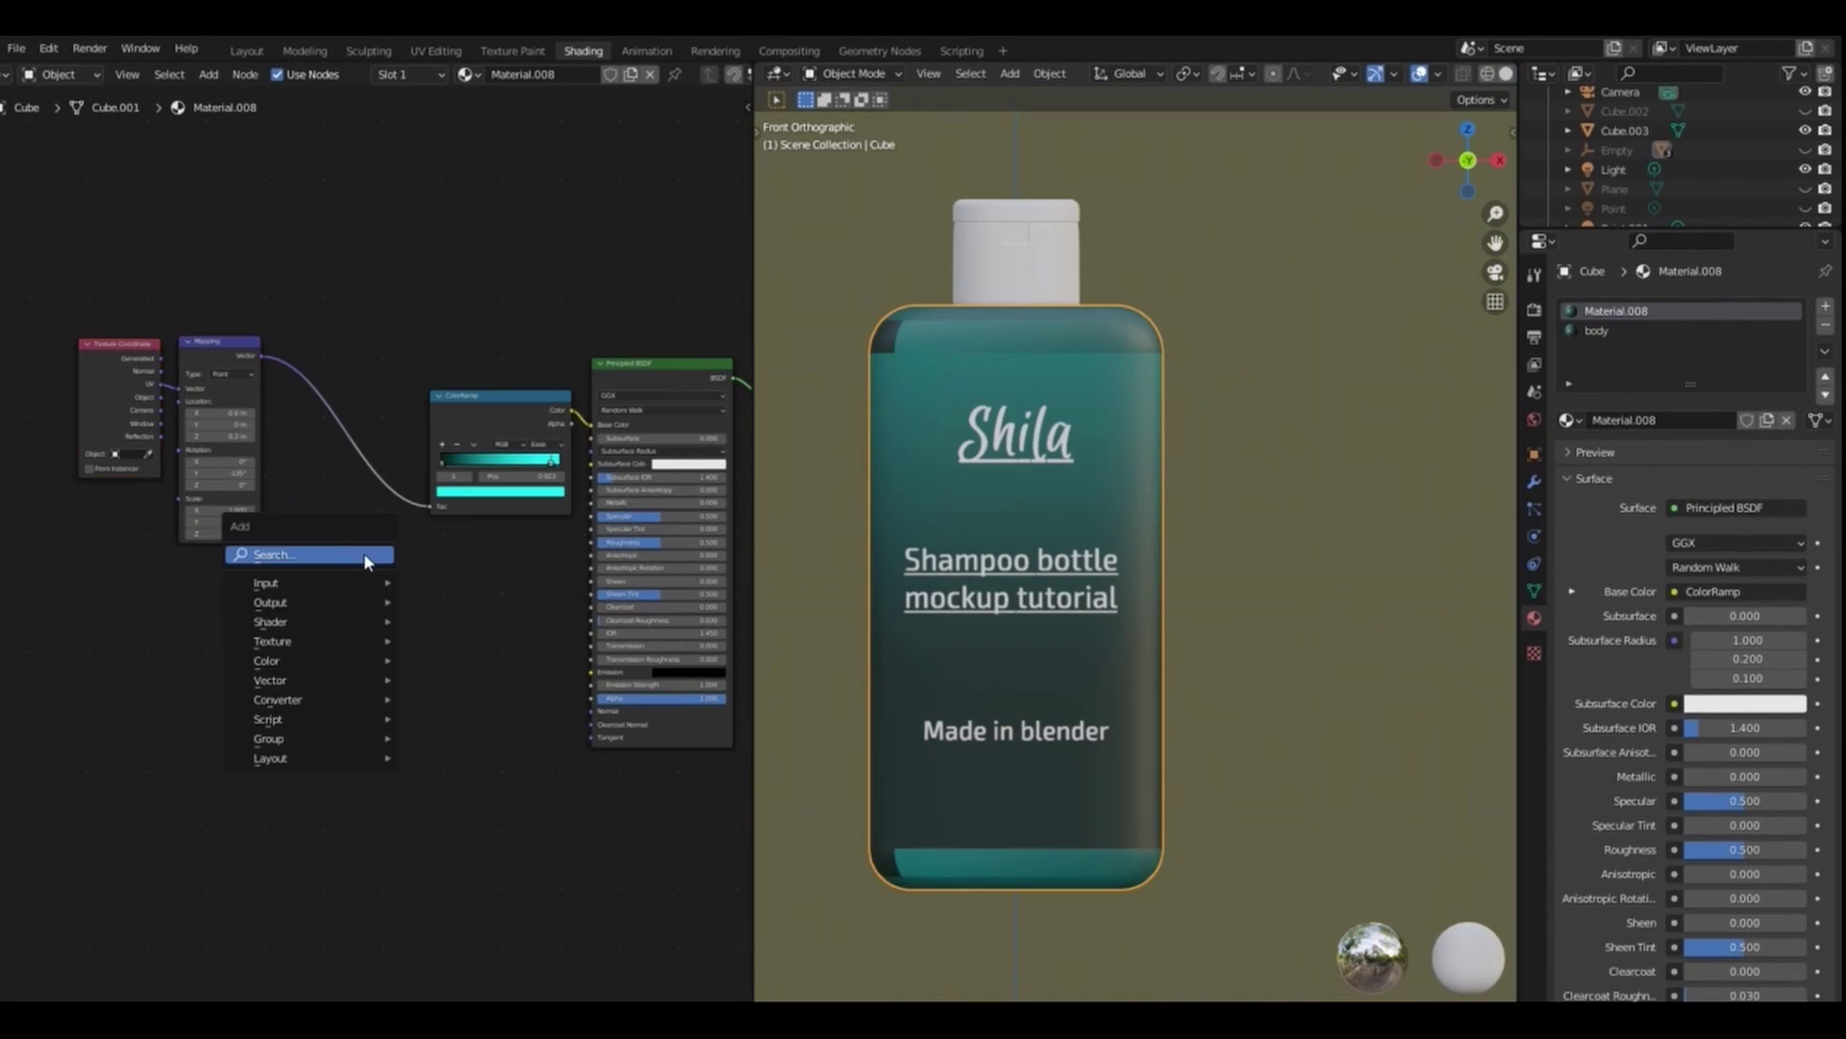
text(sepe)
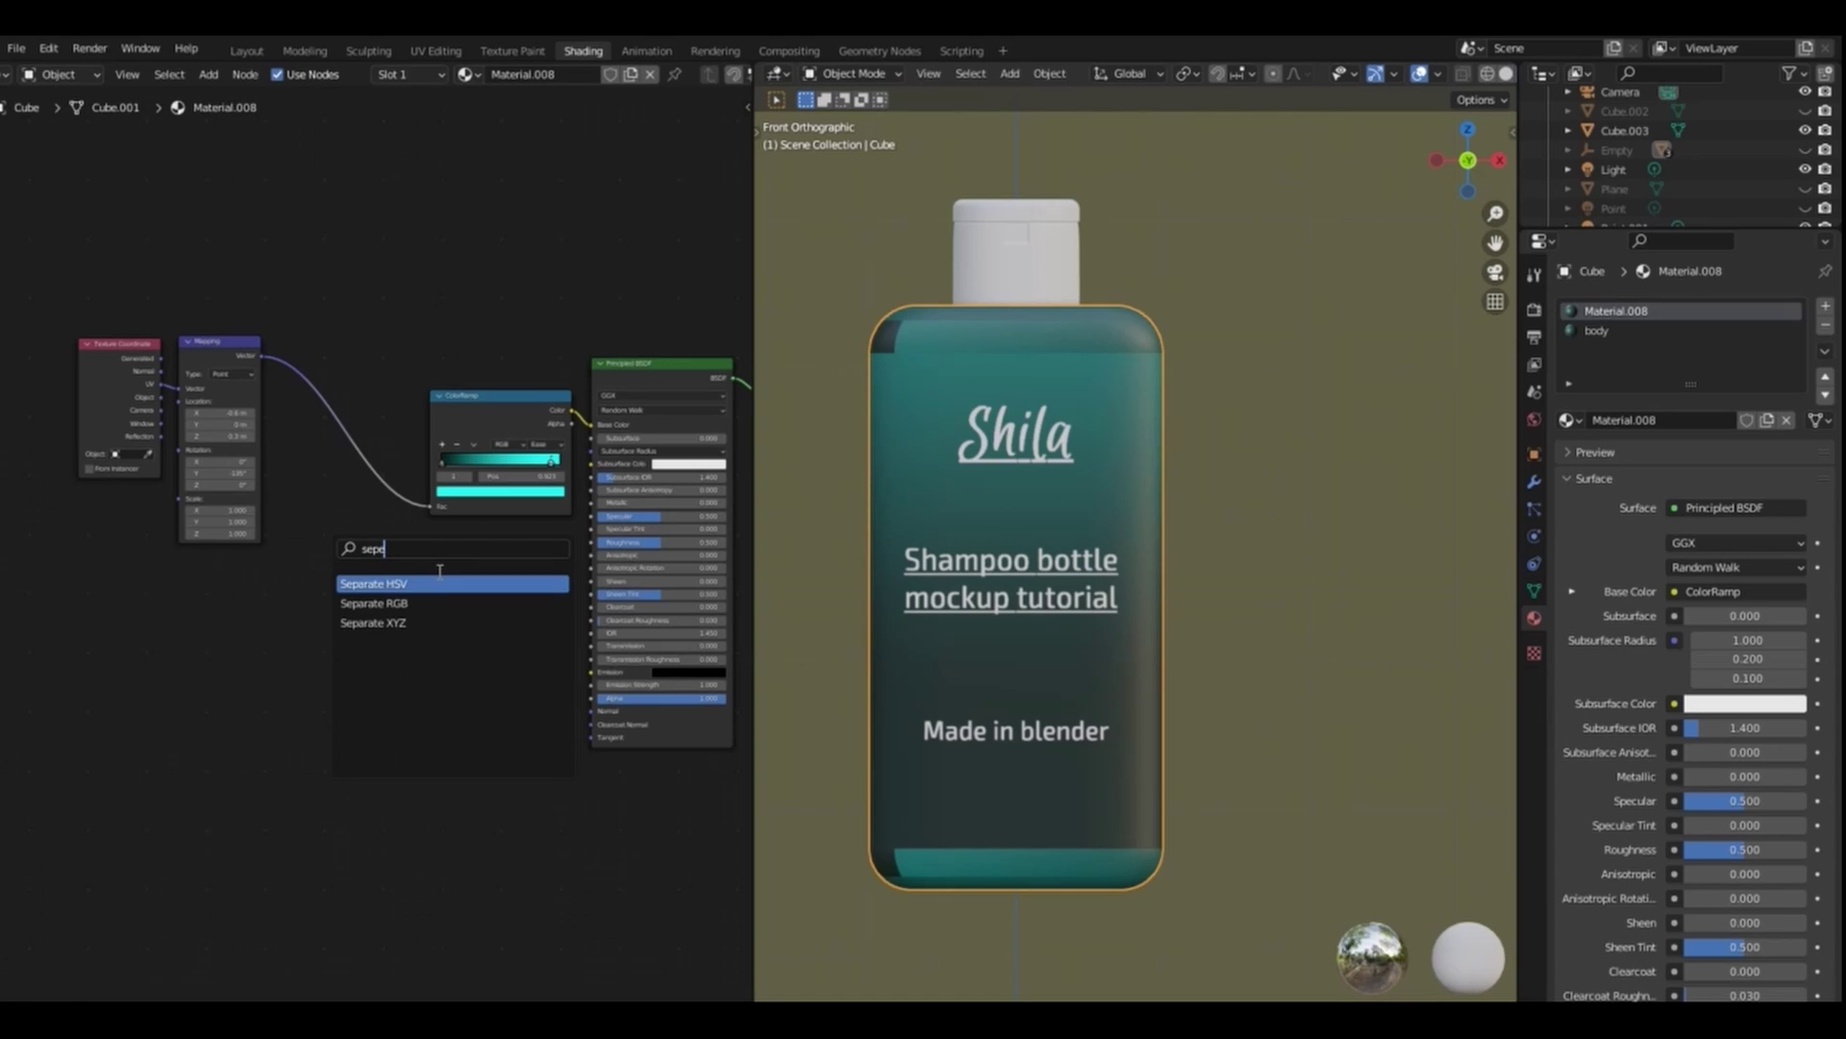
click(375, 622)
click(371, 483)
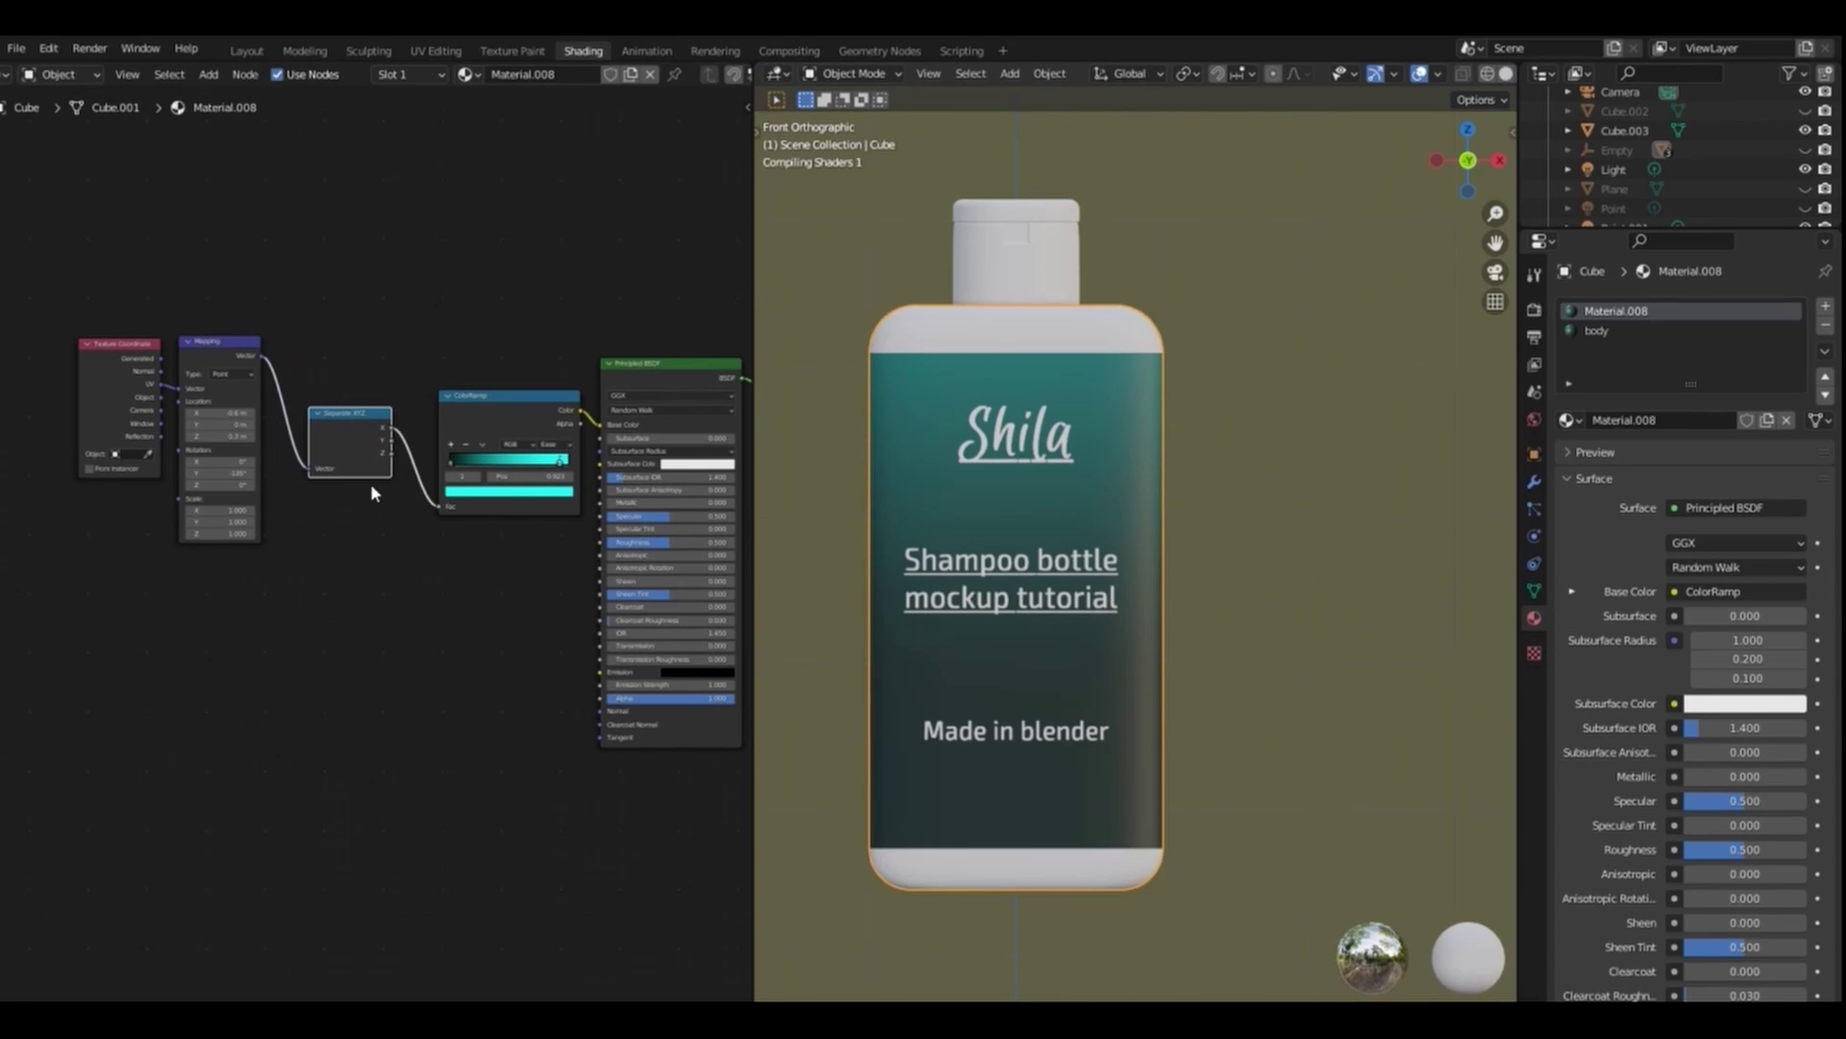
mouse_move(439, 505)
mouse_down()
mouse_move(419, 489)
mouse_move(435, 506)
mouse_up()
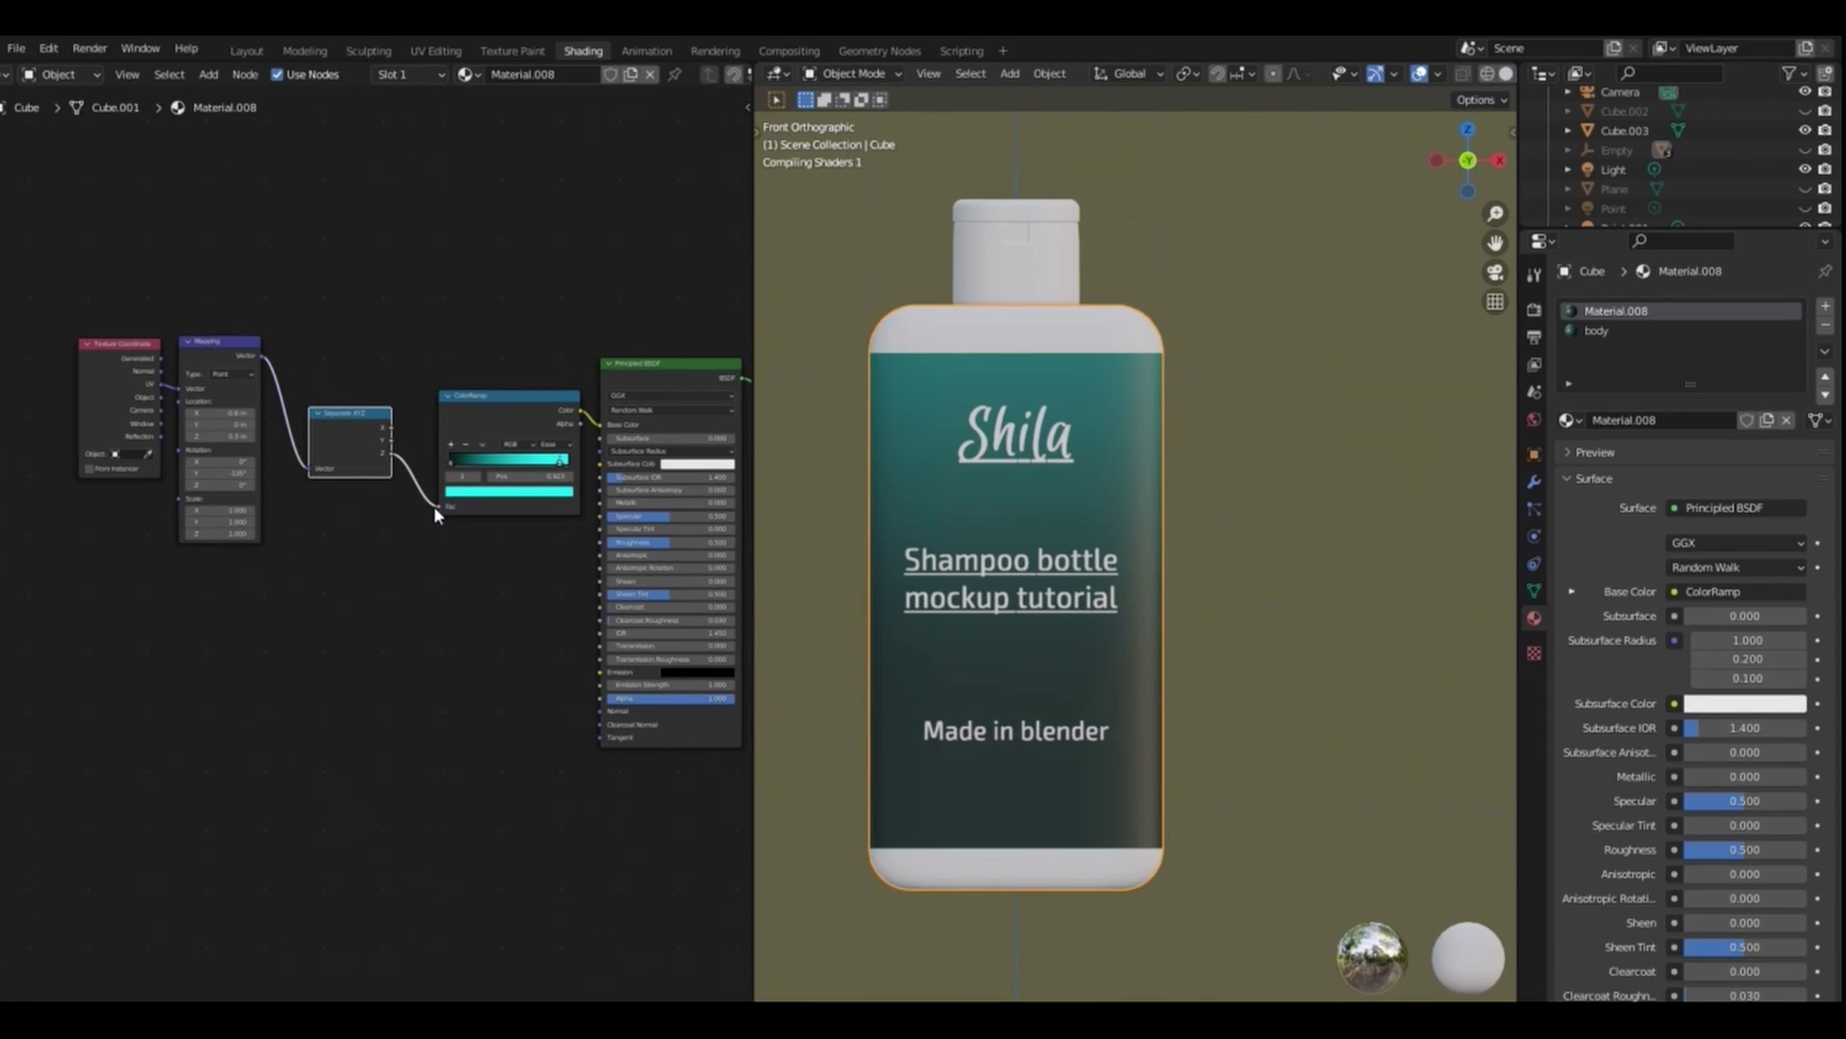
Reset the location and rotation values of Material.008's Mapping node to 0.
click(220, 439)
key(BackSpace)
key(Return)
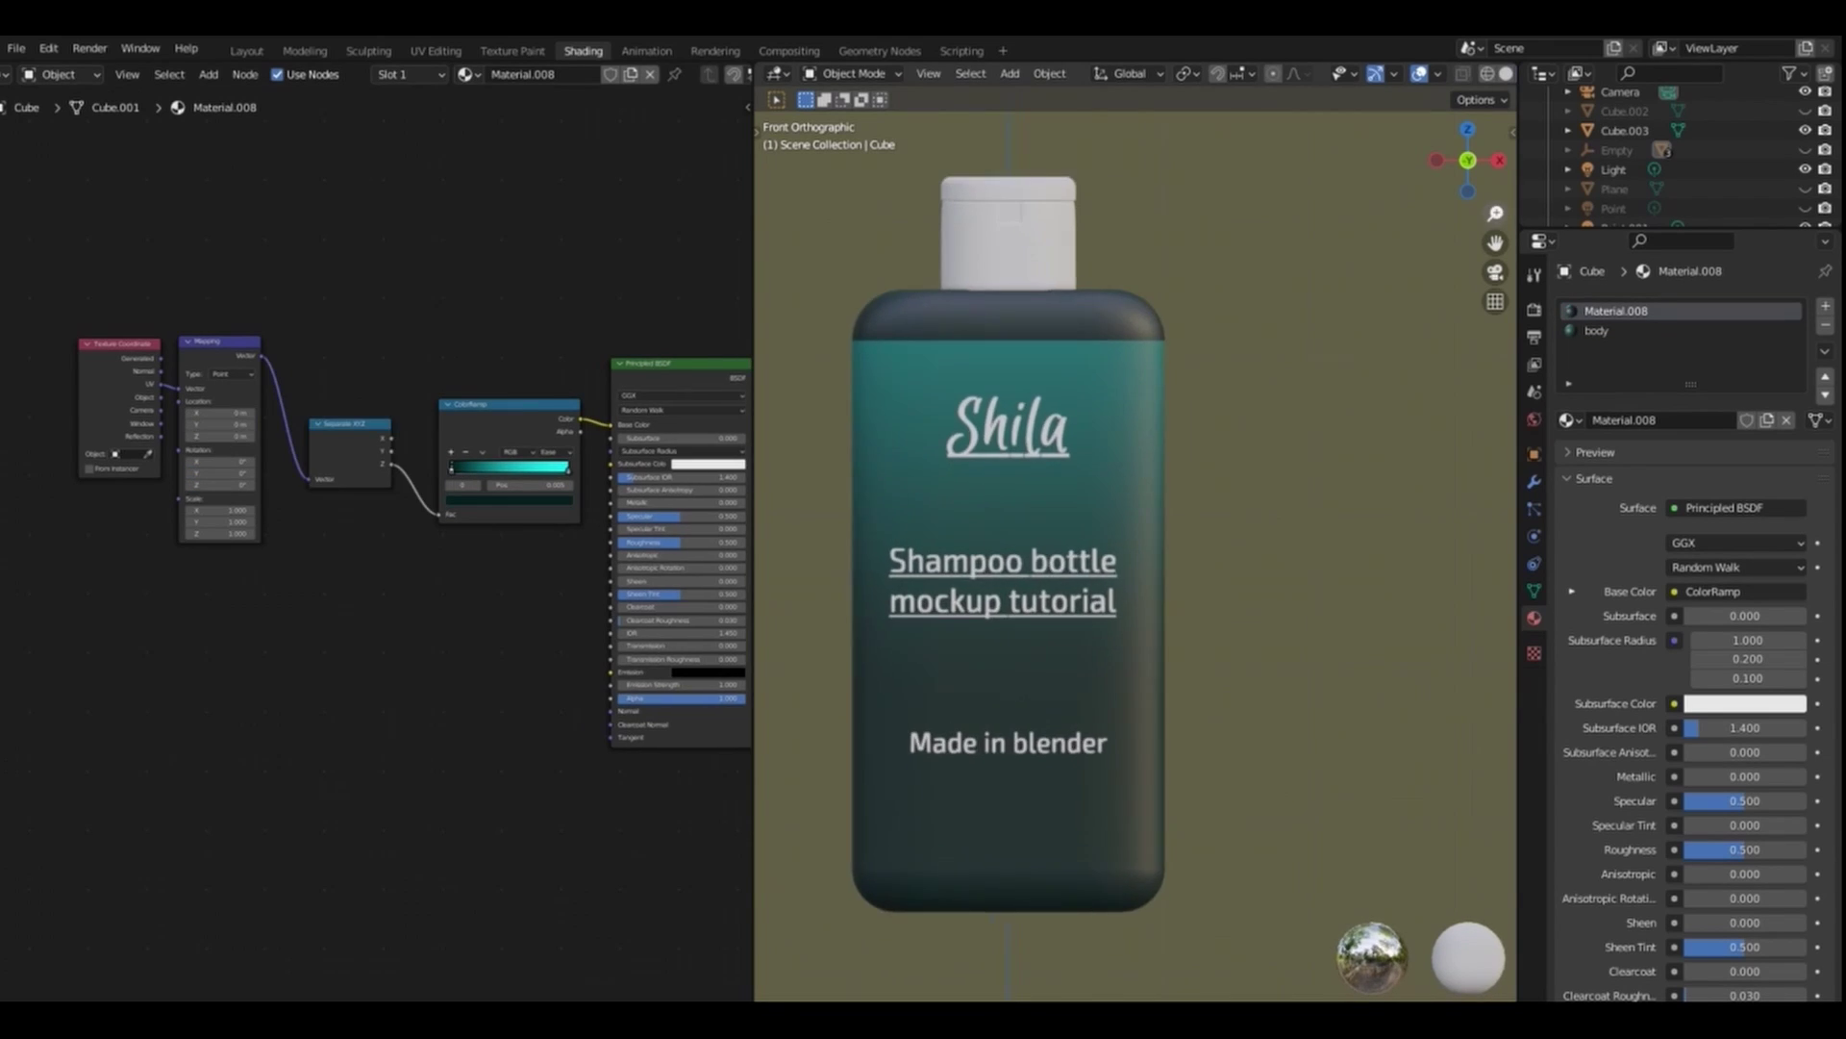
In the bottle's body material, move the ColorRamp's bright stop to about the middle of the ramp.
click(925, 457)
click(1608, 330)
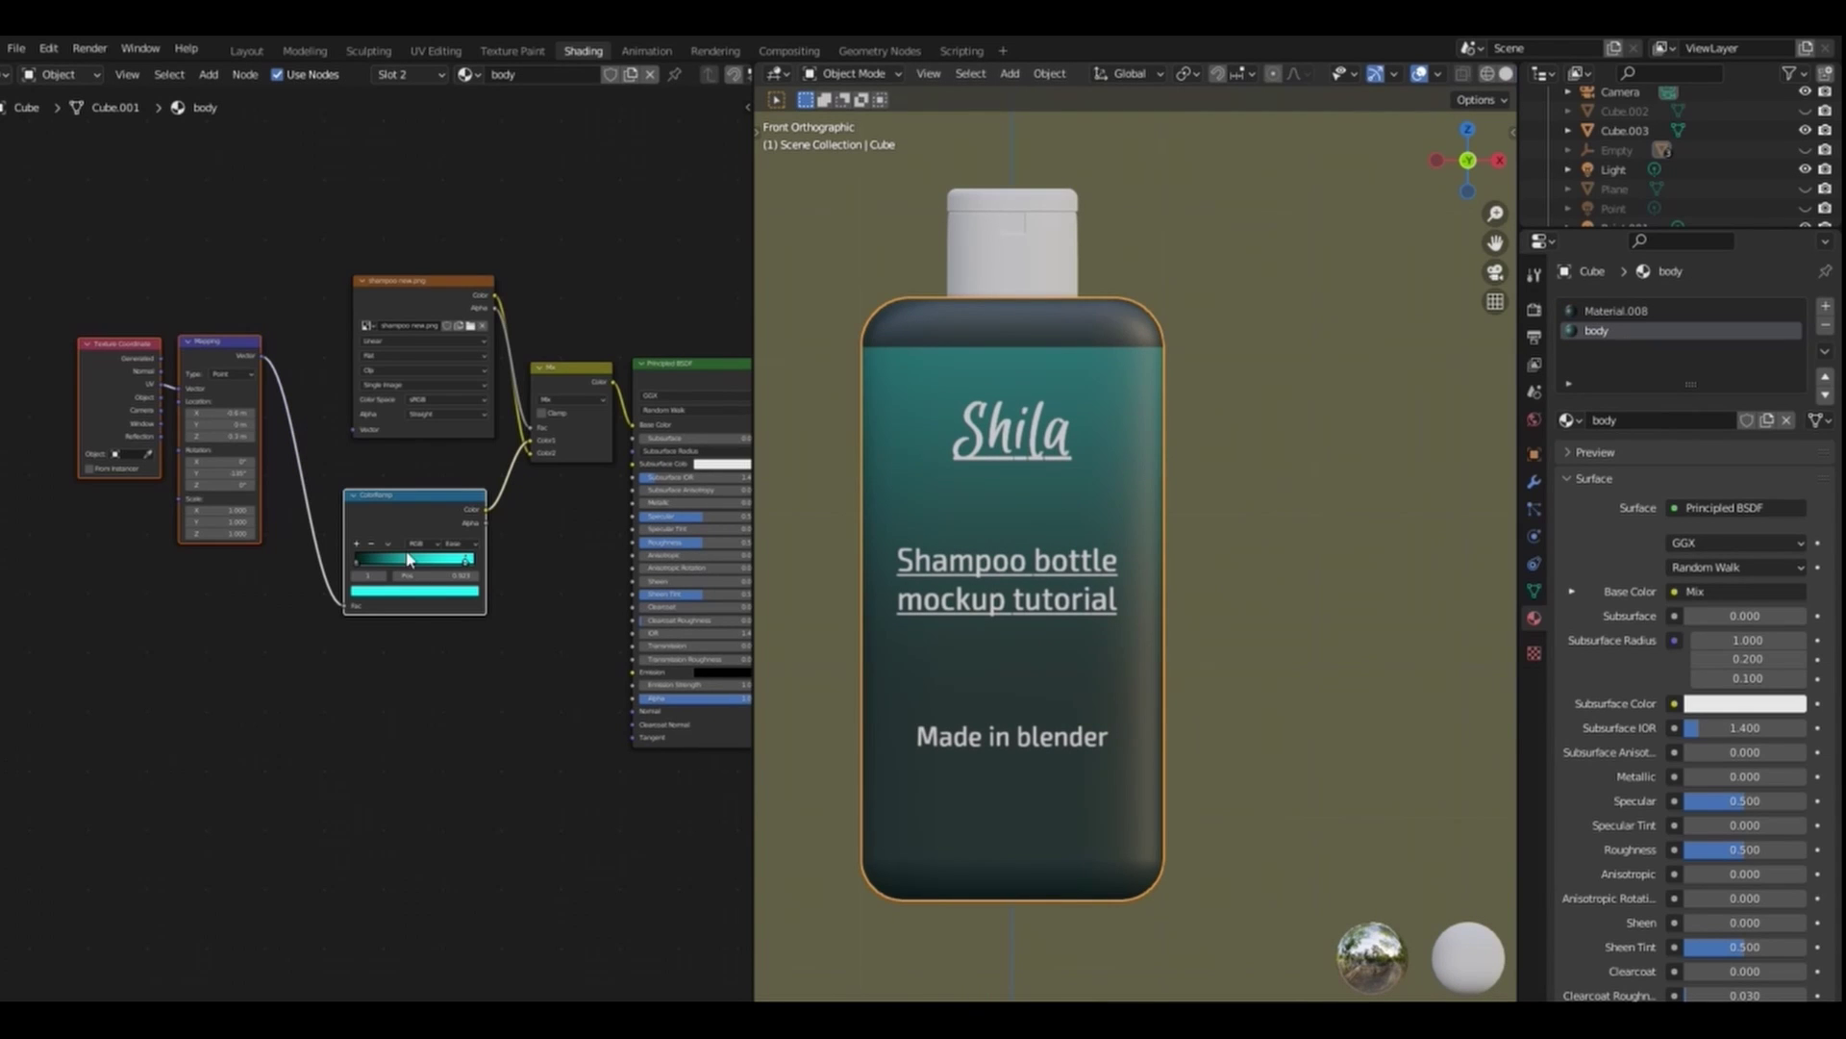
drag(390, 556, 418, 573)
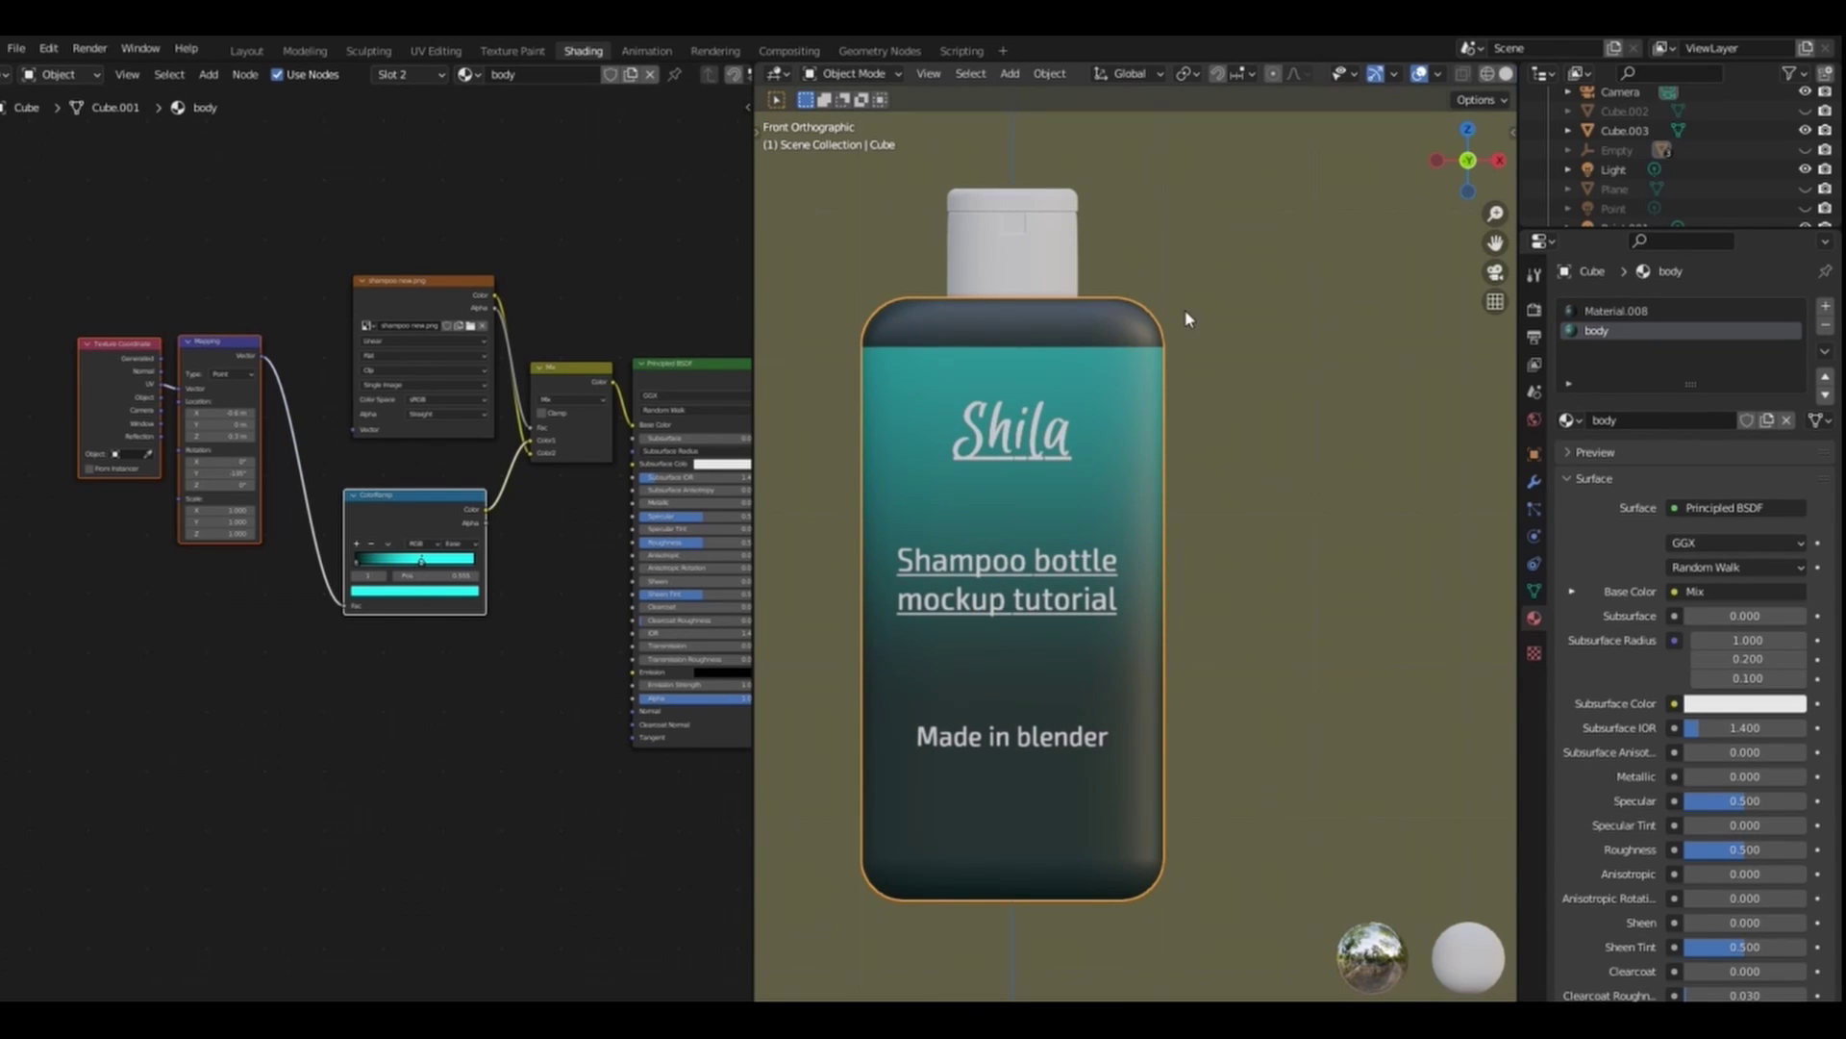
drag(1445, 182, 1200, 291)
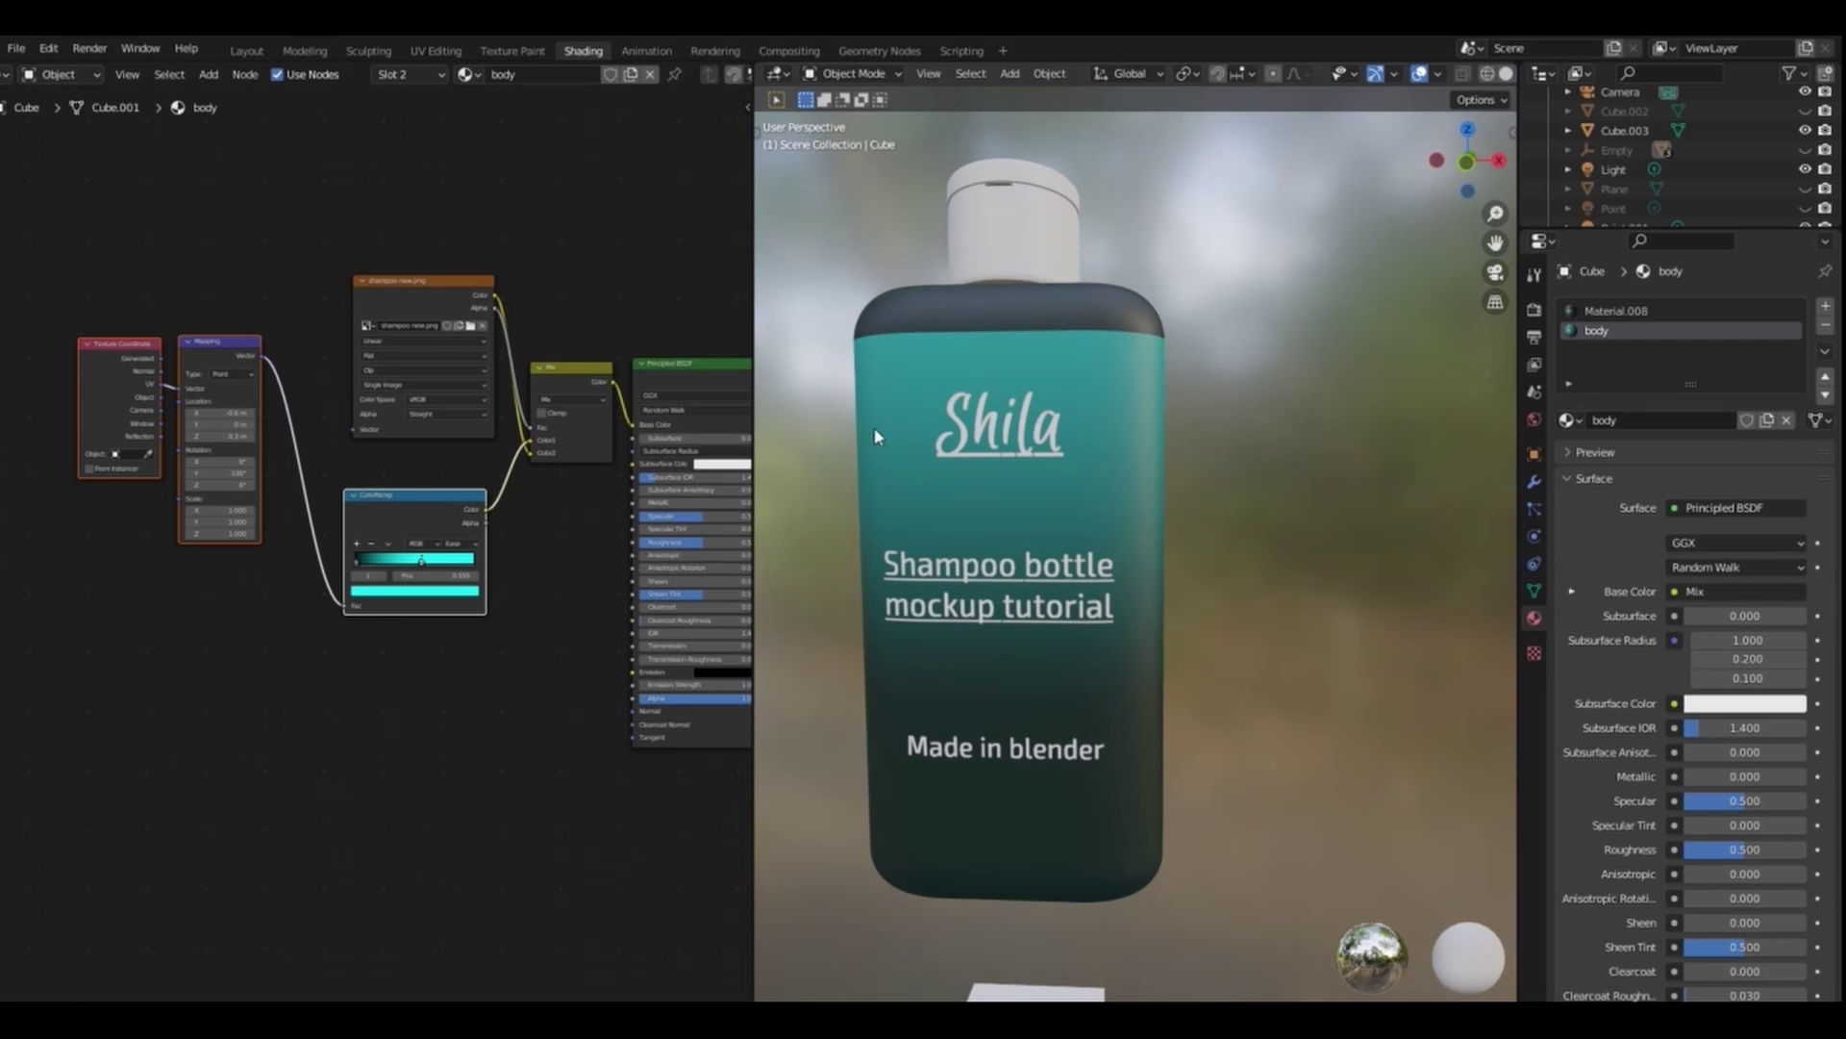
Select the bottle cap and create a new material for it.
click(322, 246)
click(1787, 420)
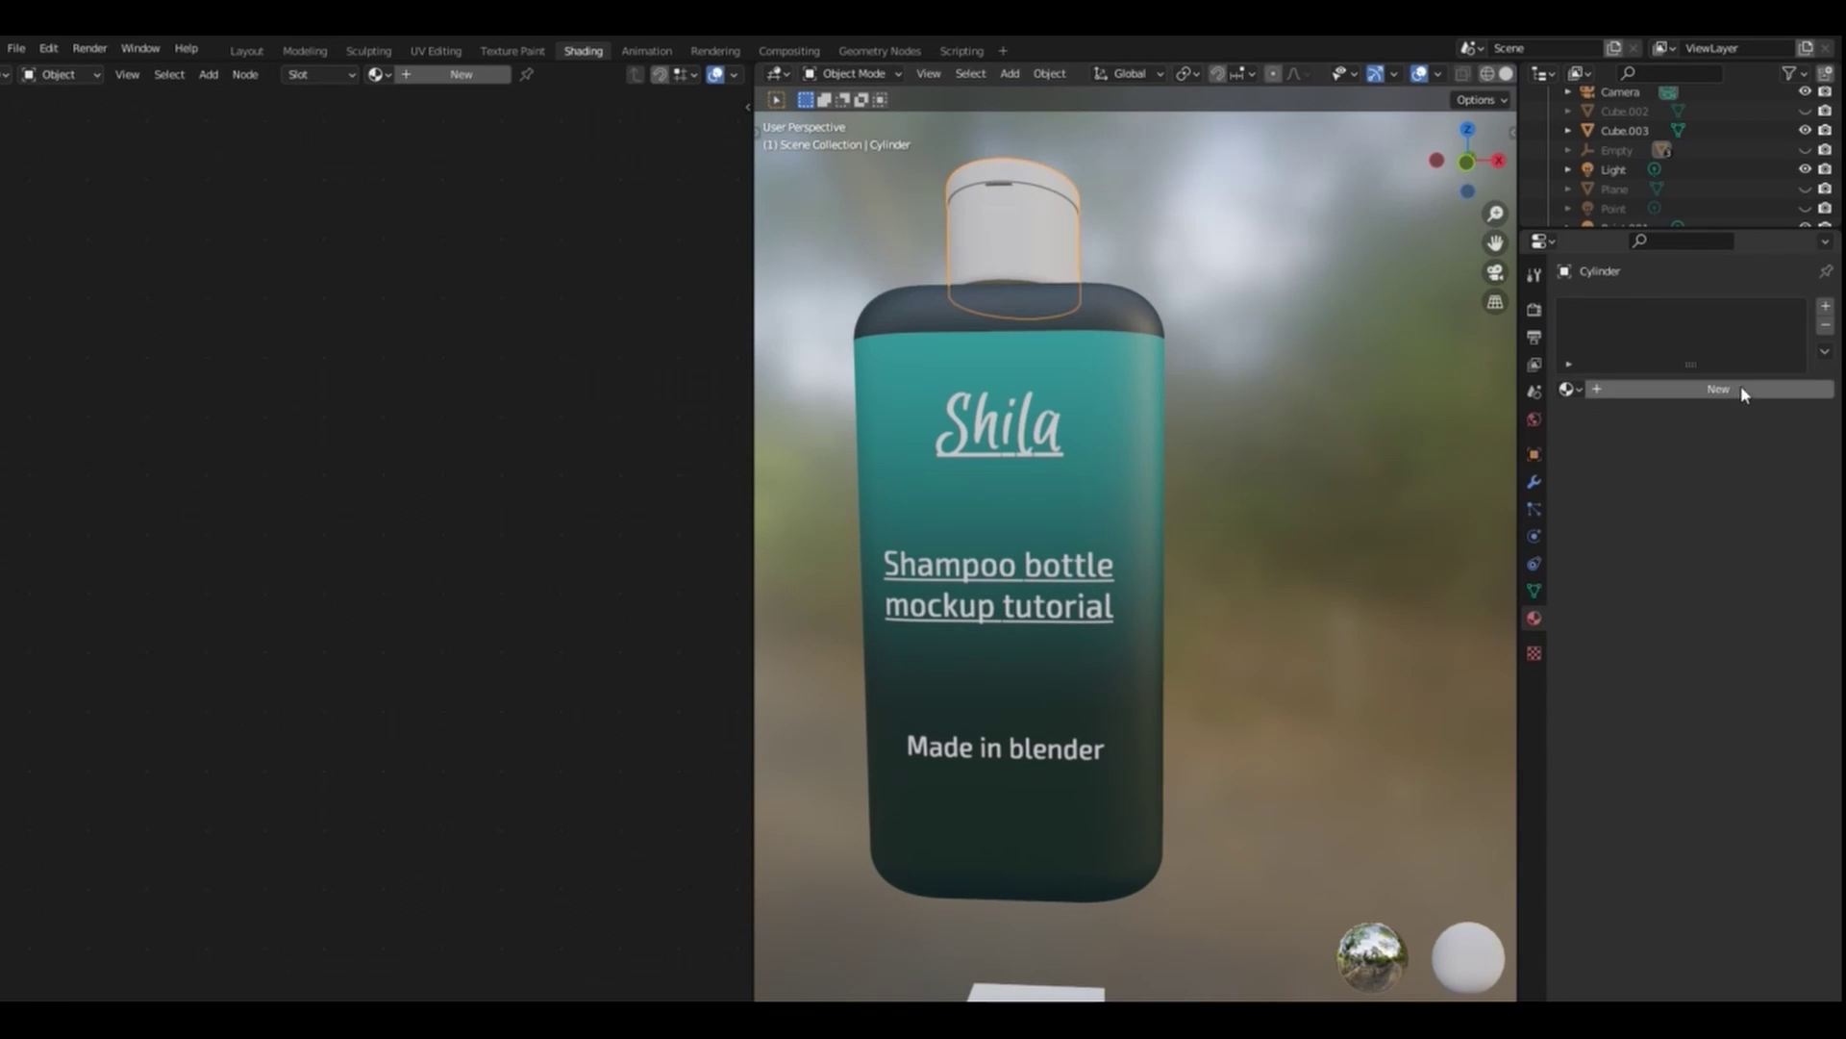
click(1741, 389)
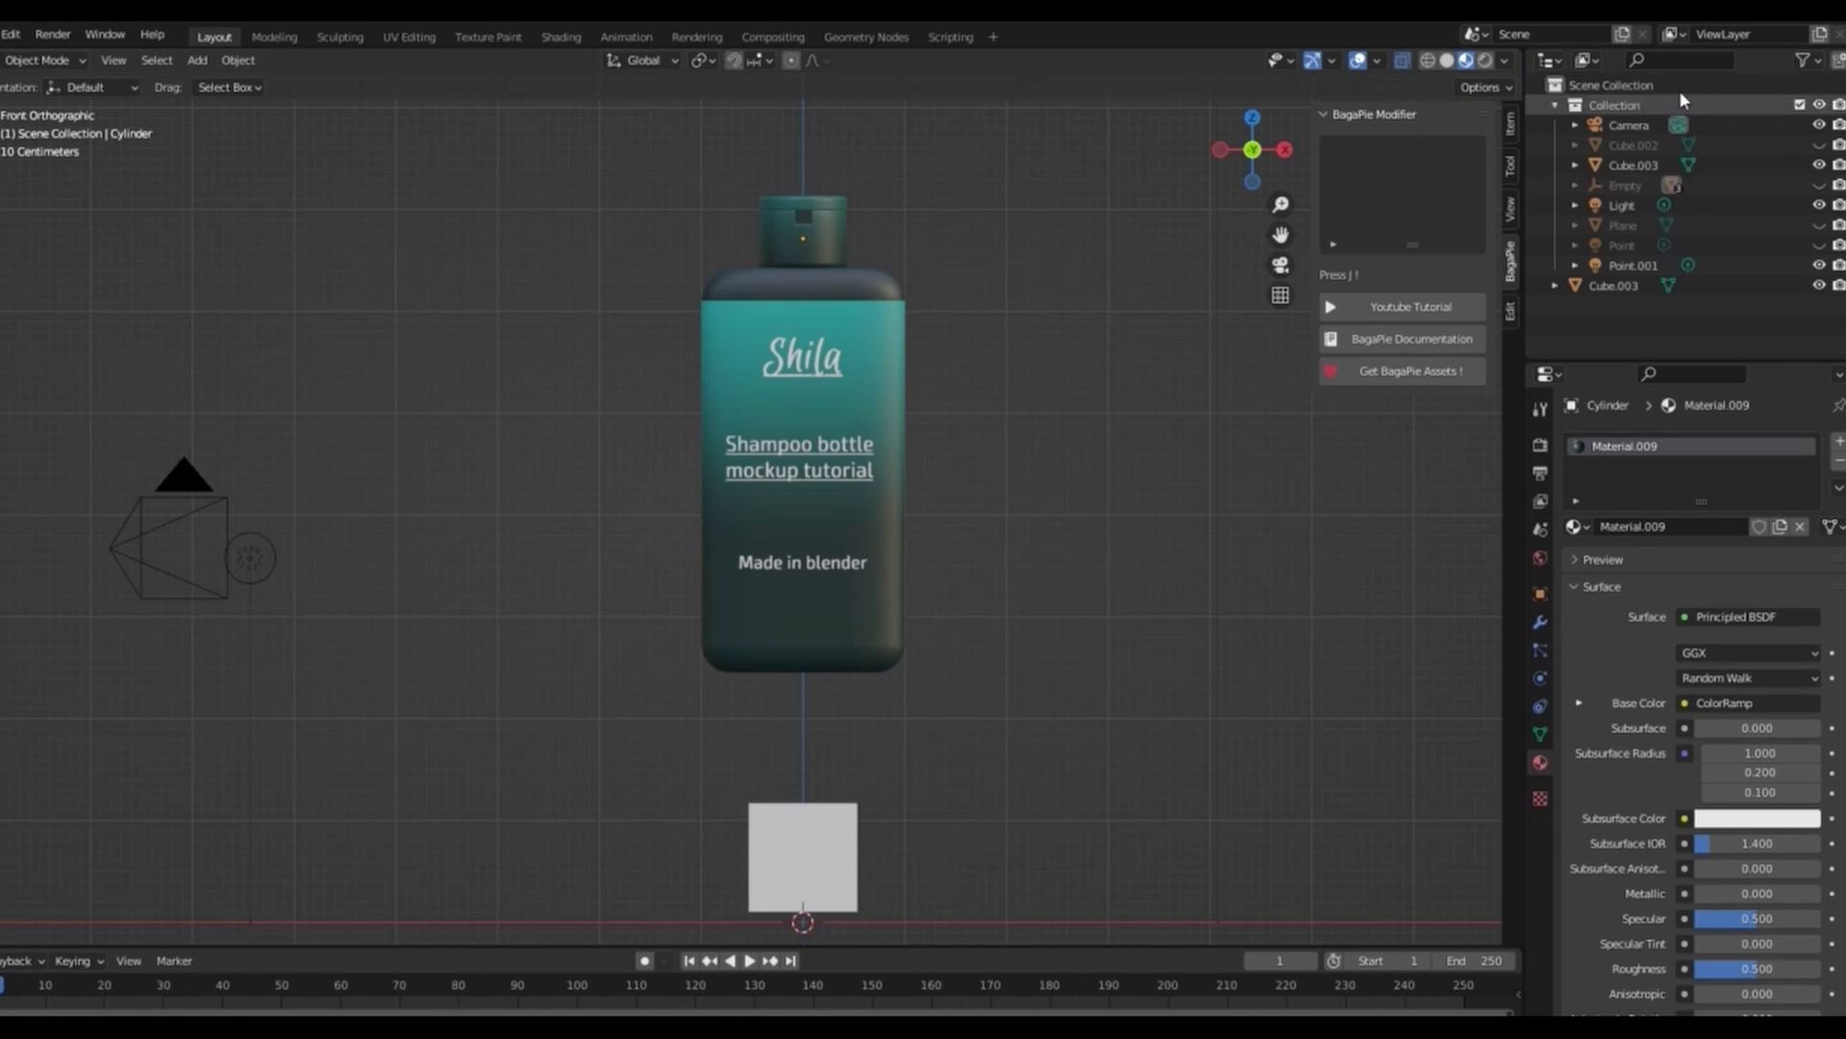
Unhide the backdrop plane, then scale the pedestal cube up by about 2.03 and move it vertically under the bottle.
click(1819, 226)
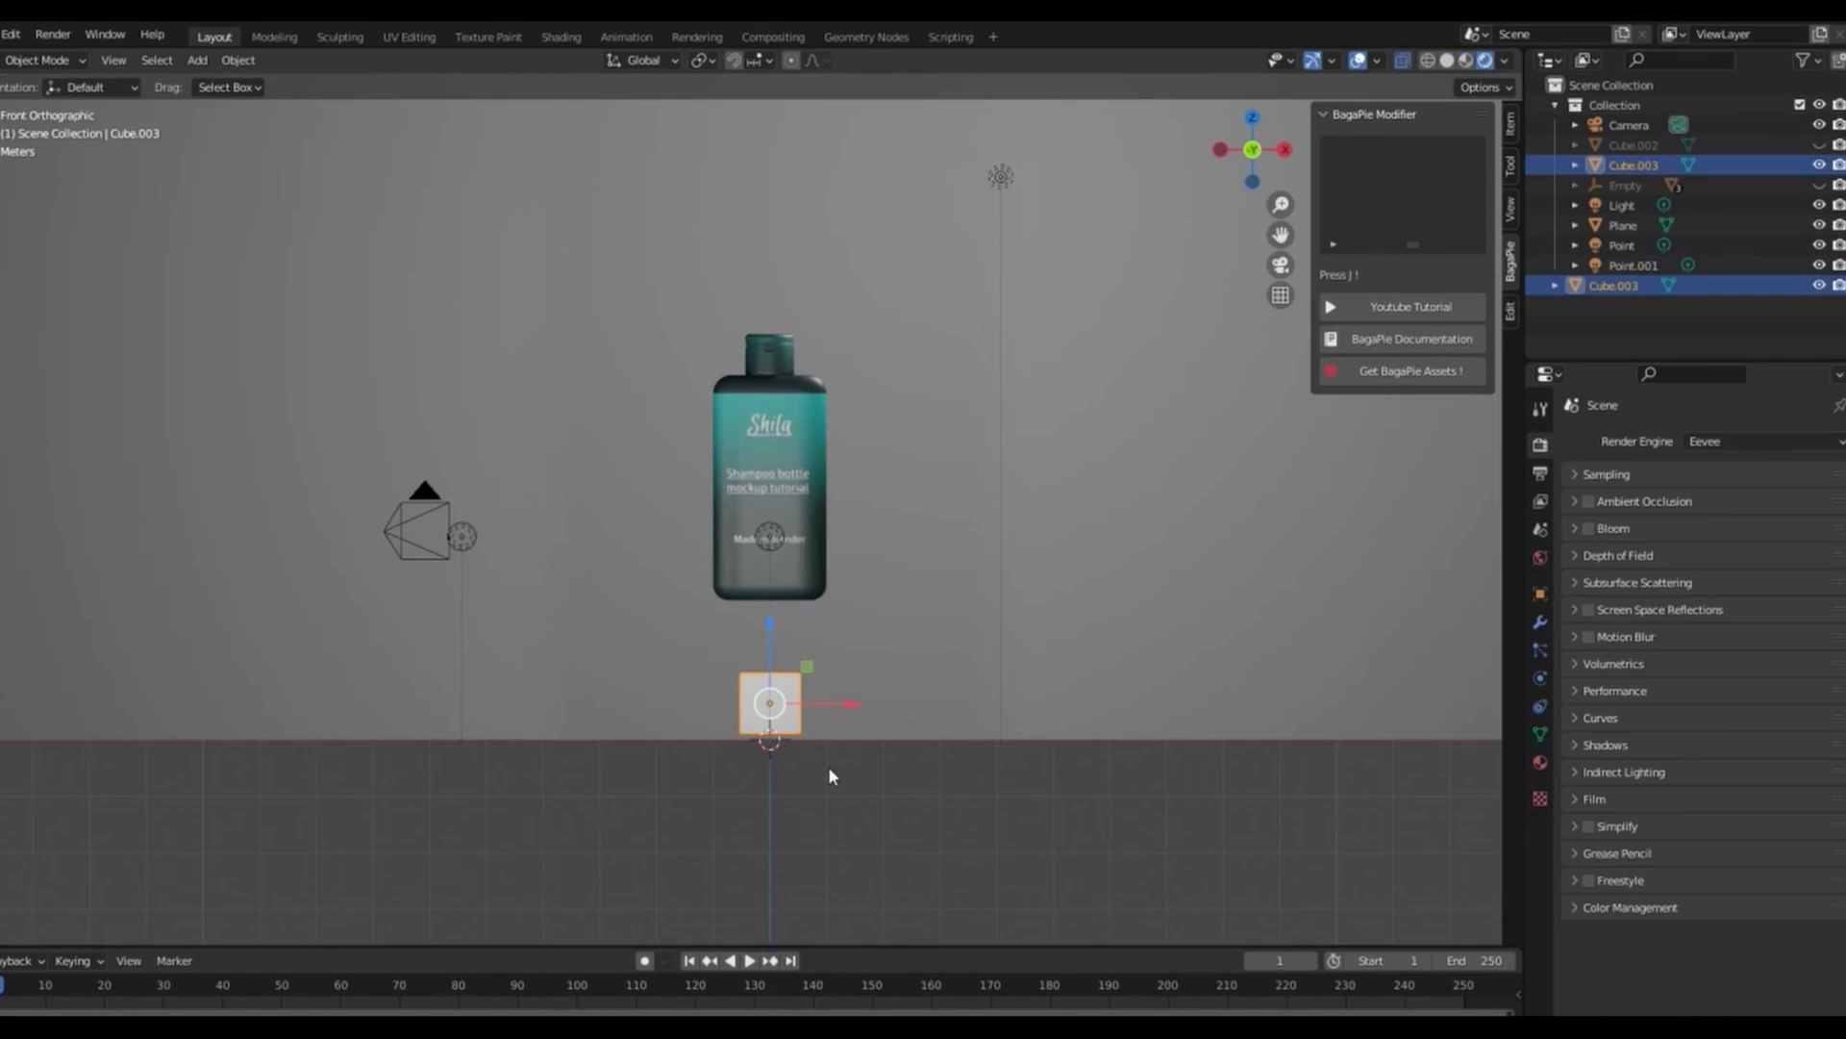
key(s)
click(920, 794)
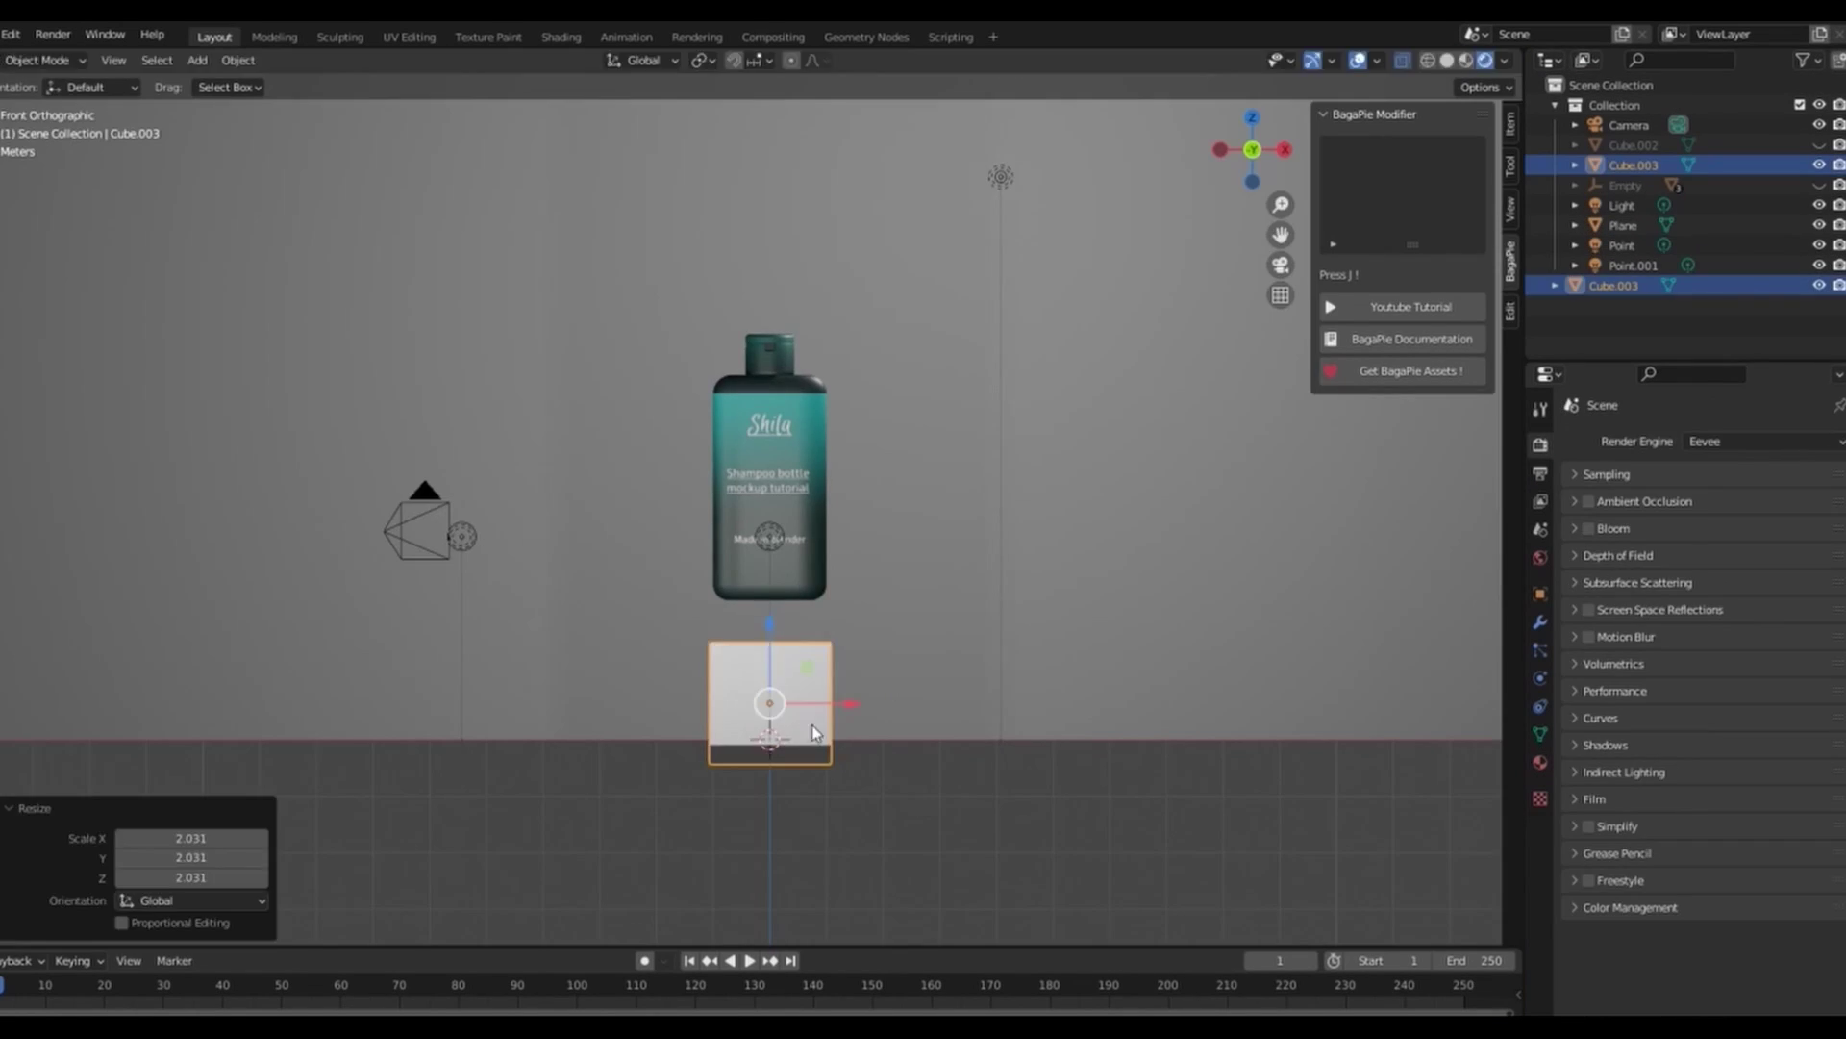
key(g)
key(z)
key(Return)
Create a new material for the pedestal cube.
click(1539, 761)
click(1717, 524)
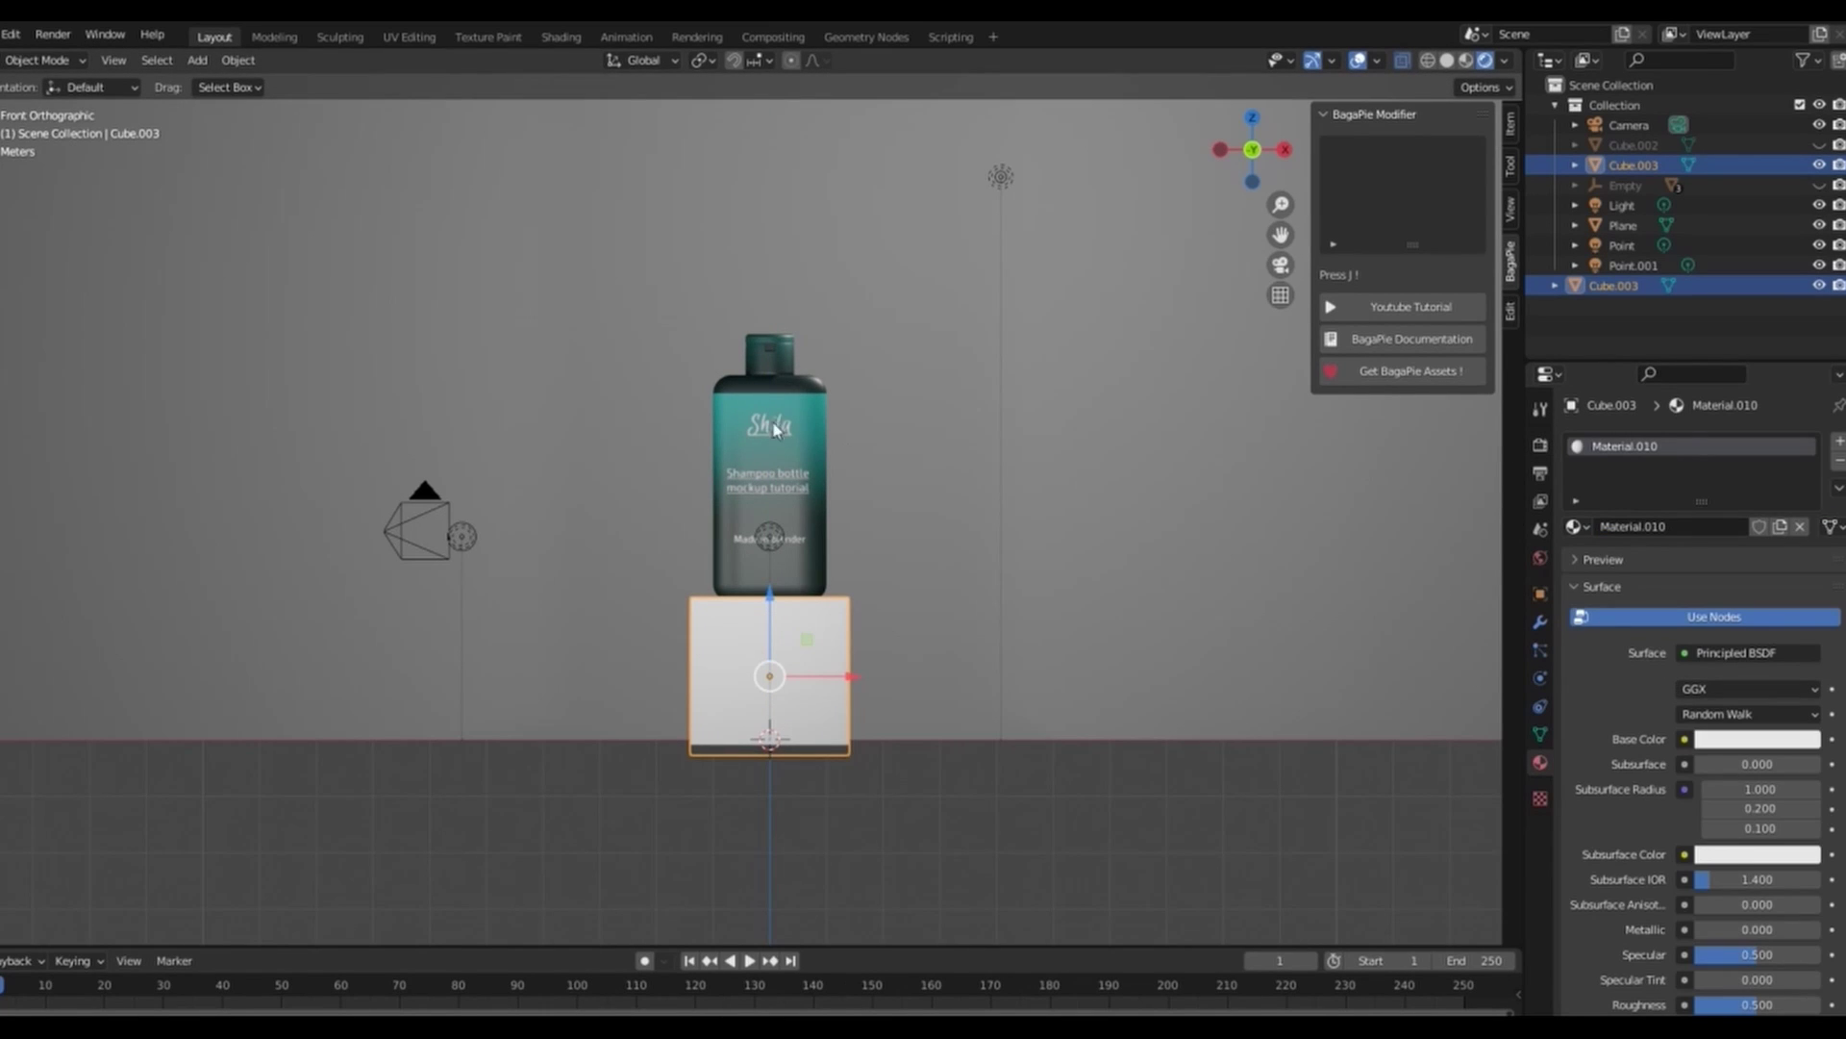
Copy the bottle cap's ColorRamp material and paste it onto the pedestal cube's material.
click(769, 361)
click(1839, 487)
click(1813, 510)
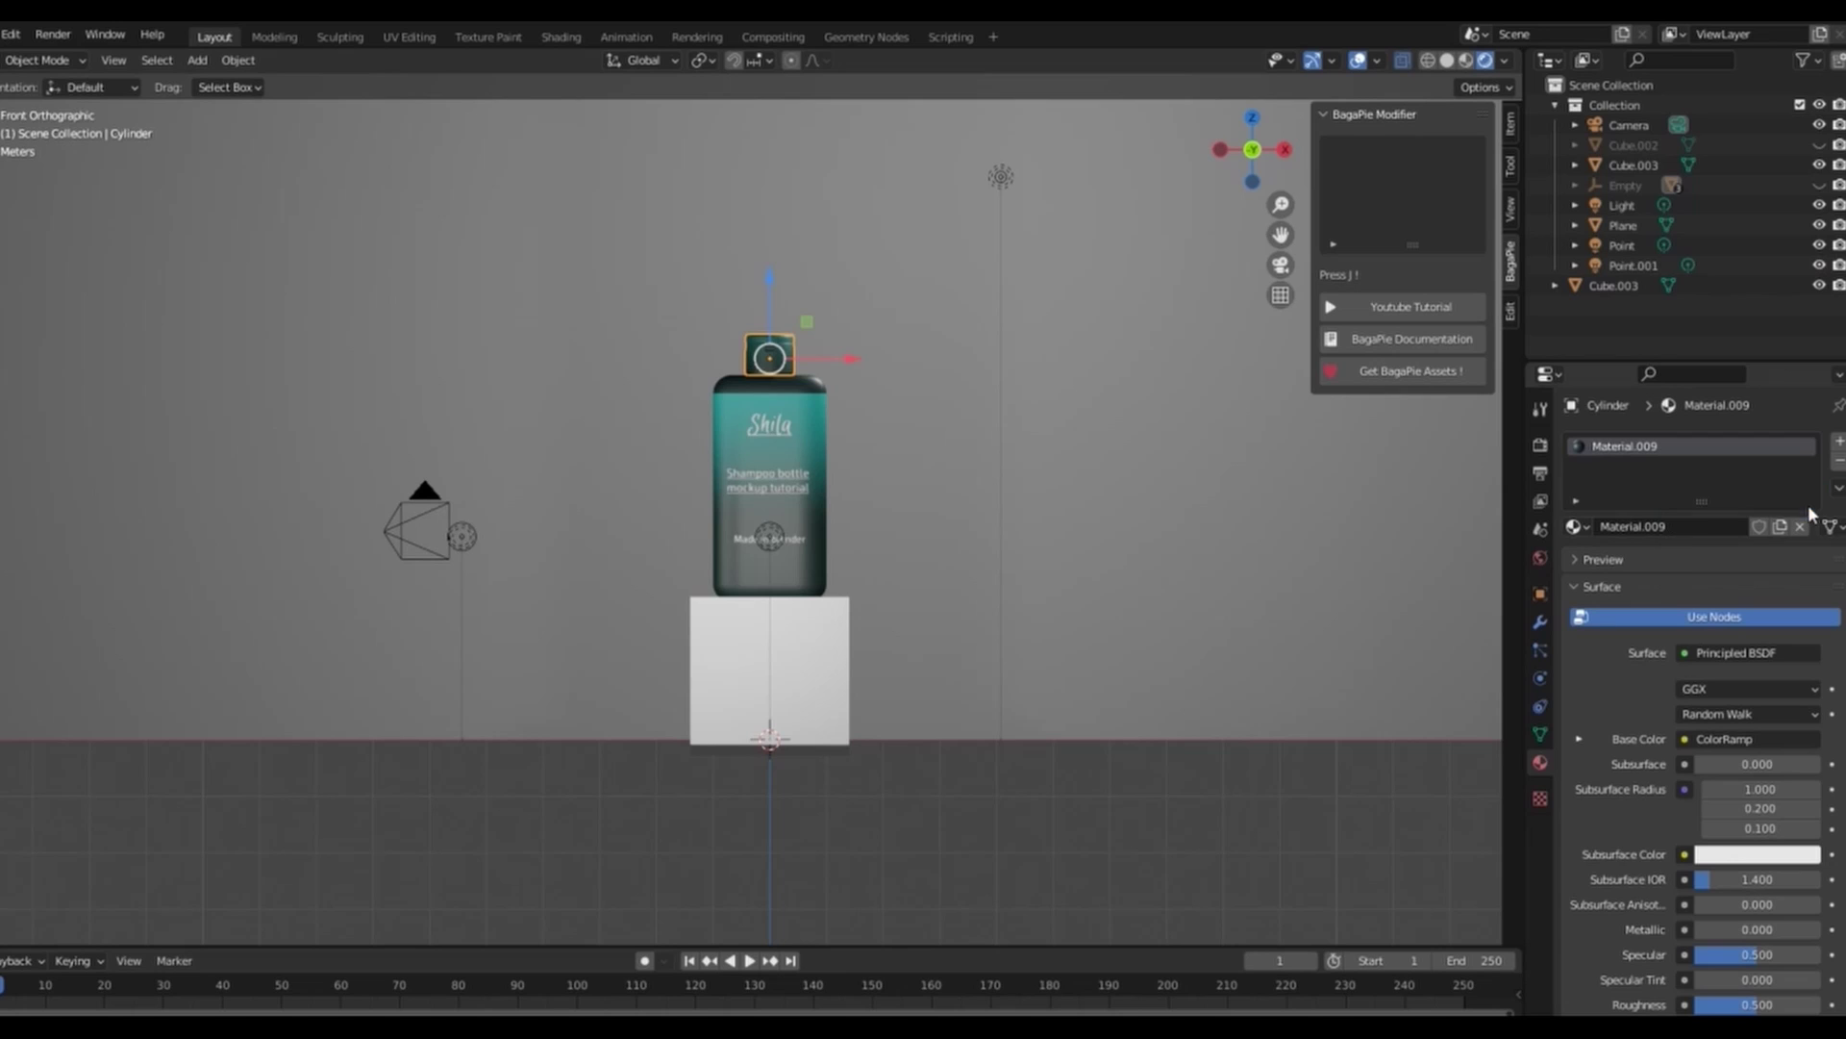
click(818, 634)
click(1839, 489)
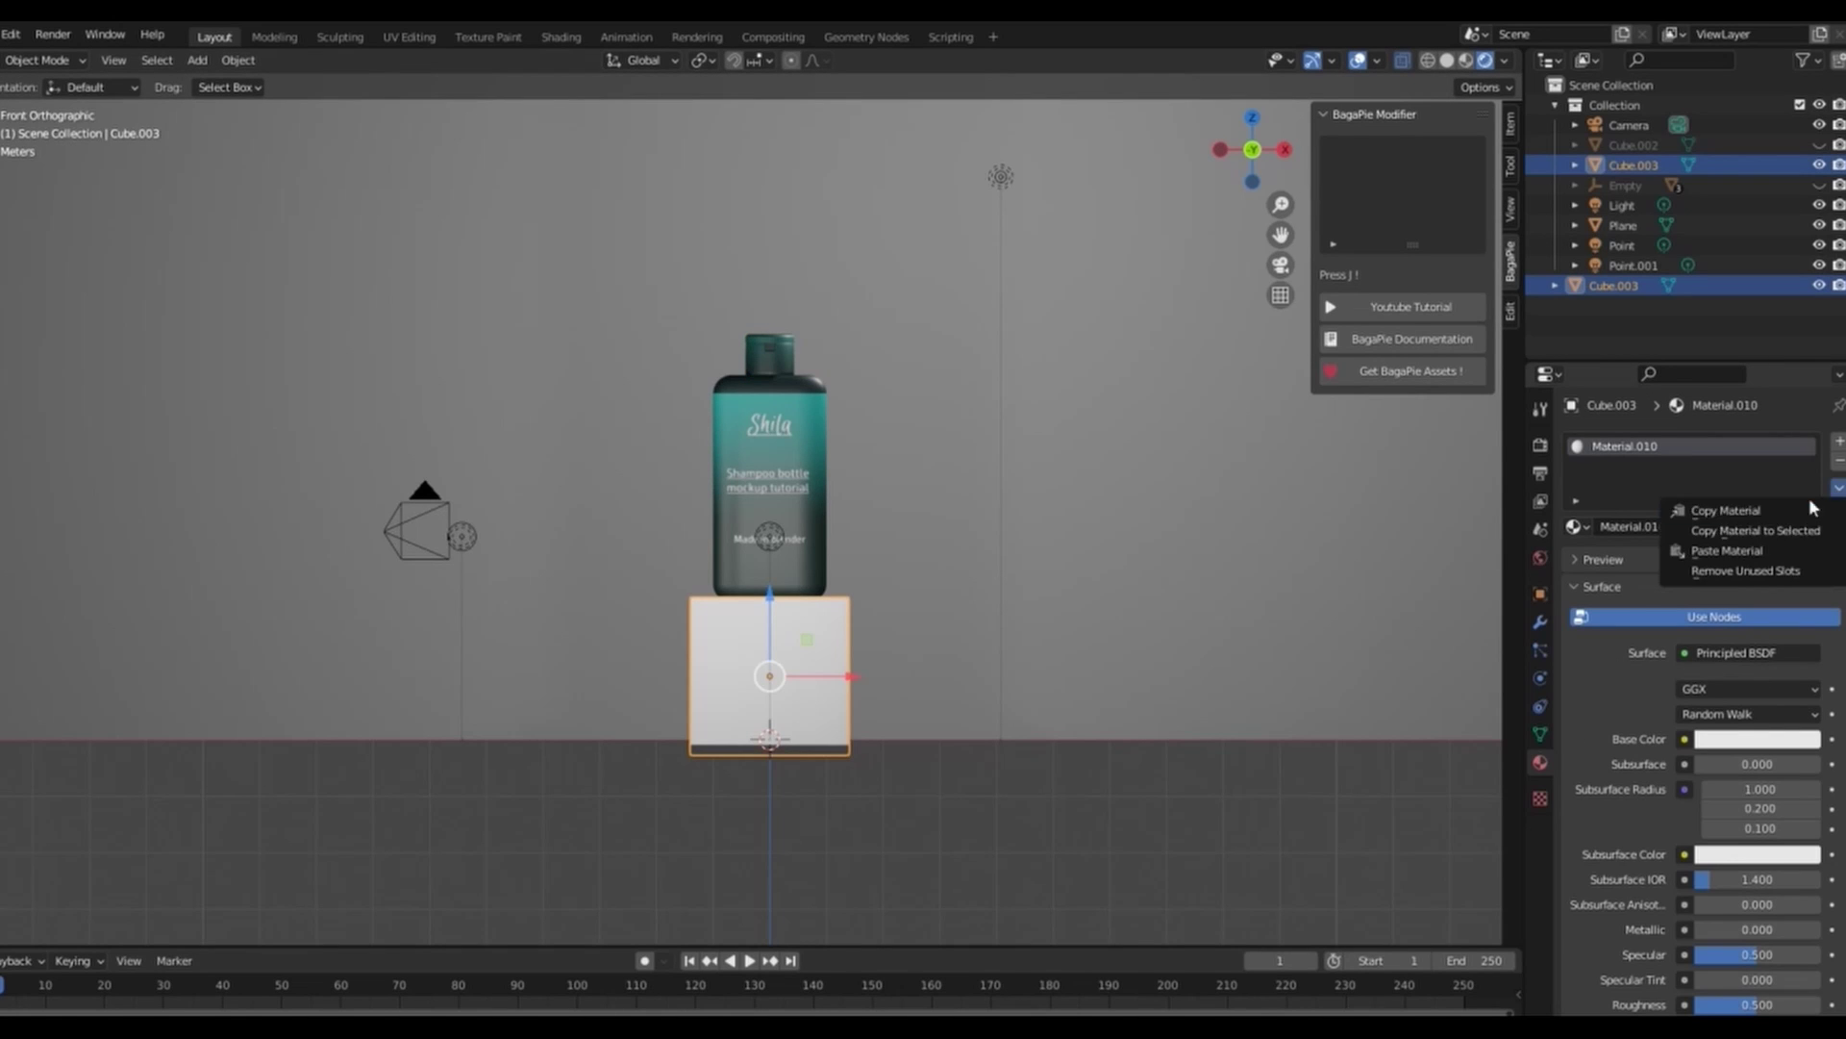
click(1746, 551)
click(979, 532)
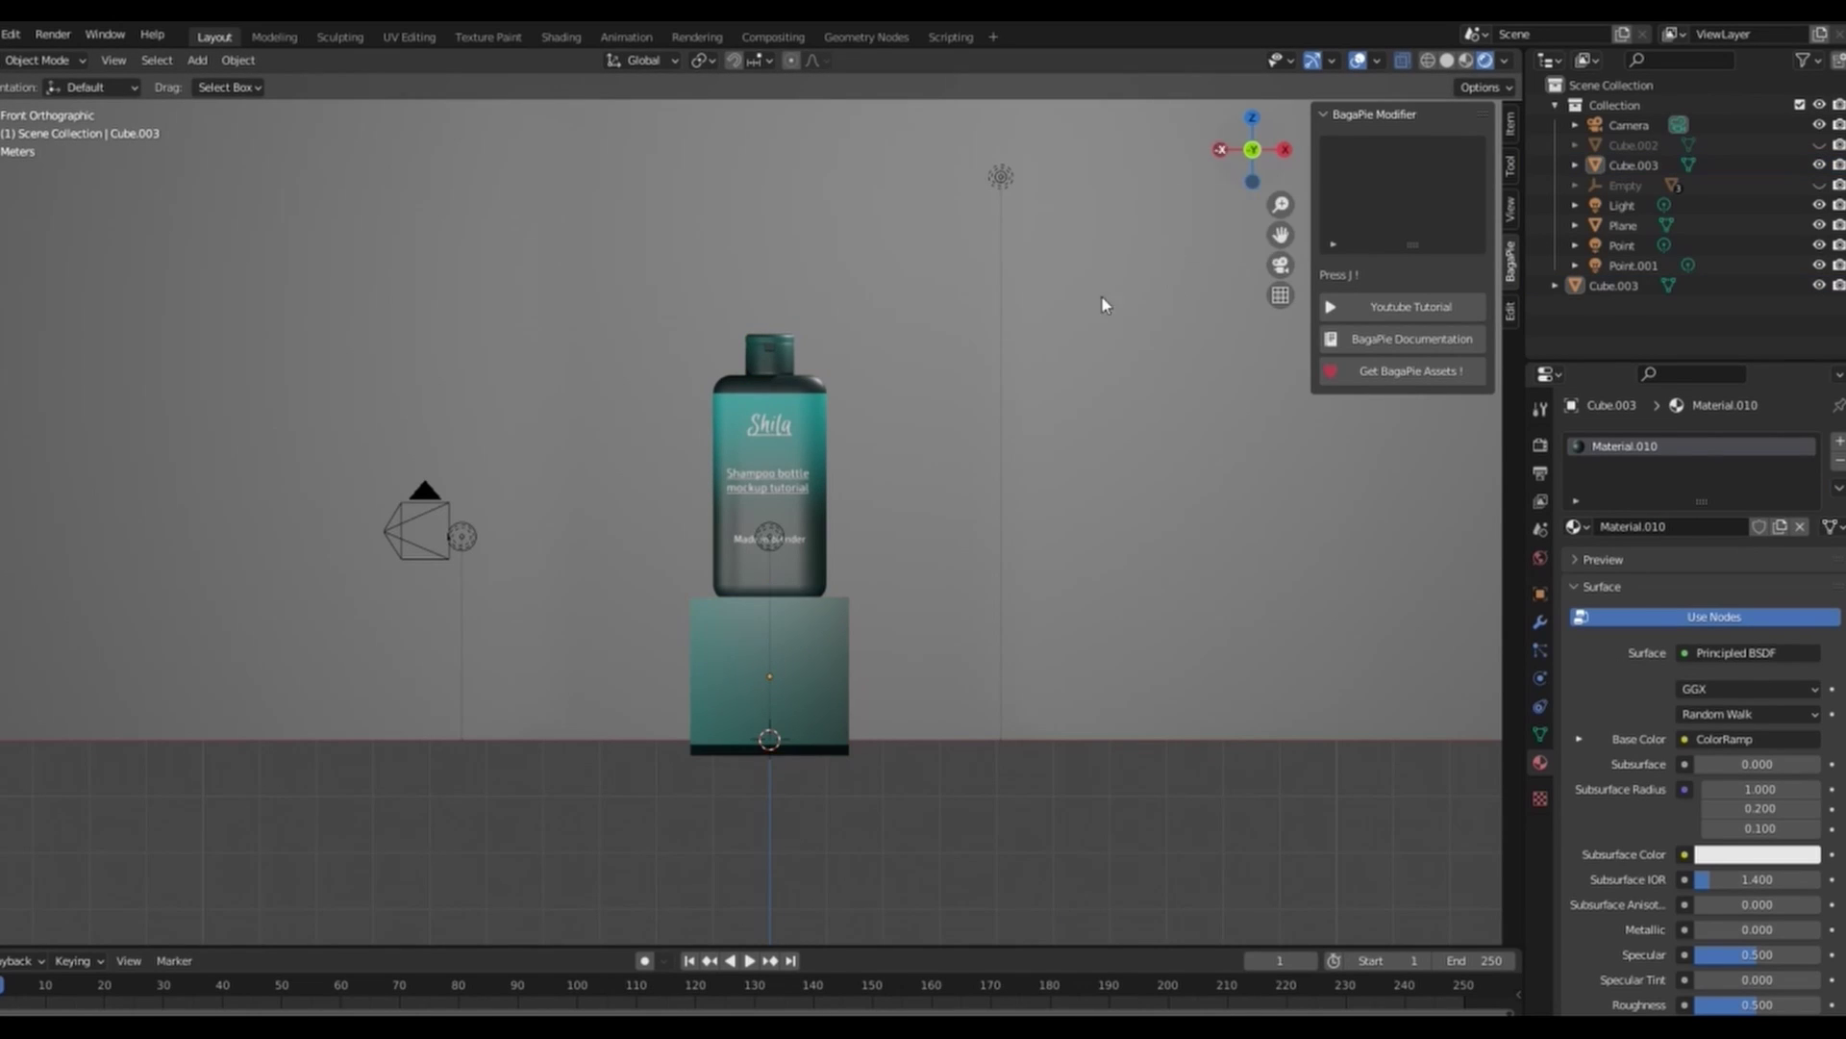
In the camera view, create a new material for the backdrop plane and paste the copied ColorRamp material into it.
drag(1262, 129, 1101, 304)
key(KP_0)
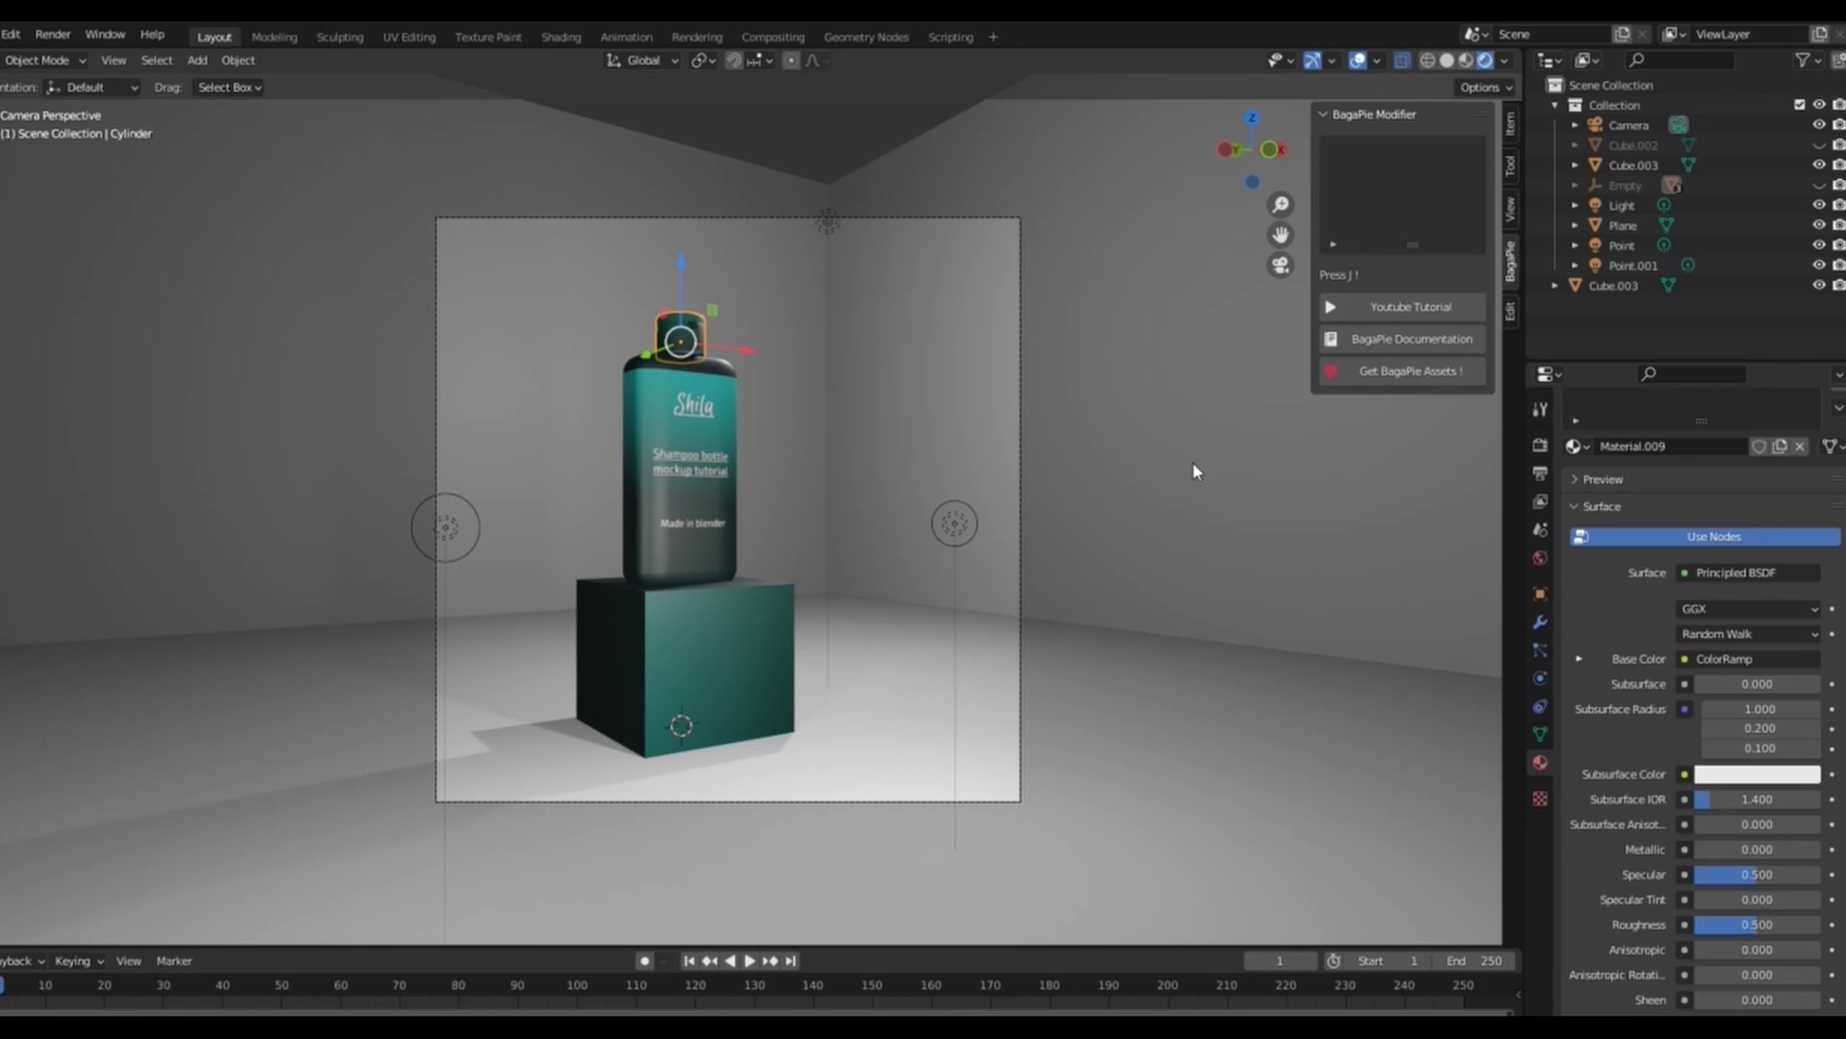
click(1193, 464)
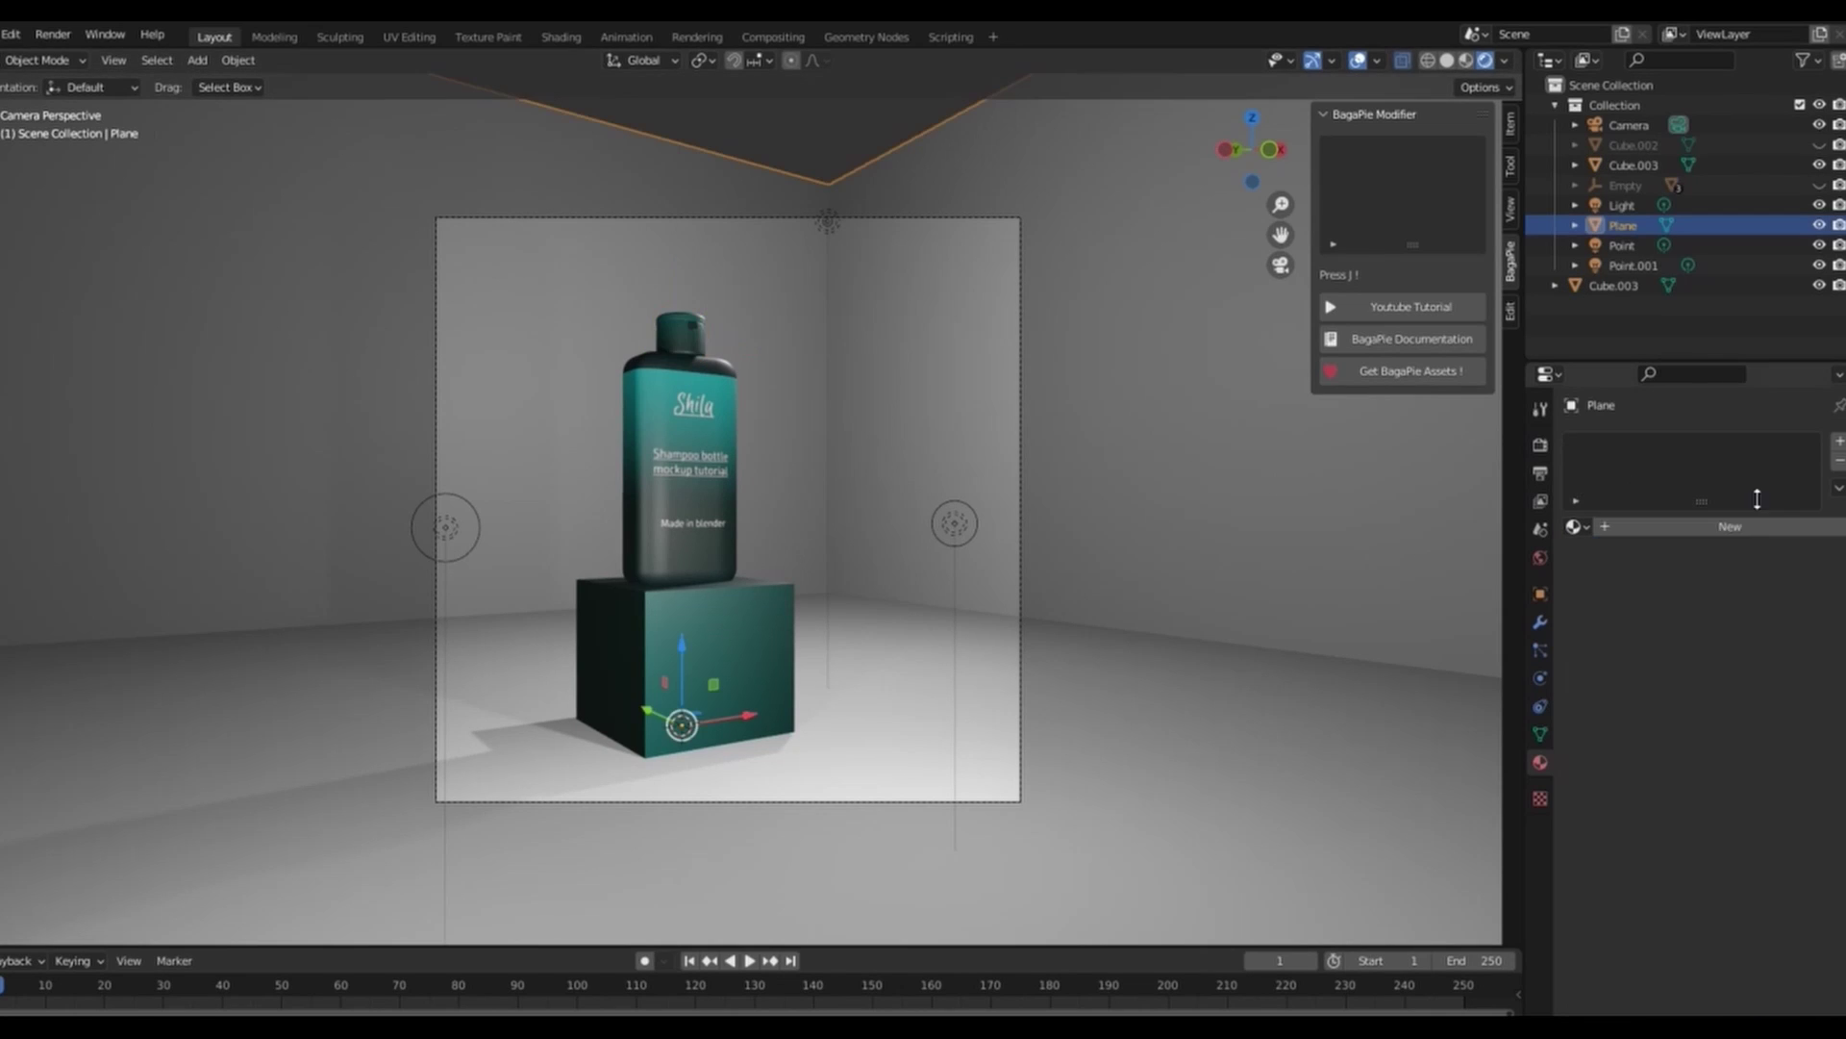
click(1763, 528)
click(1839, 489)
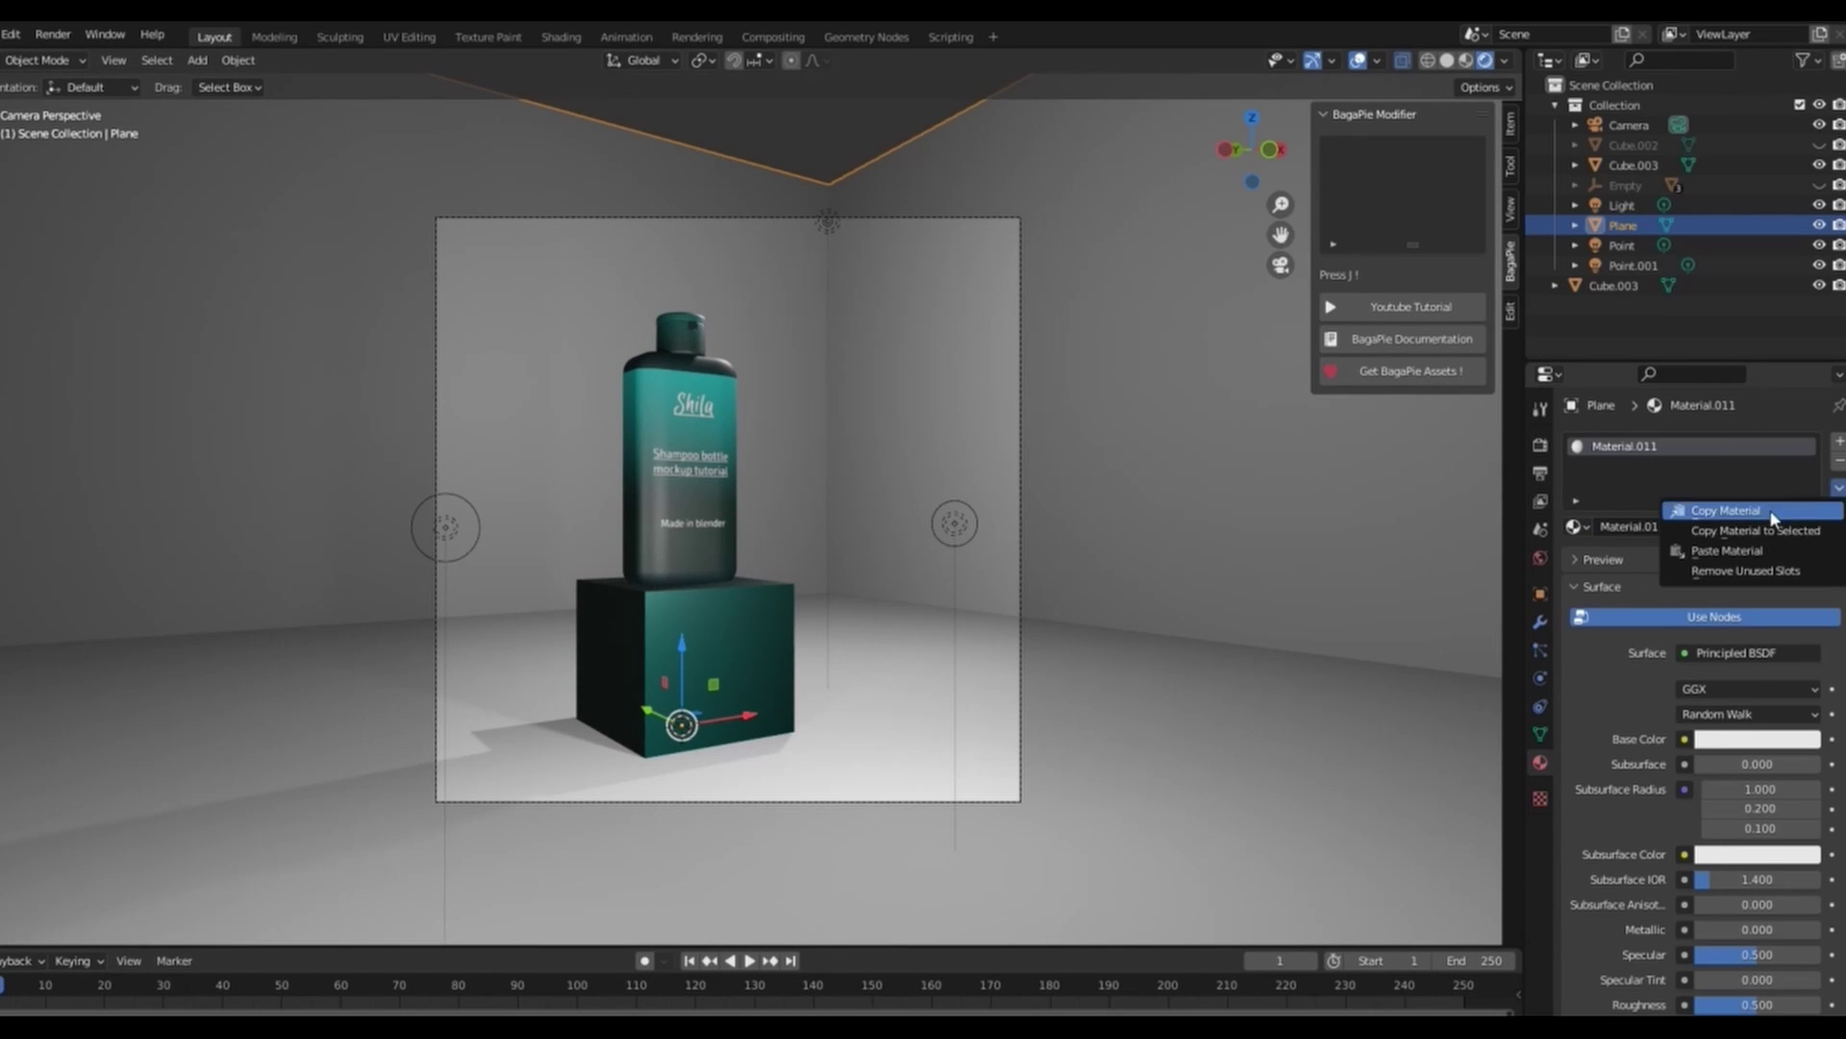
click(1731, 552)
click(771, 150)
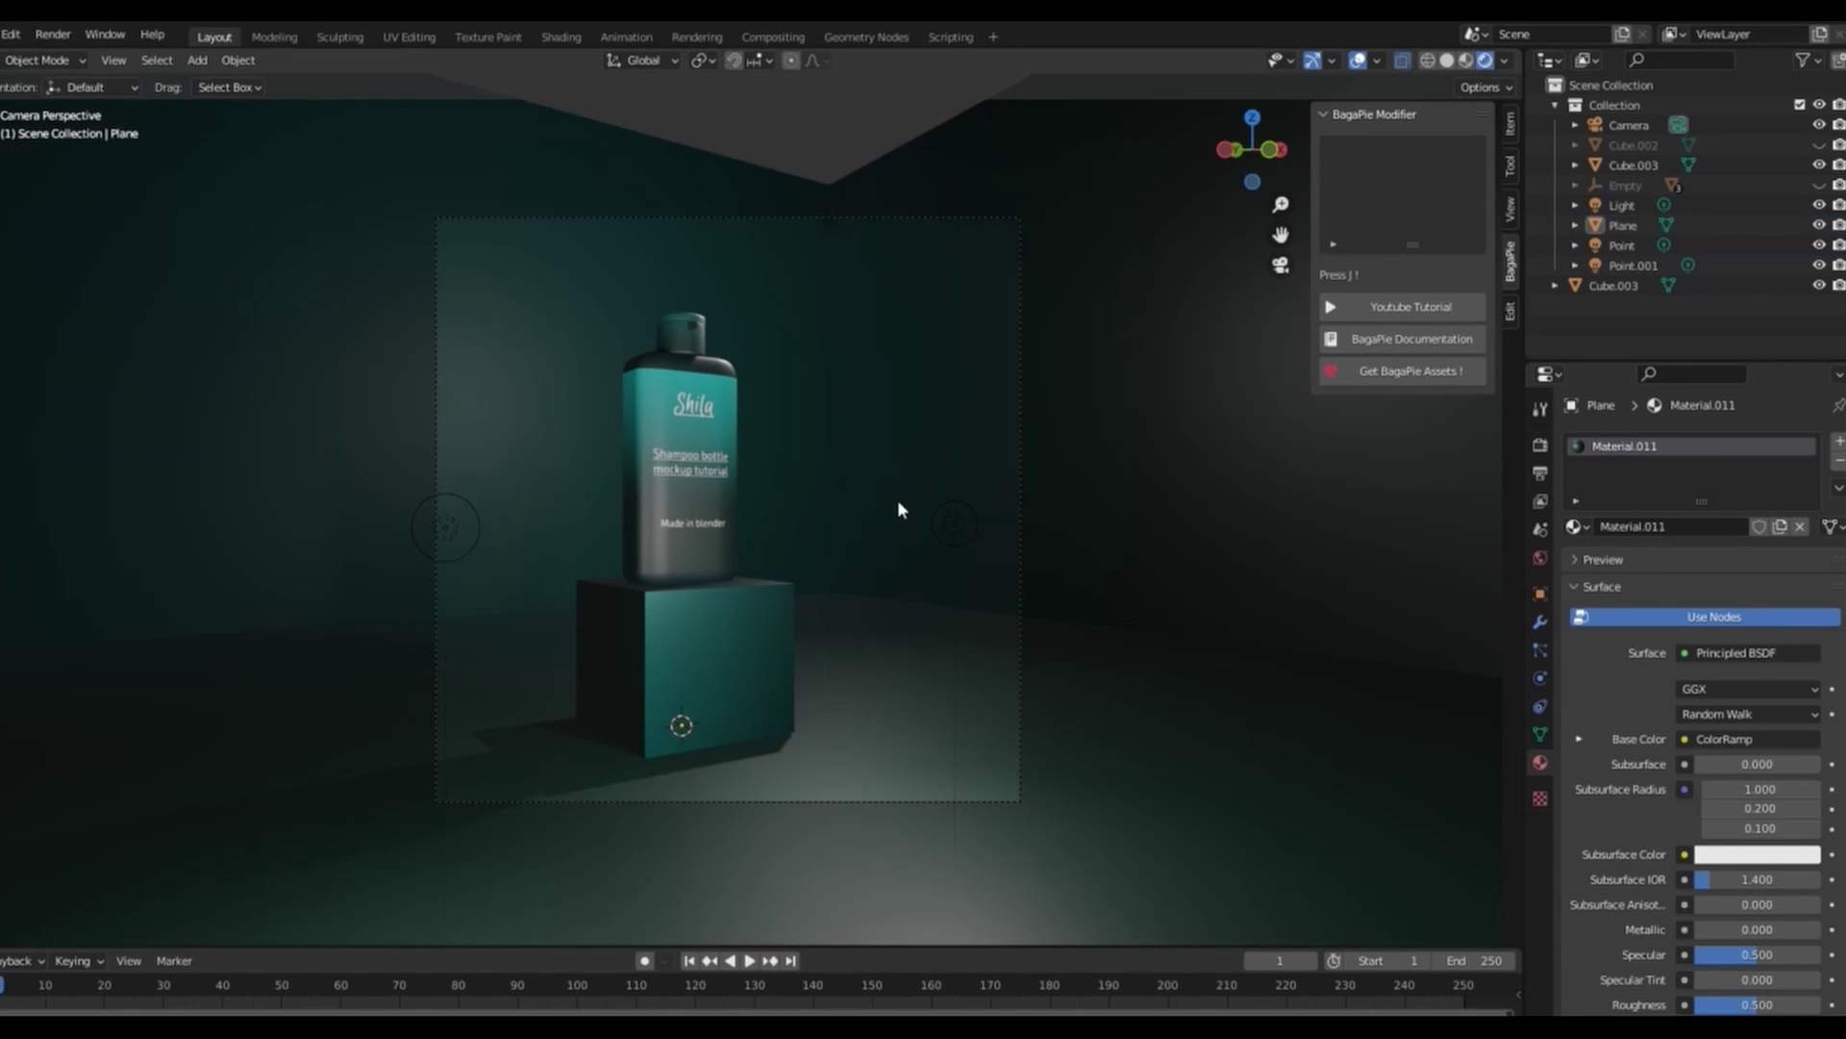
Open the scene's render settings.
click(1540, 446)
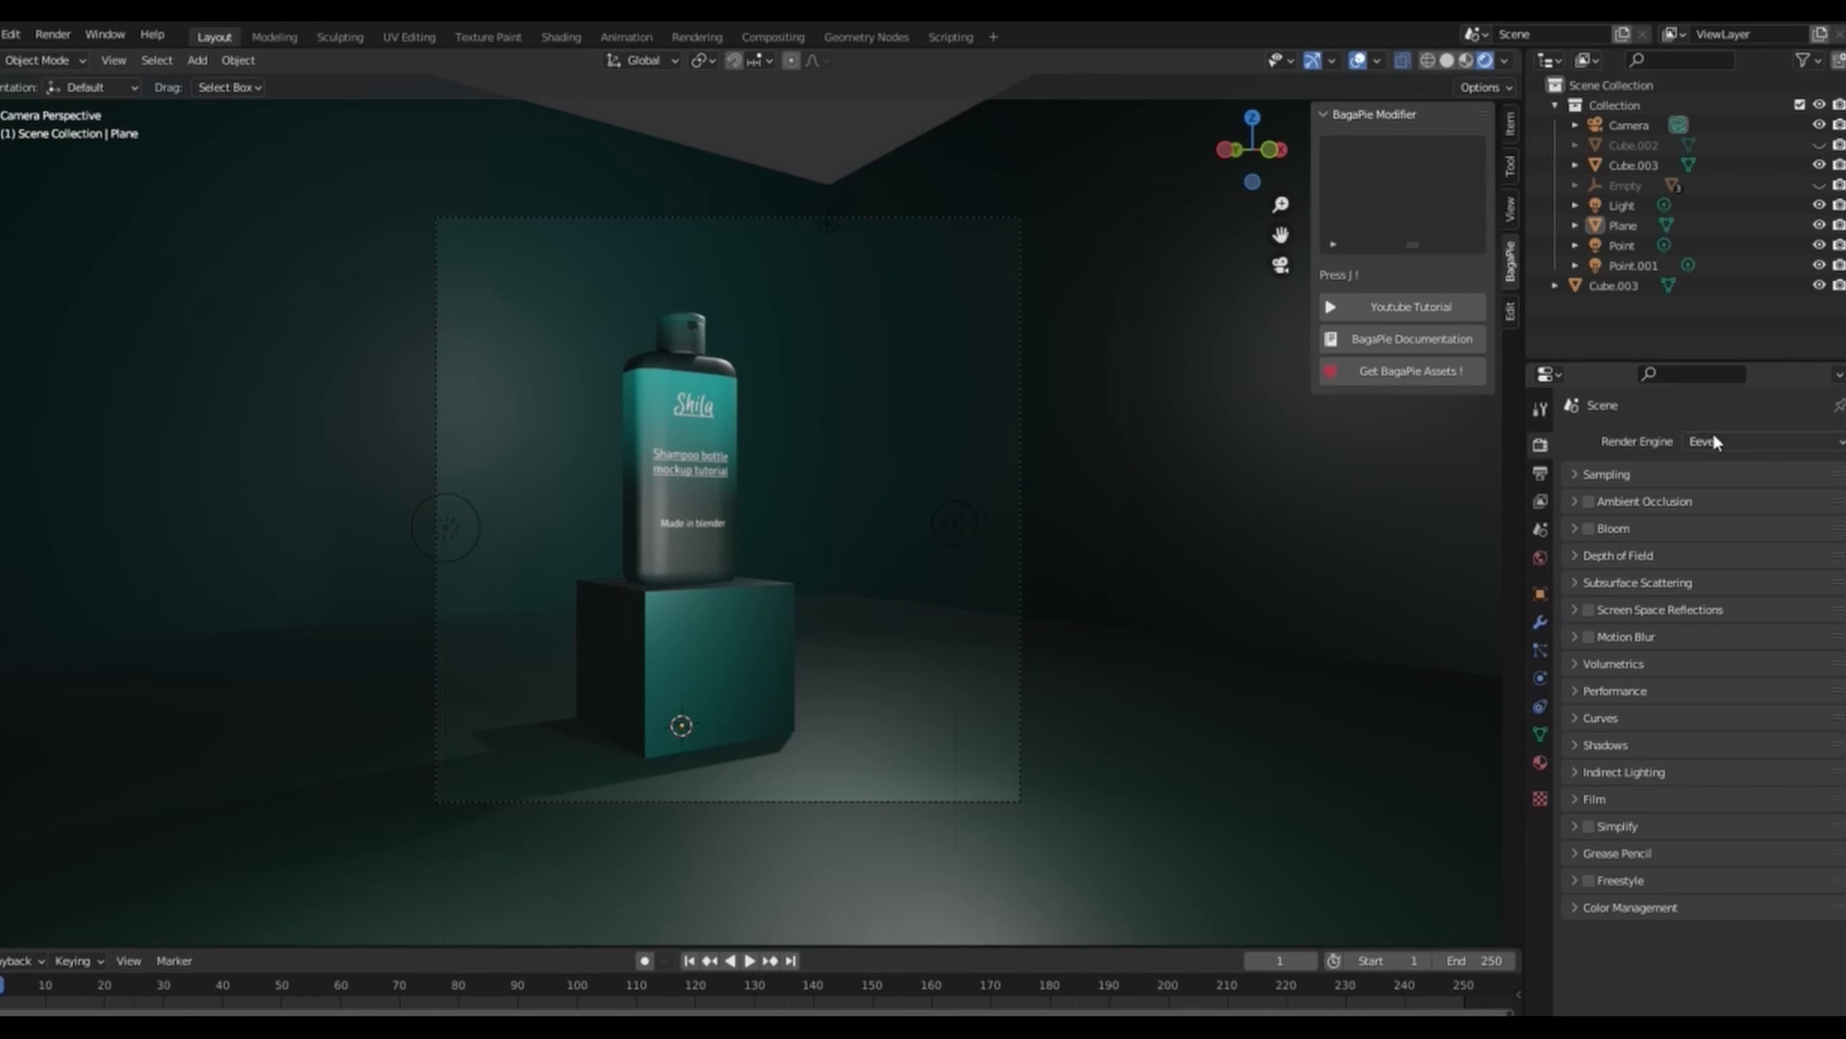